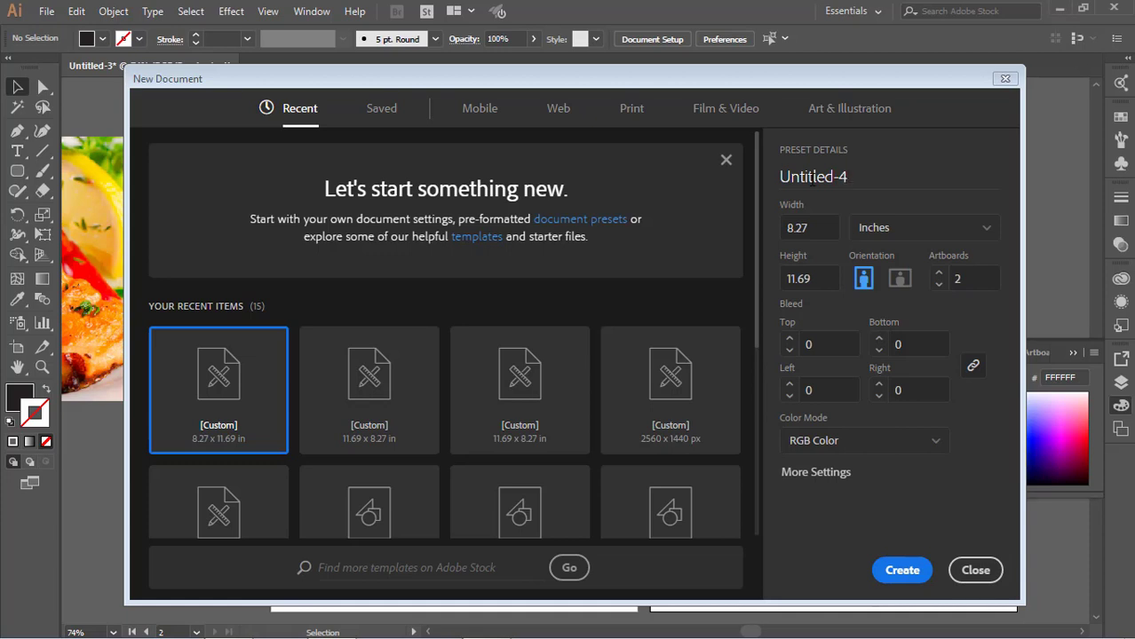
# - Name the new-document preset 'menu card design', keep inches and 2 artboards, then close without creating it
pyautogui.click(773, 177)
pyautogui.write('menu ')
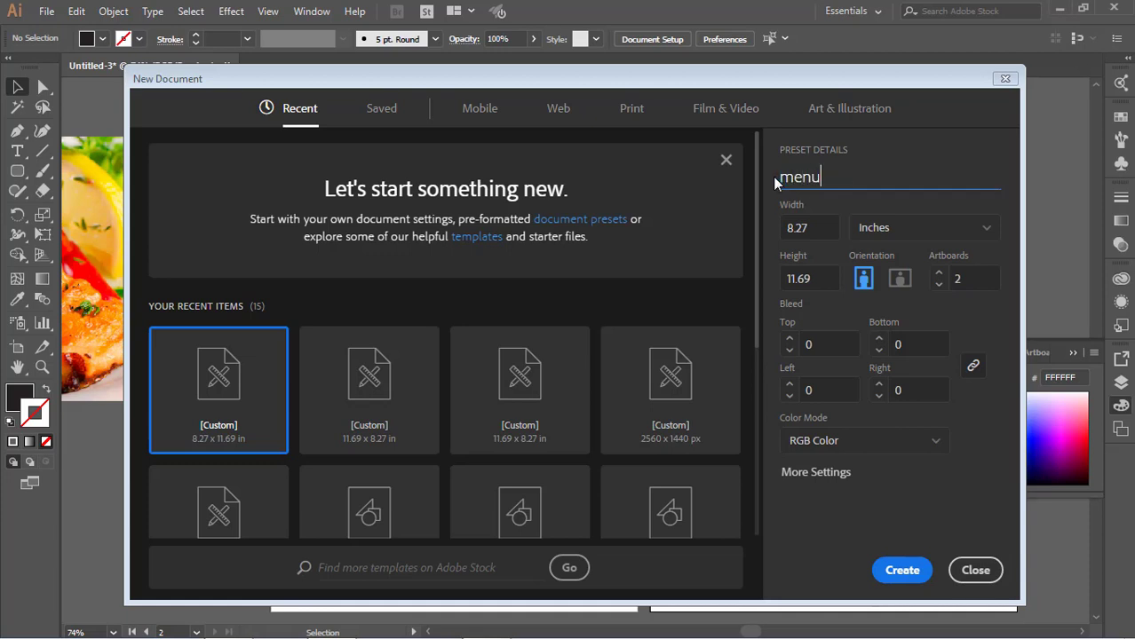
pyautogui.write('card de')
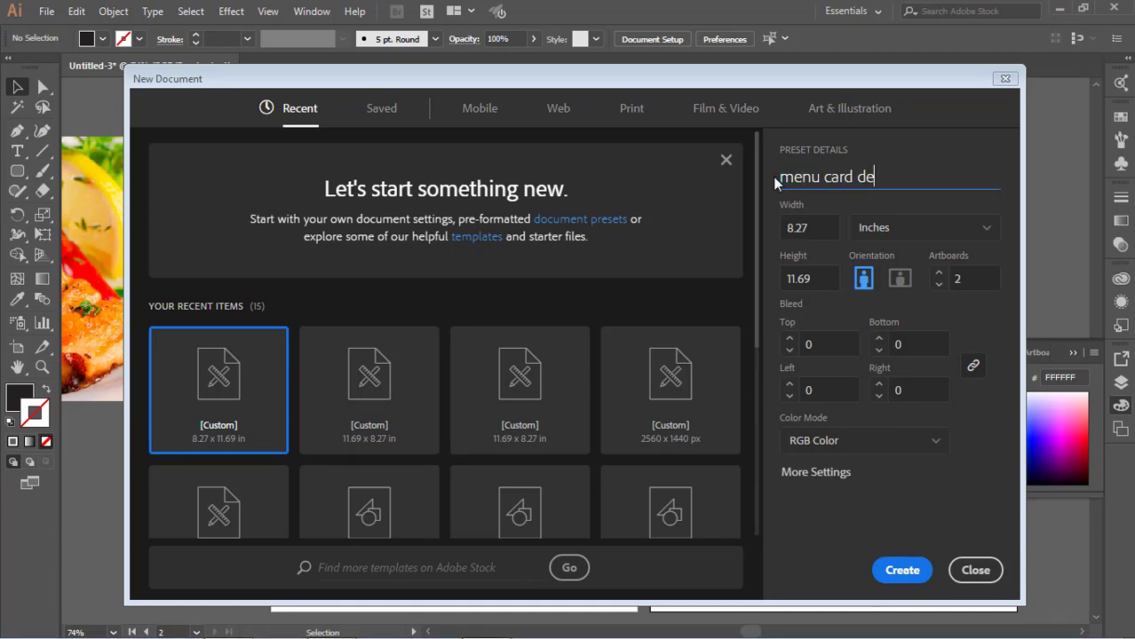
pyautogui.write('sign')
pyautogui.press('Tab')
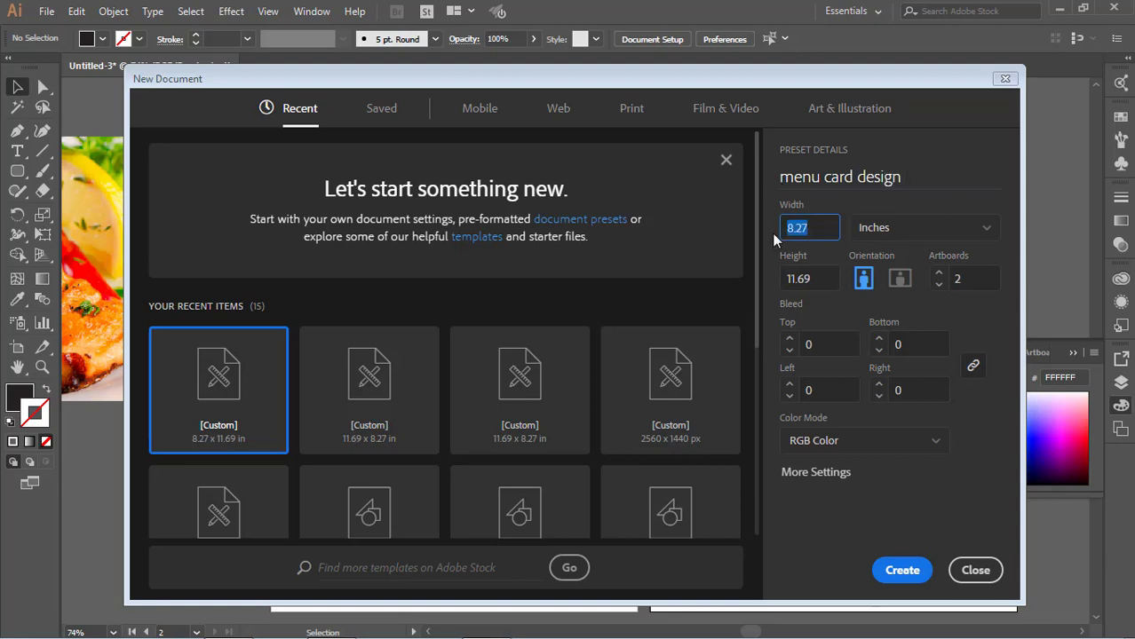
pyautogui.press('Tab')
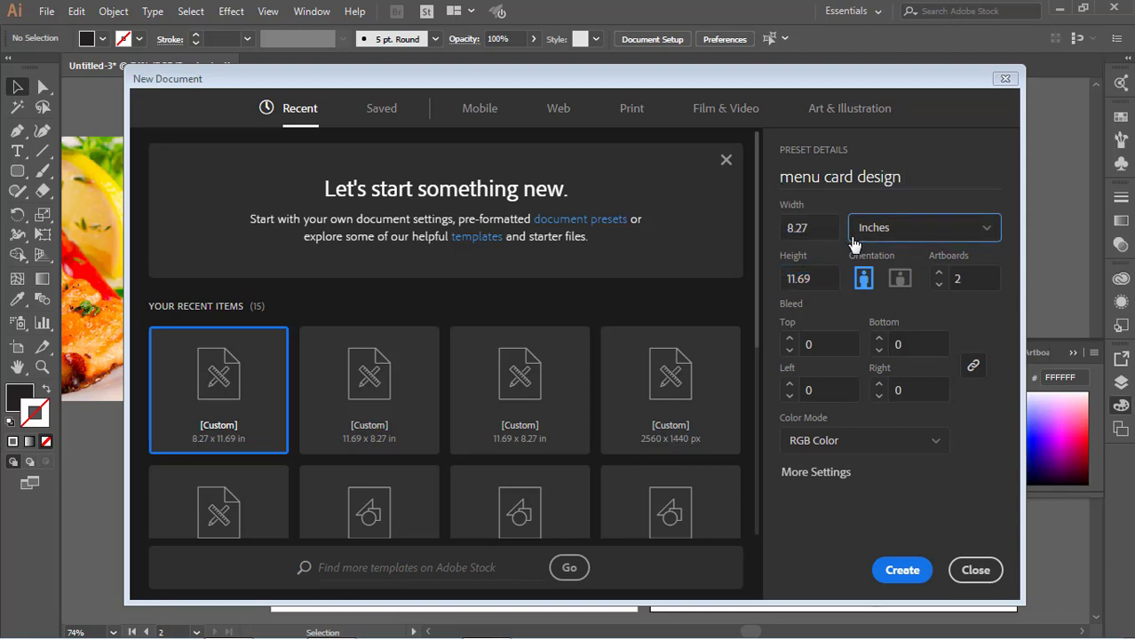
pyautogui.click(855, 238)
pyautogui.click(829, 240)
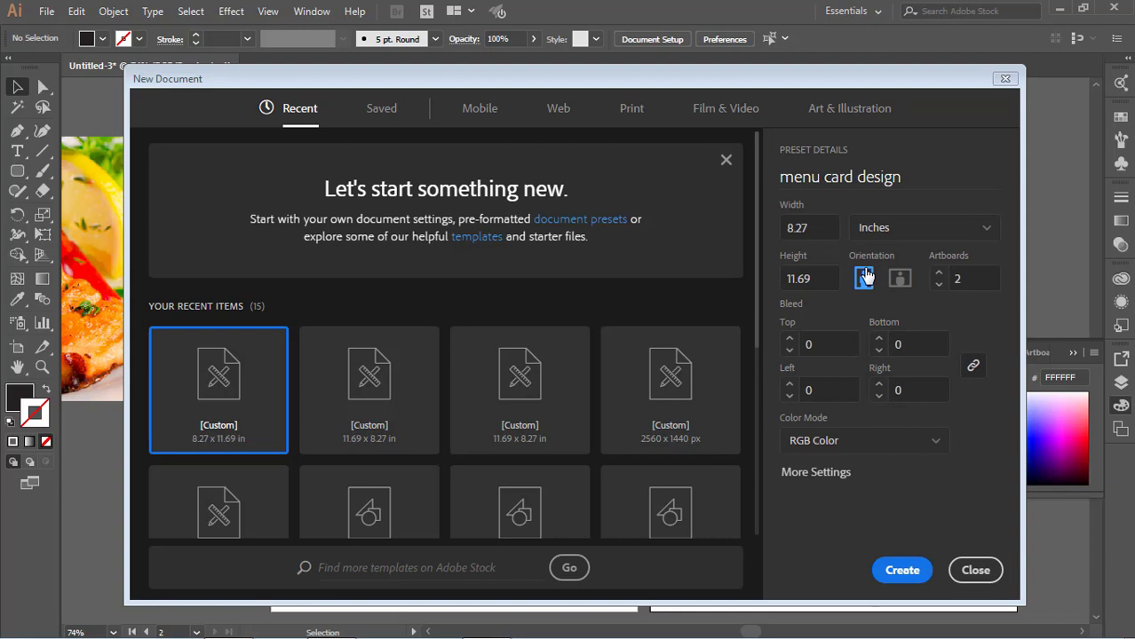
pyautogui.doubleClick(959, 280)
pyautogui.click(971, 572)
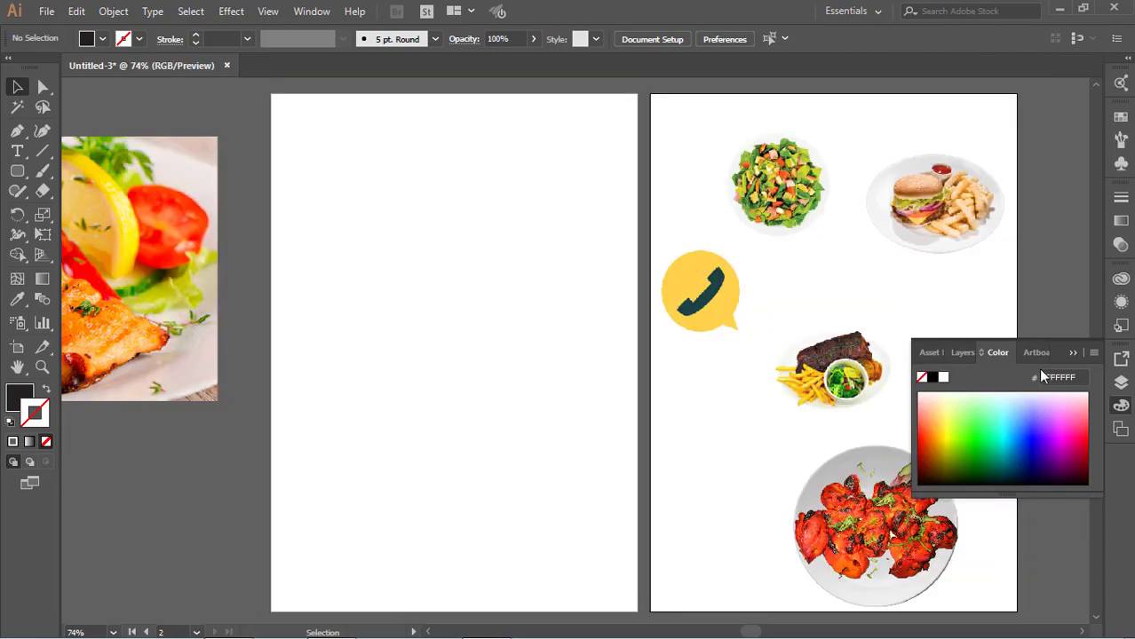
# - Close the Color panel and drag the salmon photo onto the first page
pyautogui.click(1072, 353)
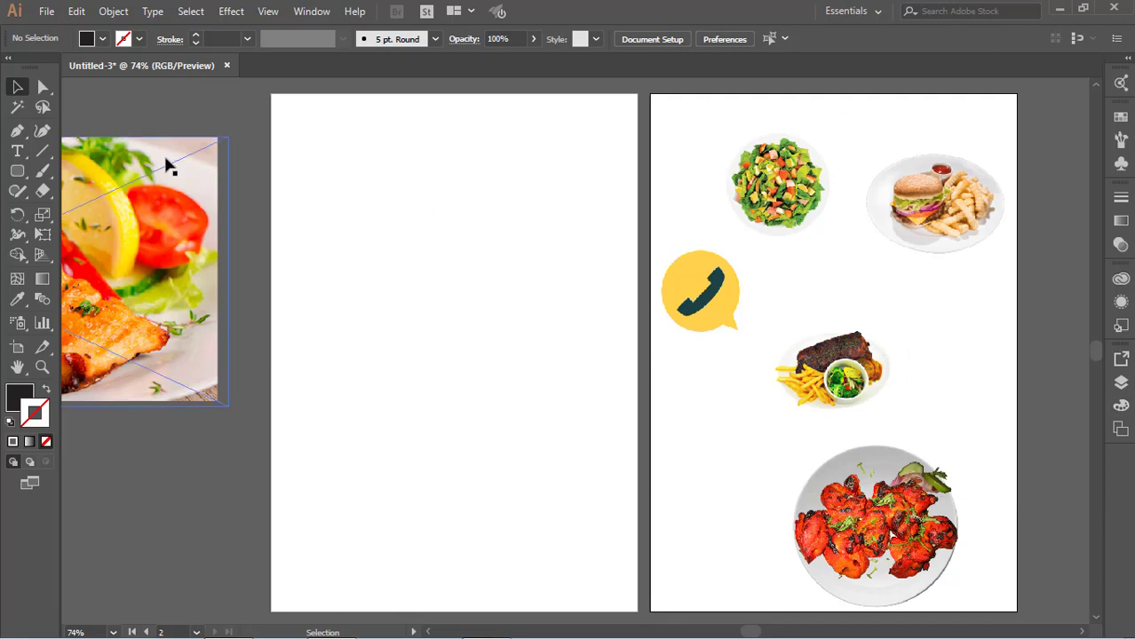
pyautogui.moveTo(17, 170); pyautogui.dragTo(65, 178)
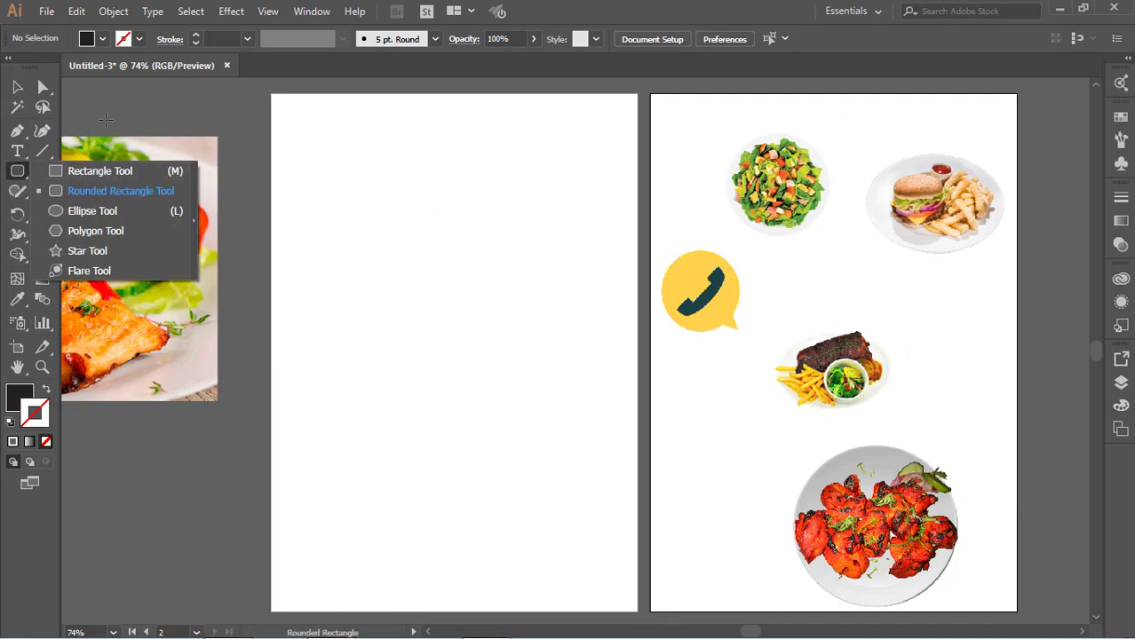
pyautogui.click(17, 86)
pyautogui.moveTo(129, 222)
pyautogui.mouseDown()
pyautogui.moveTo(585, 194)
pyautogui.moveTo(640, 174)
pyautogui.mouseUp()
# - Draw a white-filled rectangle over the top portion of the first page
pyautogui.click(17, 171)
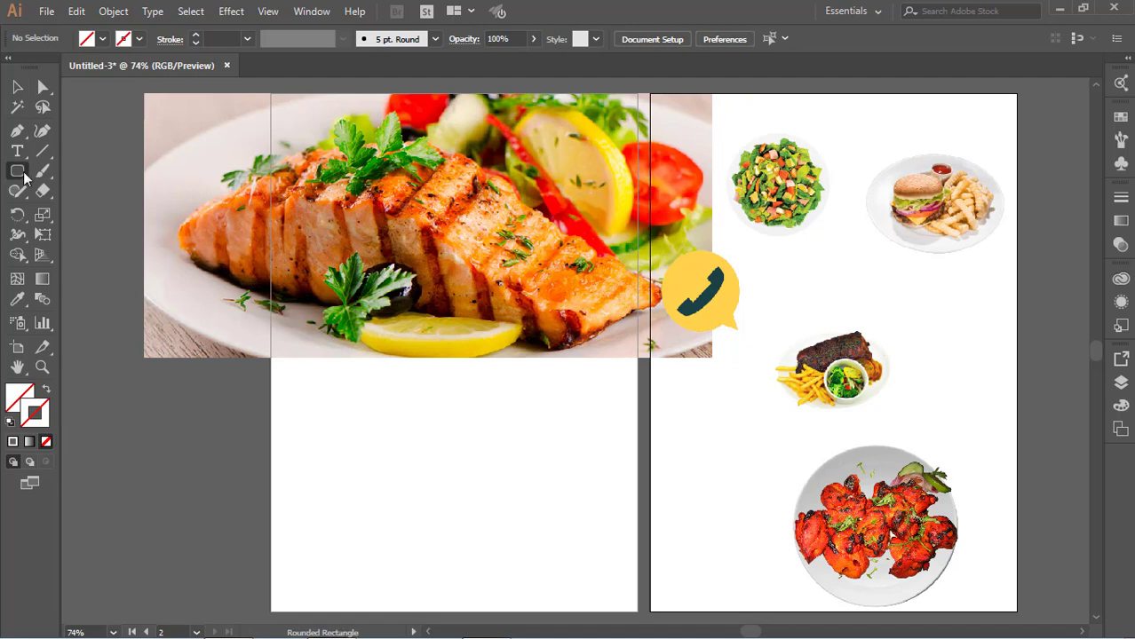
pyautogui.moveTo(17, 171); pyautogui.dragTo(98, 167)
pyautogui.moveTo(270, 92); pyautogui.dragTo(637, 385)
pyautogui.click(103, 40)
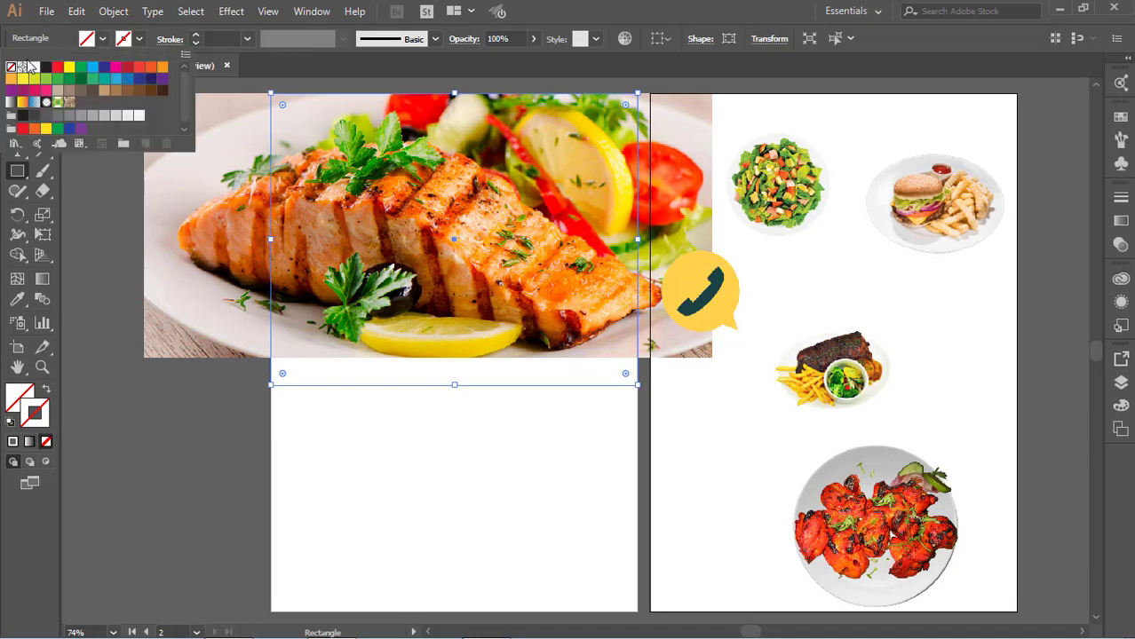
pyautogui.click(34, 67)
pyautogui.press('Escape')
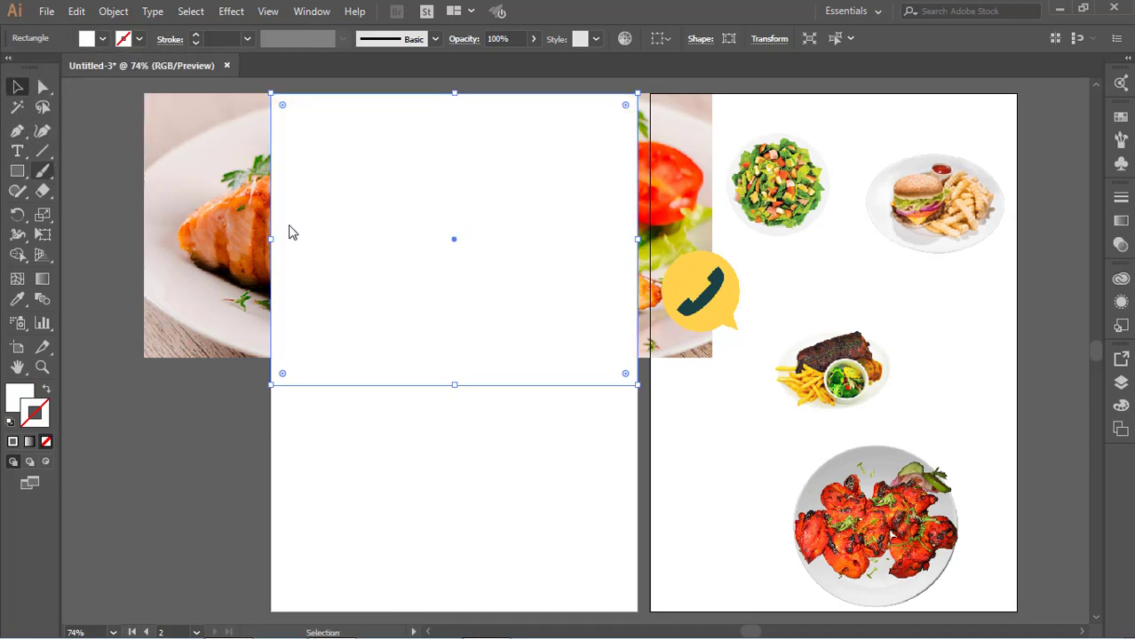
# - Reposition the salmon photo across the first page's top edge
pyautogui.press('b')
pyautogui.click(16, 87)
pyautogui.moveTo(671, 128)
pyautogui.mouseDown()
pyautogui.moveTo(587, 346)
pyautogui.moveTo(562, 190)
pyautogui.moveTo(573, 183)
pyautogui.mouseUp()
# - Draw a white rectangle covering the first page's top section
pyautogui.click(508, 530)
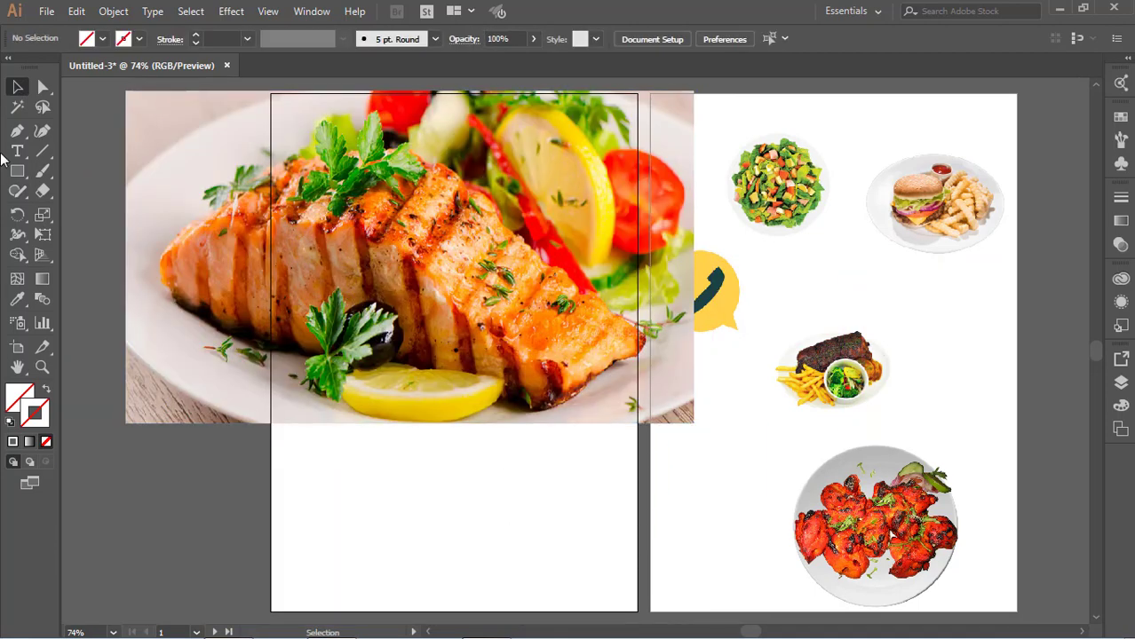
pyautogui.click(17, 171)
pyautogui.moveTo(271, 91); pyautogui.dragTo(636, 424)
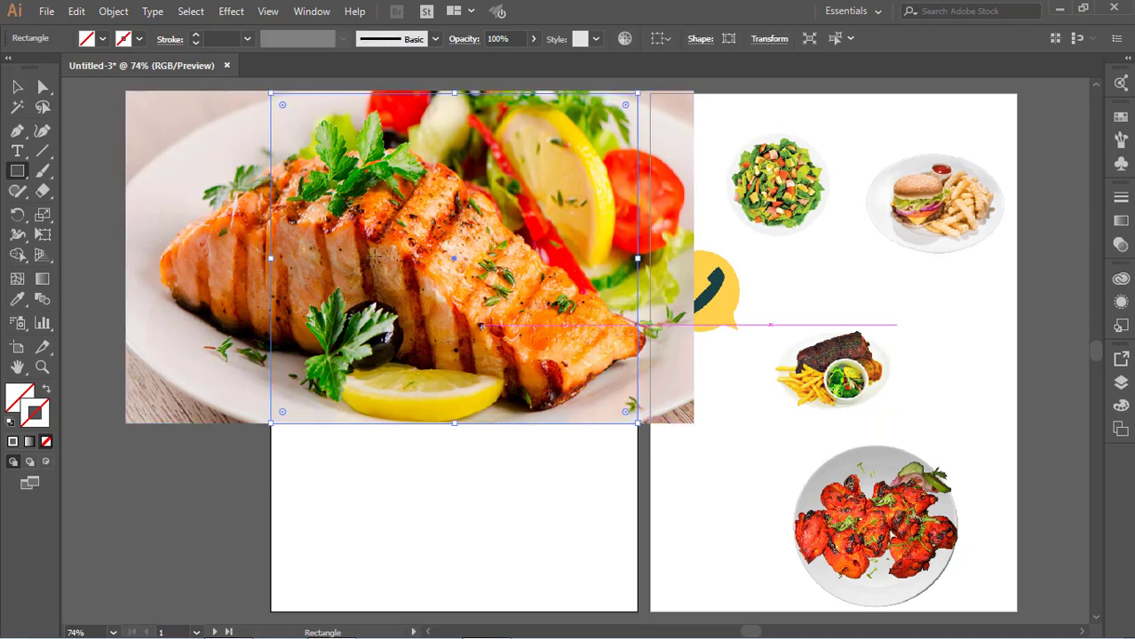
pyautogui.click(103, 38)
pyautogui.click(35, 67)
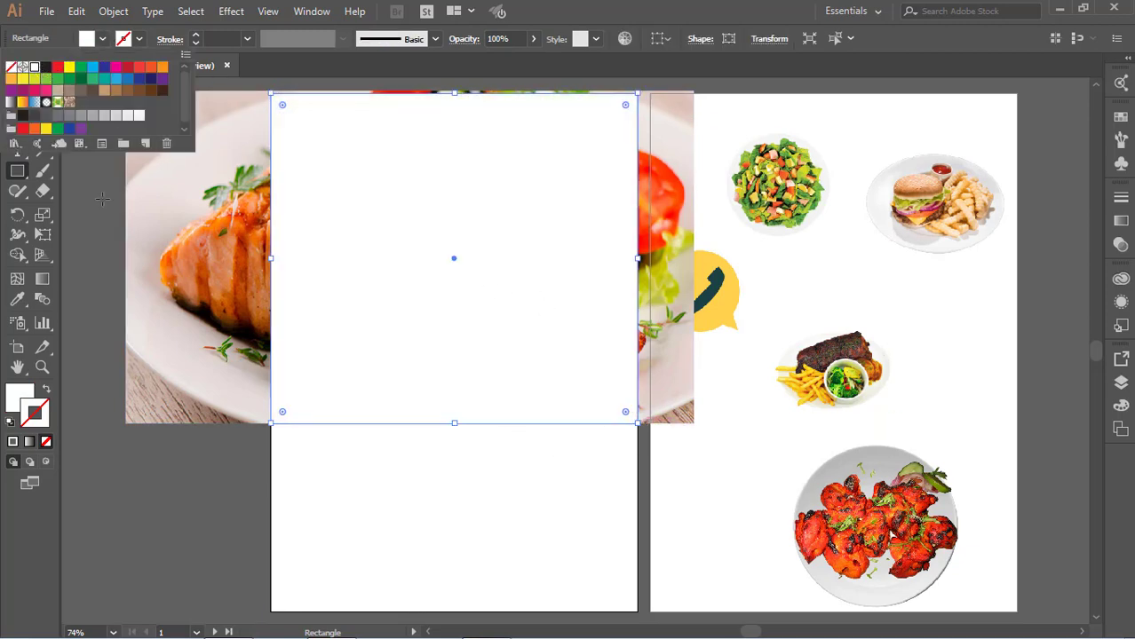
pyautogui.press('Escape')
pyautogui.press('v')
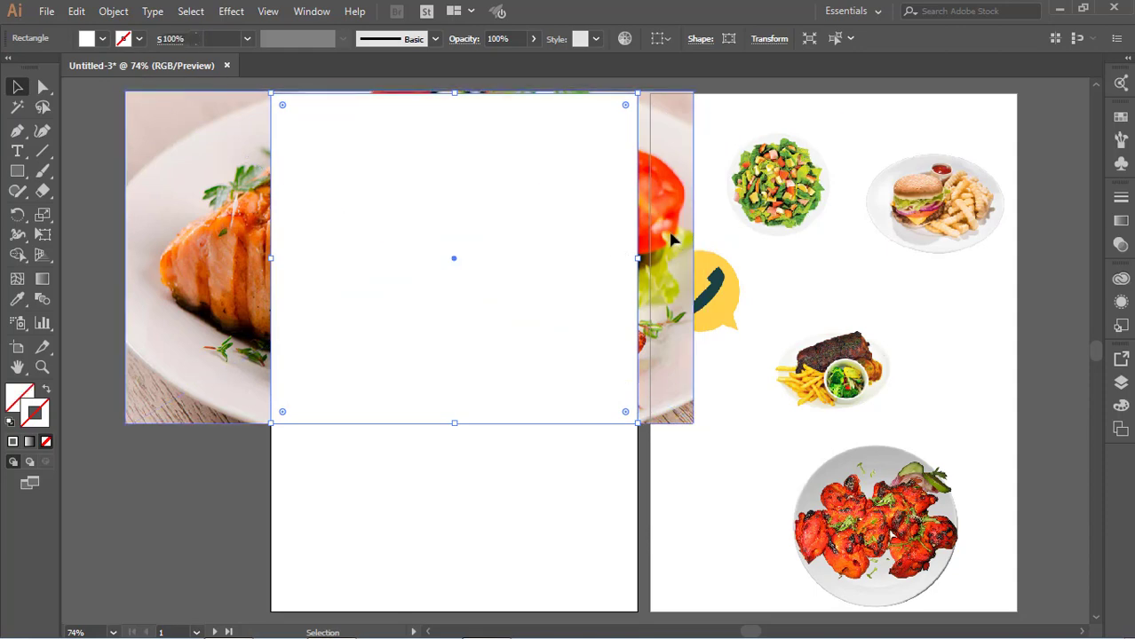
# - Clip the salmon photo to that rectangle with Object > Clipping Mask > Make and shorten its bottom
pyautogui.keyDown('shift'); pyautogui.click(672, 238); pyautogui.keyUp('shift')
pyautogui.click(113, 10)
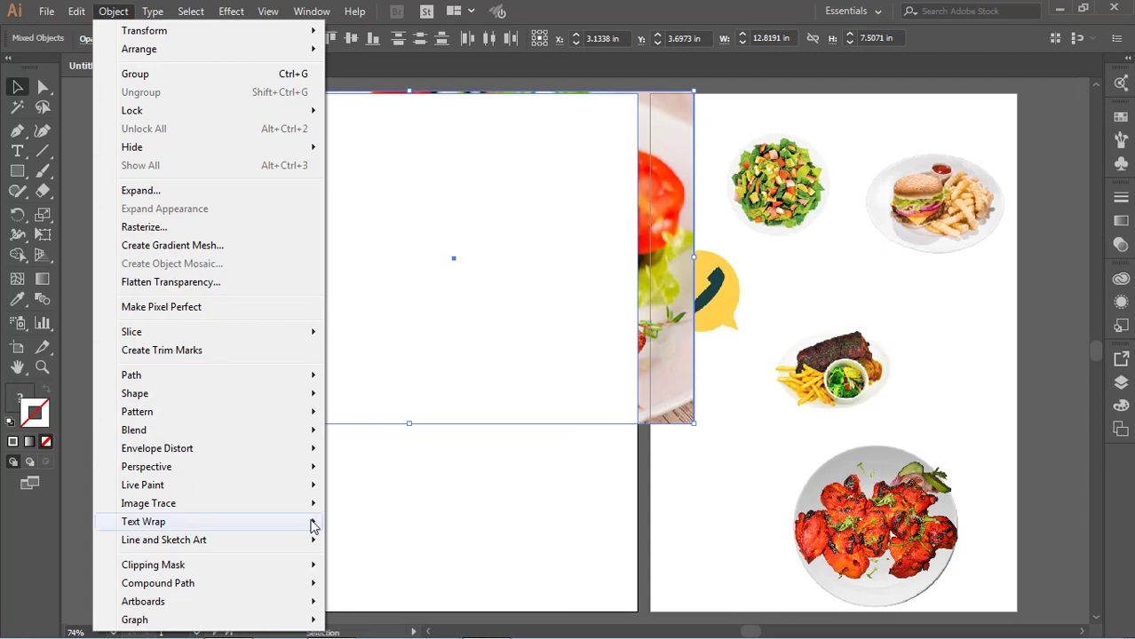
pyautogui.click(360, 563)
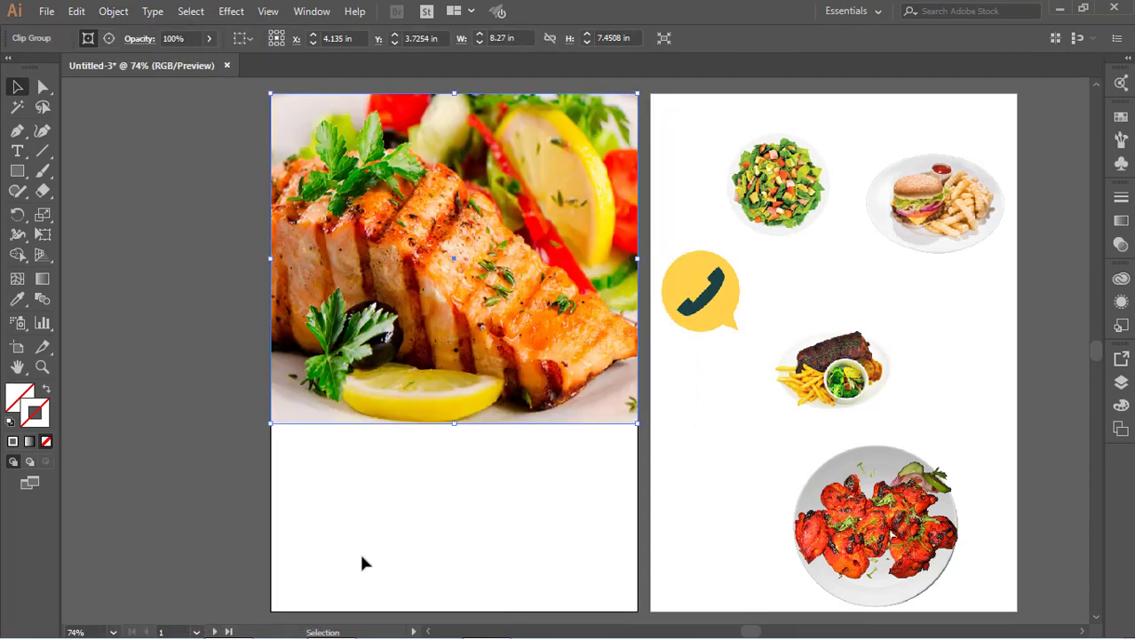
pyautogui.click(553, 507)
pyautogui.click(463, 422)
pyautogui.moveTo(455, 423)
pyautogui.mouseDown()
pyautogui.moveTo(456, 397)
pyautogui.moveTo(465, 423)
pyautogui.moveTo(455, 371)
pyautogui.mouseUp()
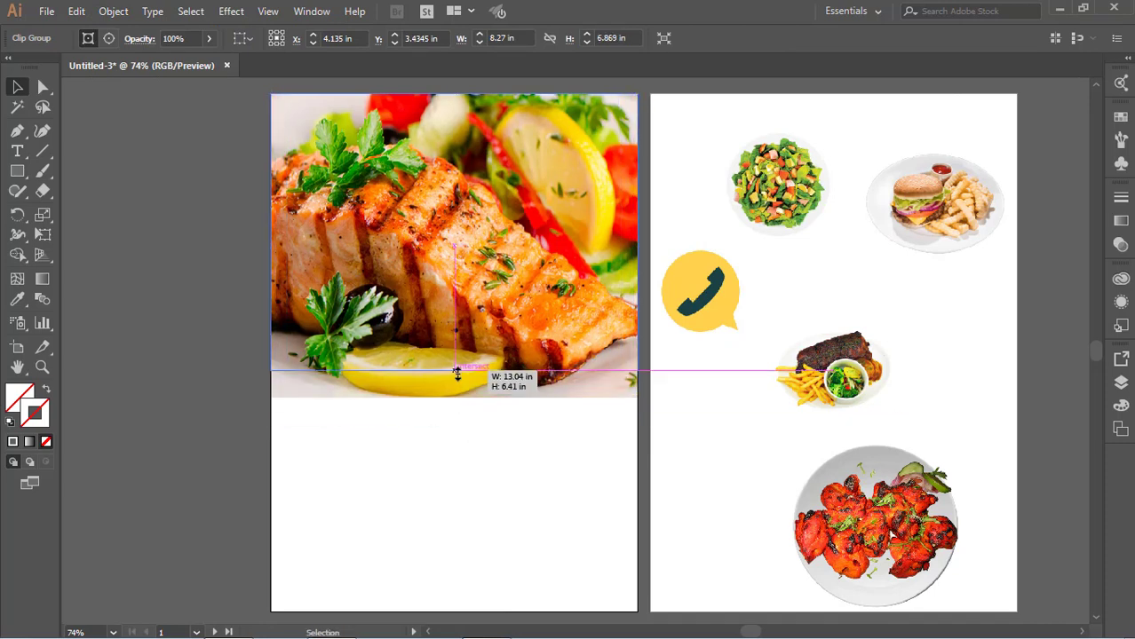
pyautogui.click(646, 444)
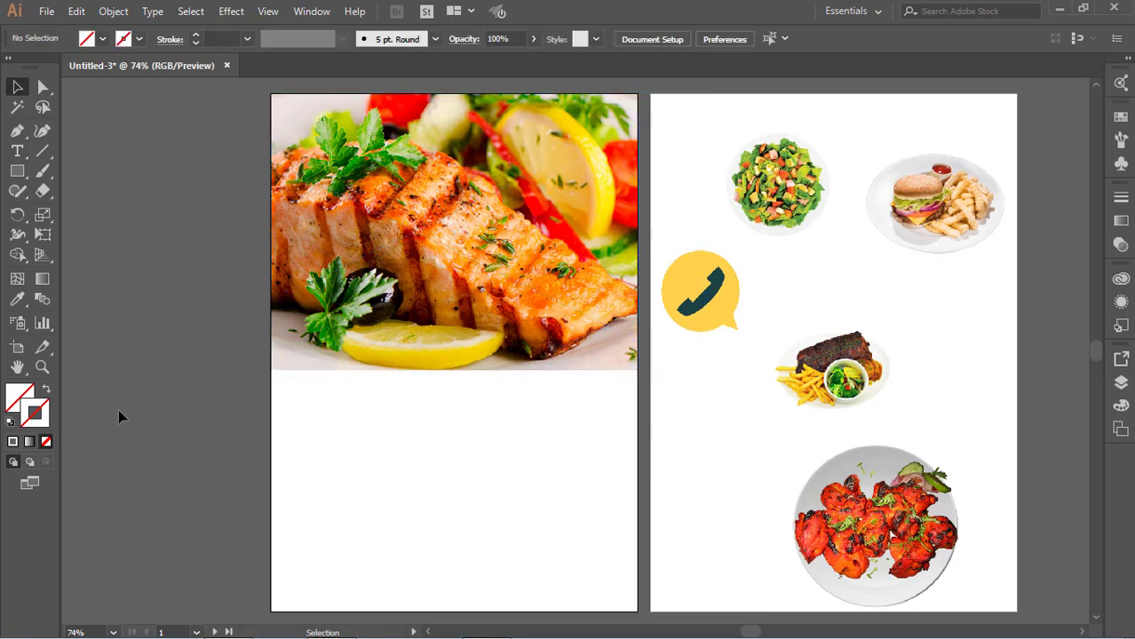
# - Draw a black-filled rectangle filling the first page below the photo
pyautogui.click(16, 170)
pyautogui.click(102, 39)
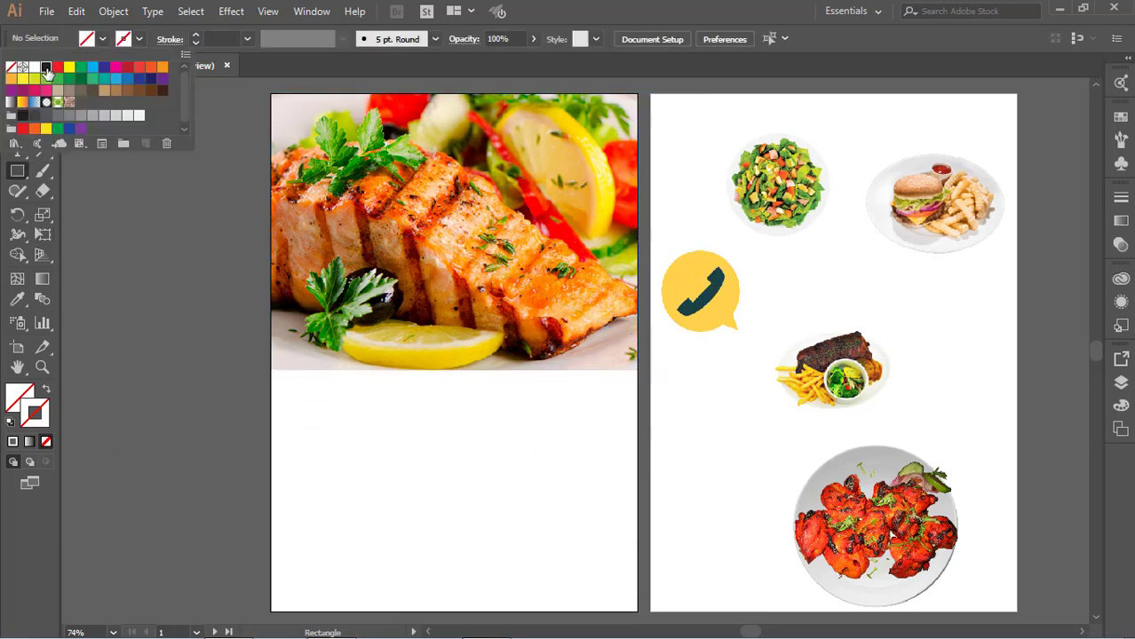
pyautogui.click(55, 74)
pyautogui.press('Escape')
pyautogui.moveTo(271, 371); pyautogui.dragTo(636, 612)
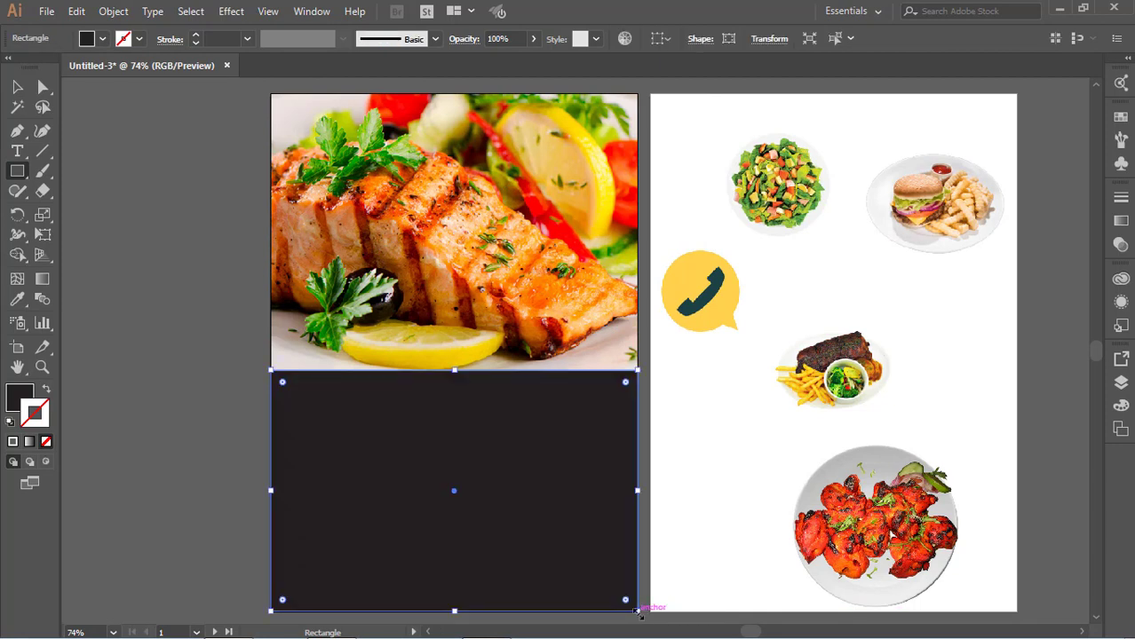
pyautogui.hotkey('ctrl', 'shift', 'a')
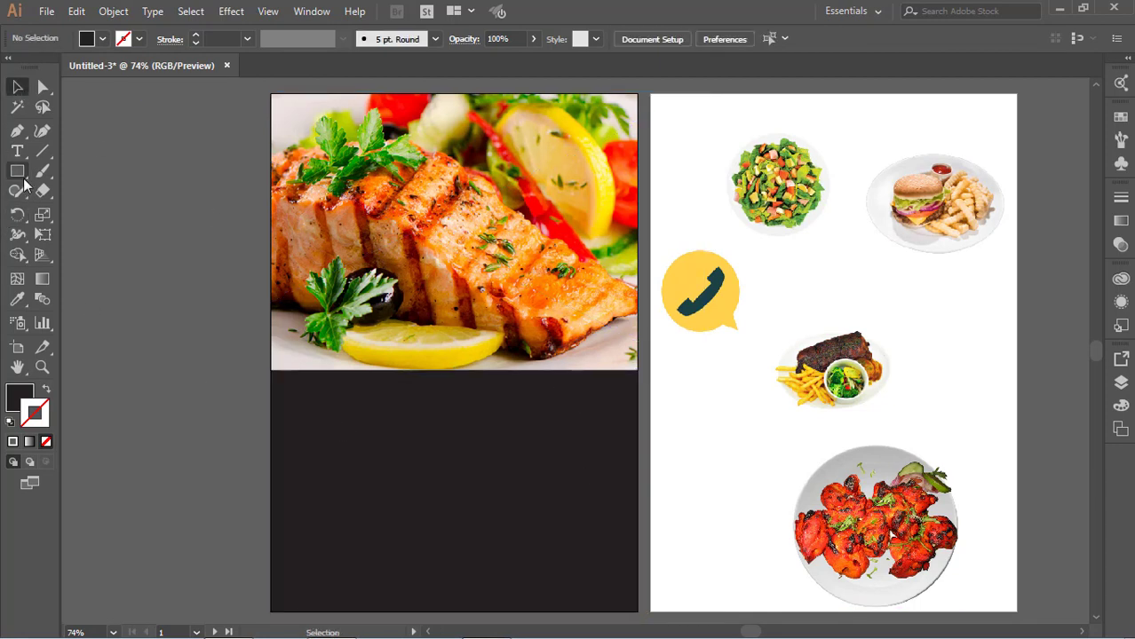
# - Draw a thin 0.19 in white strip along the photo's bottom edge
pyautogui.click(103, 38)
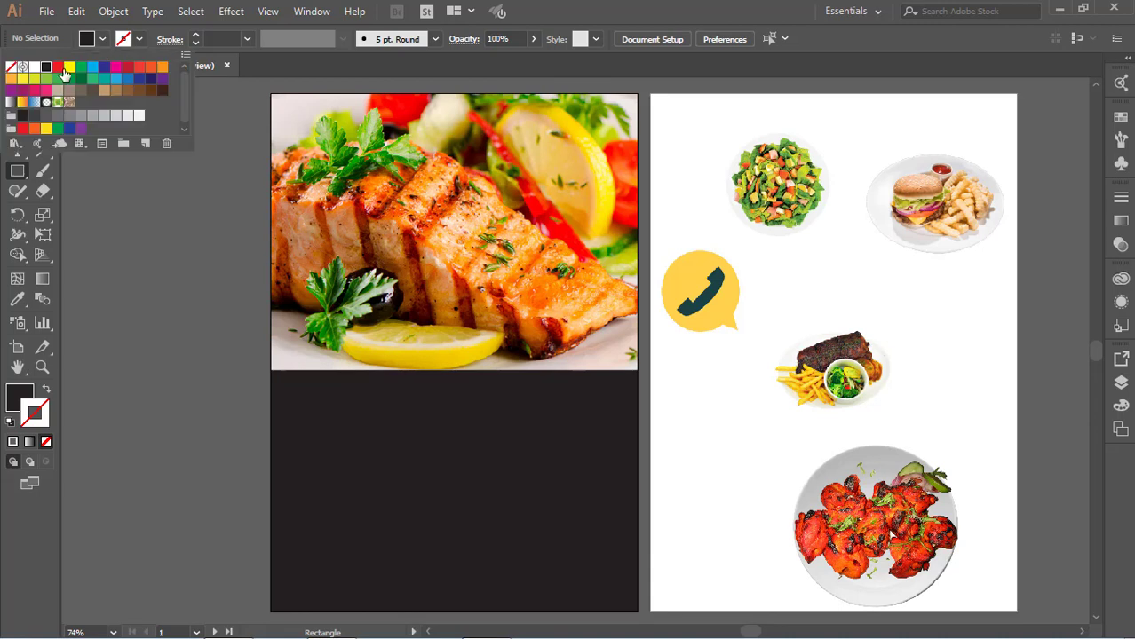
pyautogui.click(35, 67)
pyautogui.click(103, 39)
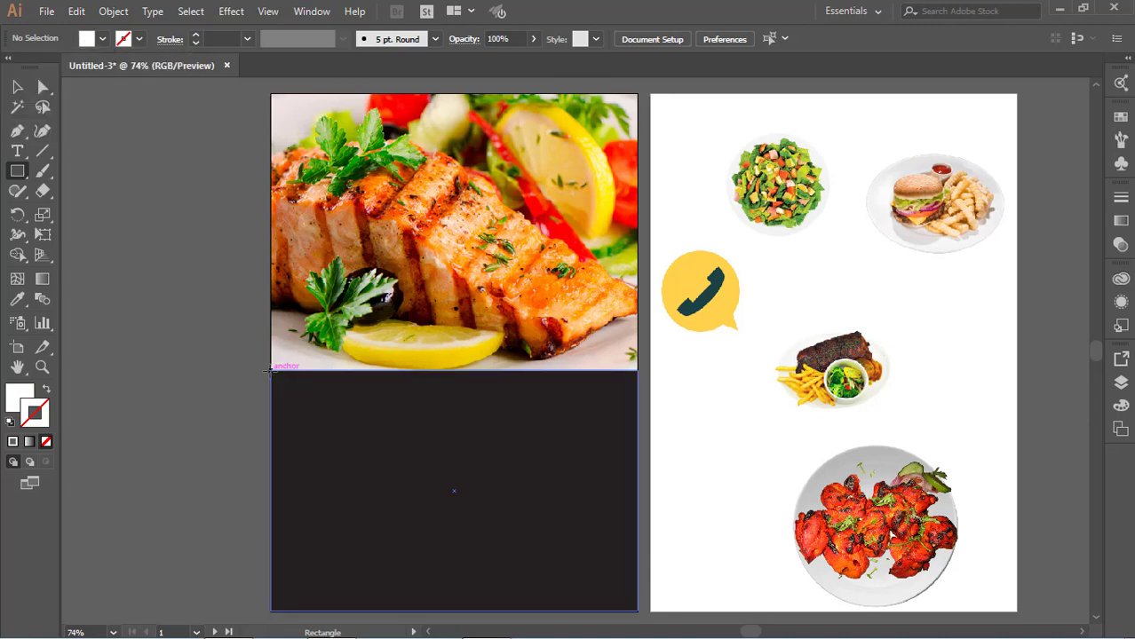
pyautogui.moveTo(271, 371); pyautogui.dragTo(636, 378)
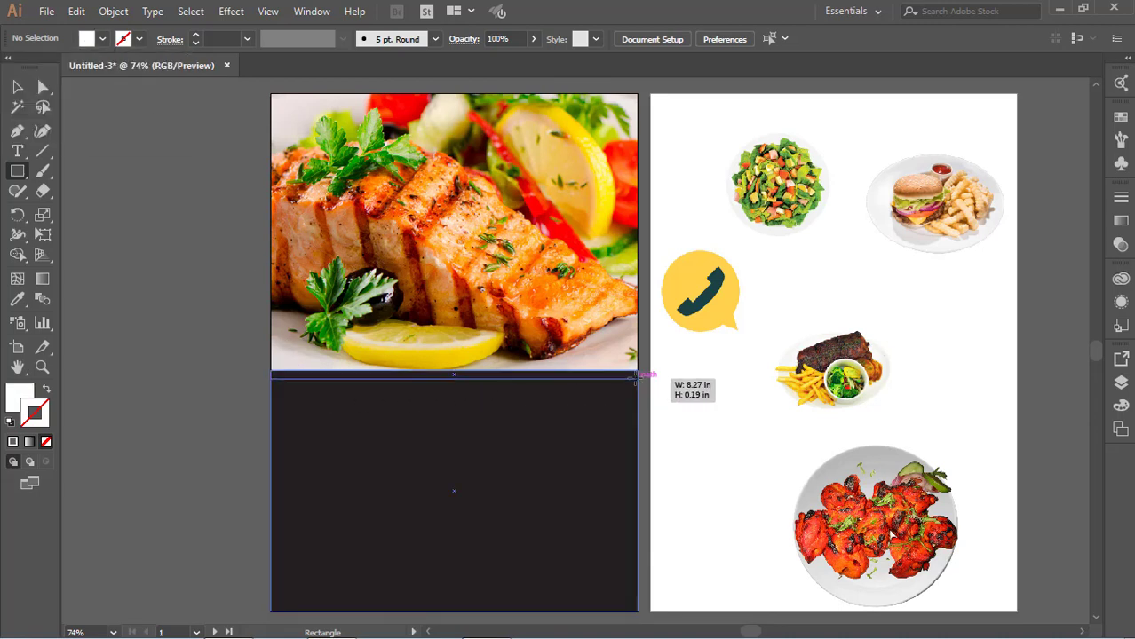
pyautogui.moveTo(636, 378); pyautogui.dragTo(637, 373)
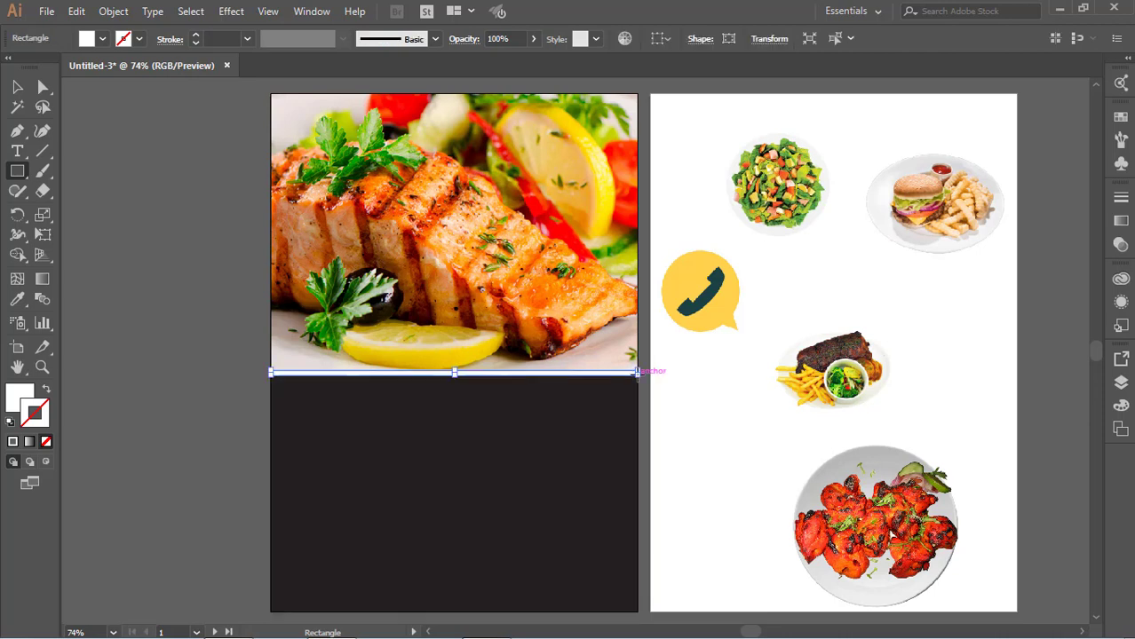
pyautogui.click(17, 87)
pyautogui.click(134, 191)
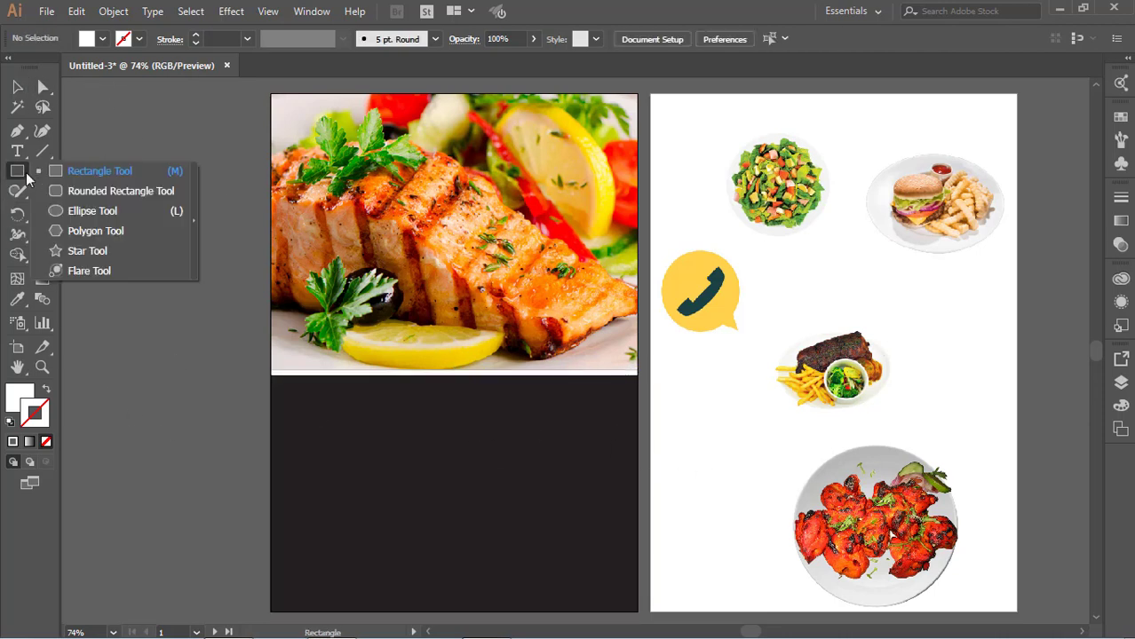
# - Draw a rounded rectangle near the dark panel's top with no fill and a white 5 pt outline
pyautogui.moveTo(17, 171); pyautogui.dragTo(89, 190)
pyautogui.moveTo(351, 395); pyautogui.dragTo(585, 439)
pyautogui.click(102, 39)
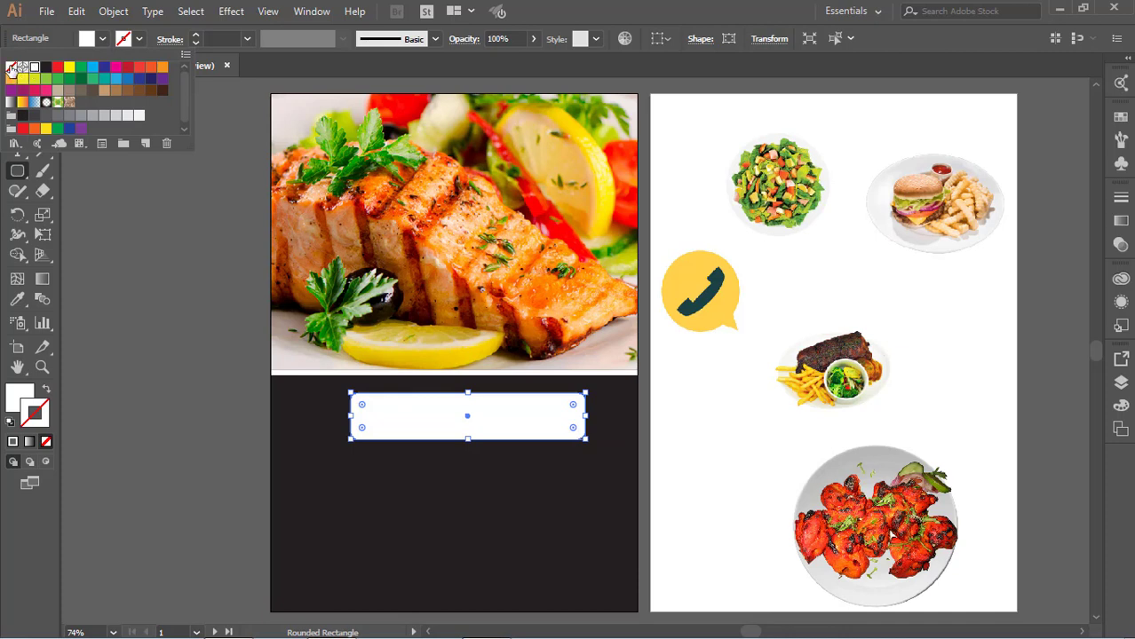
pyautogui.click(10, 68)
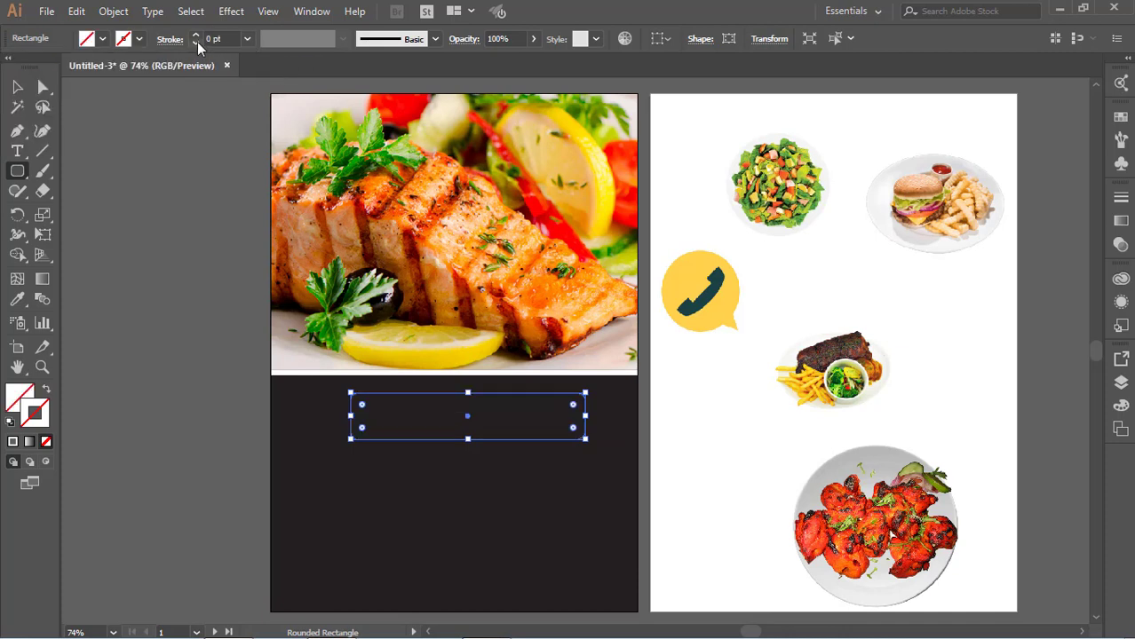
pyautogui.click(195, 35)
pyautogui.click(195, 34)
pyautogui.click(196, 34)
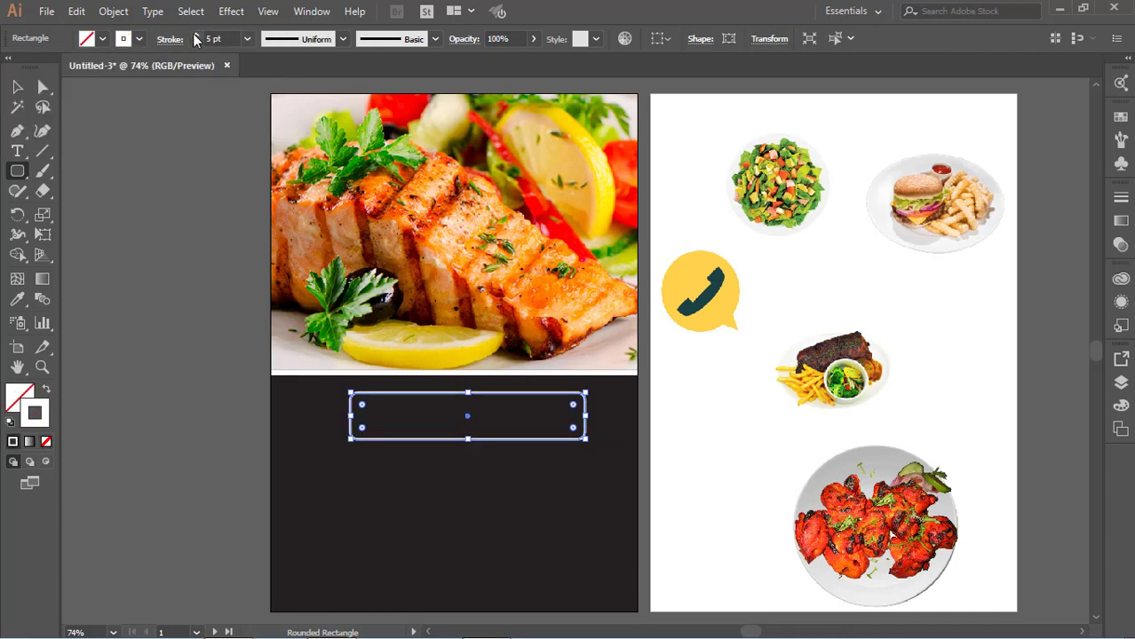
pyautogui.click(195, 34)
pyautogui.click(17, 87)
pyautogui.click(695, 582)
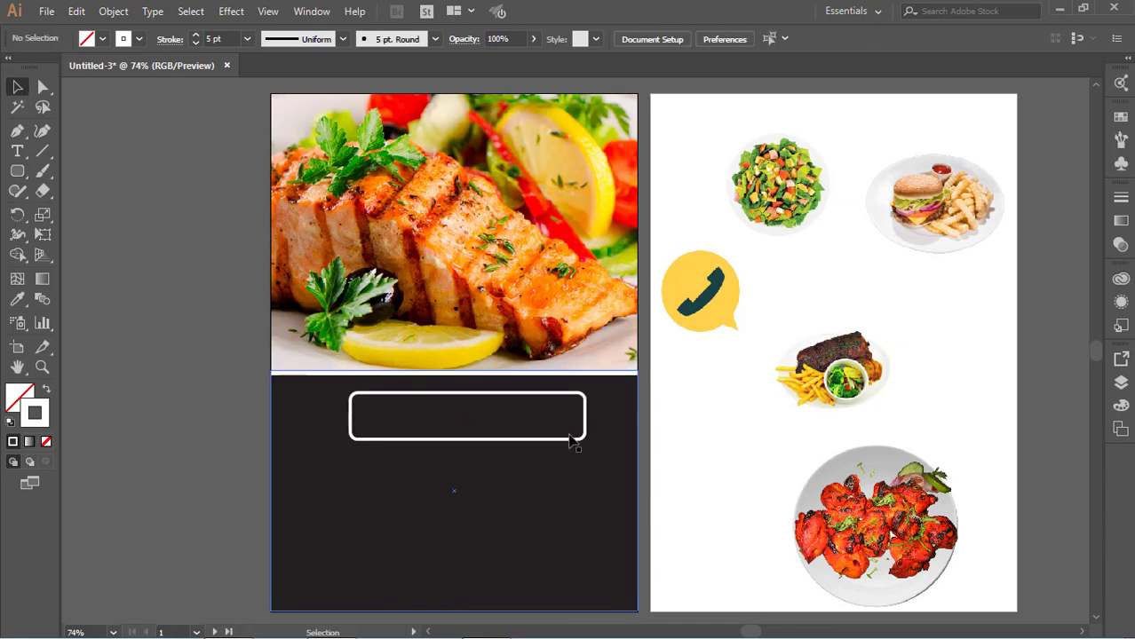
pyautogui.click(17, 151)
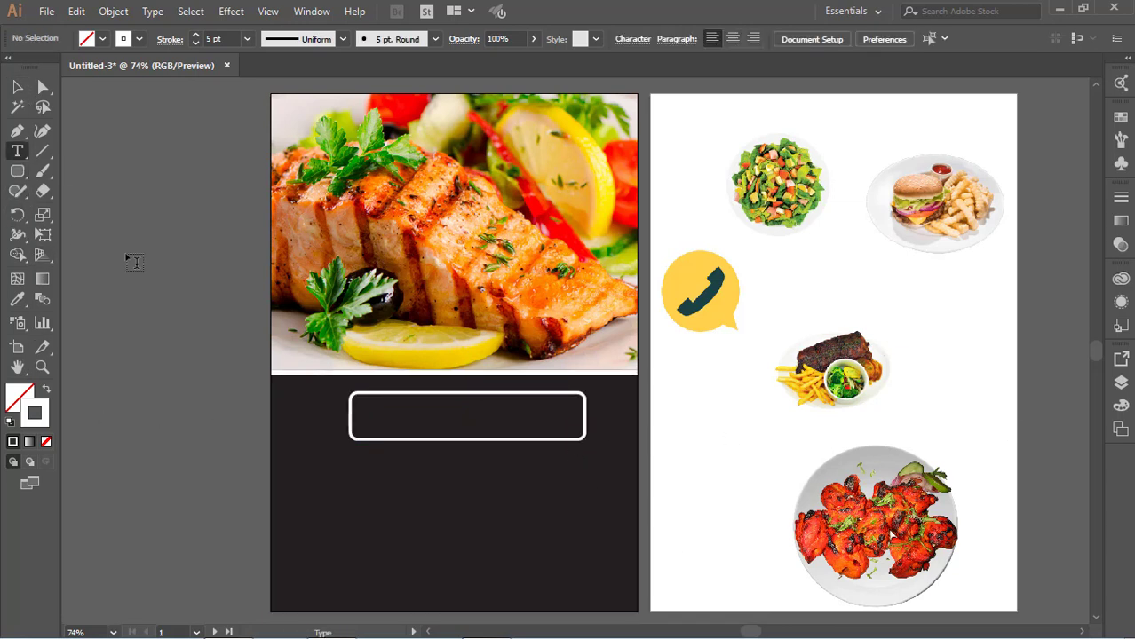
# - Type FOOD MENU inside the rounded box, make it white, and move it to the box's centre
pyautogui.click(380, 410)
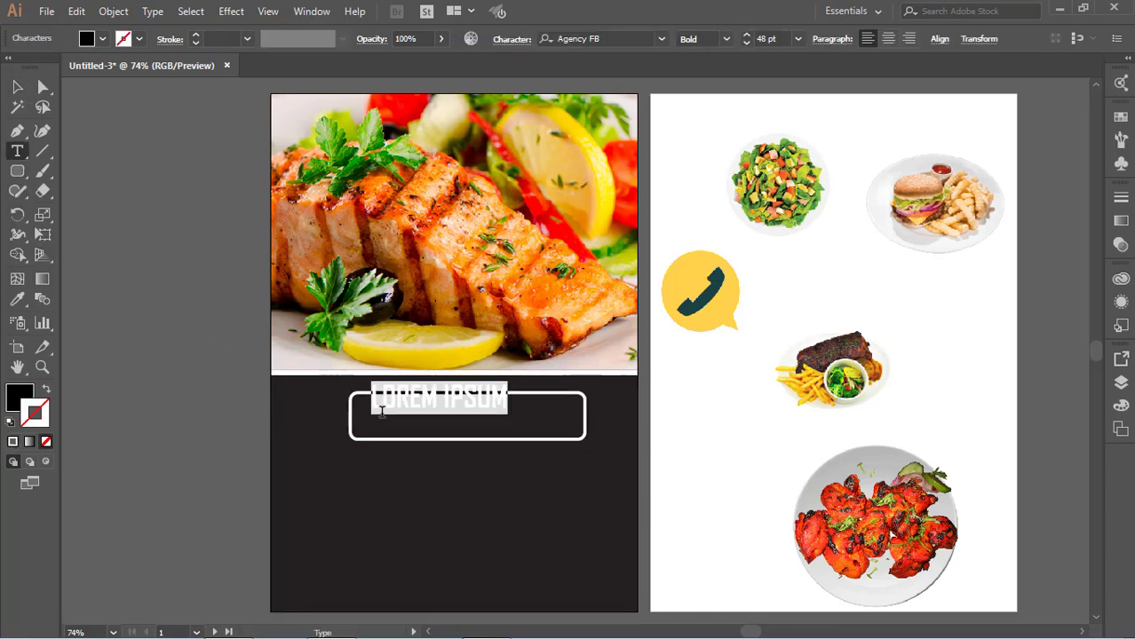
pyautogui.write('FOOD MENU')
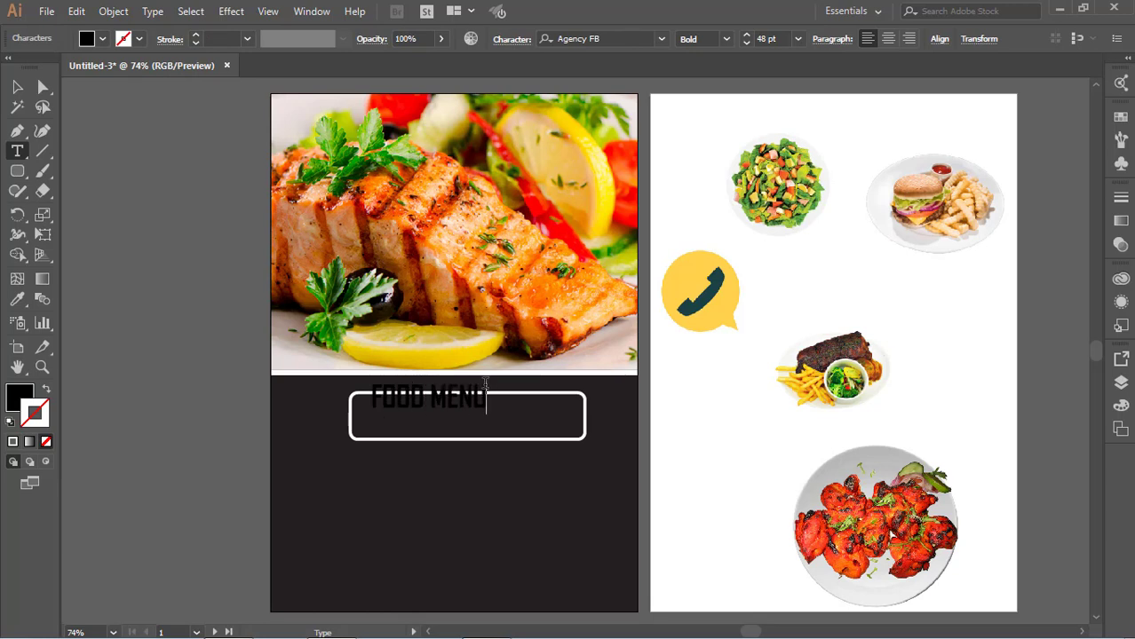
pyautogui.moveTo(486, 383); pyautogui.dragTo(363, 364)
pyautogui.click(85, 39)
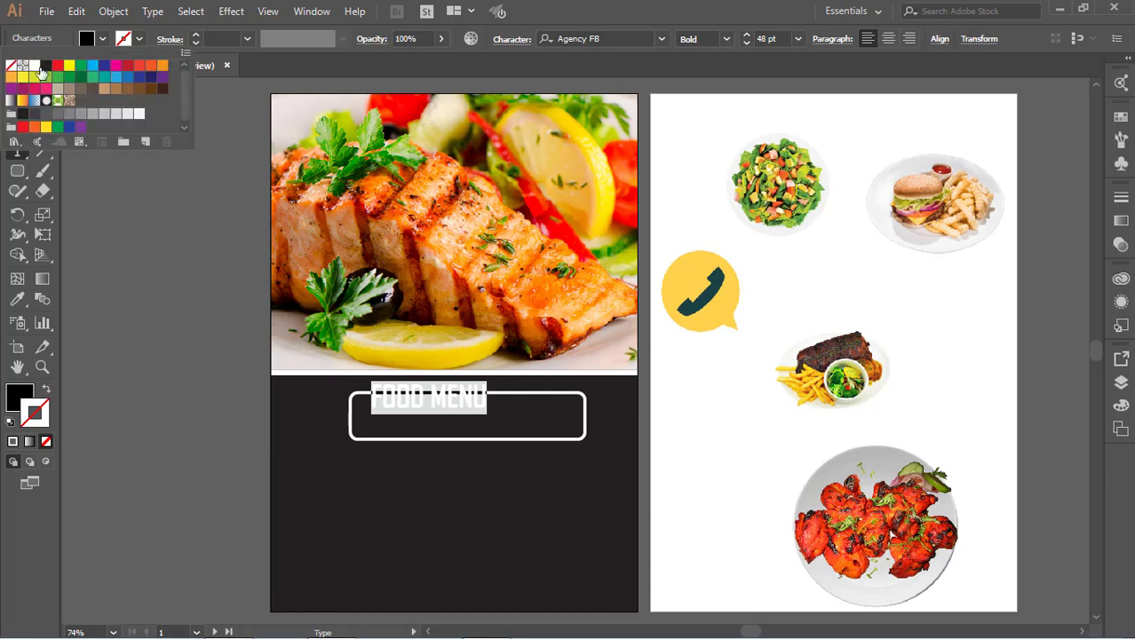
pyautogui.click(32, 67)
pyautogui.press('Escape')
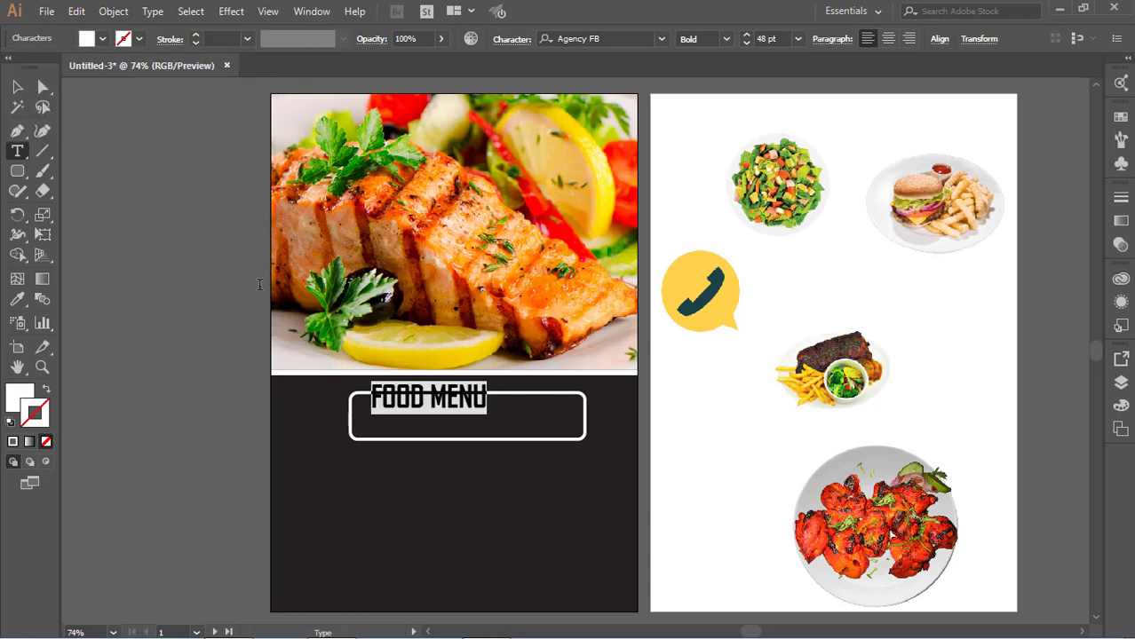
pyautogui.press('Escape')
pyautogui.click(154, 171)
pyautogui.moveTo(453, 407); pyautogui.dragTo(486, 423)
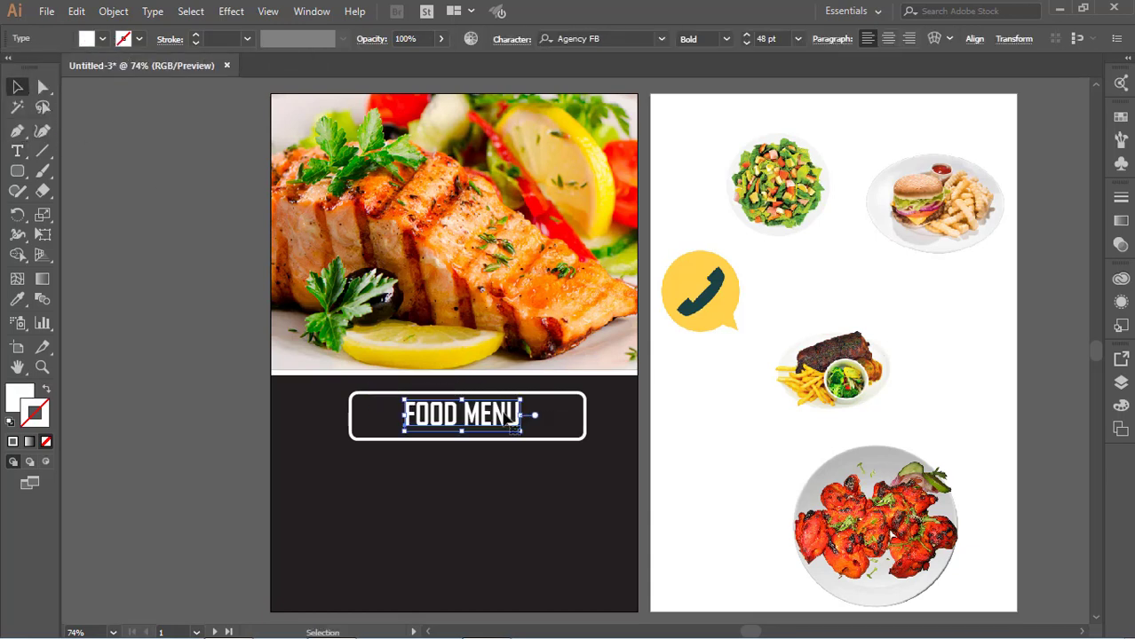
pyautogui.click(492, 431)
# - Enlarge the FOOD MENU heading to 63 pt and set it in Impact
pyautogui.click(494, 422)
pyautogui.press('Up')
pyautogui.press('Up')
pyautogui.press('Up')
pyautogui.press('Up')
pyautogui.press('Up')
pyautogui.press('Up')
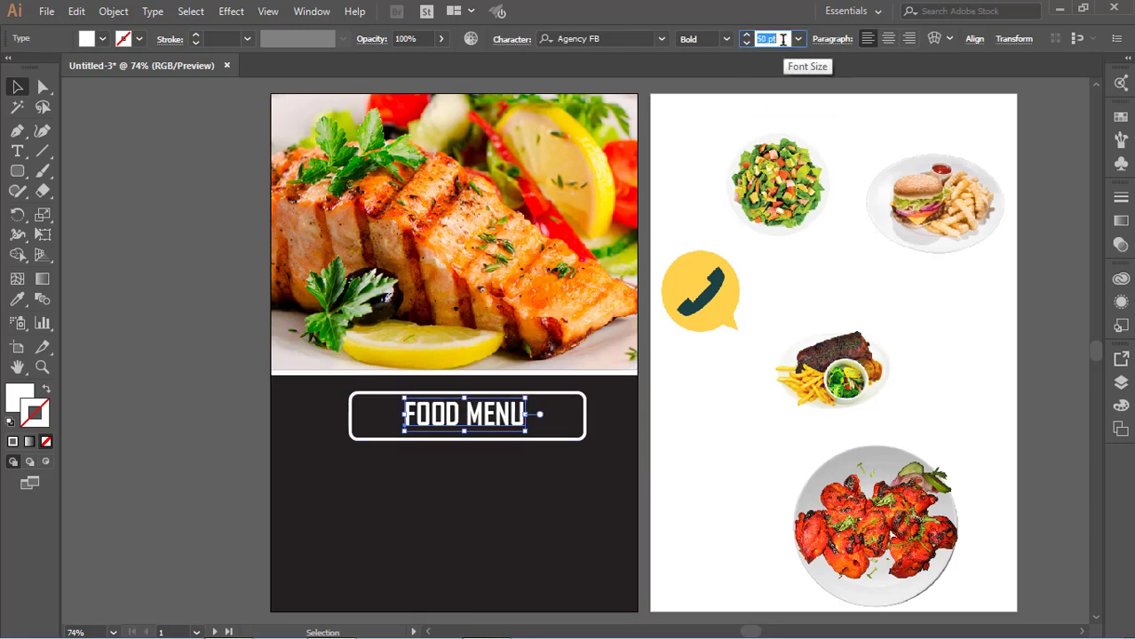
pyautogui.press('Up')
pyautogui.press('Up')
pyautogui.press('Up')
pyautogui.press('Up')
pyautogui.press('Up')
pyautogui.press('Up')
pyautogui.press('Up')
pyautogui.press('Up')
pyautogui.press('Up')
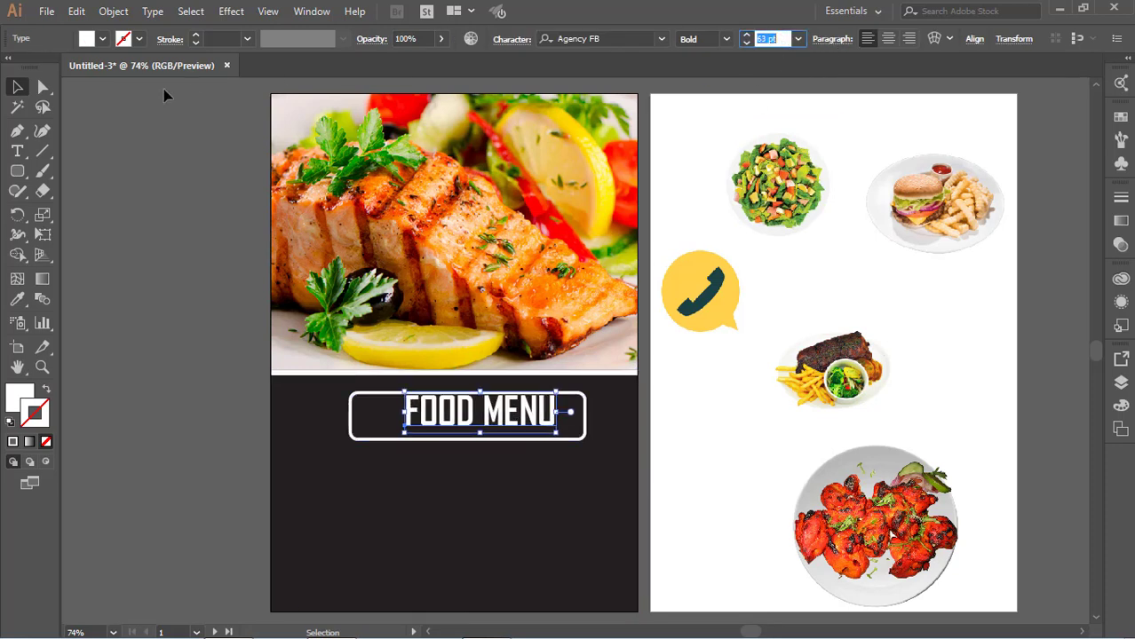
pyautogui.click(81, 148)
pyautogui.moveTo(500, 414); pyautogui.dragTo(486, 423)
pyautogui.click(483, 494)
pyautogui.click(504, 418)
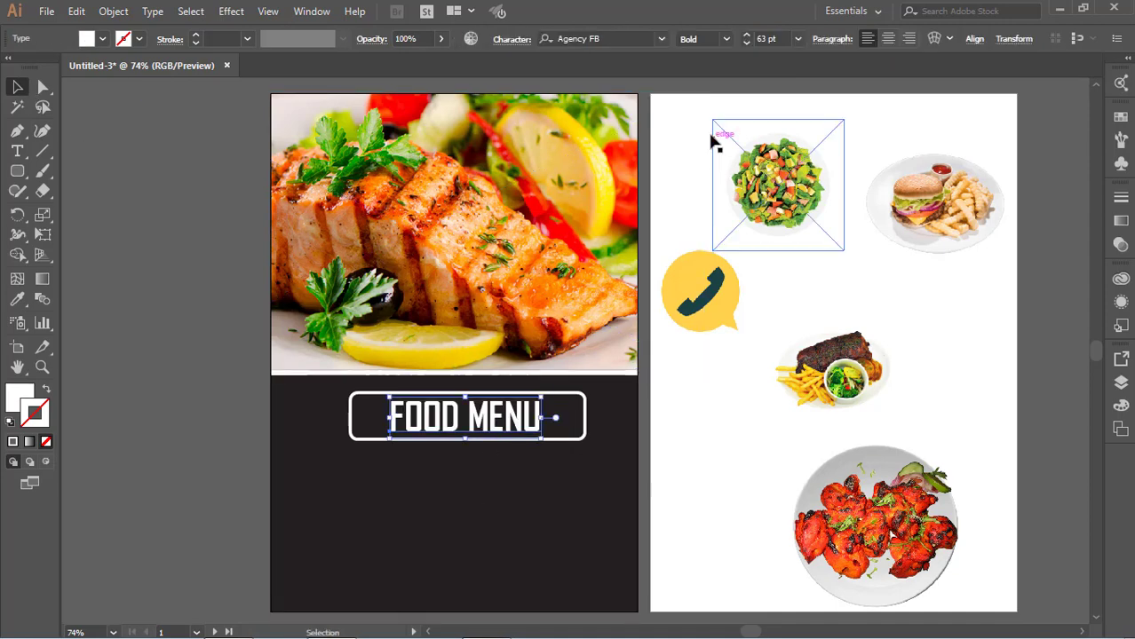
pyautogui.click(661, 40)
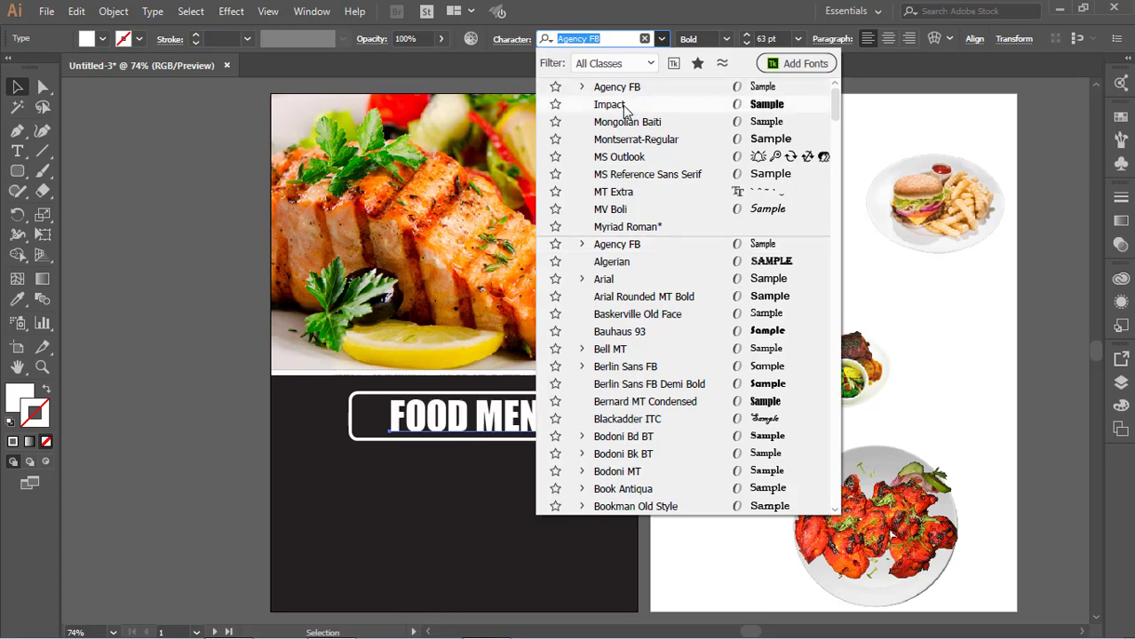
pyautogui.click(623, 105)
pyautogui.click(160, 263)
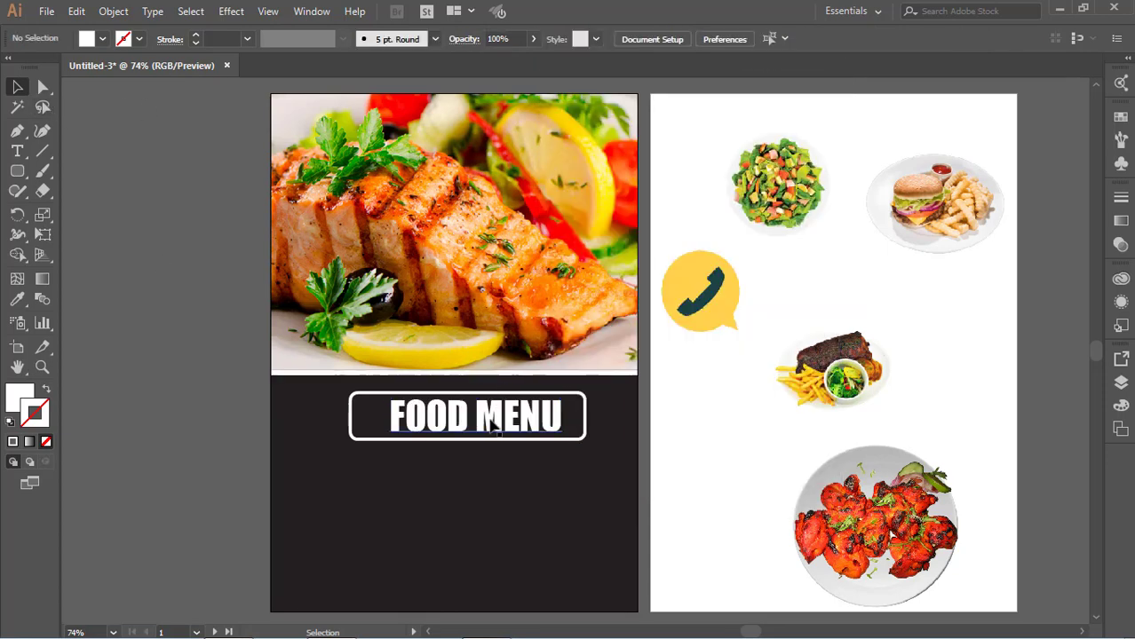
pyautogui.click(484, 426)
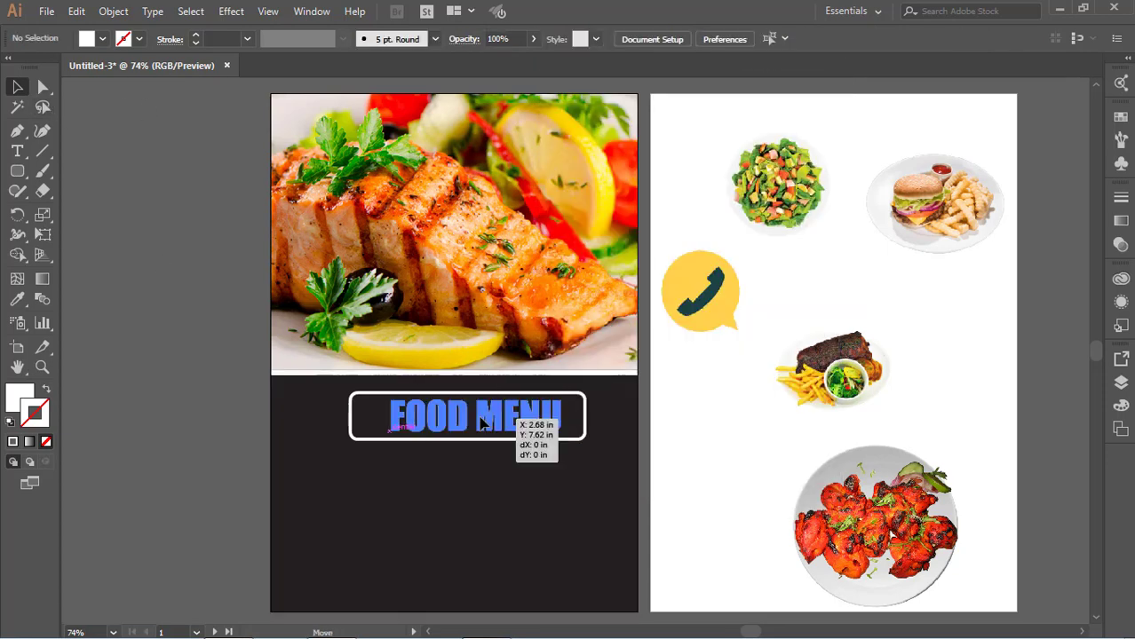
# - Type a YOUR RESTAURANT line below the FOOD MENU box
pyautogui.click(646, 425)
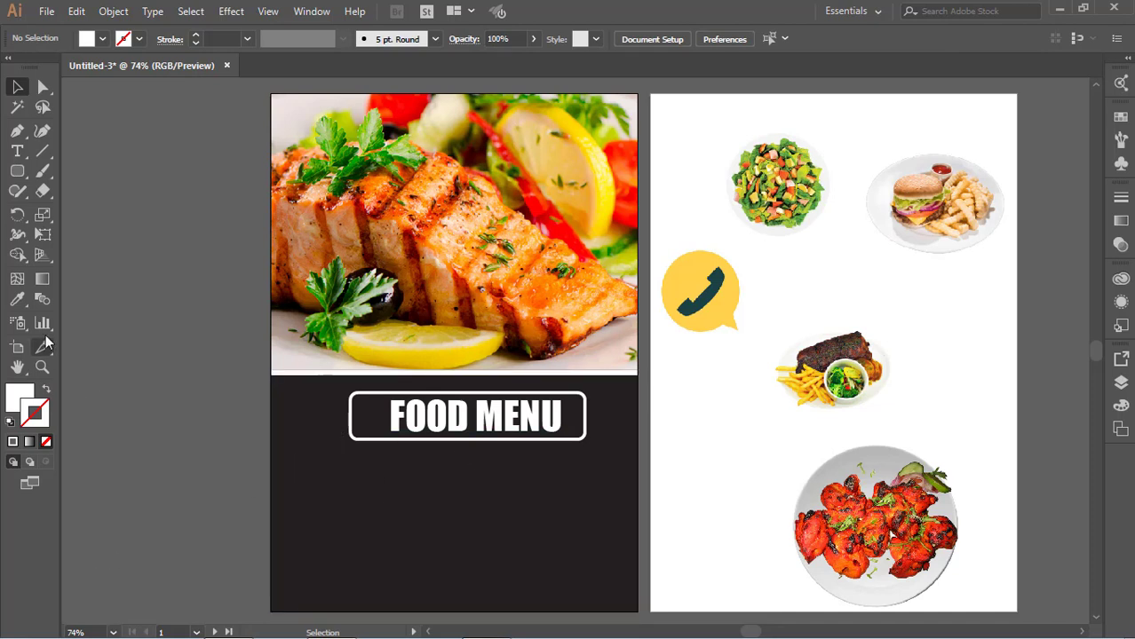
pyautogui.click(17, 151)
pyautogui.click(302, 493)
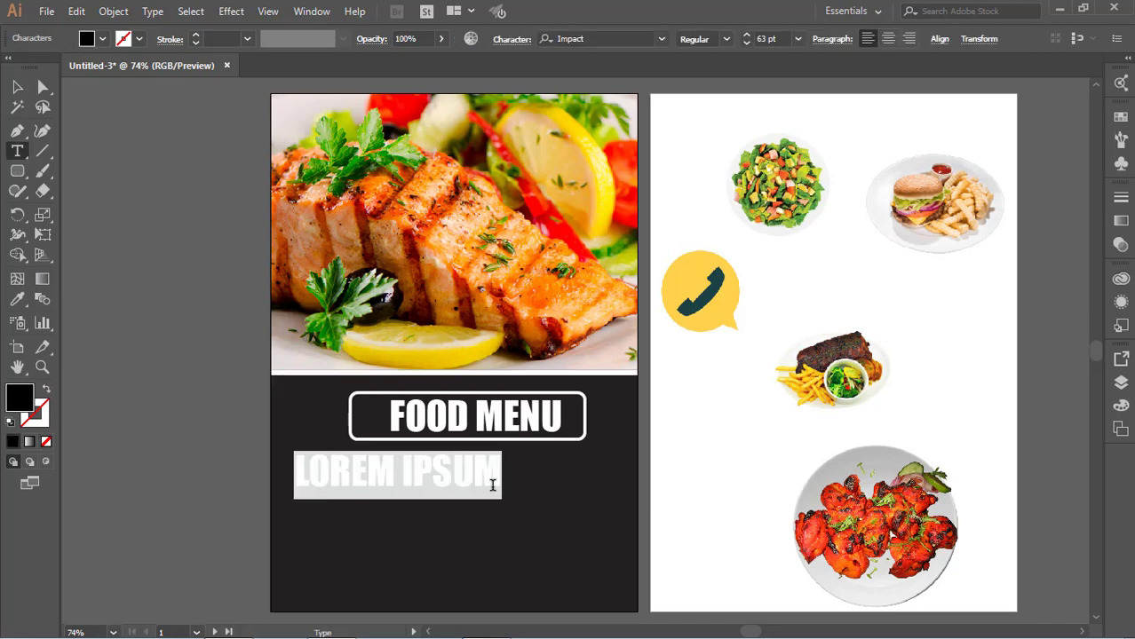
pyautogui.write('YOUR')
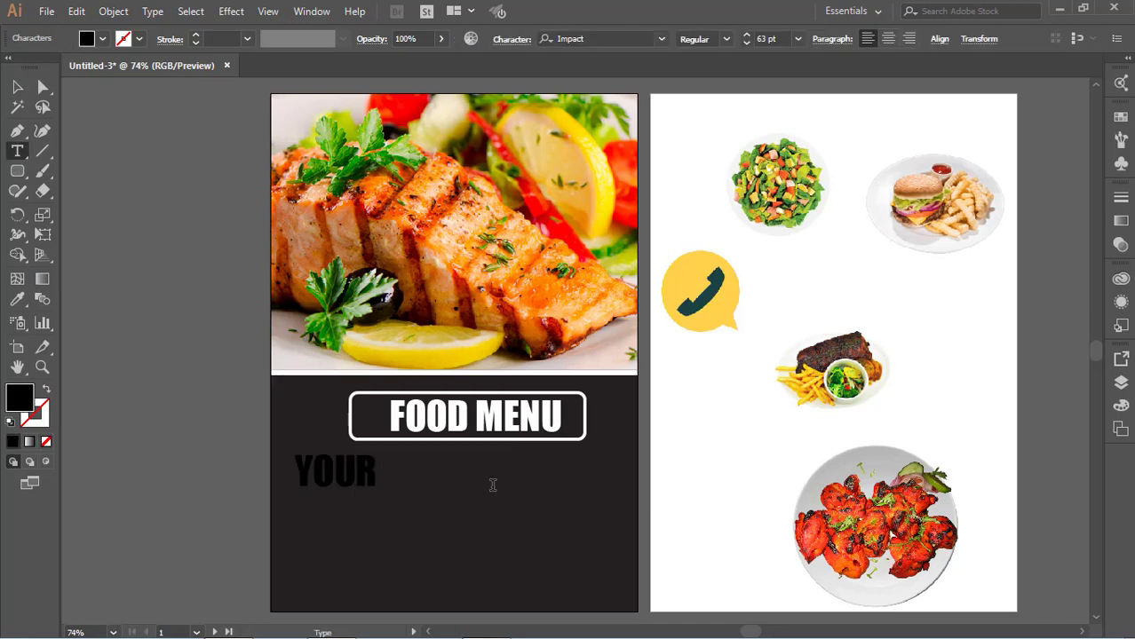
pyautogui.write(' RESTA')
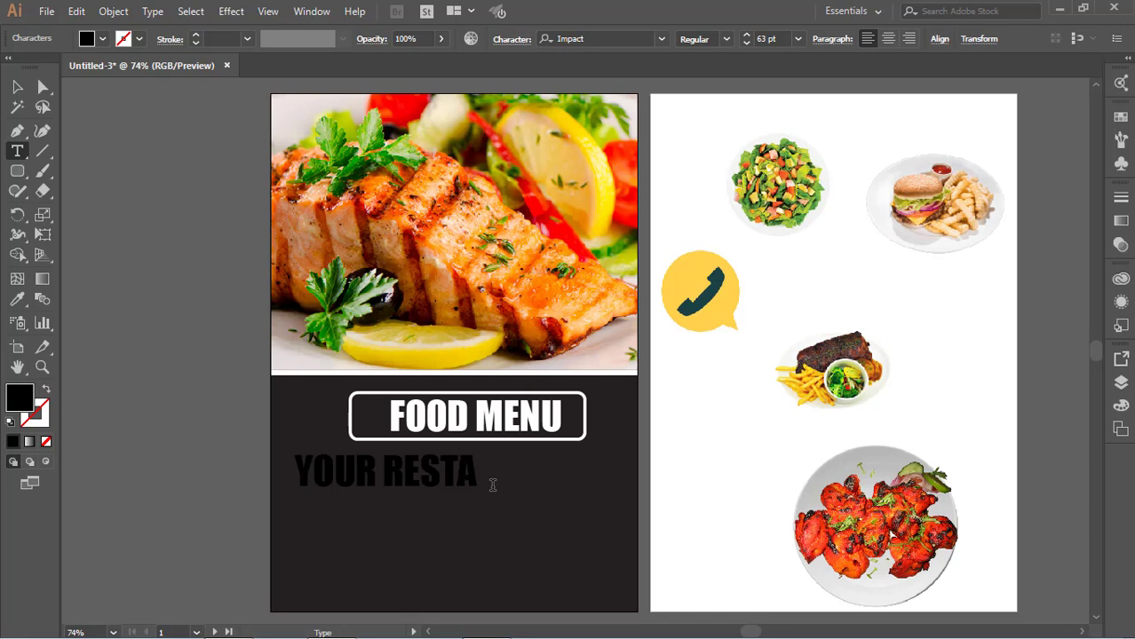
pyautogui.write('URANT')
pyautogui.moveTo(576, 472); pyautogui.dragTo(291, 462)
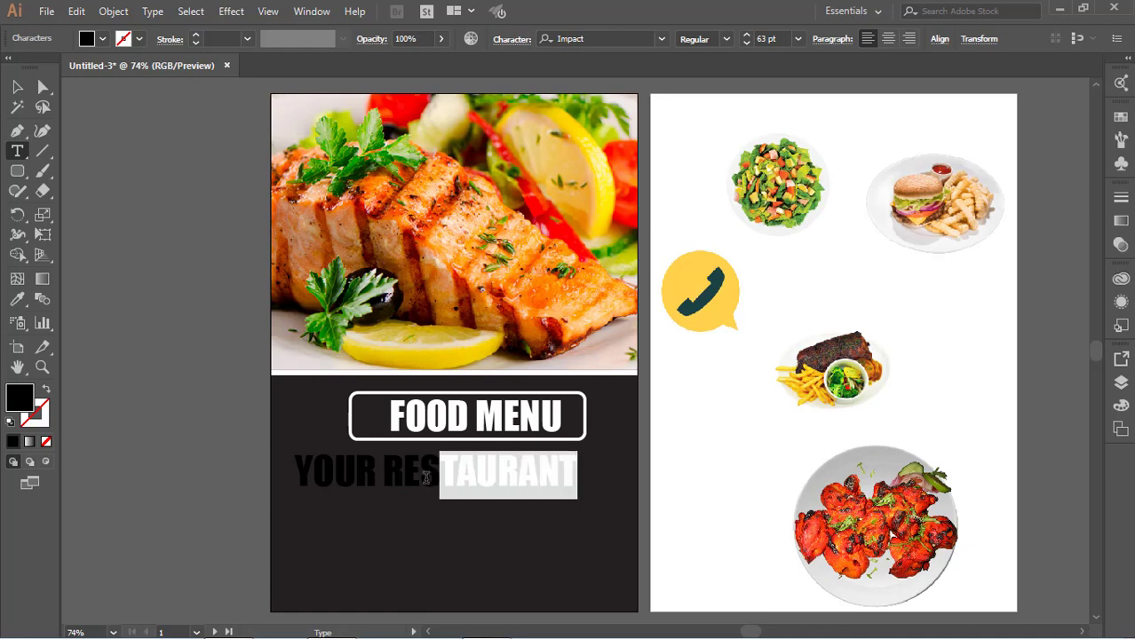
# - Set the YOUR RESTAURANT line in Agency FB Bold
pyautogui.click(648, 41)
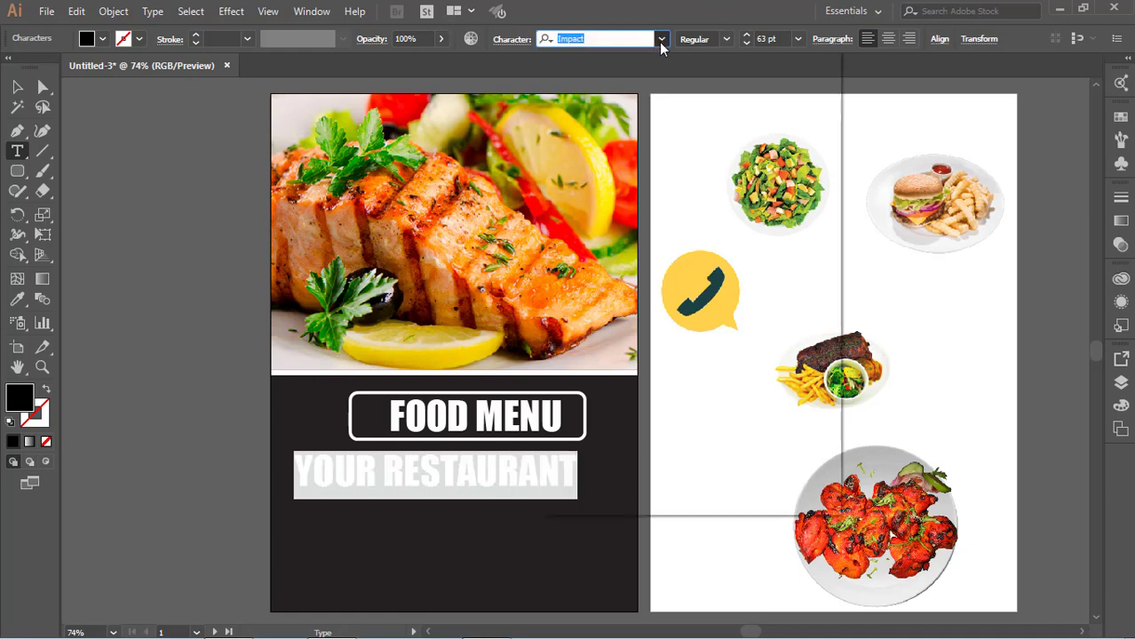
pyautogui.write('a')
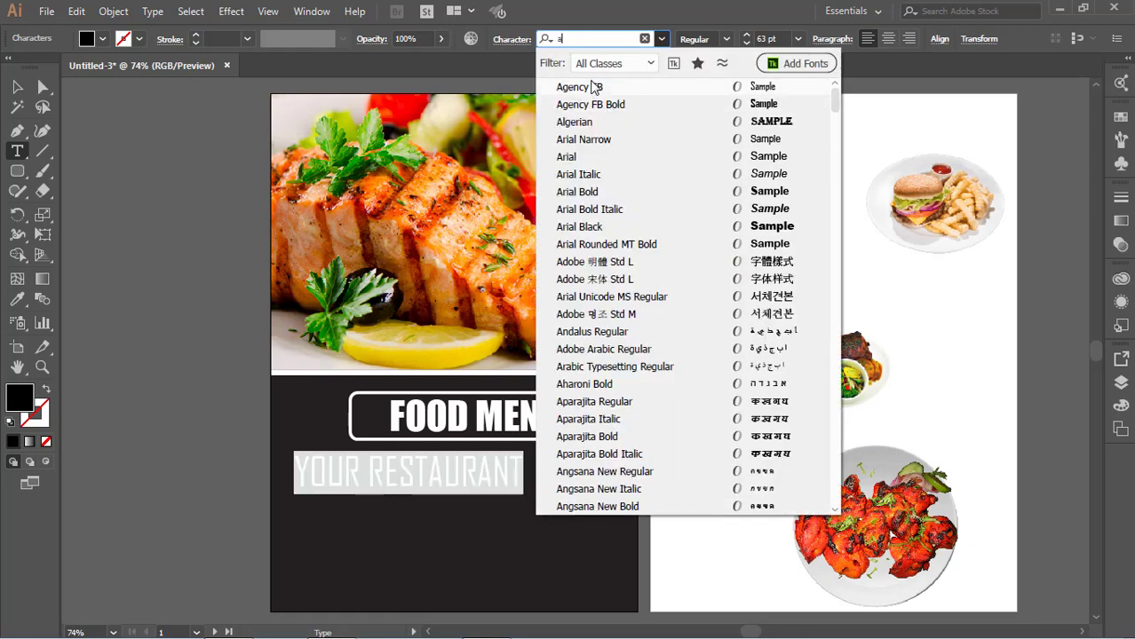
pyautogui.click(613, 87)
pyautogui.click(726, 39)
pyautogui.click(702, 78)
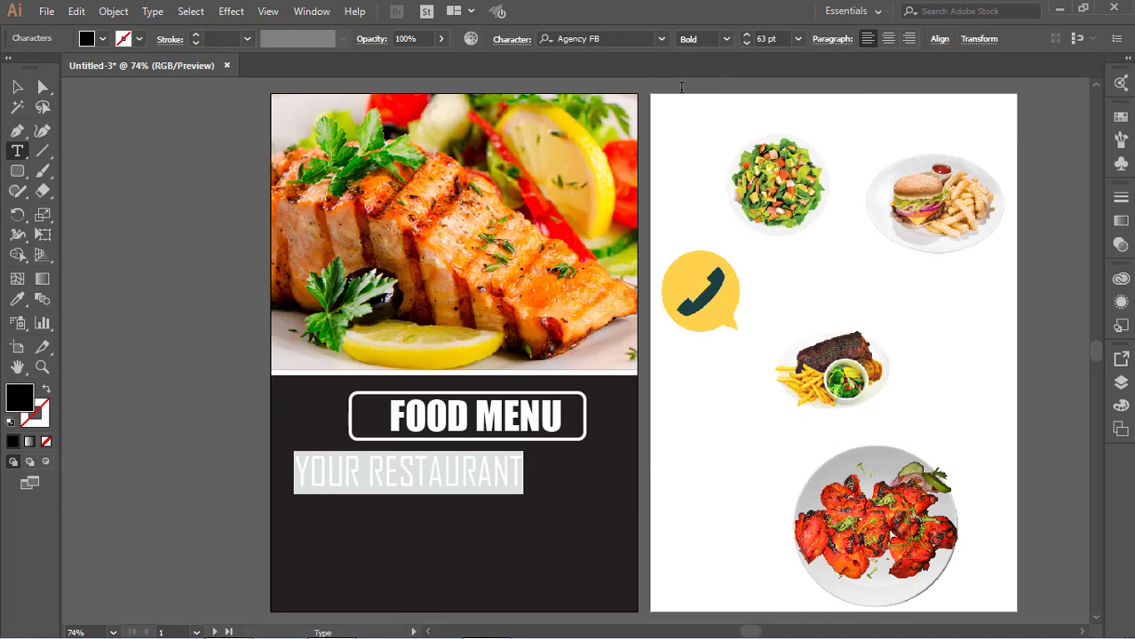
pyautogui.click(17, 86)
pyautogui.click(145, 152)
# - Make YOUR RESTAURANT white and shift it right toward the centre
pyautogui.click(488, 480)
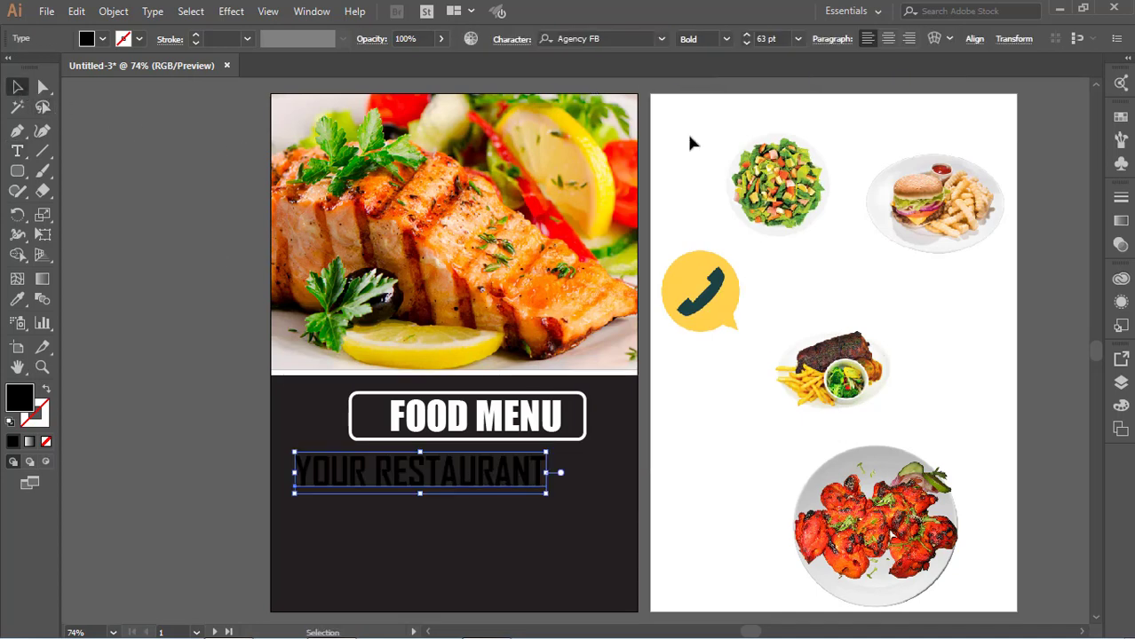
pyautogui.click(86, 38)
pyautogui.click(36, 70)
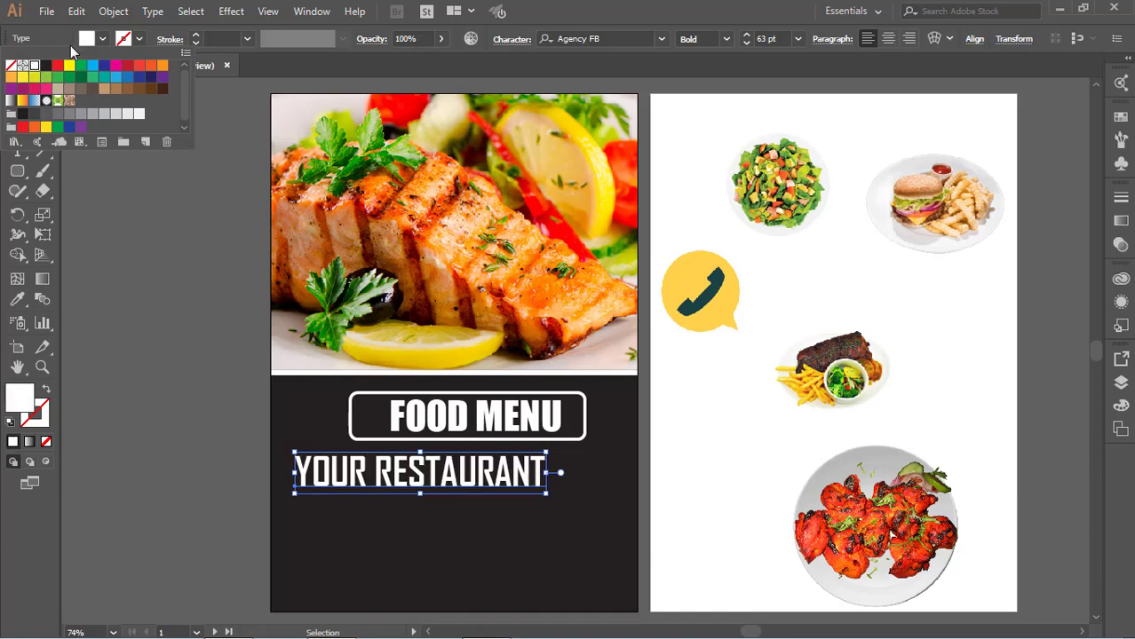
pyautogui.click(111, 155)
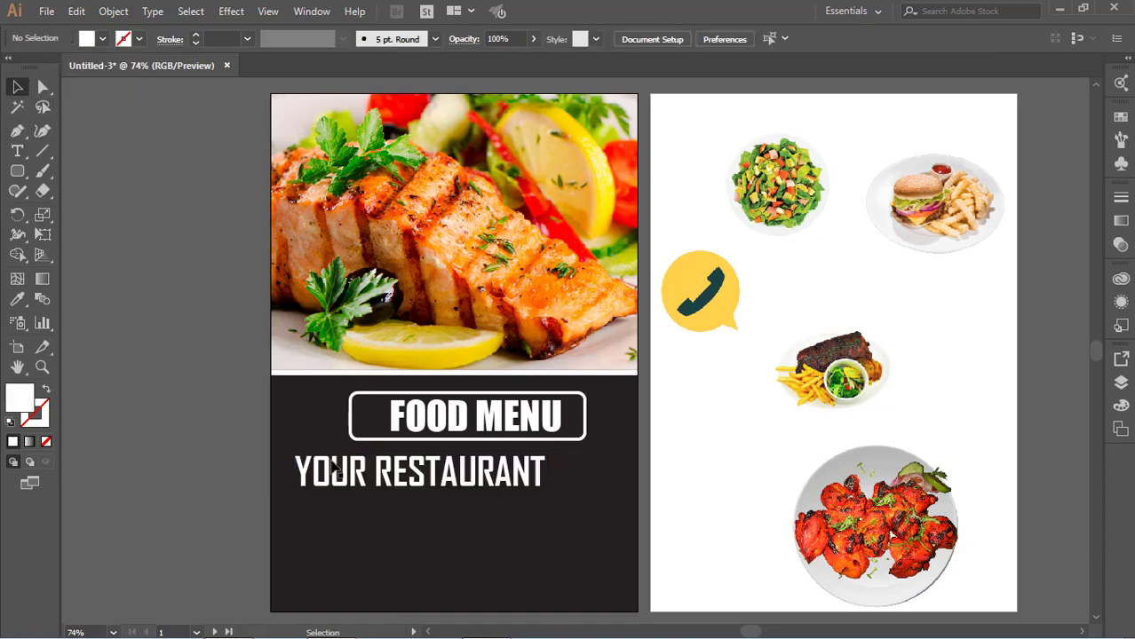
pyautogui.moveTo(497, 472)
pyautogui.mouseDown()
pyautogui.moveTo(536, 473)
pyautogui.moveTo(495, 468)
pyautogui.moveTo(511, 478)
pyautogui.moveTo(513, 463)
pyautogui.mouseUp()
# - Centre the rounded frame horizontally on the artboard
pyautogui.click(1048, 427)
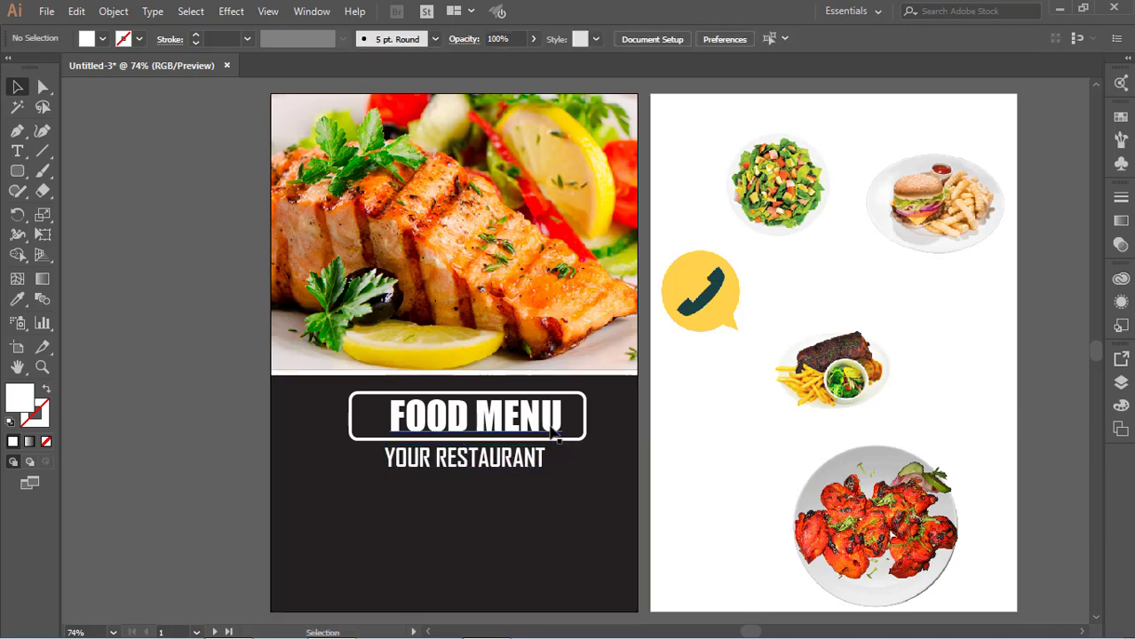
pyautogui.click(553, 422)
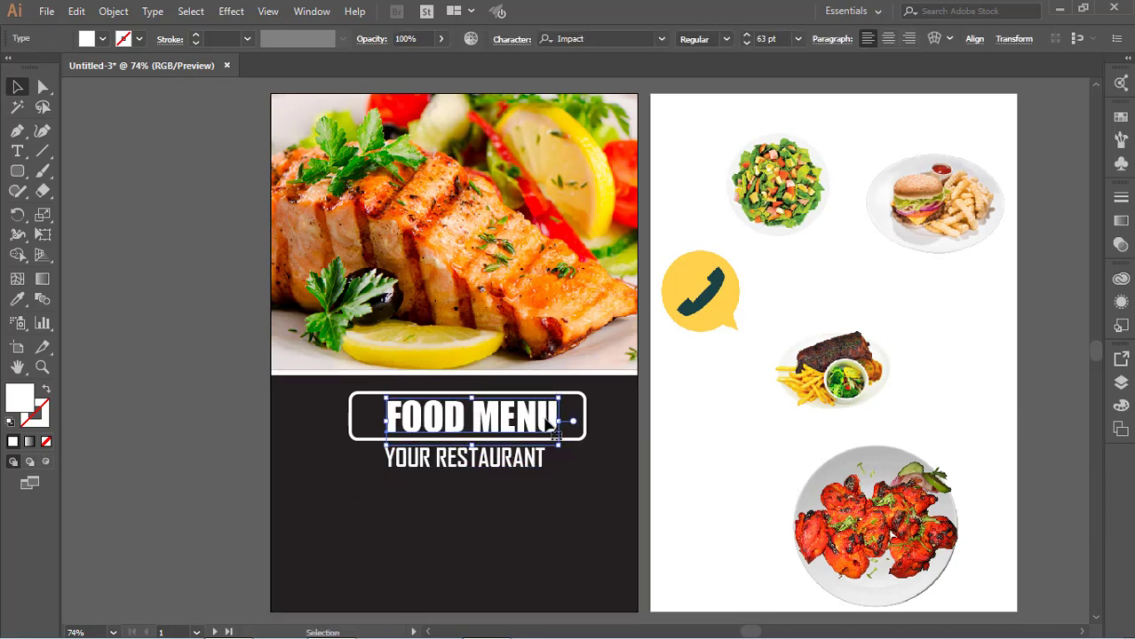
pyautogui.click(597, 400)
pyautogui.click(586, 404)
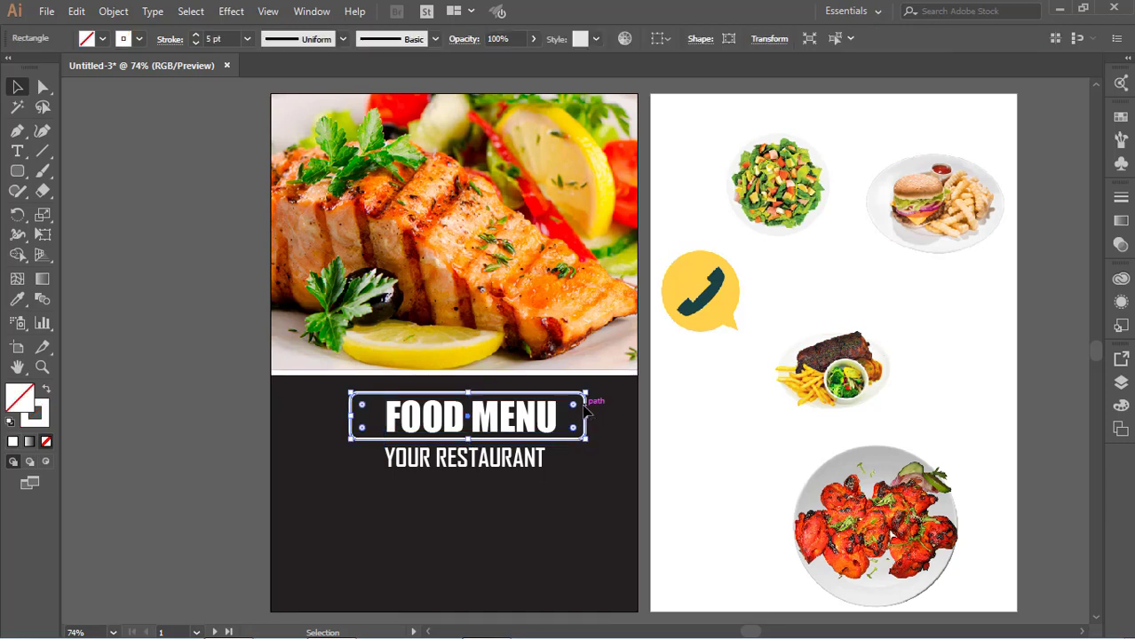
pyautogui.click(667, 39)
pyautogui.click(697, 94)
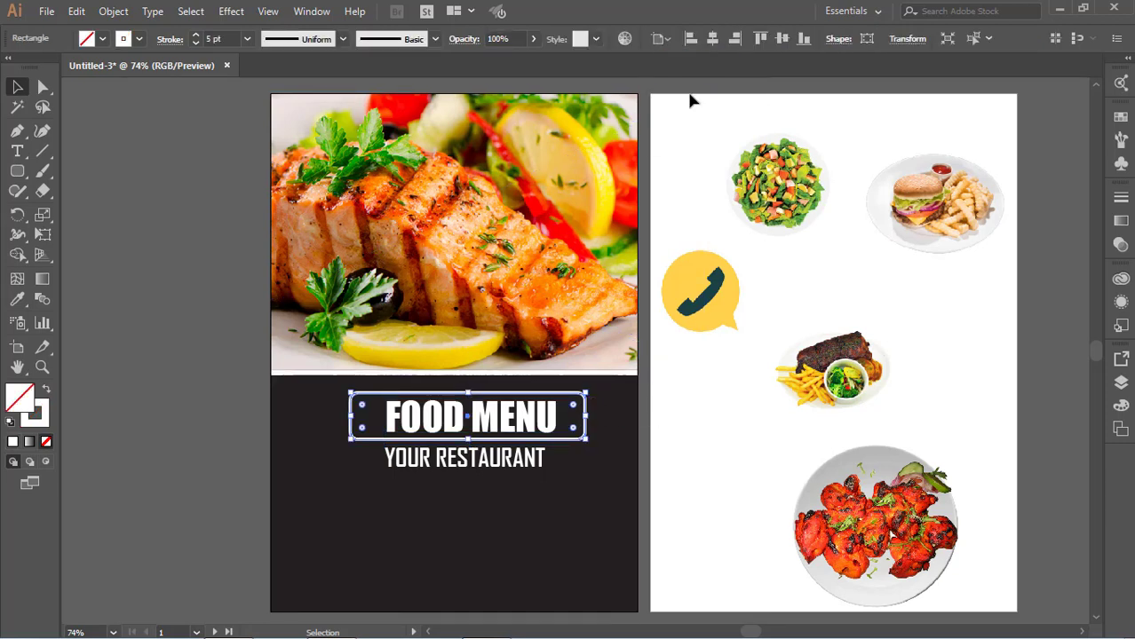
pyautogui.click(714, 40)
pyautogui.click(586, 429)
# - Centre the FOOD MENU heading and the YOUR RESTAURANT line horizontally
pyautogui.click(533, 417)
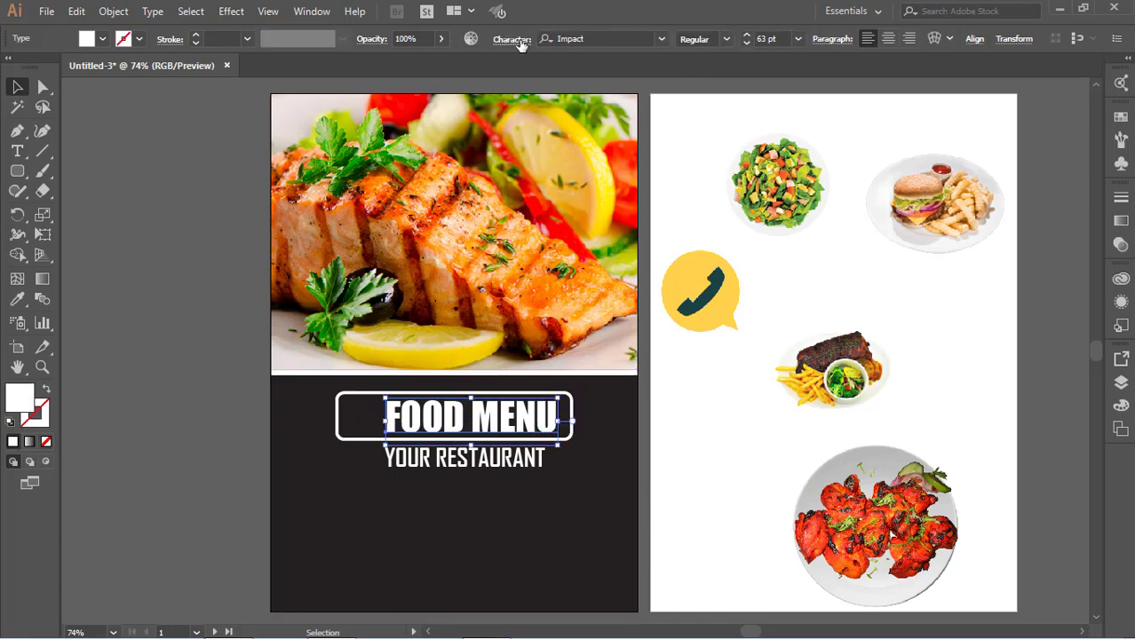
pyautogui.click(972, 39)
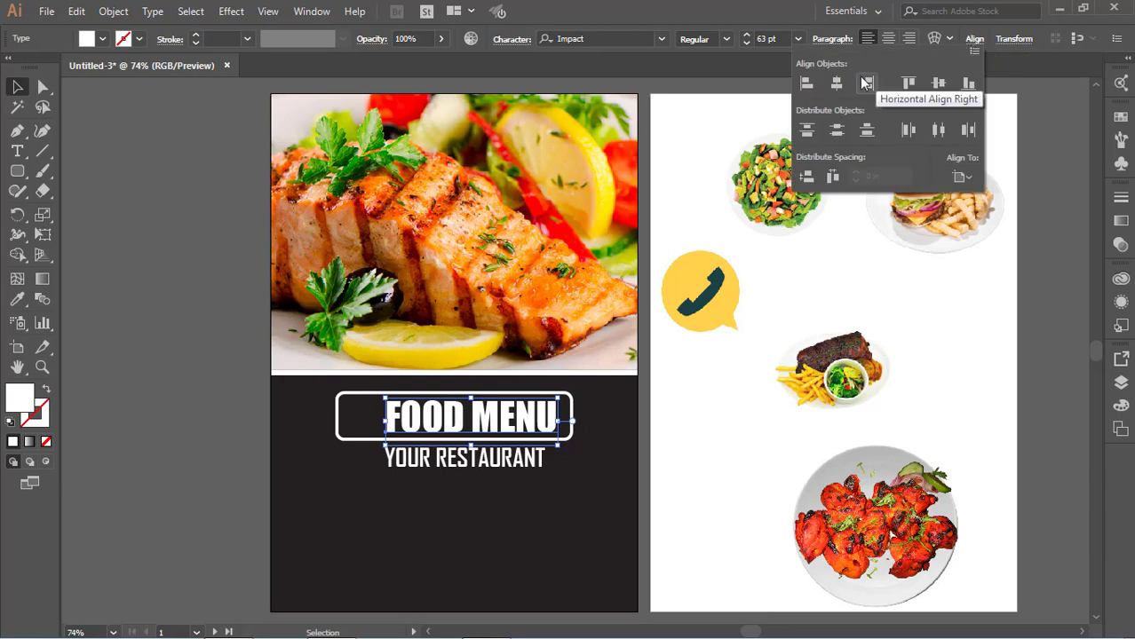
pyautogui.click(835, 82)
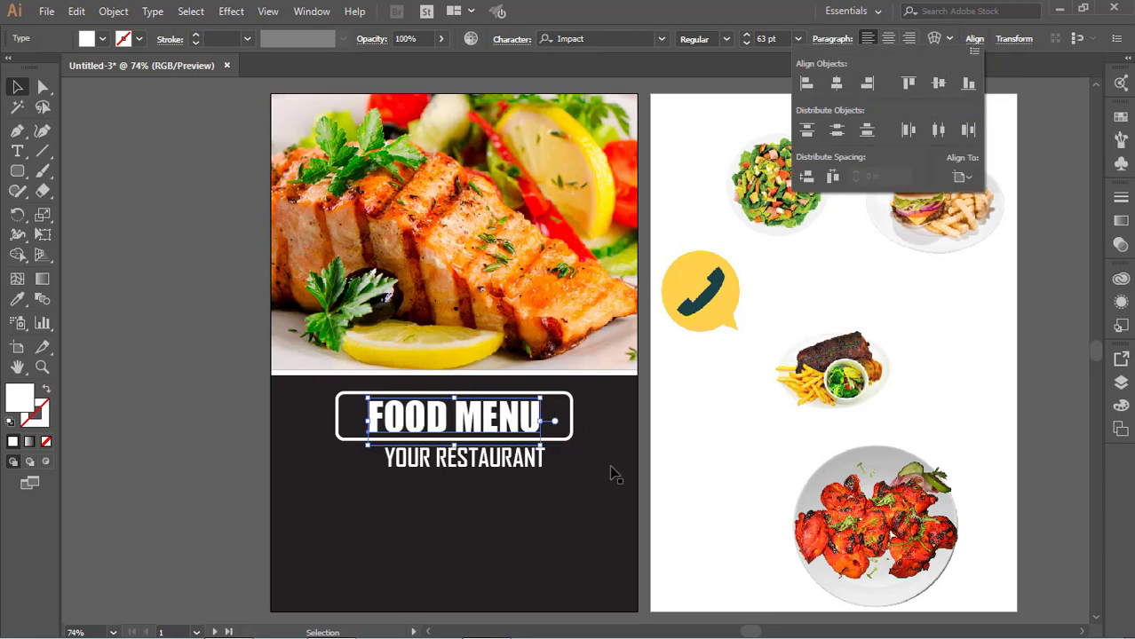
pyautogui.click(515, 459)
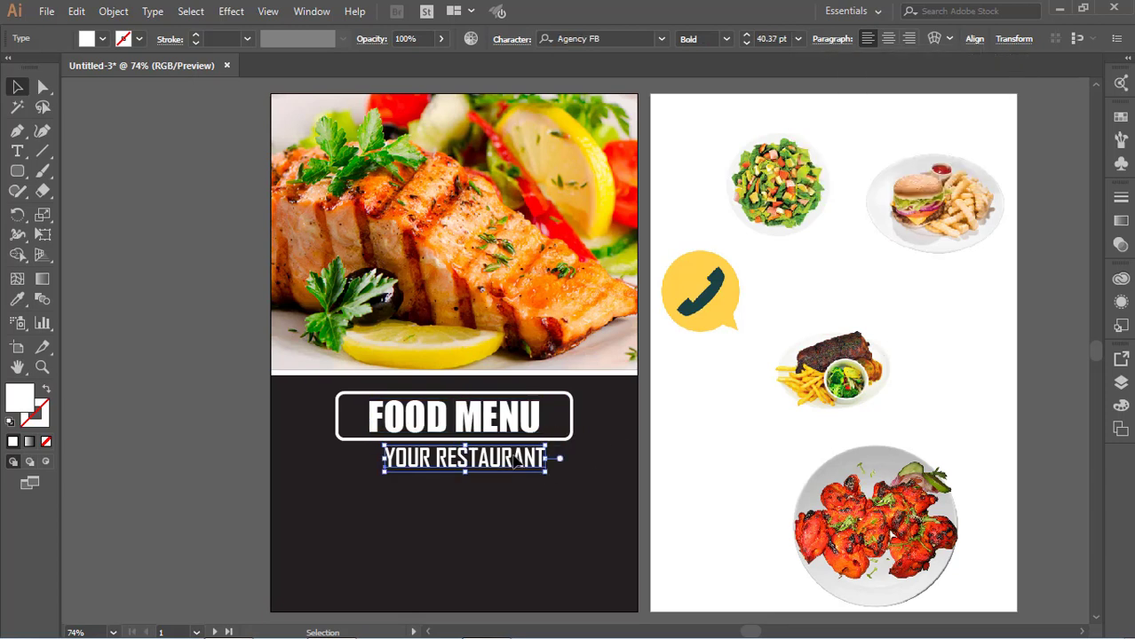
pyautogui.click(974, 39)
pyautogui.click(835, 84)
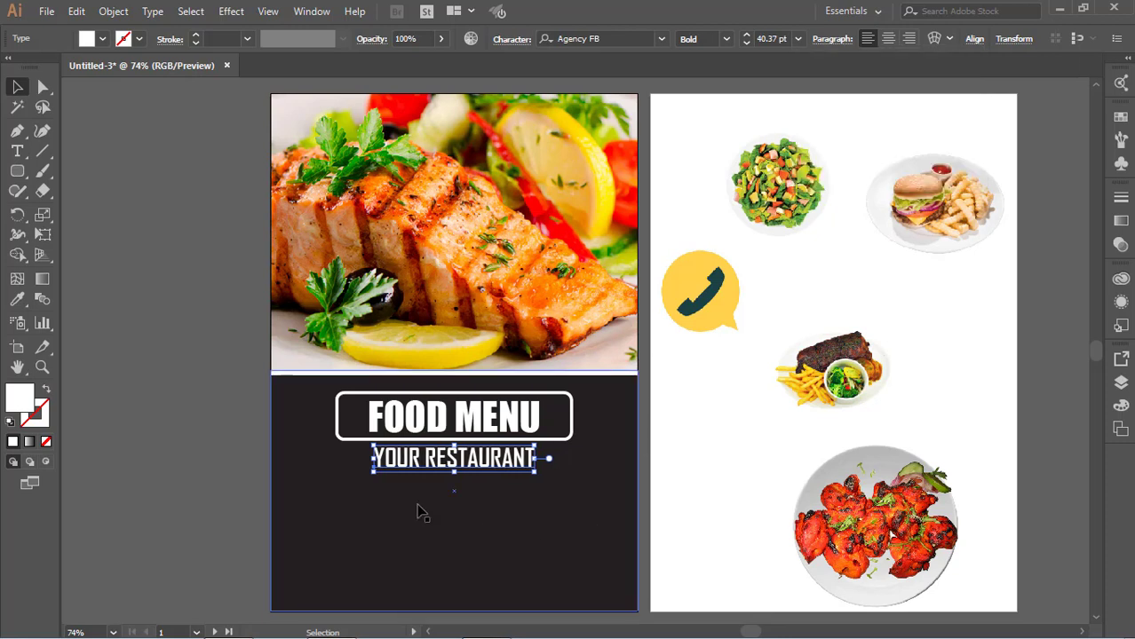
# - Reselect the FOOD MENU title and its rounded frame to check placement, then deselect
pyautogui.click(203, 431)
pyautogui.click(502, 424)
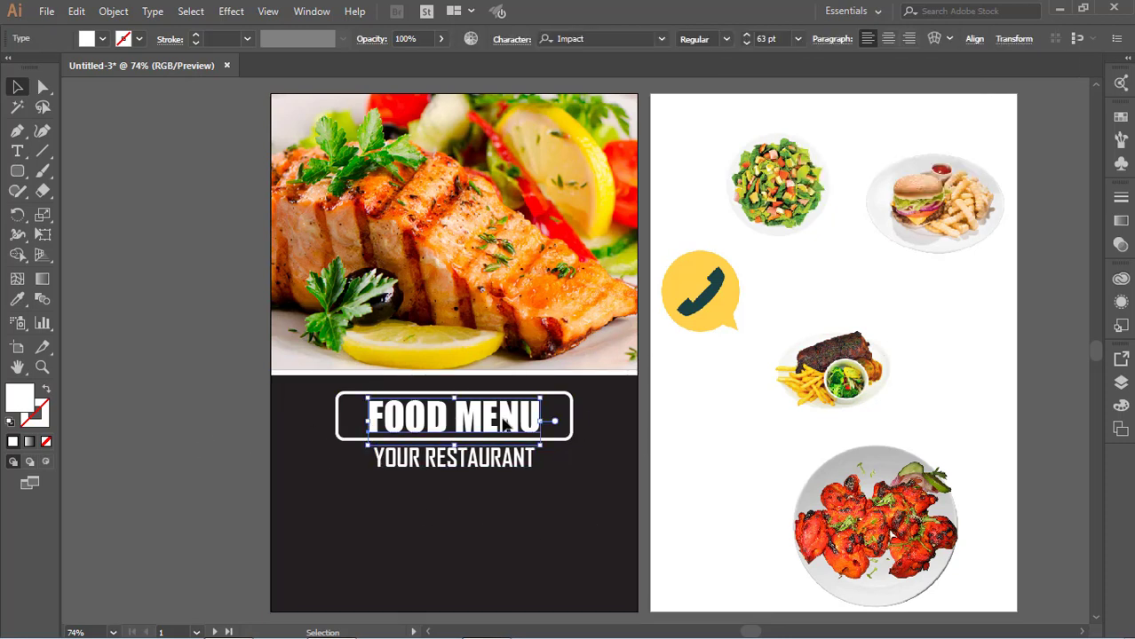
pyautogui.click(577, 451)
pyautogui.click(573, 428)
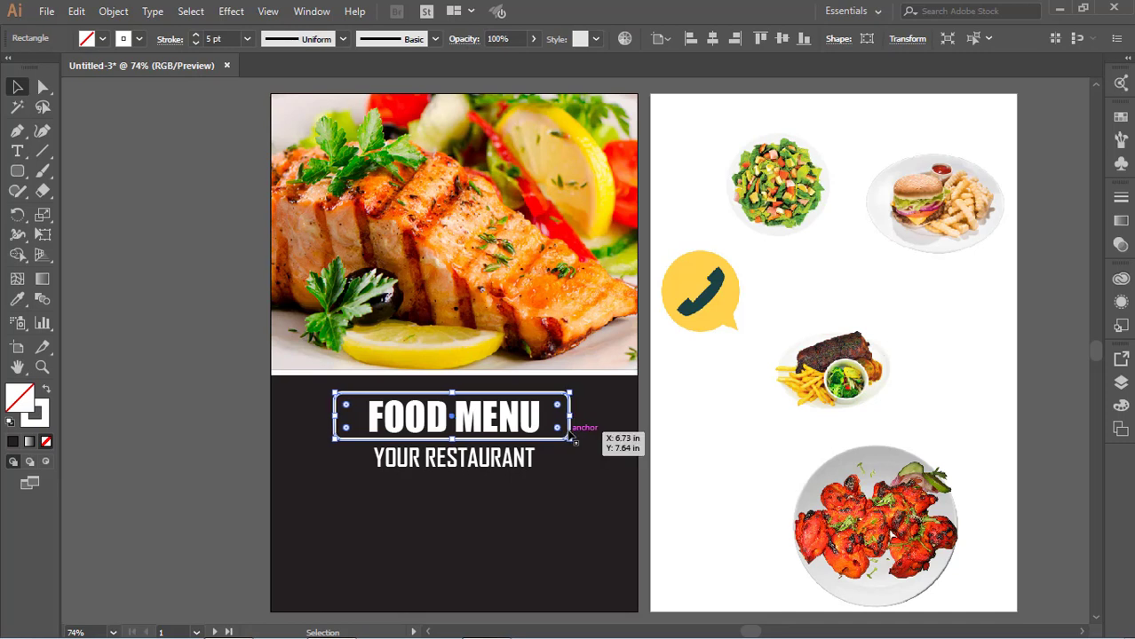
pyautogui.click(1036, 398)
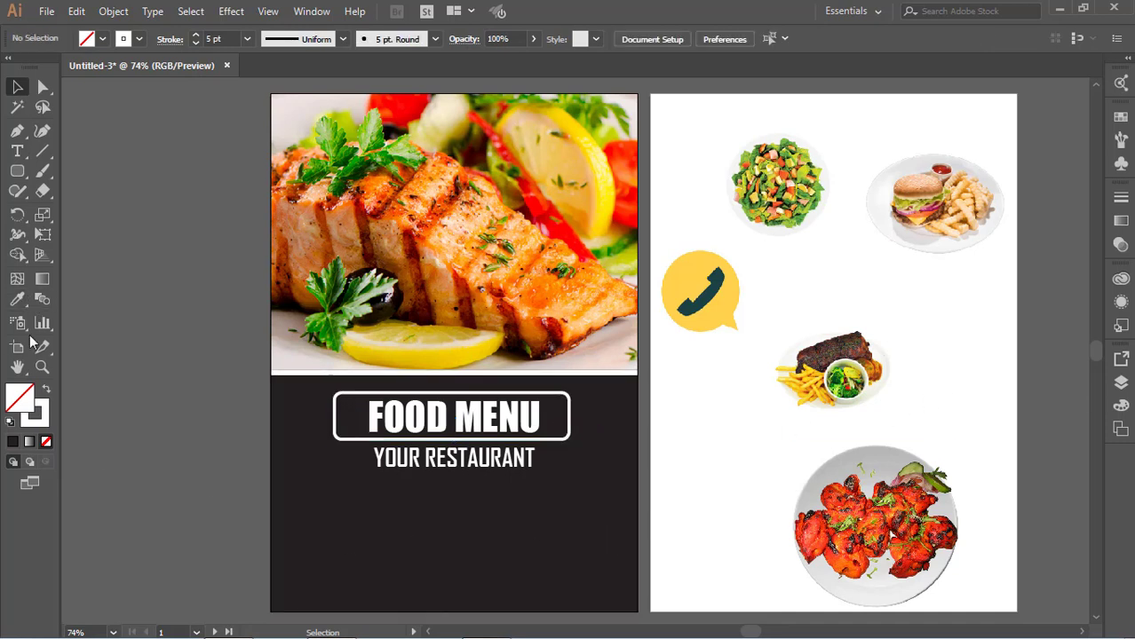
pyautogui.click(22, 146)
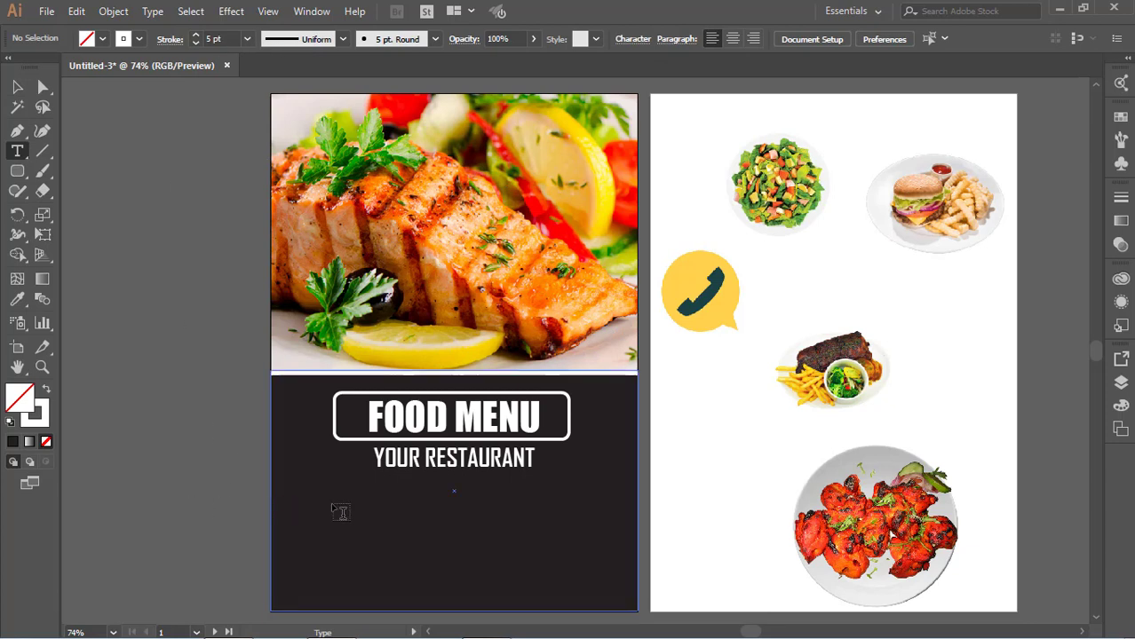
# - Start a text line on the dark panel, then delete its placeholder text
pyautogui.click(364, 527)
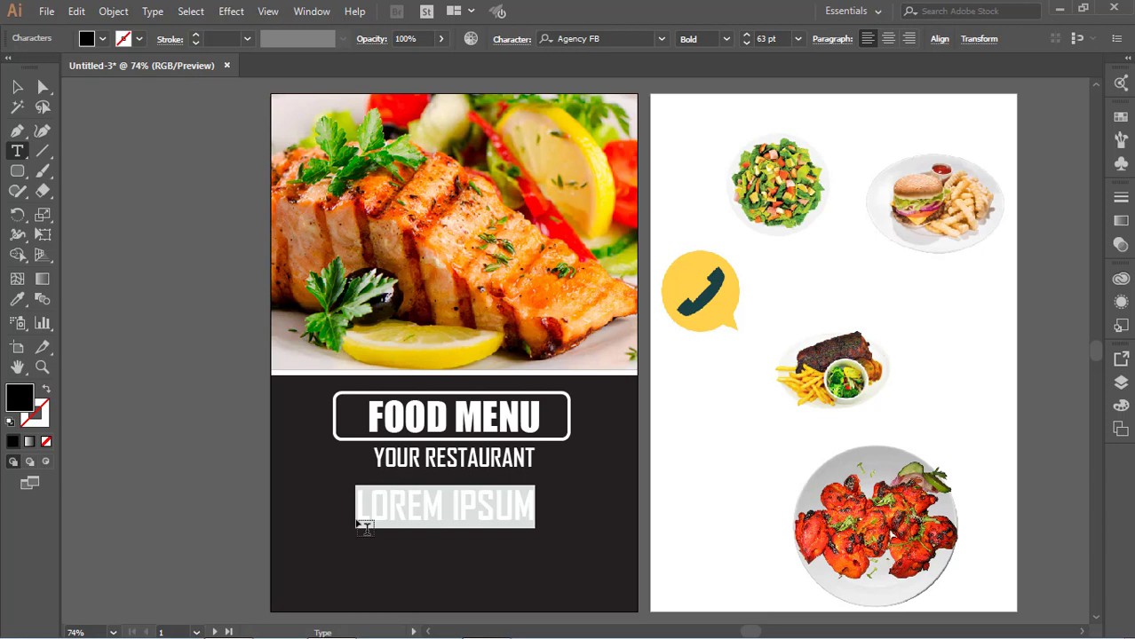
pyautogui.scroll(1, 362, 524)
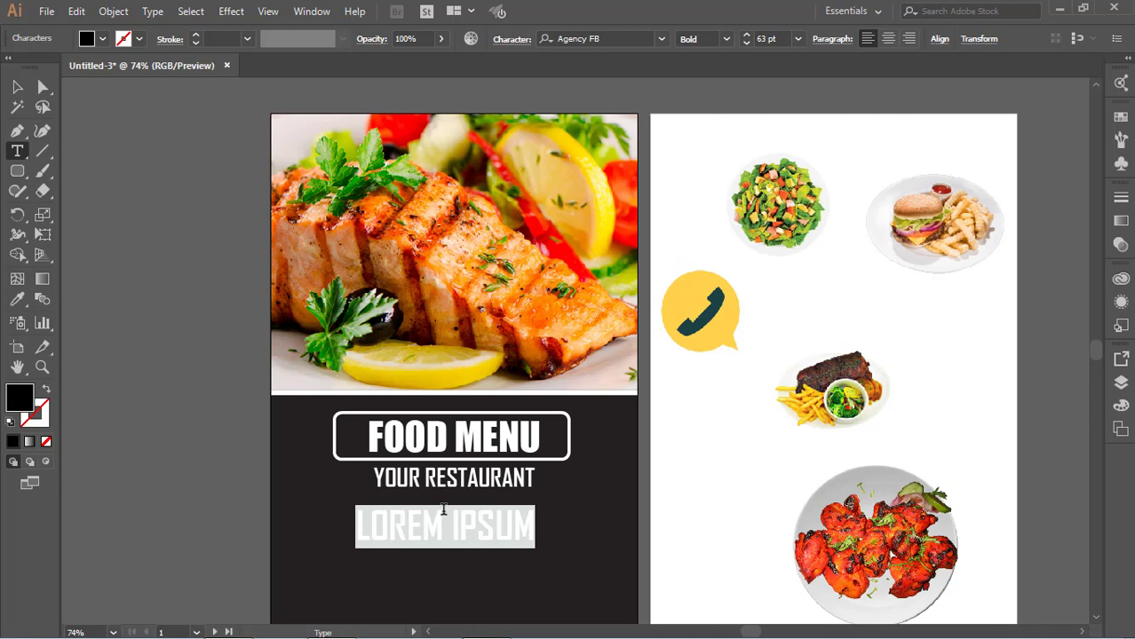
pyautogui.press('BackSpace')
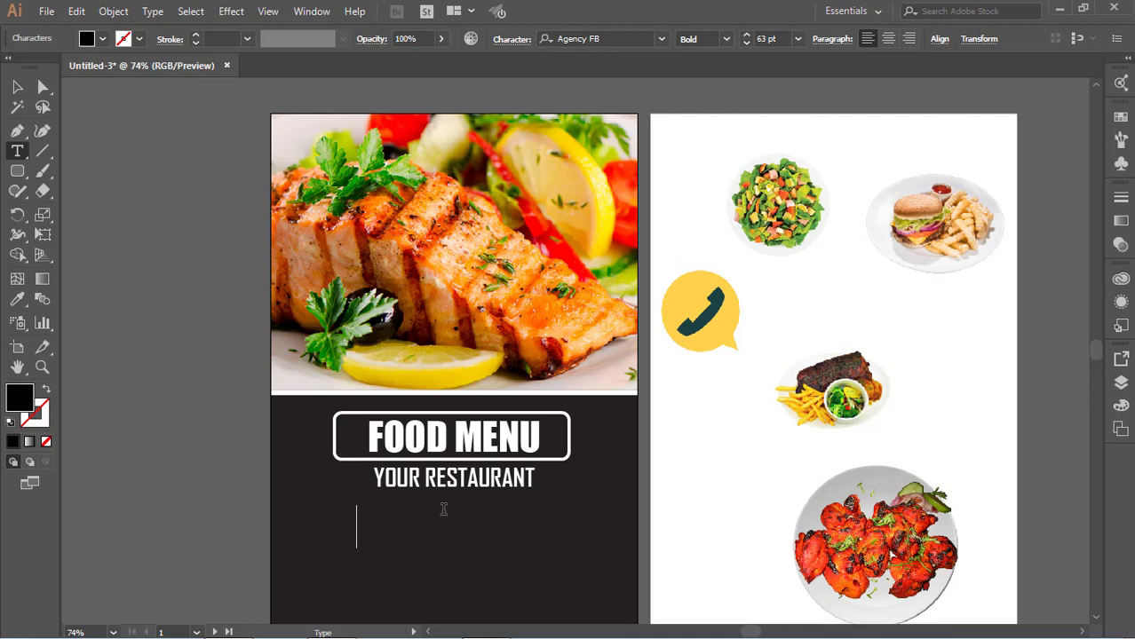
pyautogui.press('Escape')
# - Move the yellow phone icon onto the dark panel, bring it to front, and shrink it by half
pyautogui.click(120, 242)
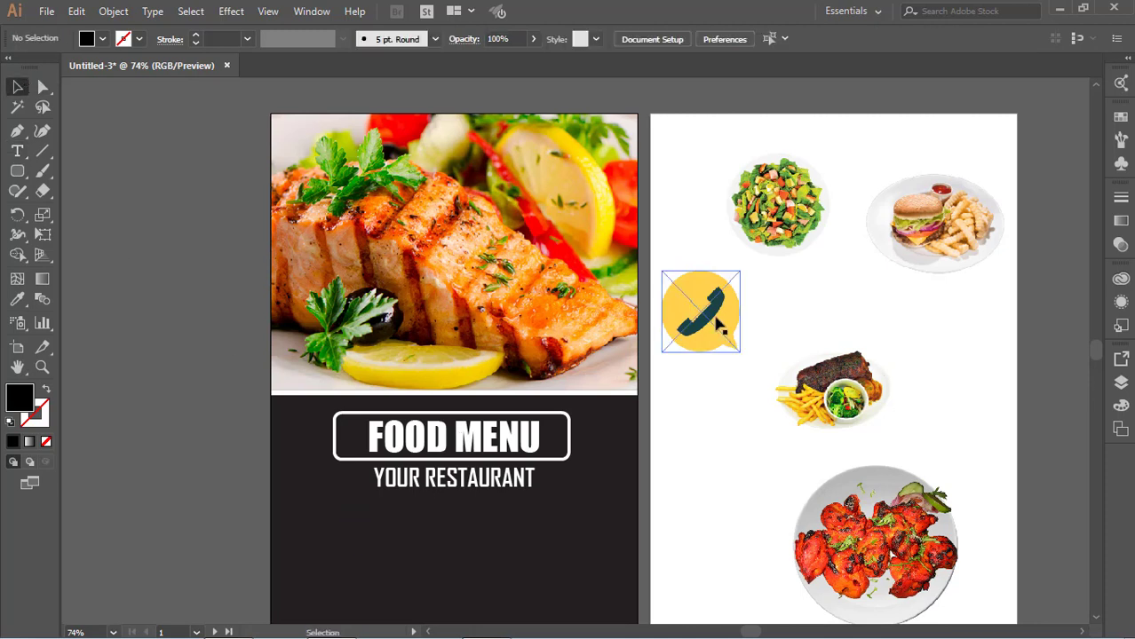
pyautogui.moveTo(701, 327); pyautogui.dragTo(364, 542)
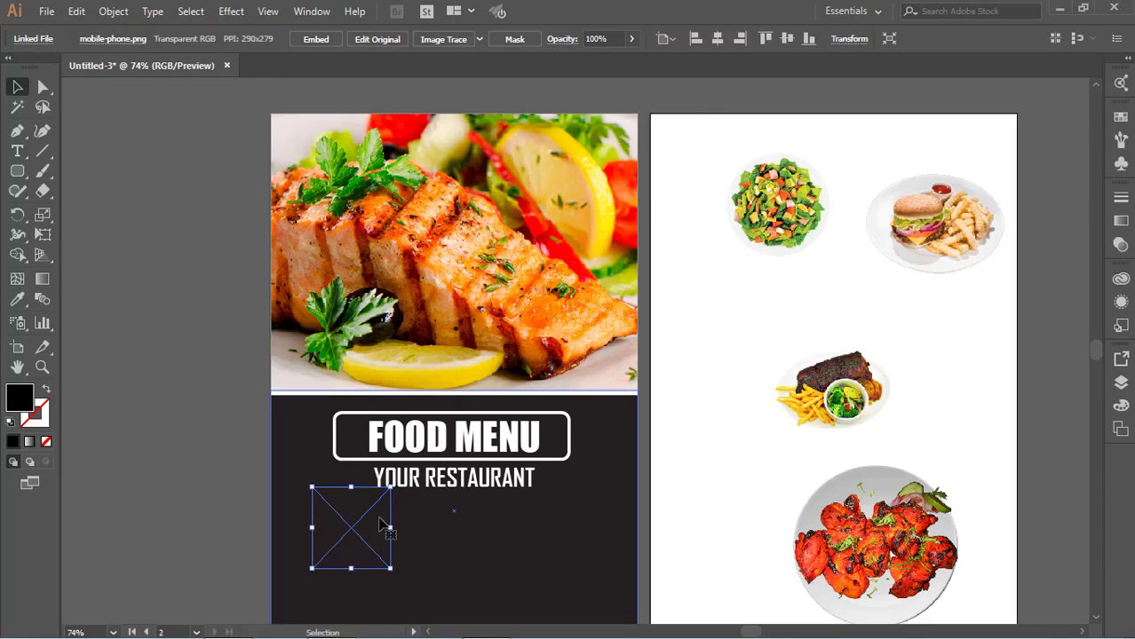
pyautogui.rightClick(362, 530)
pyautogui.click(595, 415)
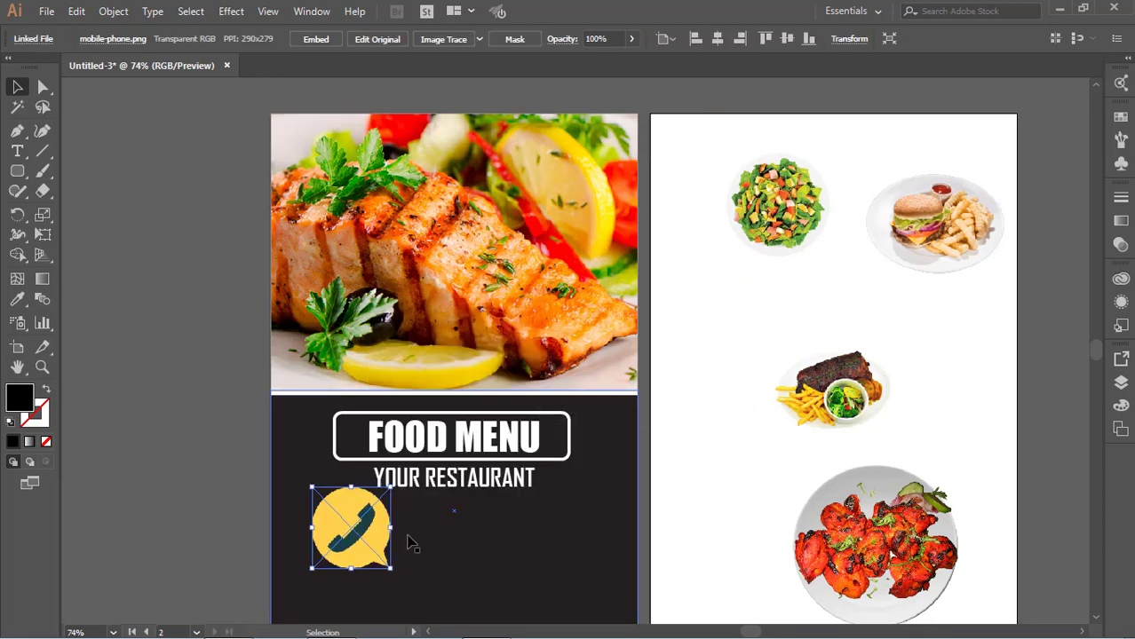
pyautogui.moveTo(311, 488); pyautogui.dragTo(364, 540)
# - Nudge the phone icon slightly up and left beneath YOUR RESTAURANT
pyautogui.press('Return')
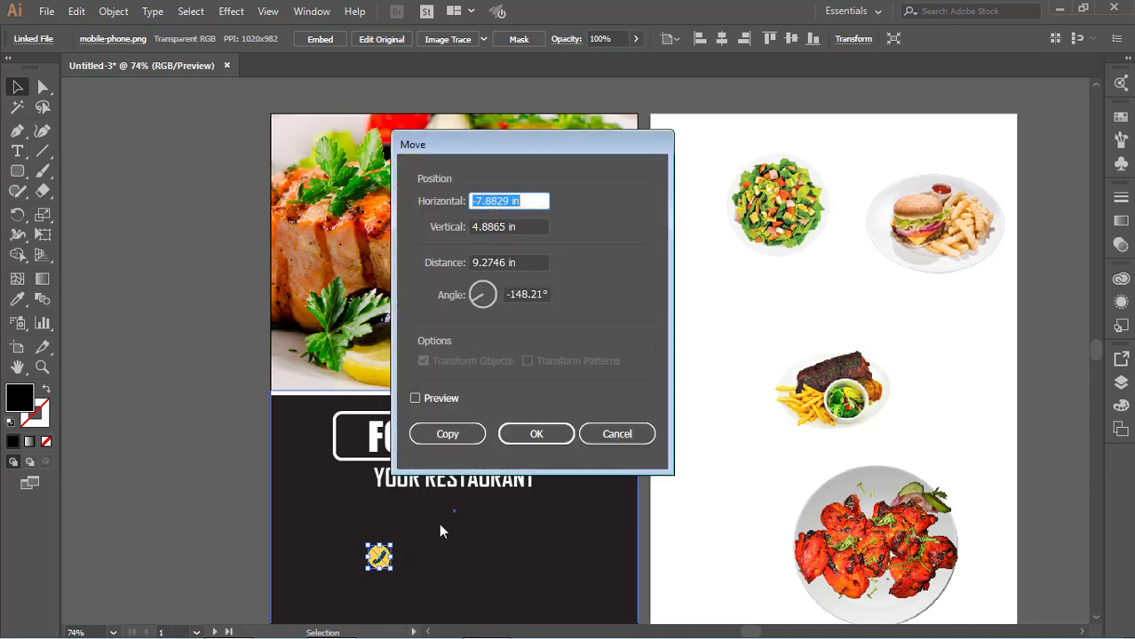
pyautogui.click(617, 434)
pyautogui.click(752, 471)
pyautogui.moveTo(384, 563); pyautogui.dragTo(373, 553)
pyautogui.click(431, 563)
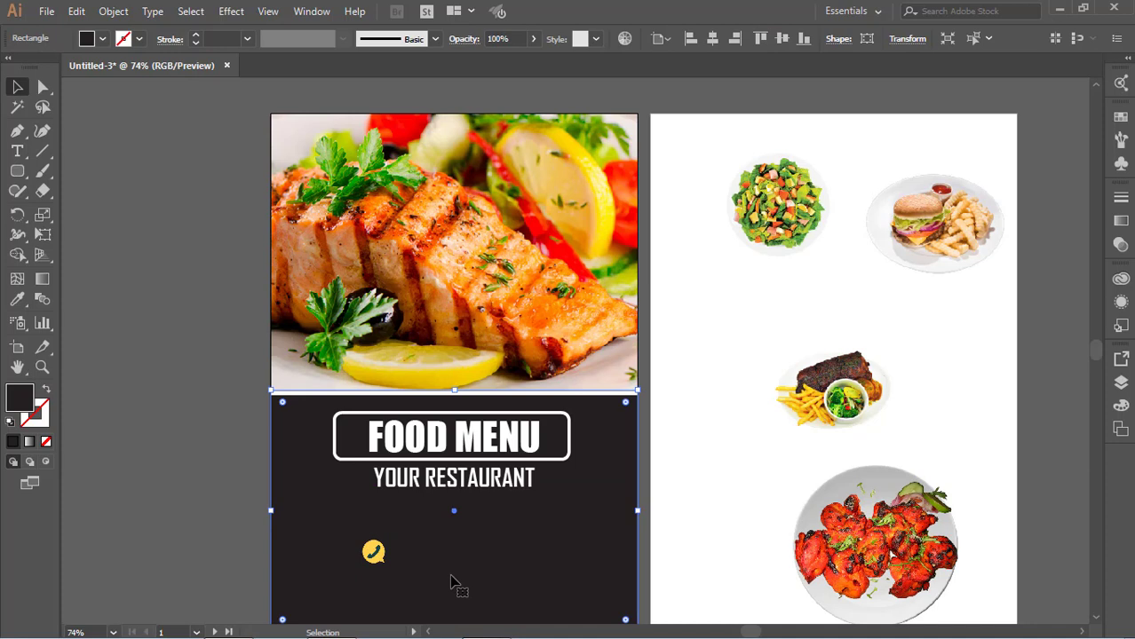
pyautogui.click(16, 151)
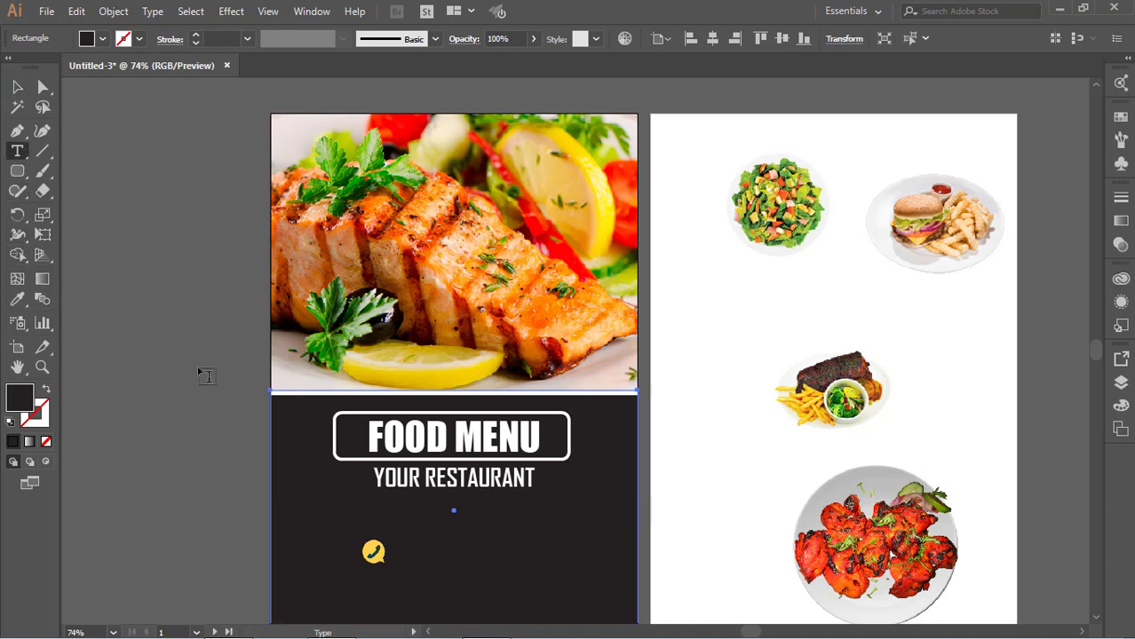
pyautogui.click(396, 552)
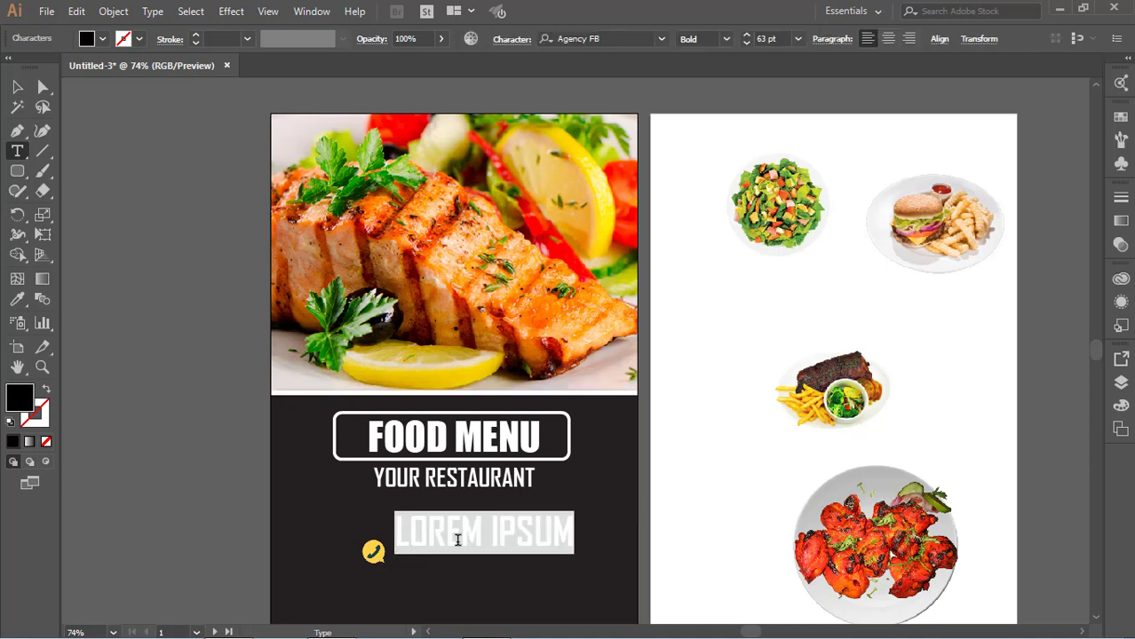
pyautogui.write('0909-')
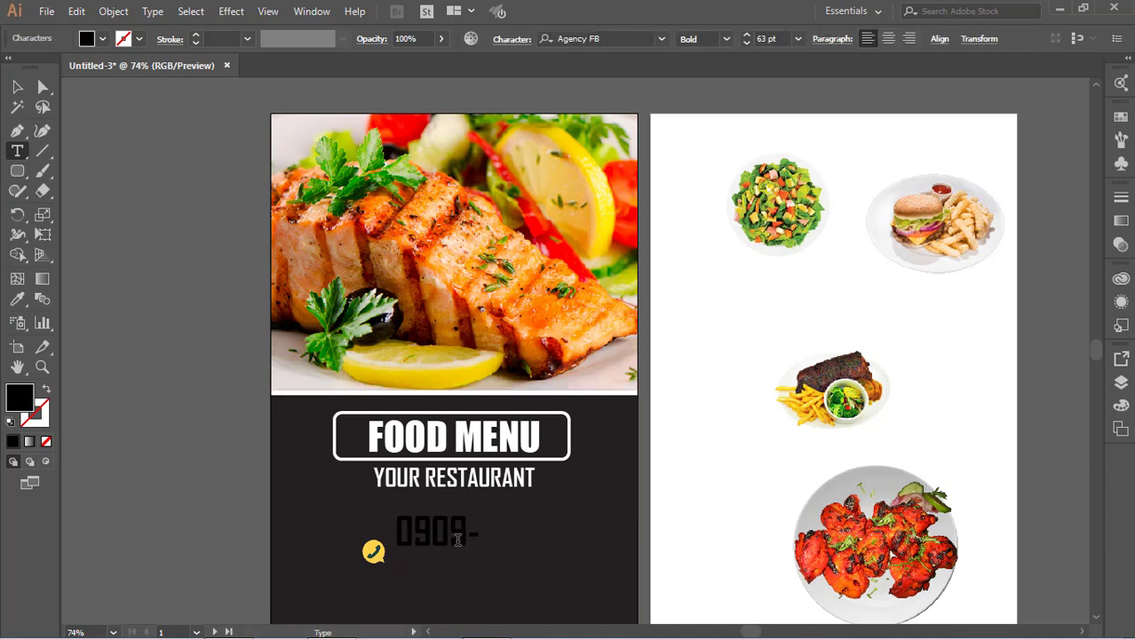
pyautogui.write('34')
pyautogui.write('45-9')
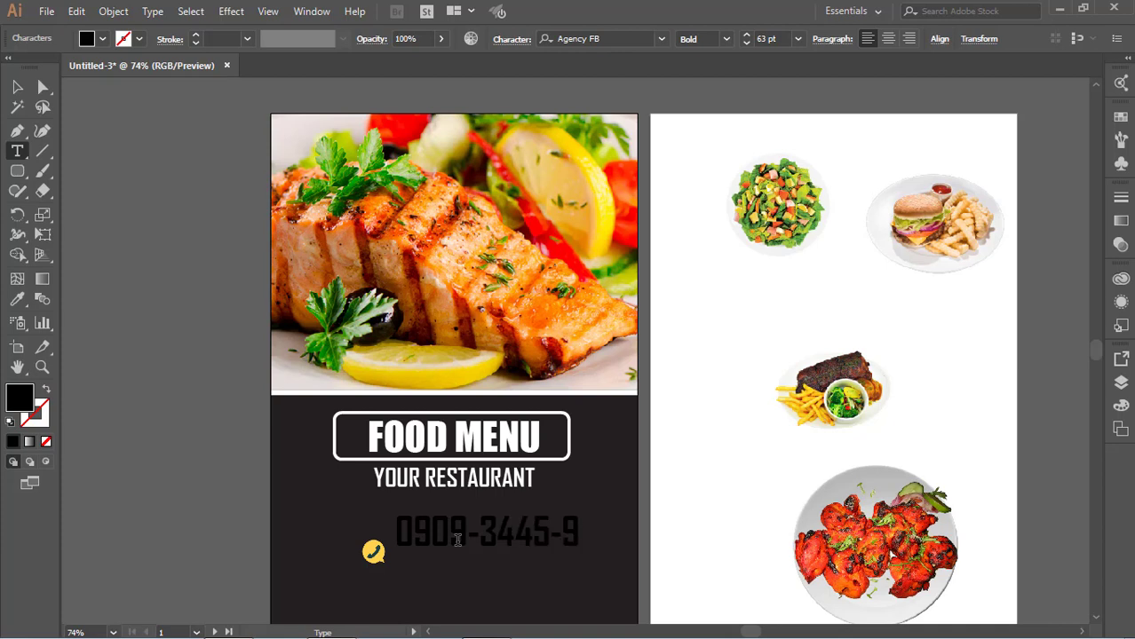
pyautogui.write('797')
pyautogui.moveTo(630, 531); pyautogui.dragTo(391, 503)
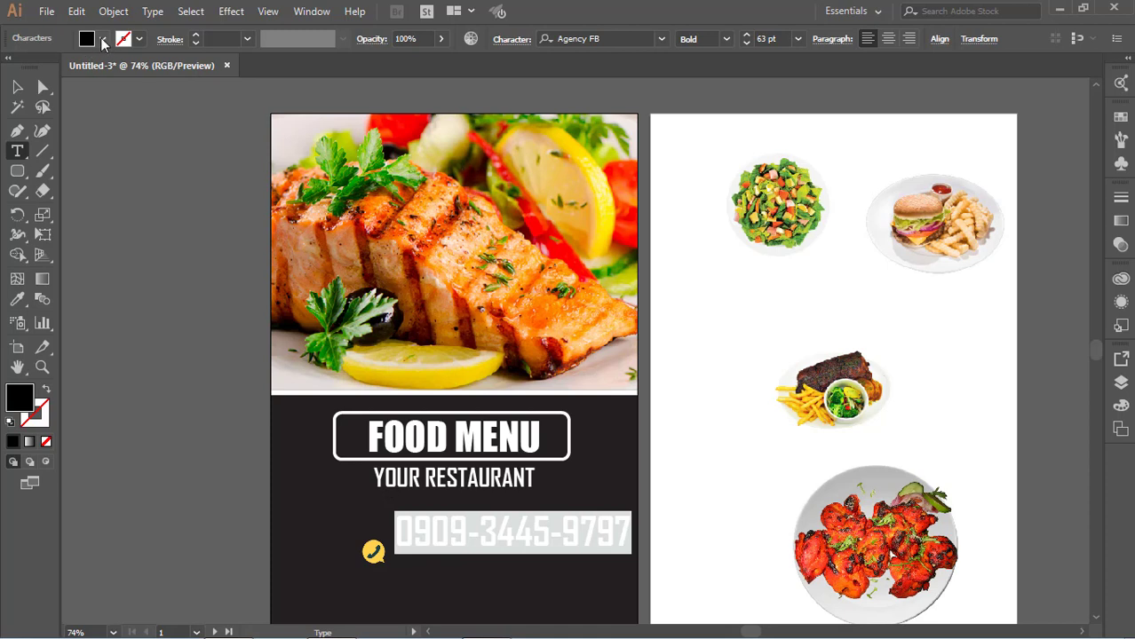
pyautogui.click(103, 39)
pyautogui.click(36, 69)
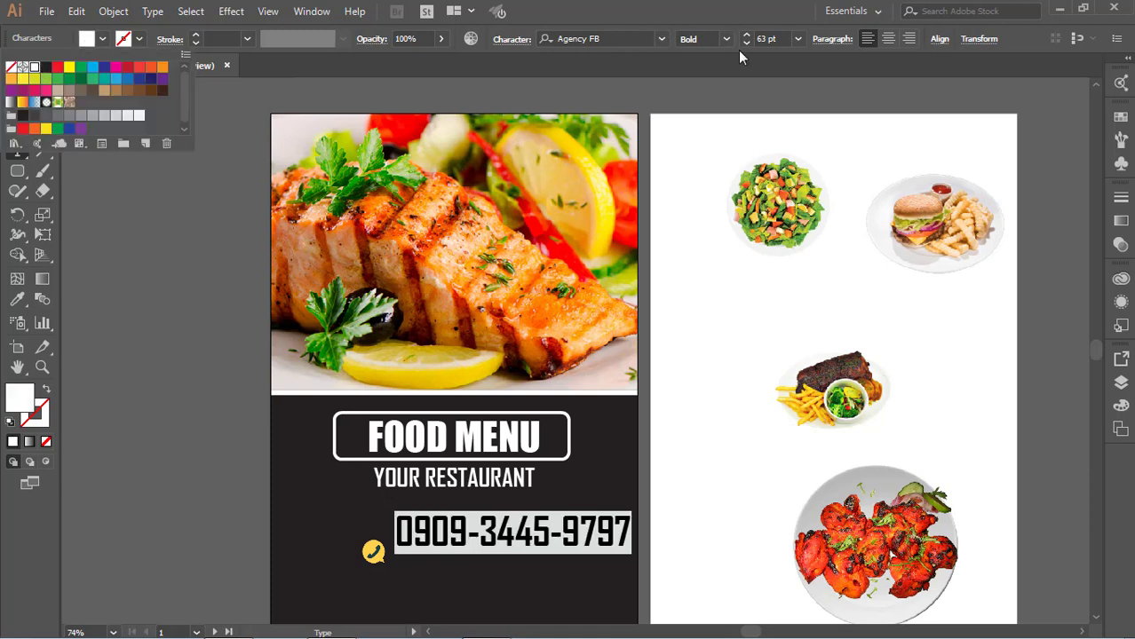
pyautogui.click(795, 40)
# - Try phone number font sizes from 11 pt up to 36 pt
pyautogui.click(796, 40)
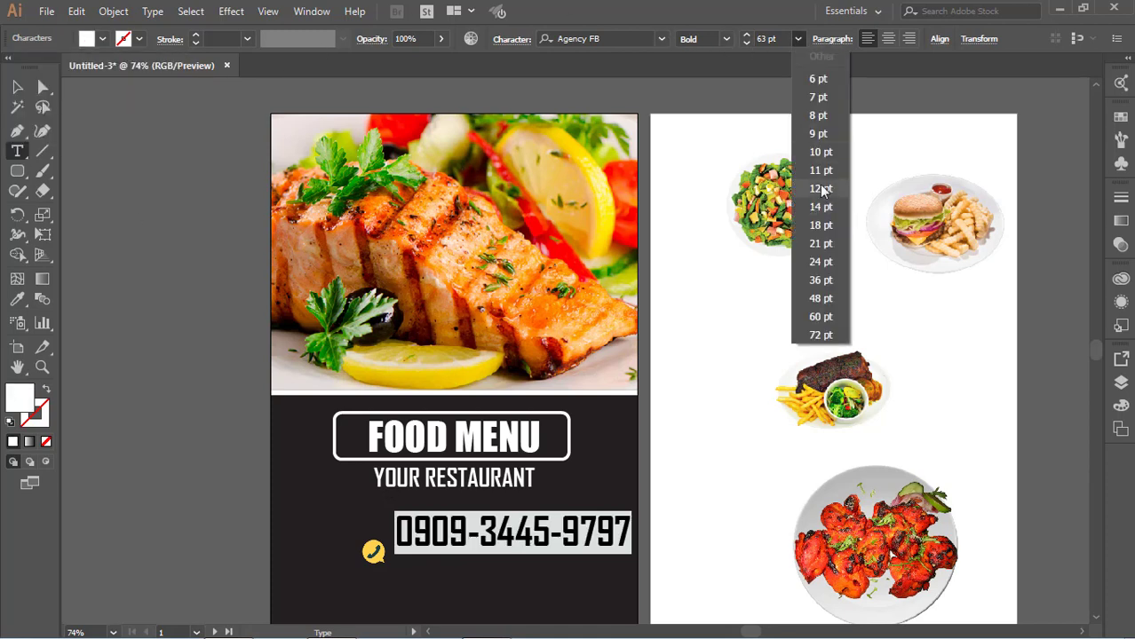
pyautogui.click(822, 171)
pyautogui.click(797, 39)
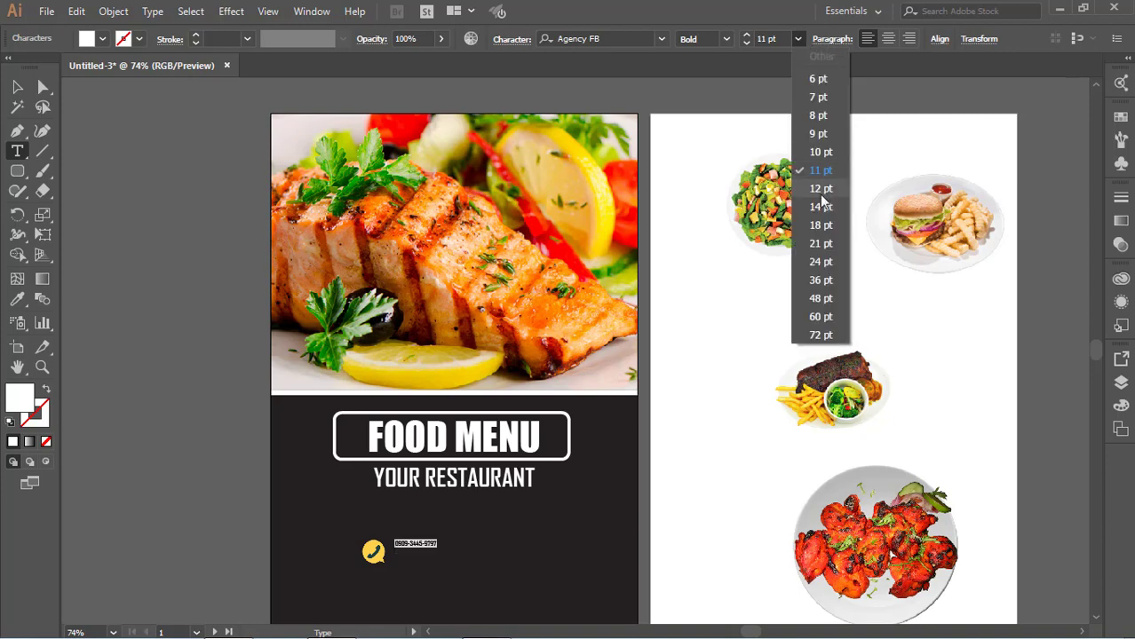
pyautogui.click(821, 184)
pyautogui.click(798, 39)
pyautogui.click(822, 207)
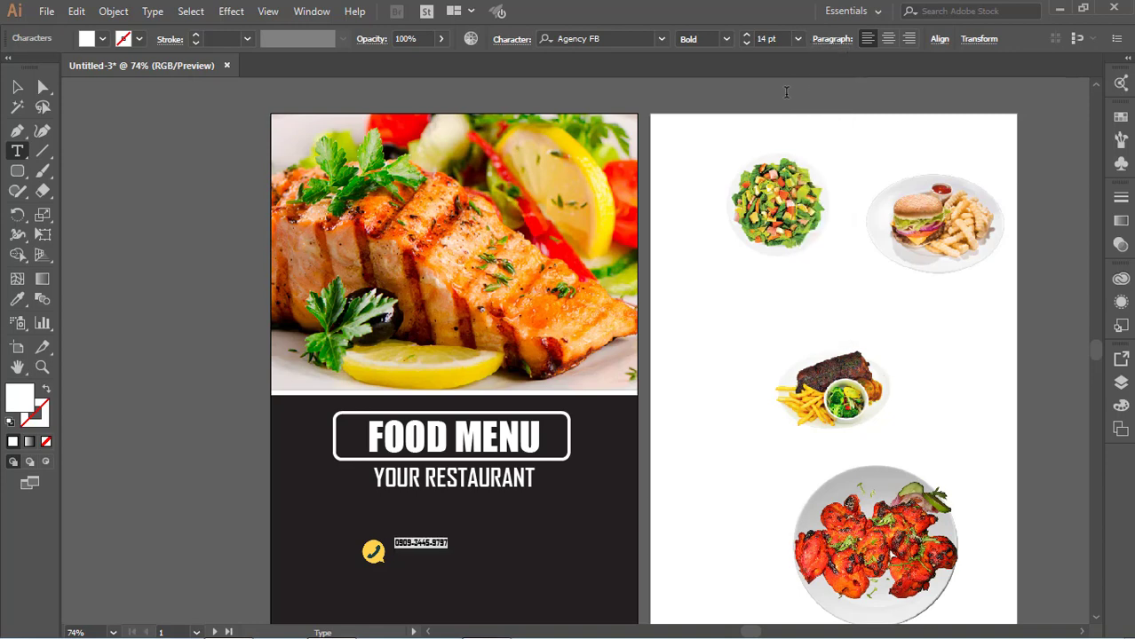
pyautogui.click(798, 39)
pyautogui.click(821, 243)
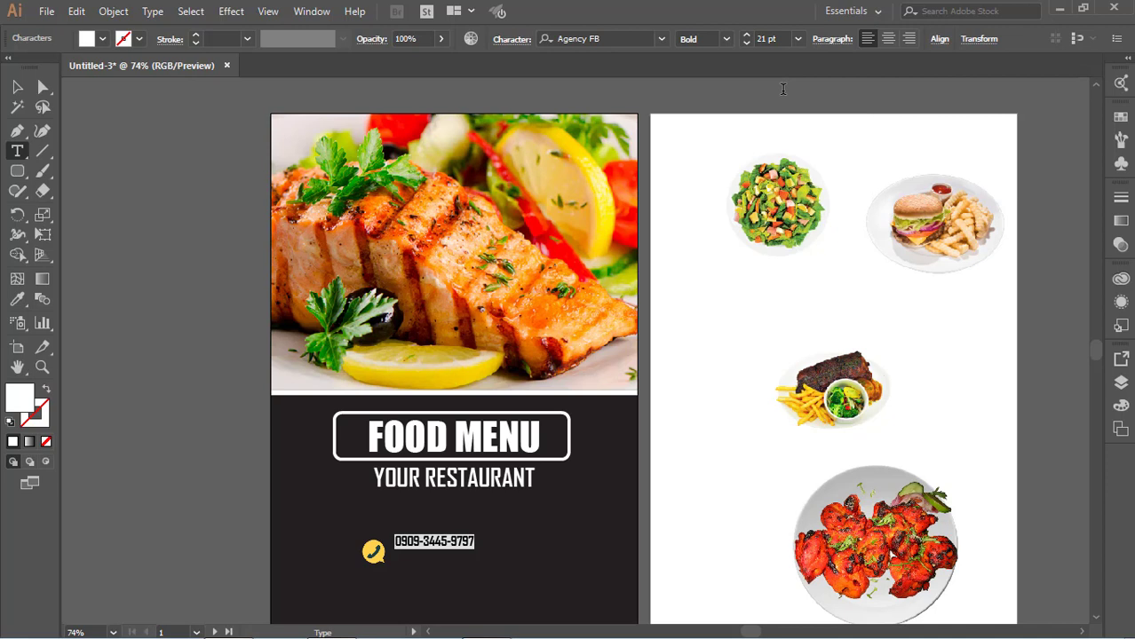
pyautogui.click(797, 39)
pyautogui.click(822, 262)
pyautogui.click(798, 39)
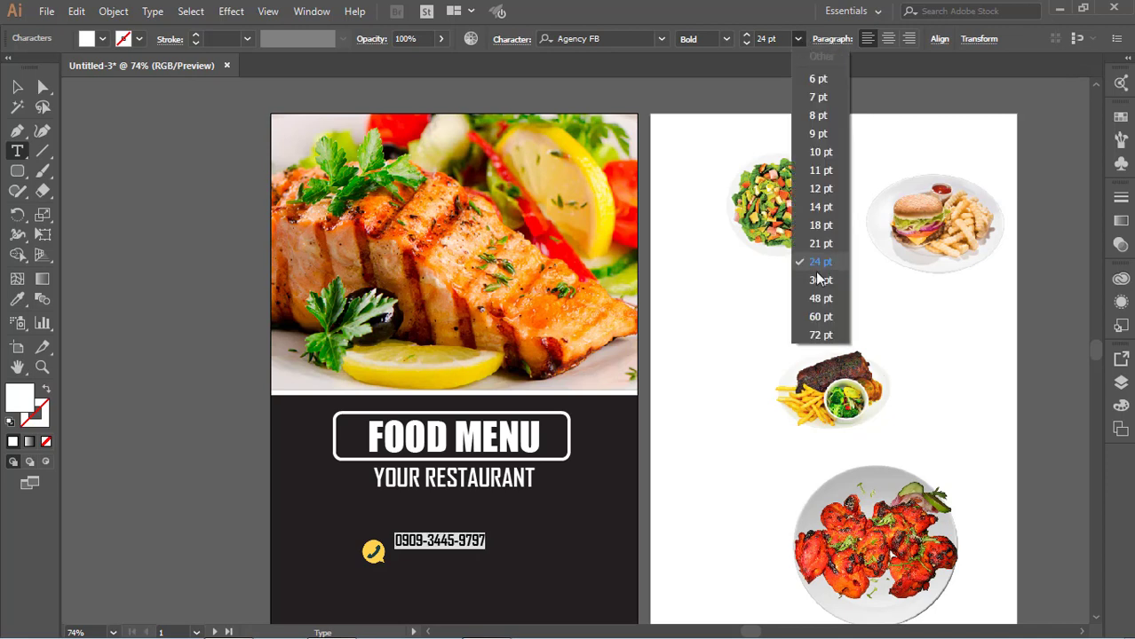
pyautogui.click(818, 279)
# - Move the phone number beside the icon and set it to 24 pt
pyautogui.click(17, 86)
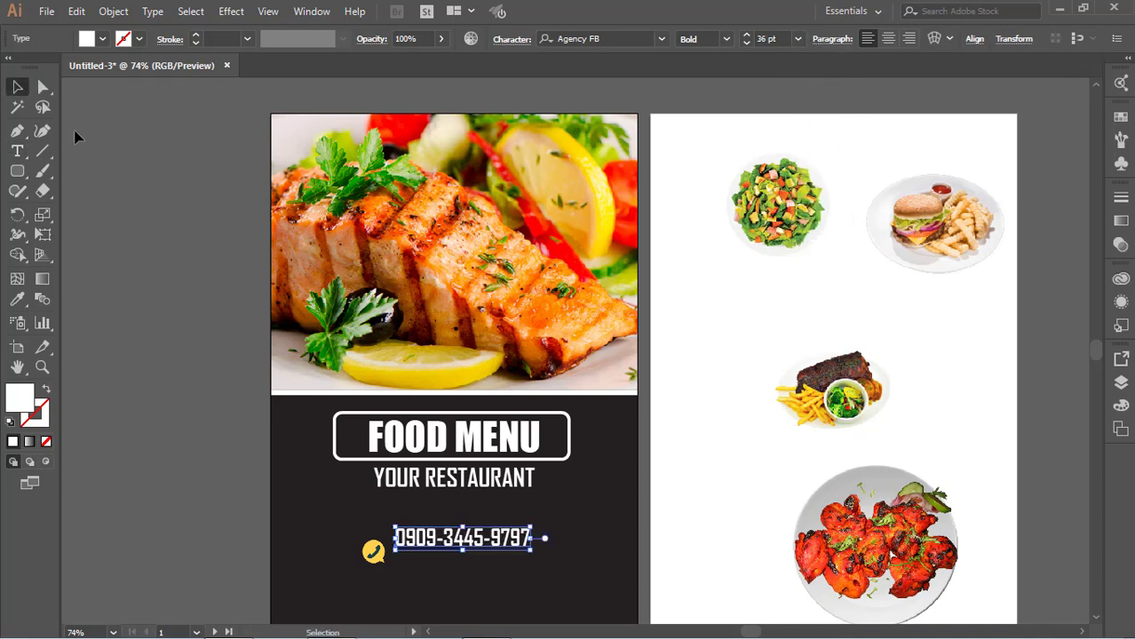
pyautogui.click(80, 142)
pyautogui.moveTo(513, 547); pyautogui.dragTo(513, 550)
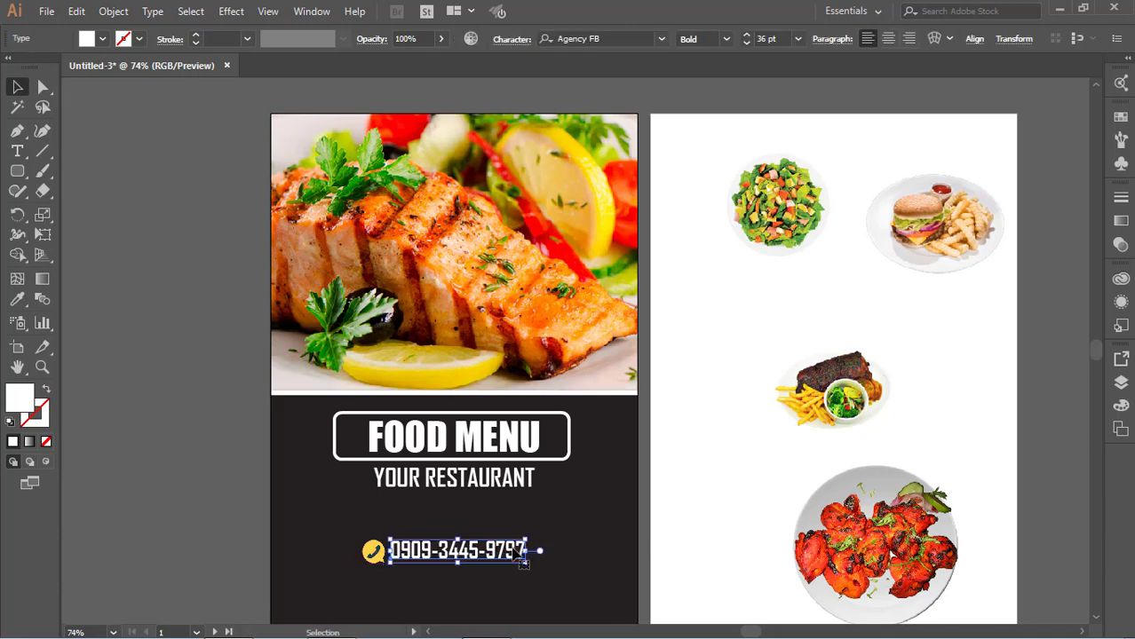
pyautogui.click(797, 39)
pyautogui.click(815, 278)
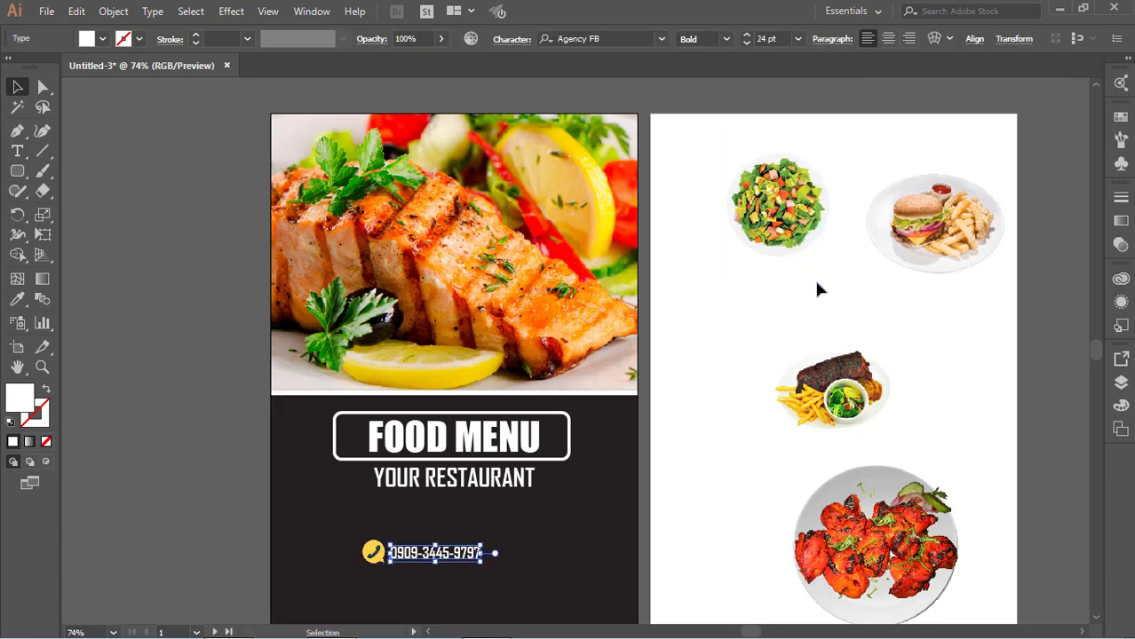
pyautogui.click(645, 516)
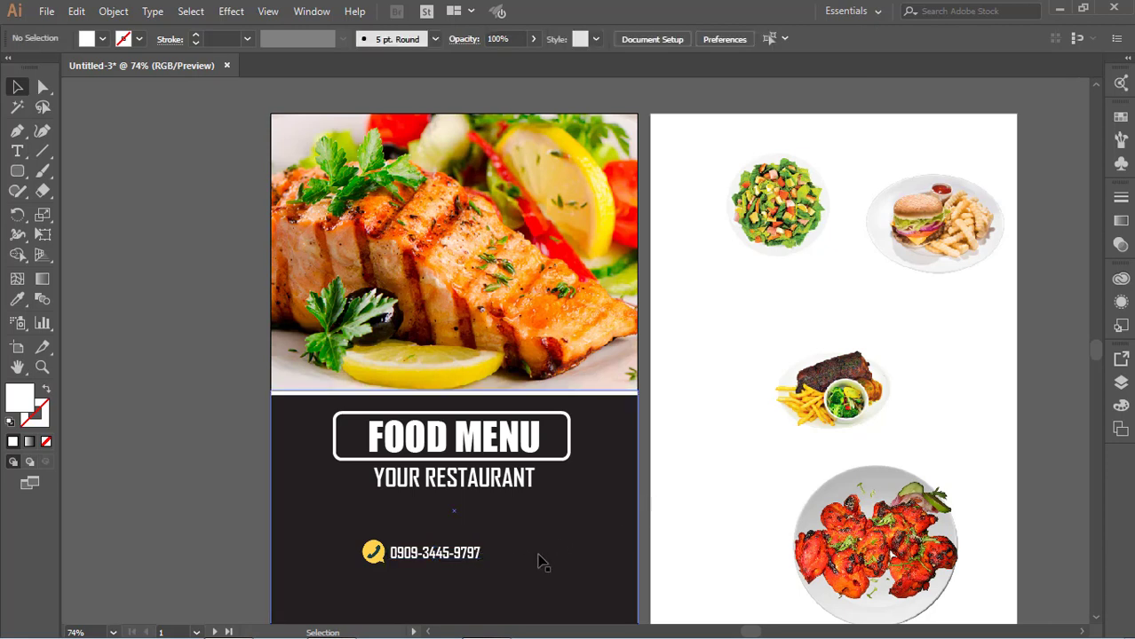
# - Add a white placeholder address line ending 'CITY, YOUR ADDRESS' under the phone number
pyautogui.click(16, 151)
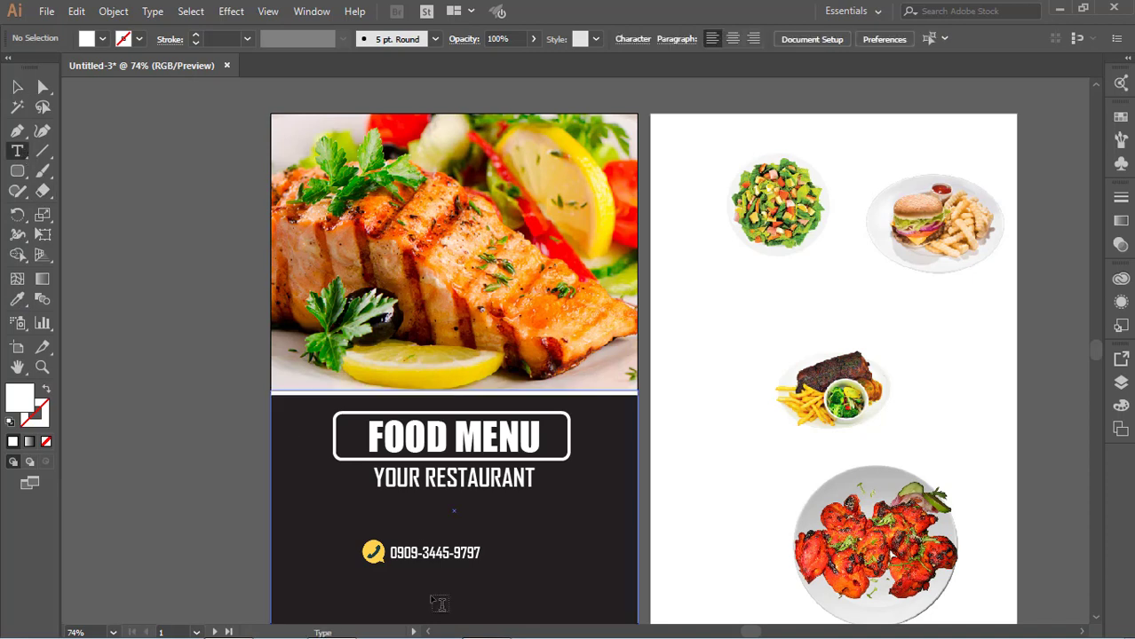
pyautogui.click(349, 577)
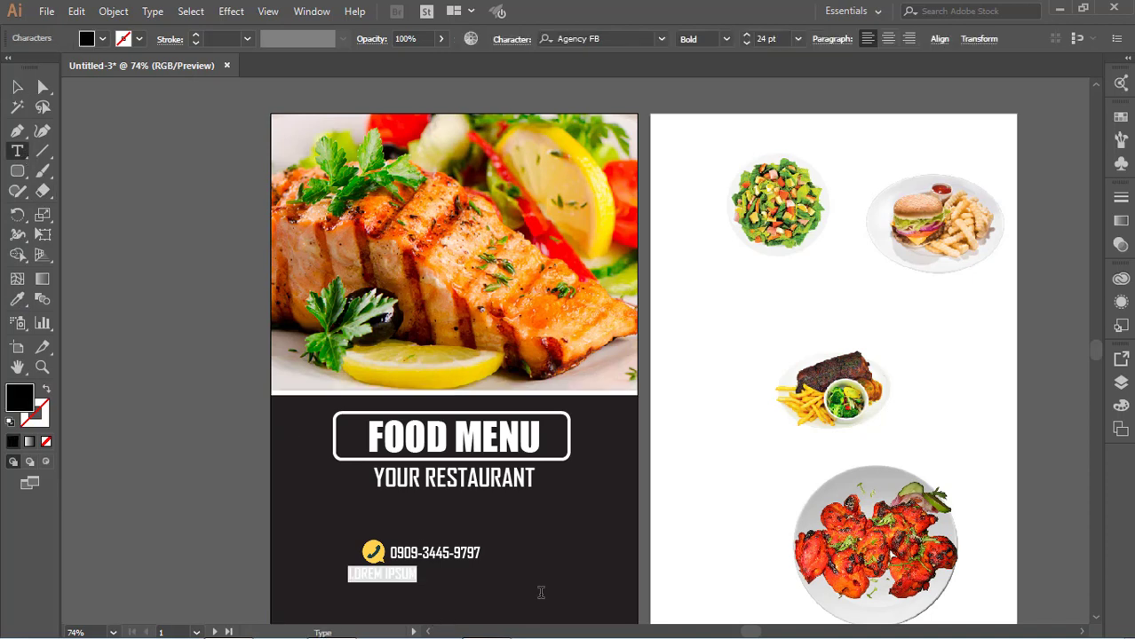
pyautogui.write('123 A')
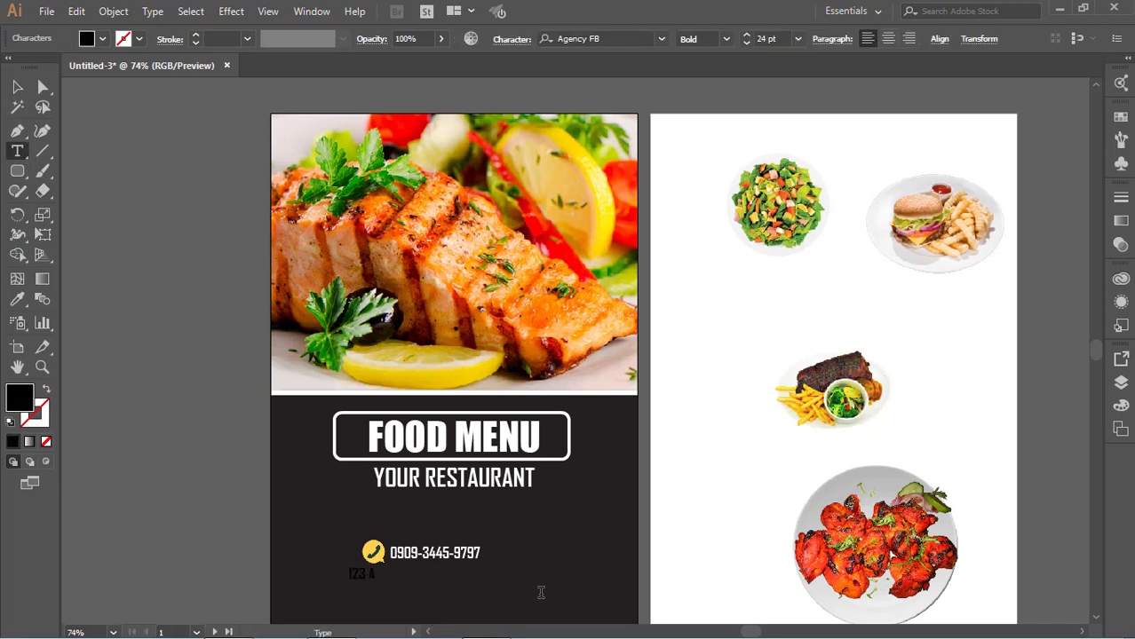
pyautogui.write('R')
pyautogui.write(' N')
pyautogui.write('EW')
pyautogui.write('WORK')
pyautogui.press('BackSpace')
pyautogui.press('BackSpace')
pyautogui.press('BackSpace')
pyautogui.press('BackSpace')
pyautogui.write('Y')
pyautogui.press('BackSpace')
pyautogui.press('BackSpace')
pyautogui.press('BackSpace')
pyautogui.press('BackSpace')
pyautogui.write('CITY, YO')
pyautogui.write('UR ')
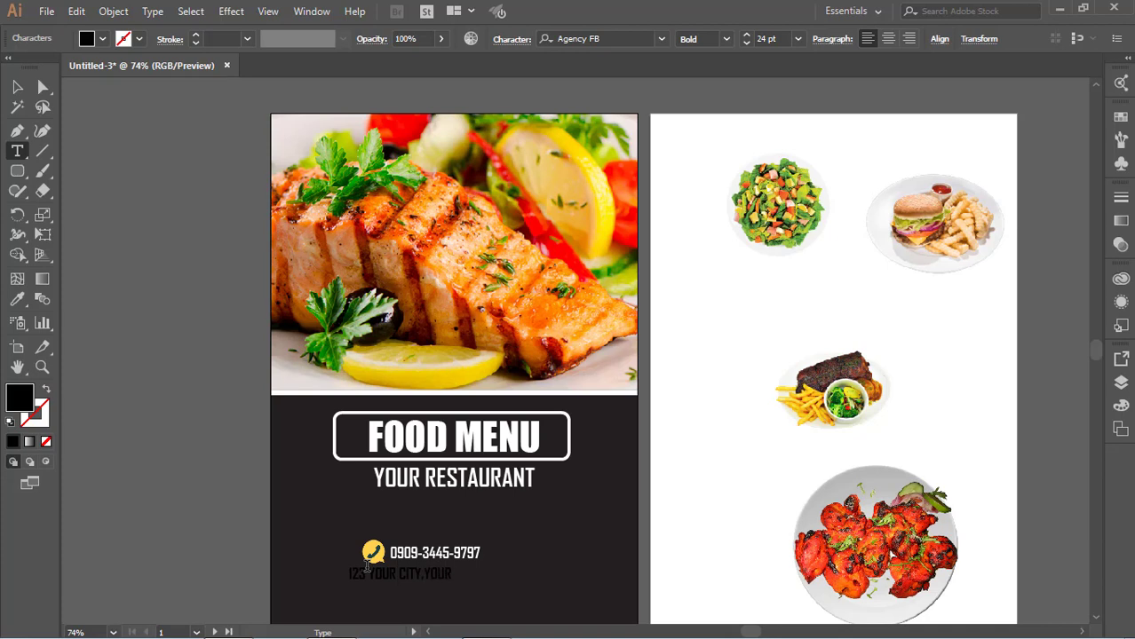
pyautogui.write('ADDRESS')
pyautogui.moveTo(499, 574); pyautogui.dragTo(333, 569)
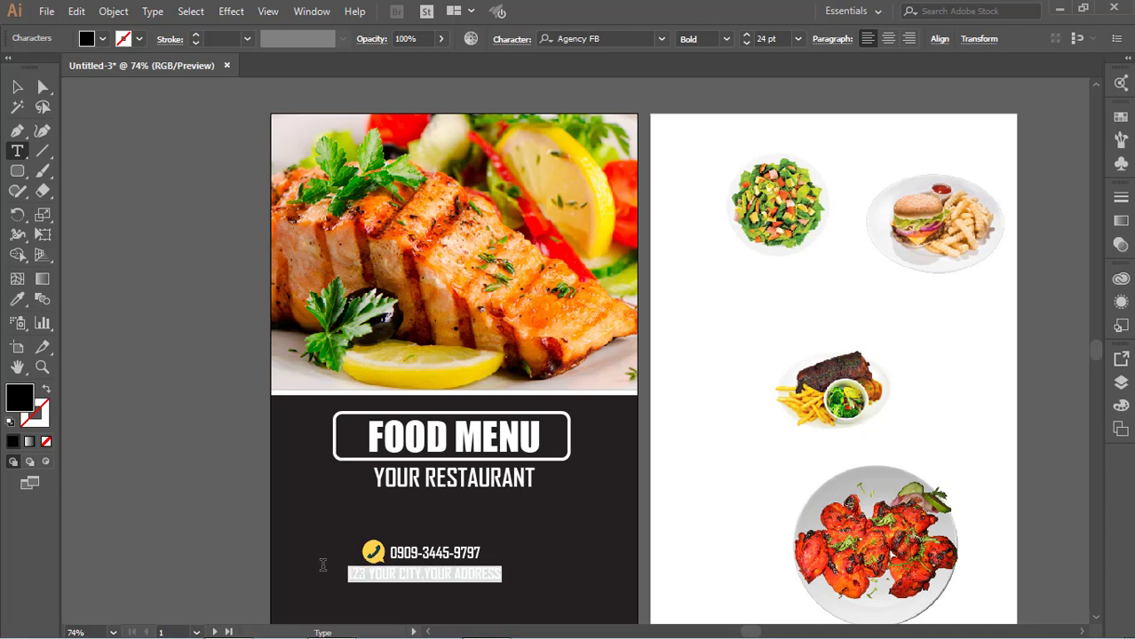
pyautogui.click(103, 38)
pyautogui.click(33, 71)
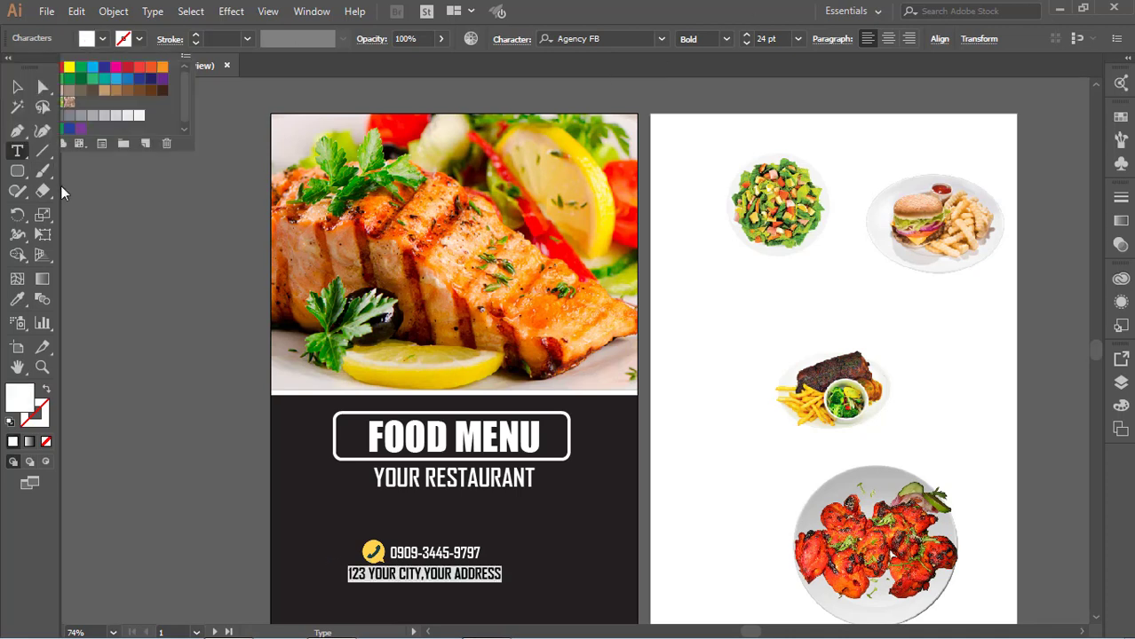
# - Nudge the address line right and move the phone icon closer to the number
pyautogui.click(16, 87)
pyautogui.moveTo(460, 575); pyautogui.dragTo(486, 579)
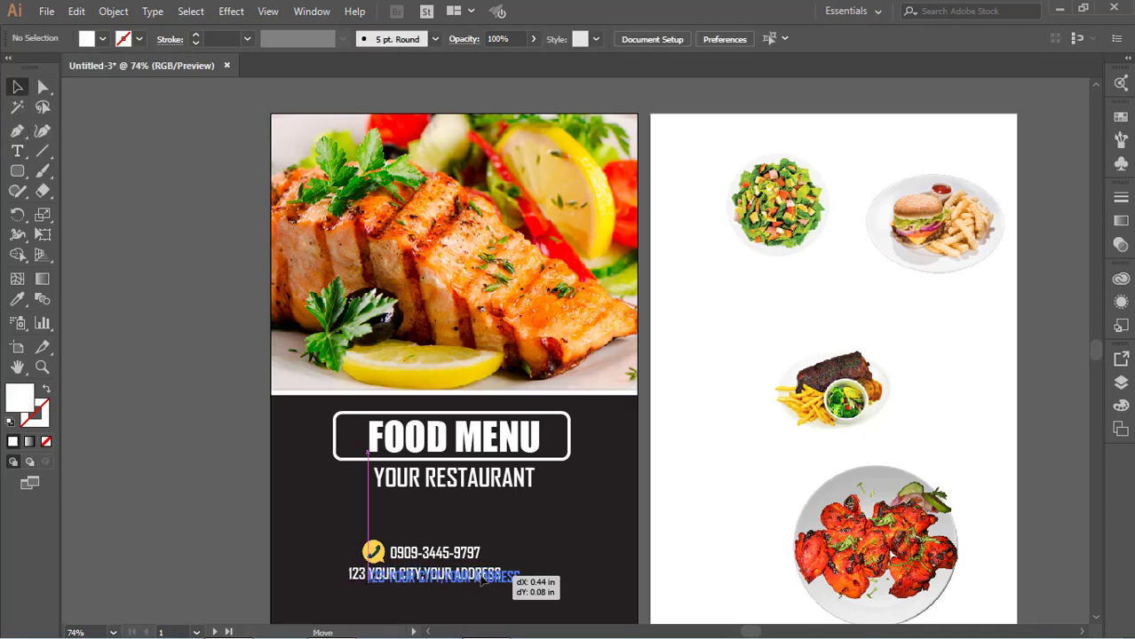
pyautogui.click(997, 450)
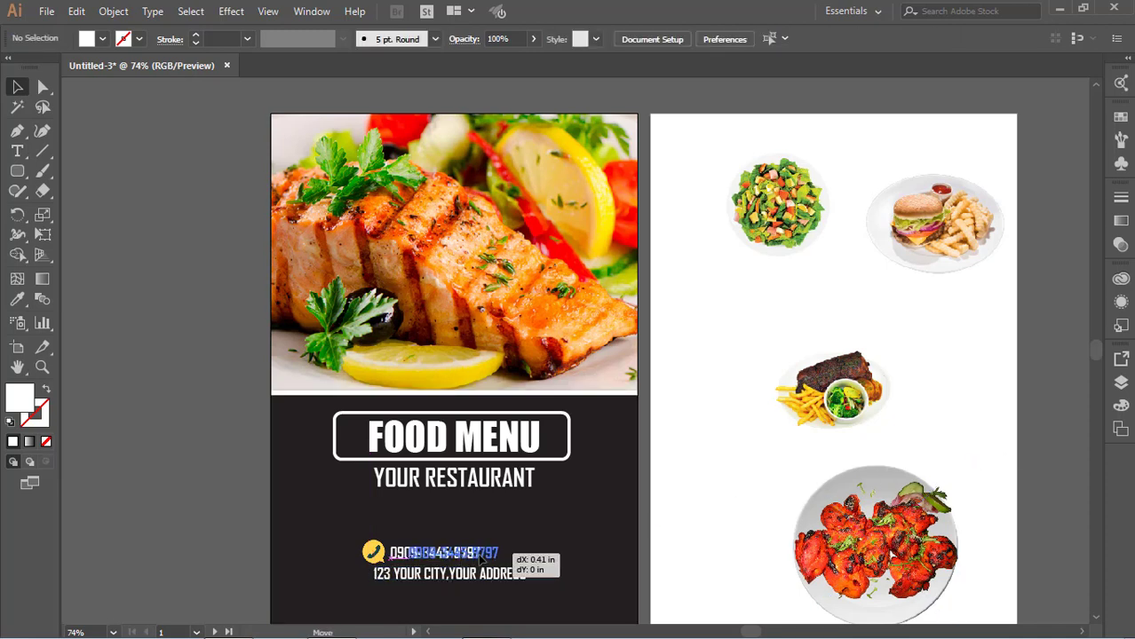
pyautogui.click(480, 559)
pyautogui.moveTo(373, 553); pyautogui.dragTo(389, 552)
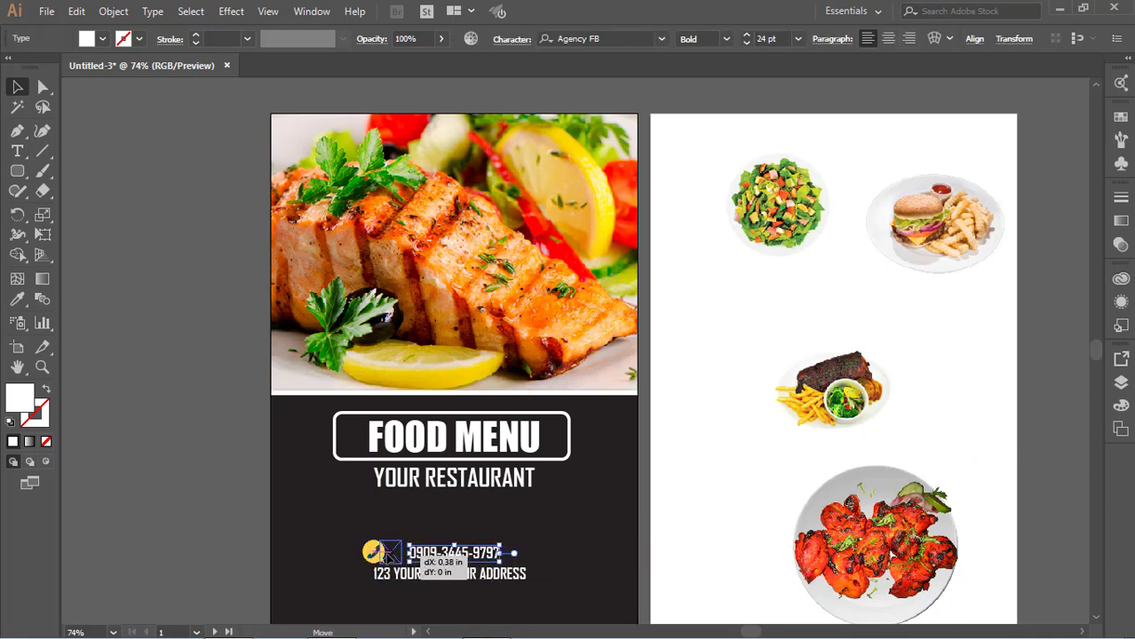
pyautogui.click(546, 529)
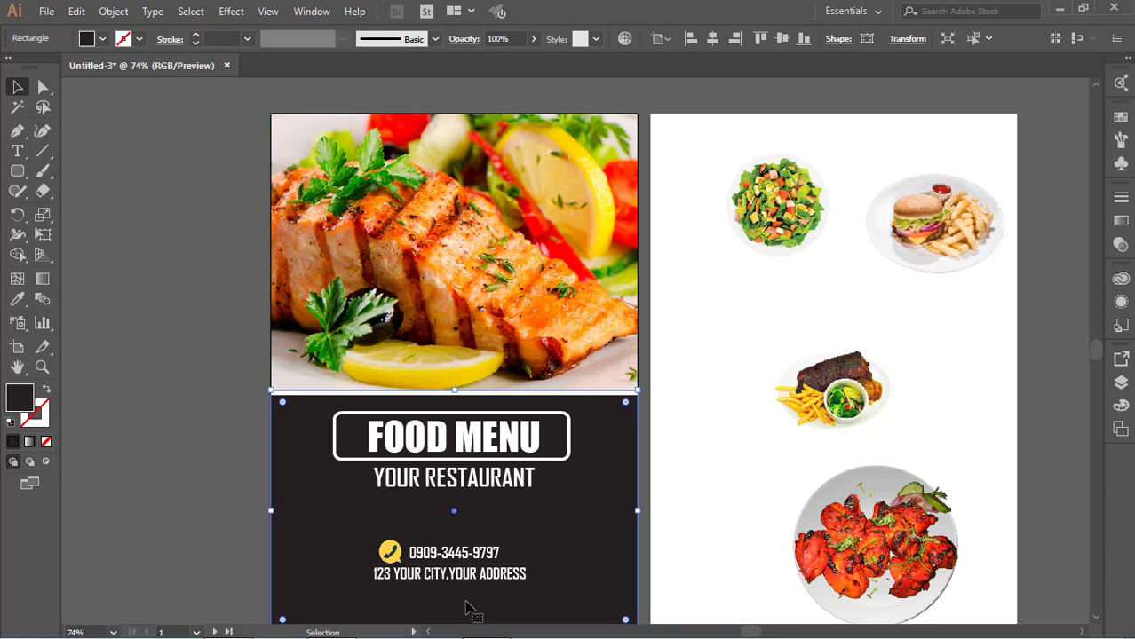
# - Type the website text below the address line
pyautogui.click(17, 151)
pyautogui.click(352, 590)
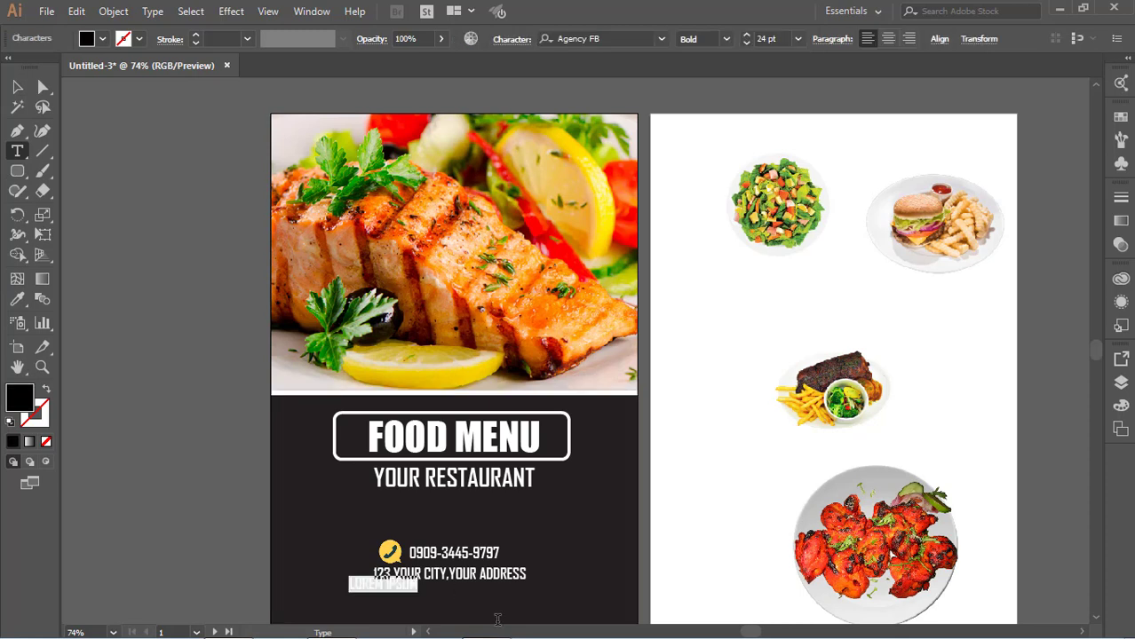
pyautogui.write('www')
pyautogui.write('YOURWE')
pyautogui.write('BSITE.C')
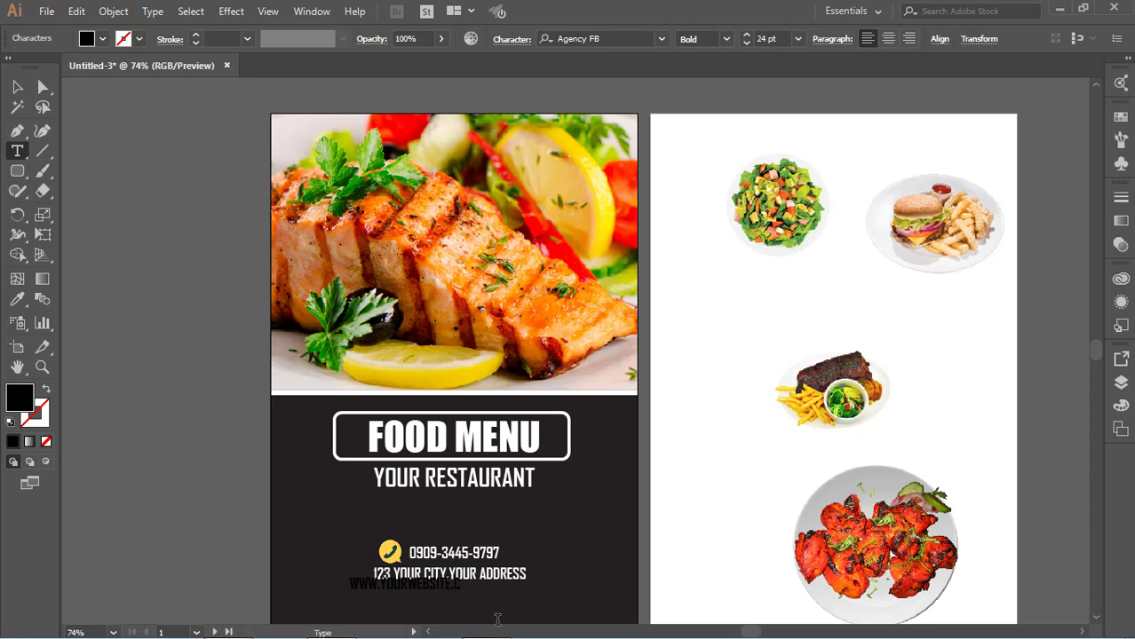
pyautogui.write('OM')
pyautogui.press('Escape')
# - Make the website text white and place it just under the address
pyautogui.click(304, 451)
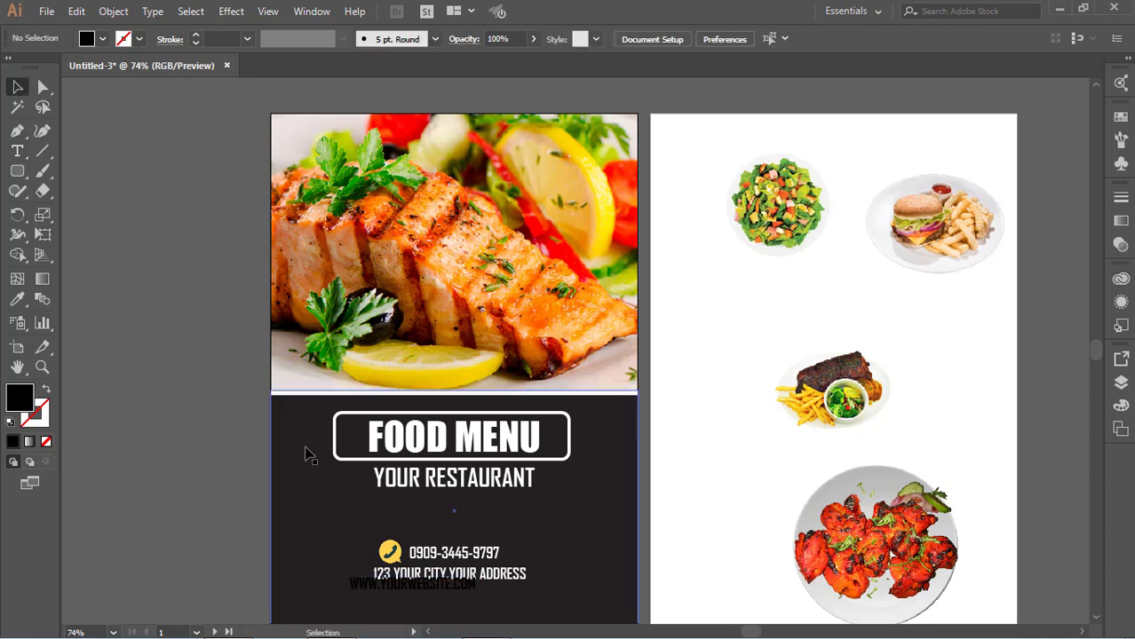
pyautogui.click(395, 587)
pyautogui.click(106, 42)
pyautogui.click(35, 70)
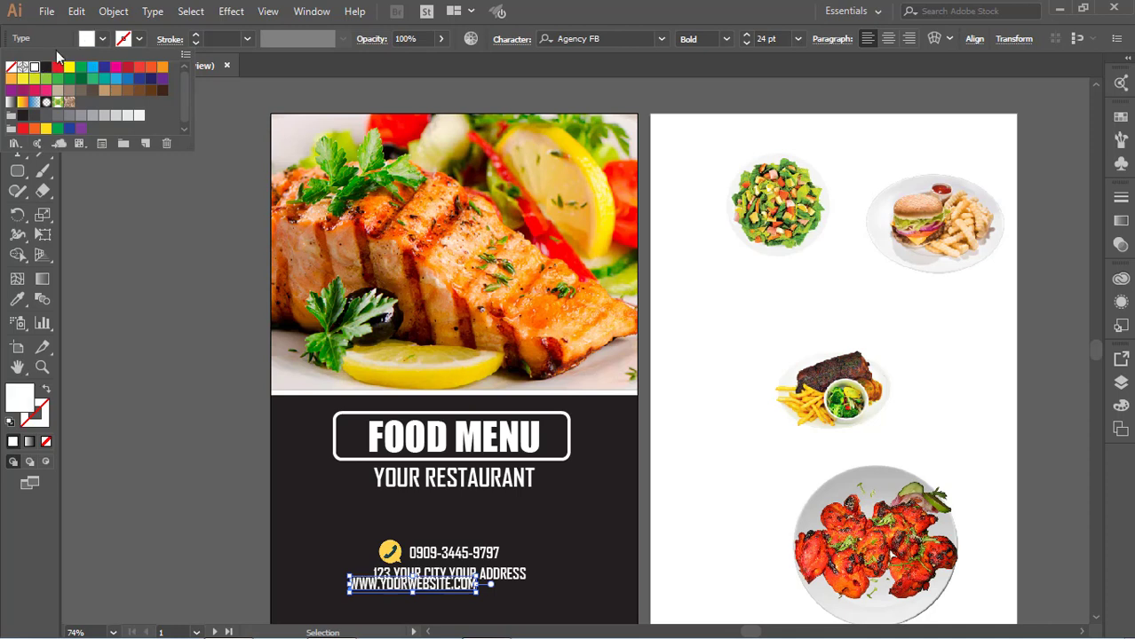
pyautogui.moveTo(413, 584)
pyautogui.mouseDown()
pyautogui.moveTo(443, 599)
pyautogui.moveTo(498, 590)
pyautogui.mouseUp()
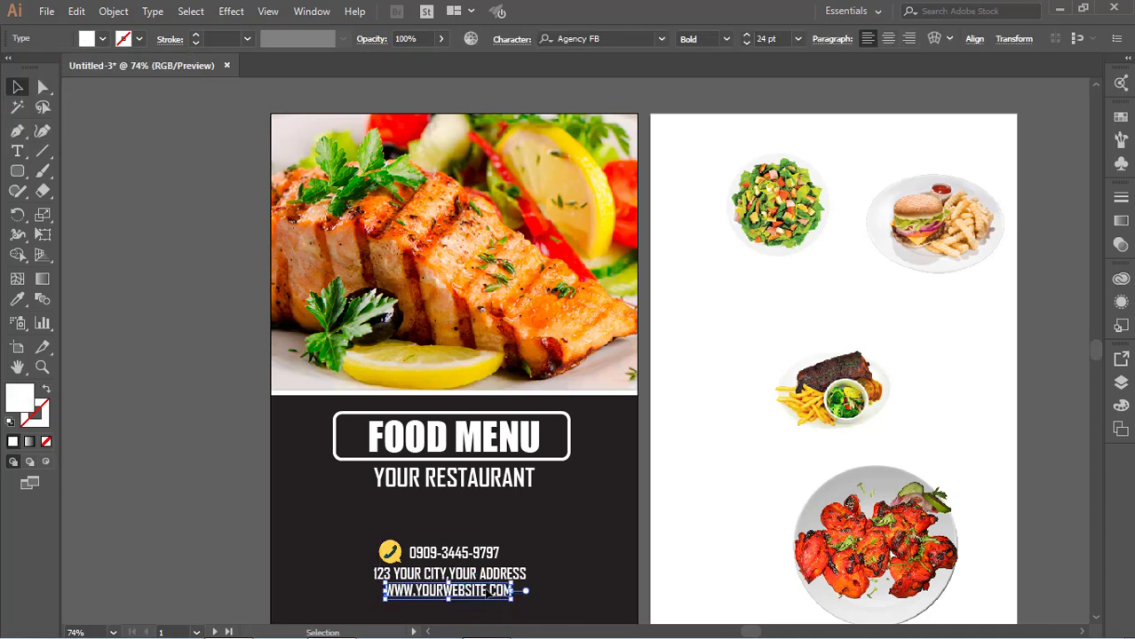
pyautogui.click(645, 471)
pyautogui.moveTo(697, 503); pyautogui.dragTo(692, 472)
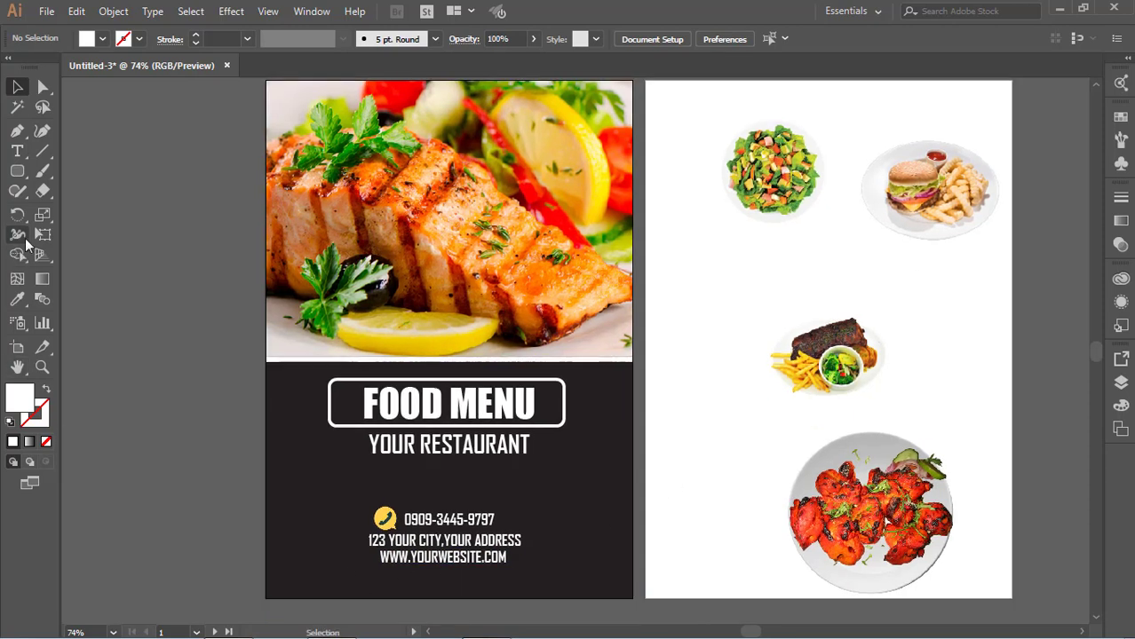
# - Draw a thin horizontal divider line under the website text
pyautogui.moveTo(17, 170); pyautogui.dragTo(105, 180)
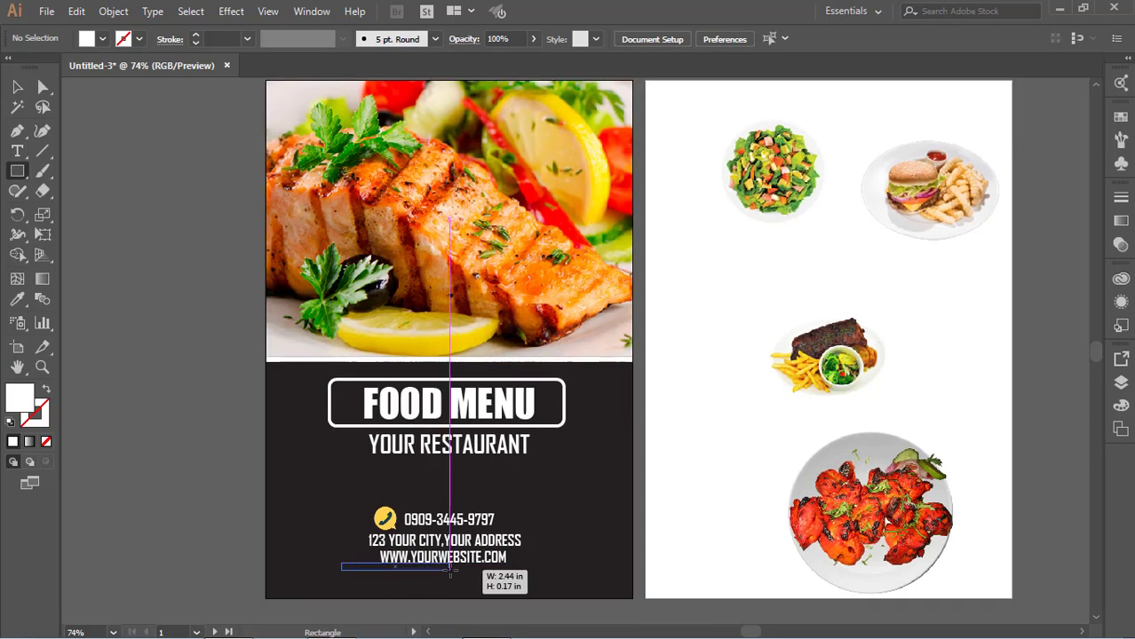
pyautogui.moveTo(341, 564)
pyautogui.mouseDown()
pyautogui.moveTo(578, 568)
pyautogui.moveTo(560, 576)
pyautogui.mouseUp()
pyautogui.press('v')
pyautogui.click(157, 507)
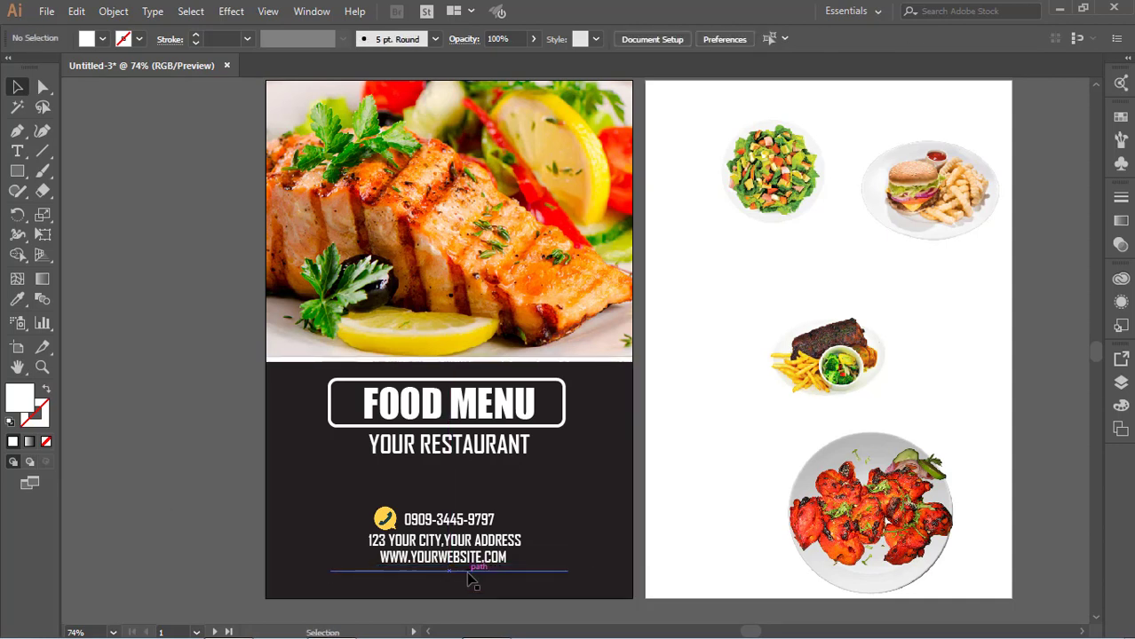
pyautogui.click(469, 571)
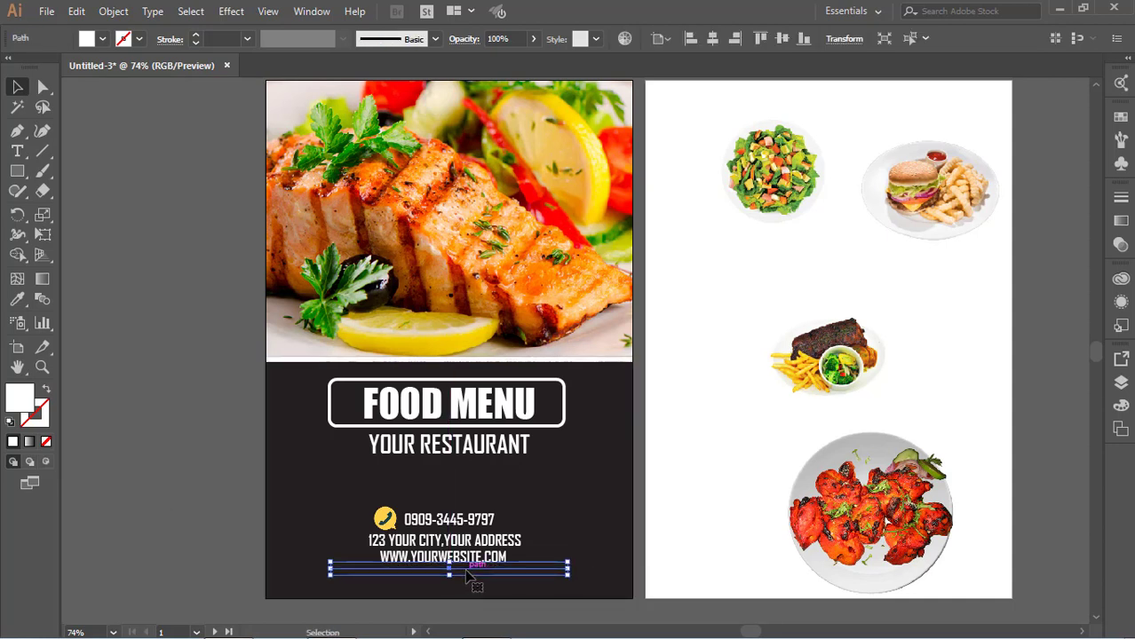
# - Place a new text insertion point under YOUR RESTAURANT
pyautogui.click(322, 436)
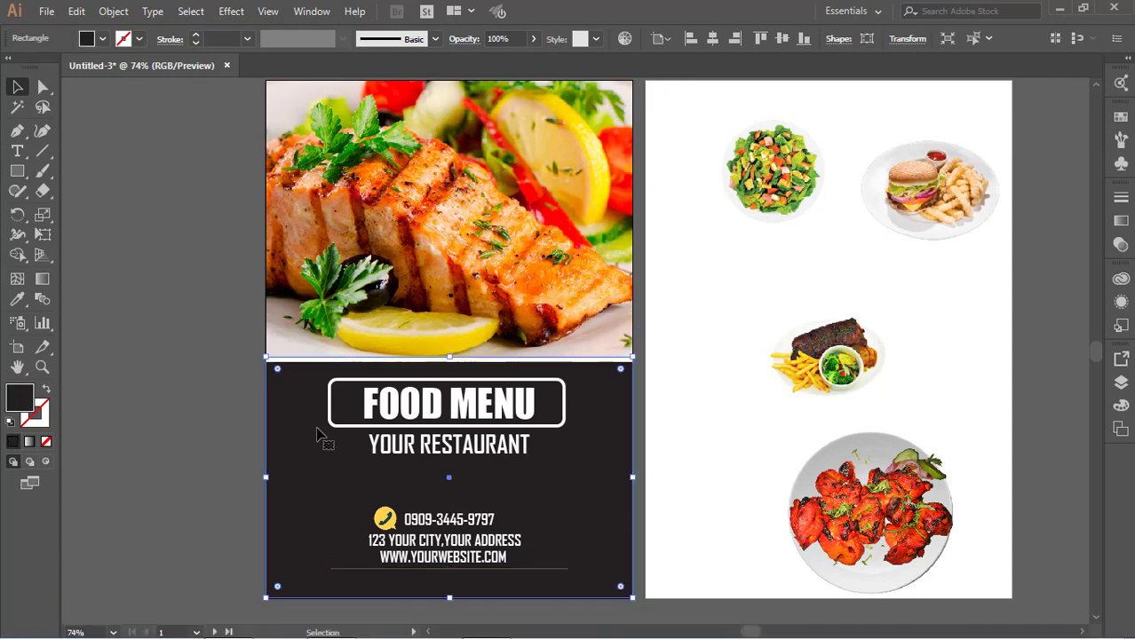
pyautogui.click(17, 151)
pyautogui.click(323, 470)
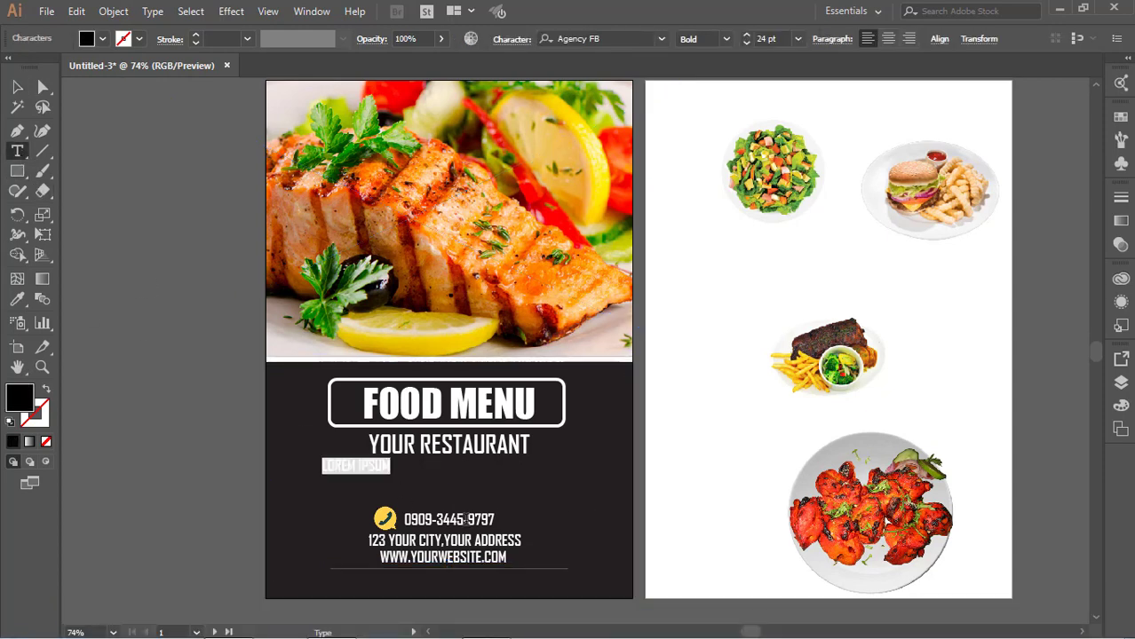
# - Type 'OPEN: MON-SAT 9AM-10PM' in white and move it below the divider
pyautogui.write('OPE')
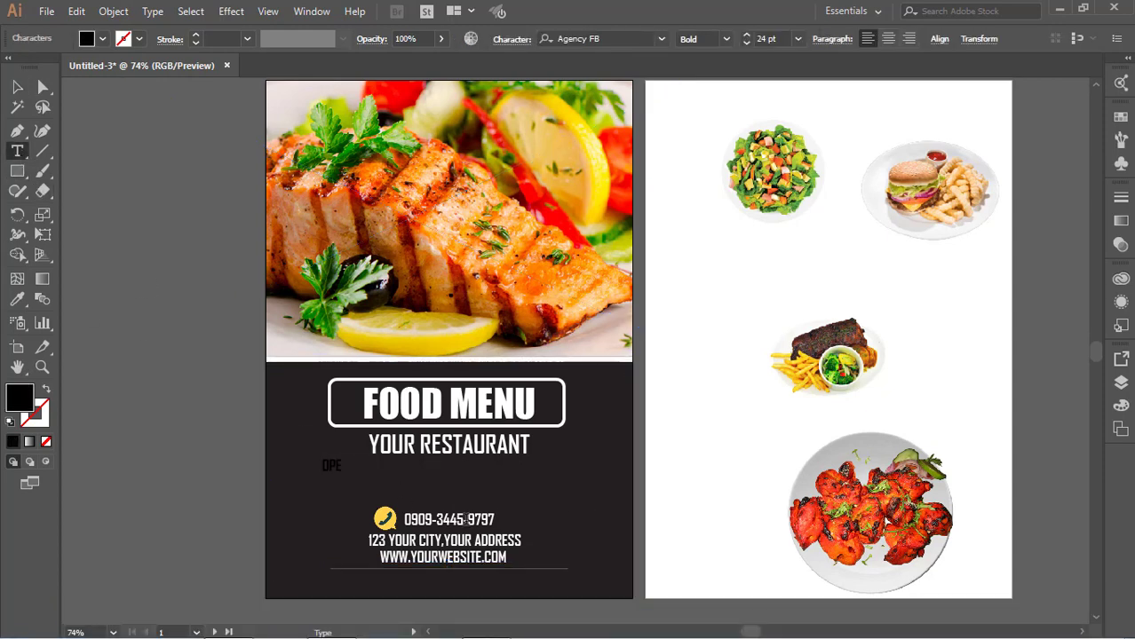
pyautogui.write('N:')
pyautogui.write(' MON-')
pyautogui.write('SAT')
pyautogui.write(' 9AM')
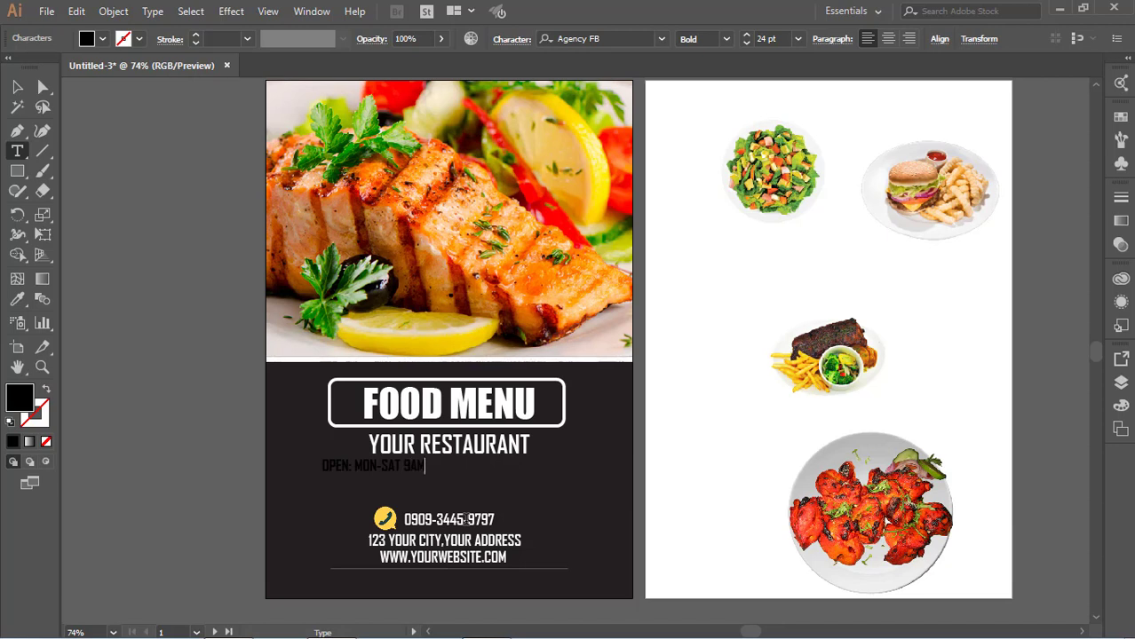
pyautogui.write('-')
pyautogui.write('10PM')
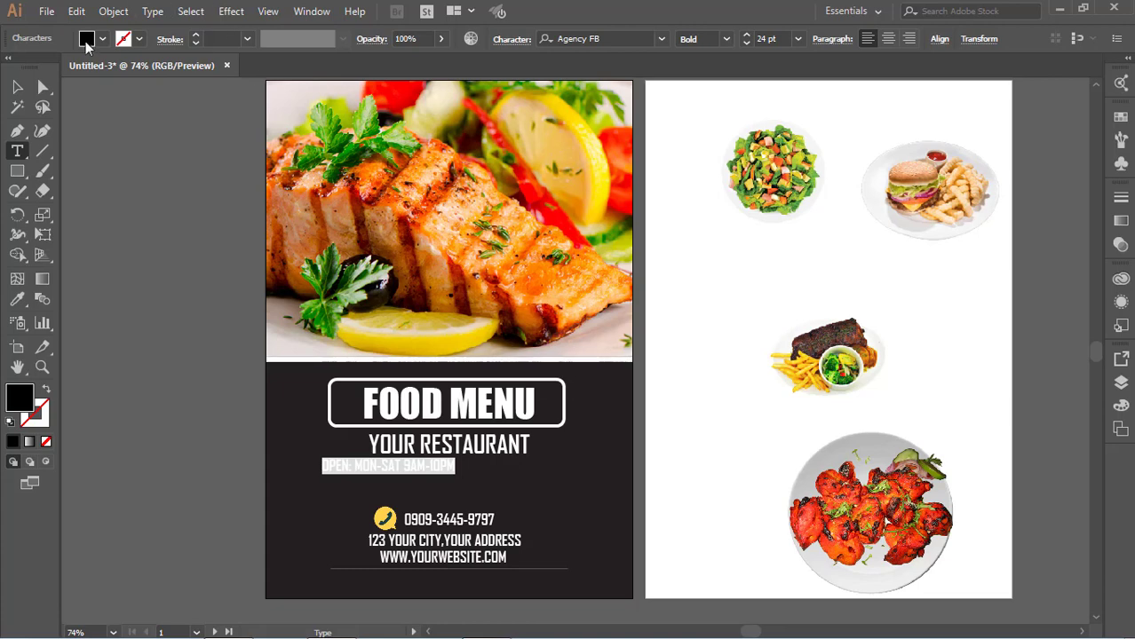
pyautogui.click(102, 38)
pyautogui.click(29, 71)
pyautogui.press('Escape')
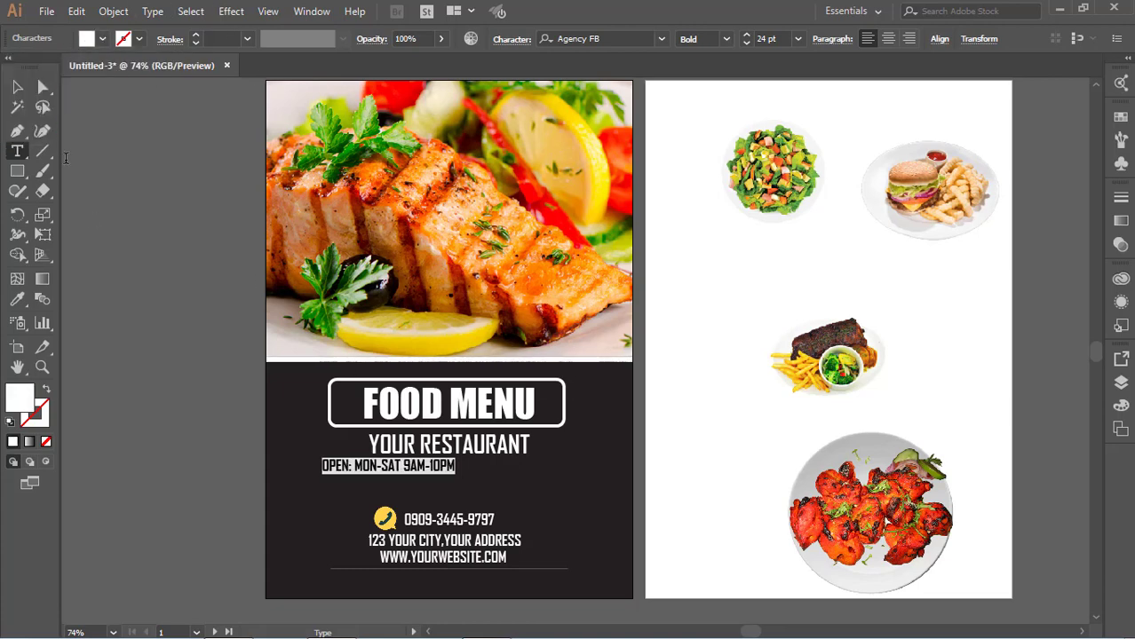
pyautogui.click(16, 86)
pyautogui.click(96, 185)
pyautogui.moveTo(428, 501); pyautogui.dragTo(470, 587)
# - Centre the phone, address, website and opening-hours lines horizontally
pyautogui.click(480, 549)
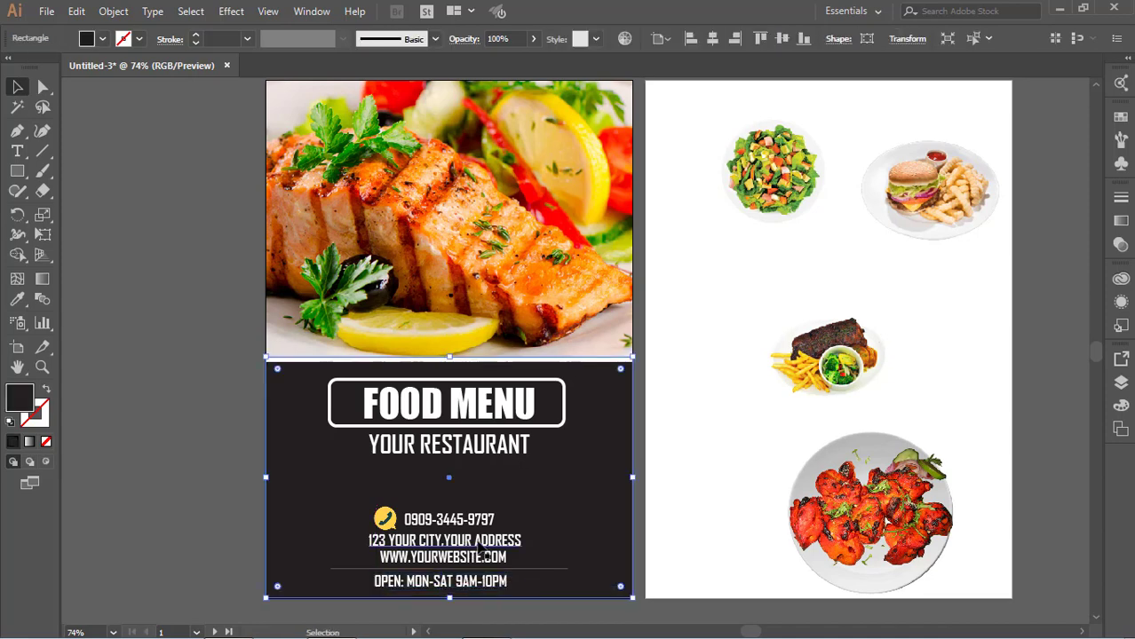
pyautogui.click(471, 531)
pyautogui.click(553, 508)
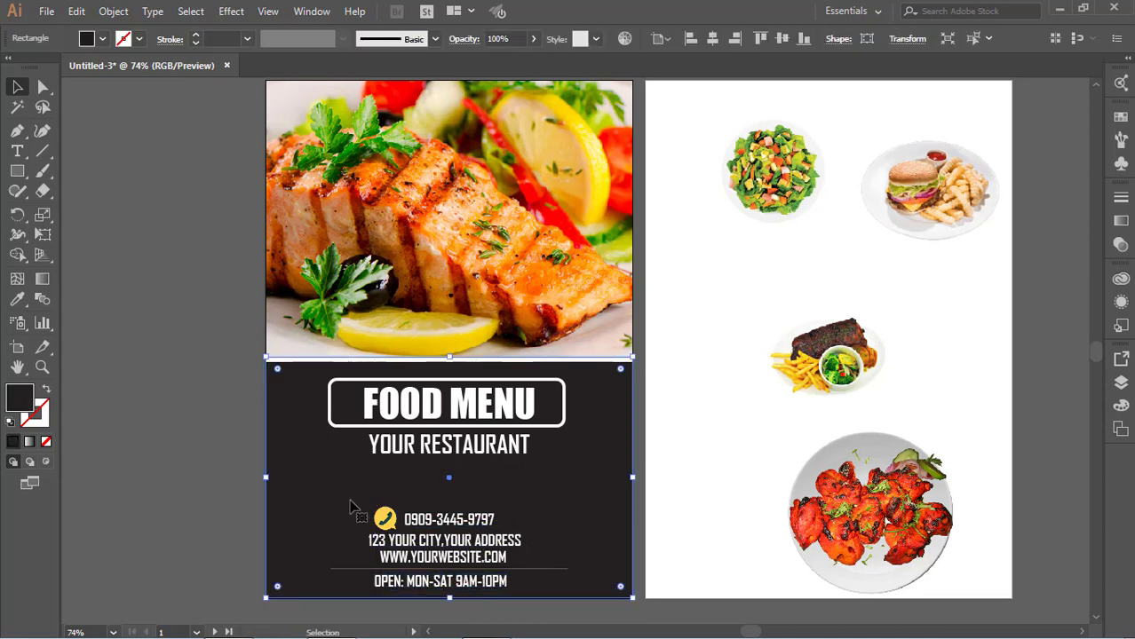
pyautogui.click(444, 542)
pyautogui.keyDown('shift'); pyautogui.click(448, 519); pyautogui.keyUp('shift')
pyautogui.keyDown('shift'); pyautogui.click(384, 519); pyautogui.keyUp('shift')
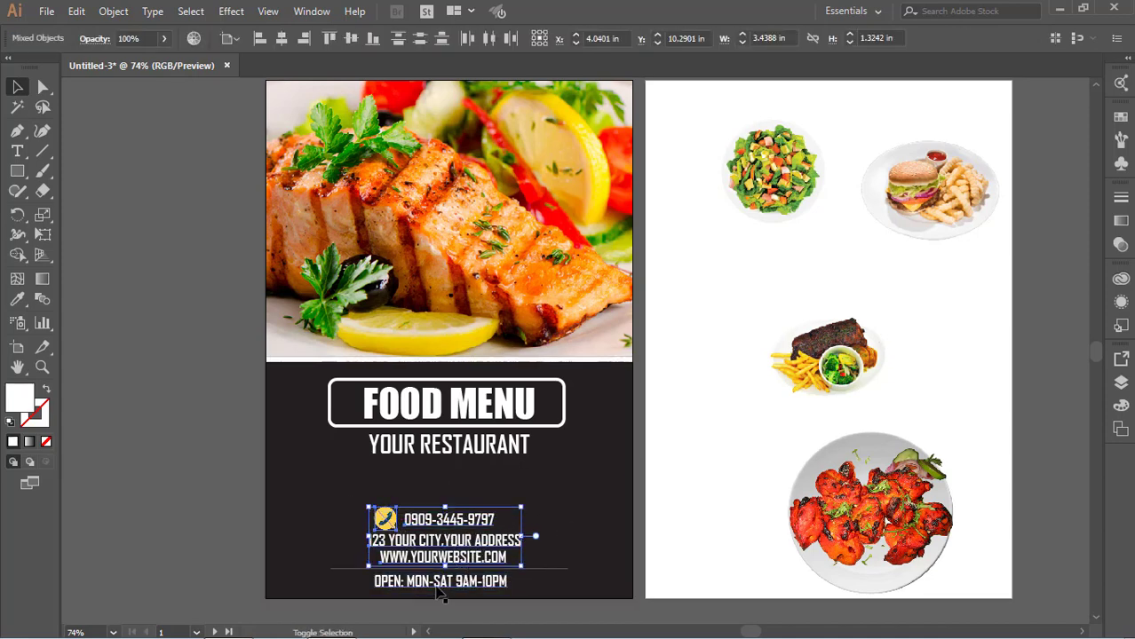
pyautogui.keyDown('shift'); pyautogui.click(437, 587); pyautogui.keyUp('shift')
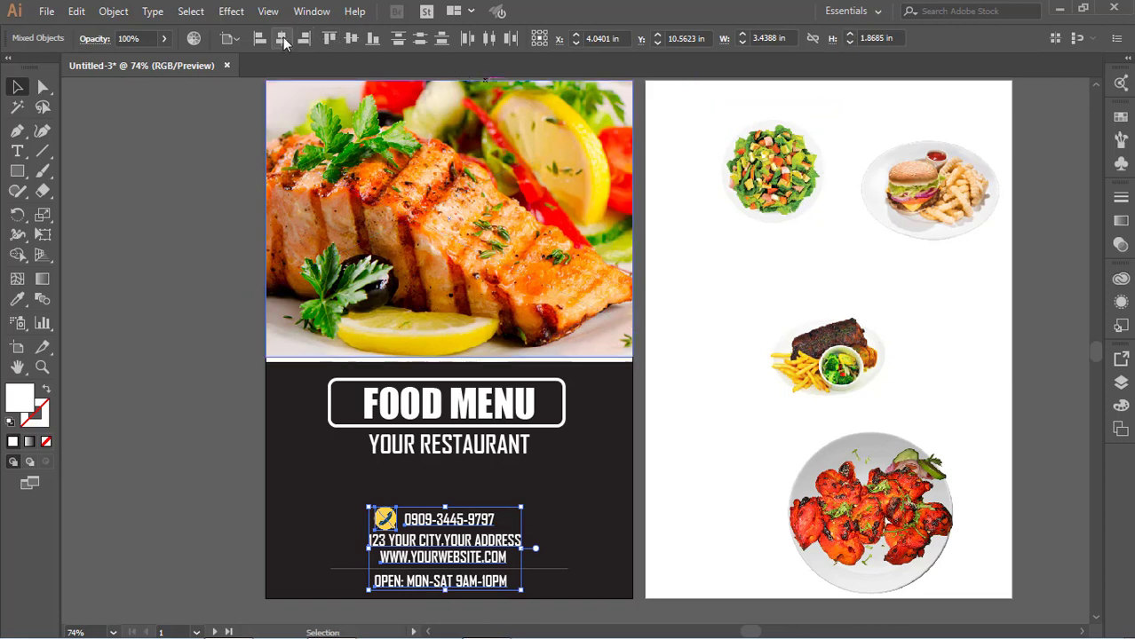
pyautogui.click(282, 39)
# - Move the phone icon back just left of the phone number
pyautogui.click(558, 481)
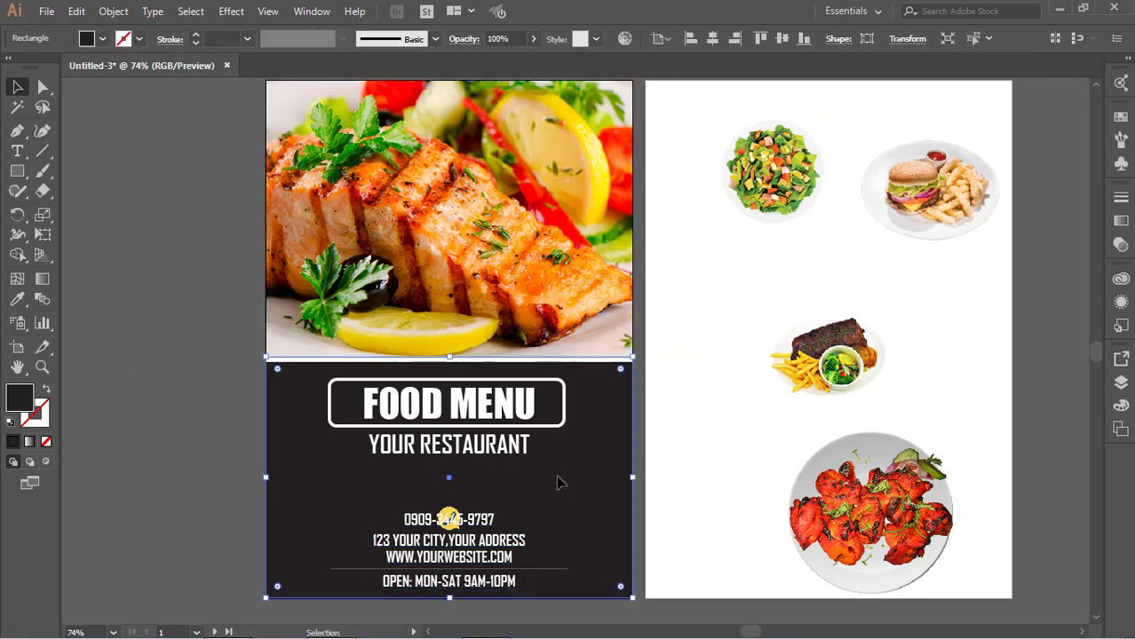
pyautogui.moveTo(448, 519); pyautogui.dragTo(388, 515)
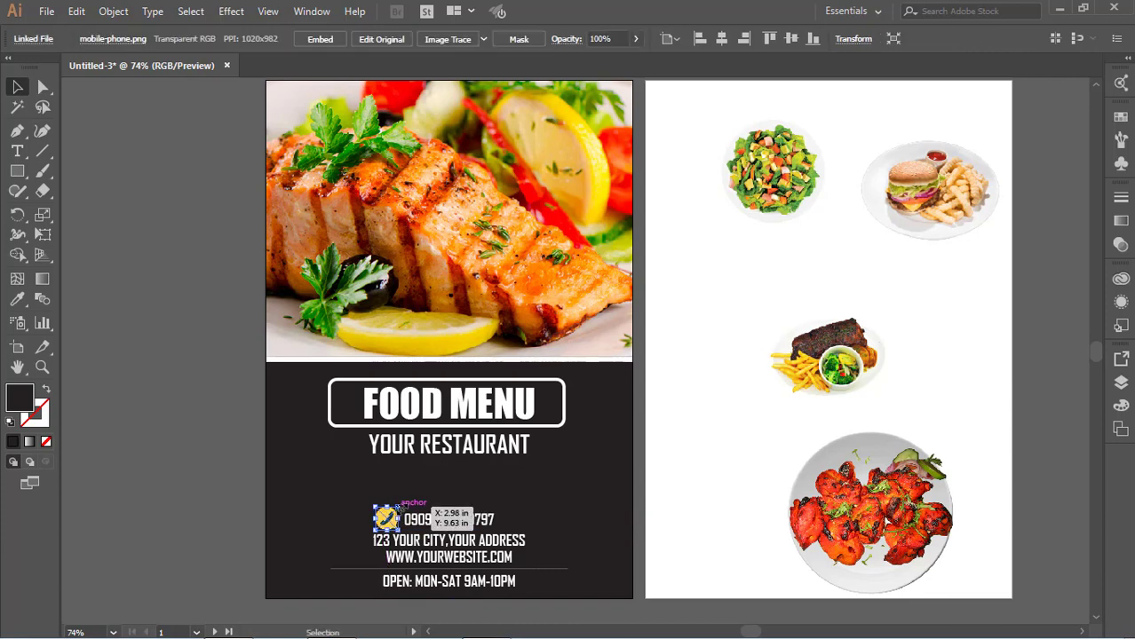
pyautogui.click(488, 611)
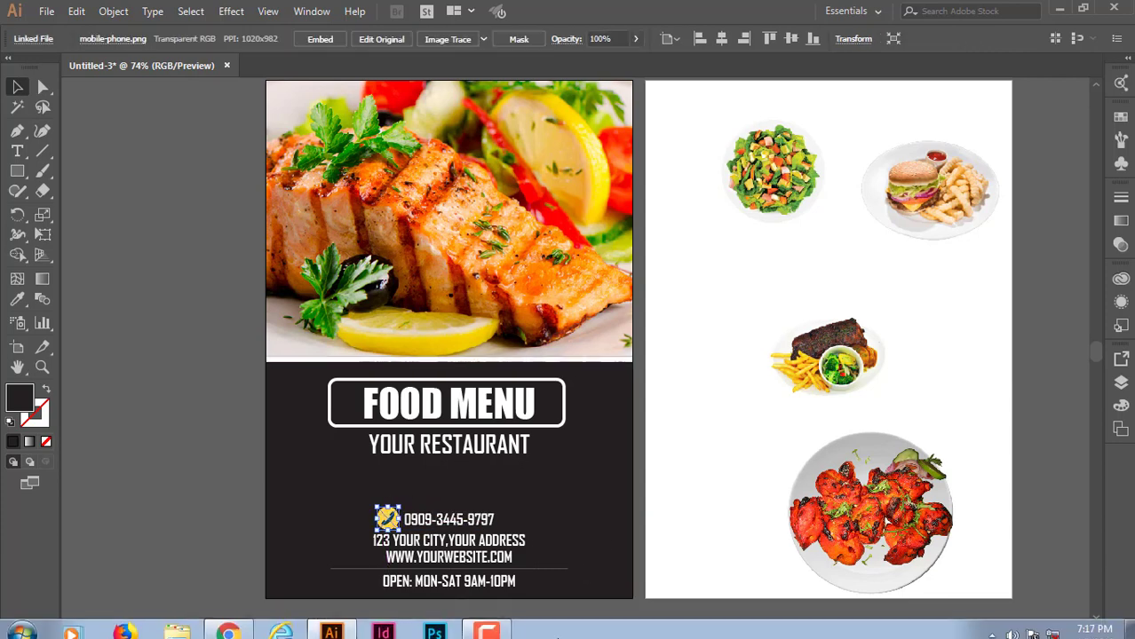
pyautogui.click(487, 545)
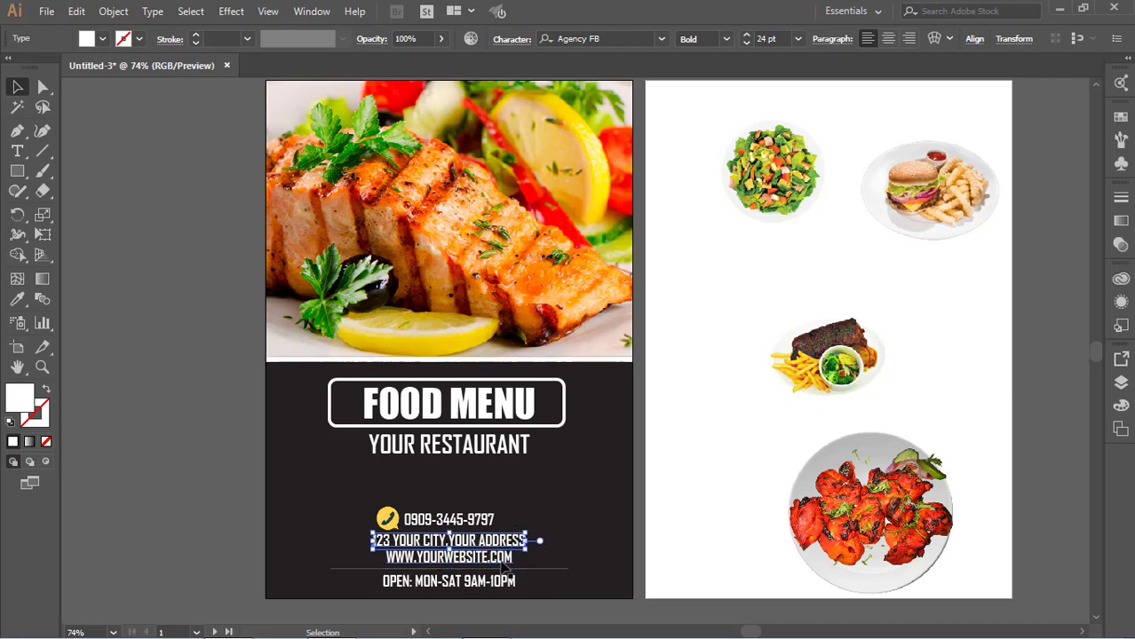
pyautogui.click(501, 563)
pyautogui.click(253, 512)
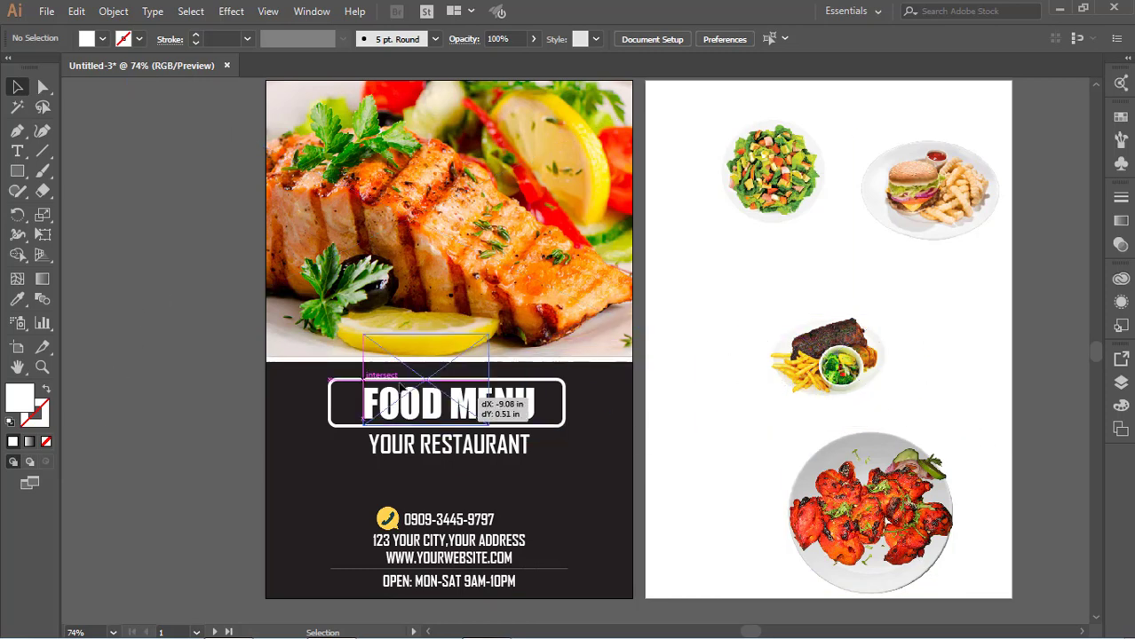
# - Move the steak, chicken, salad and burger plate photos off the inside page
pyautogui.moveTo(858, 404); pyautogui.dragTo(199, 305)
pyautogui.moveTo(883, 497); pyautogui.dragTo(142, 451)
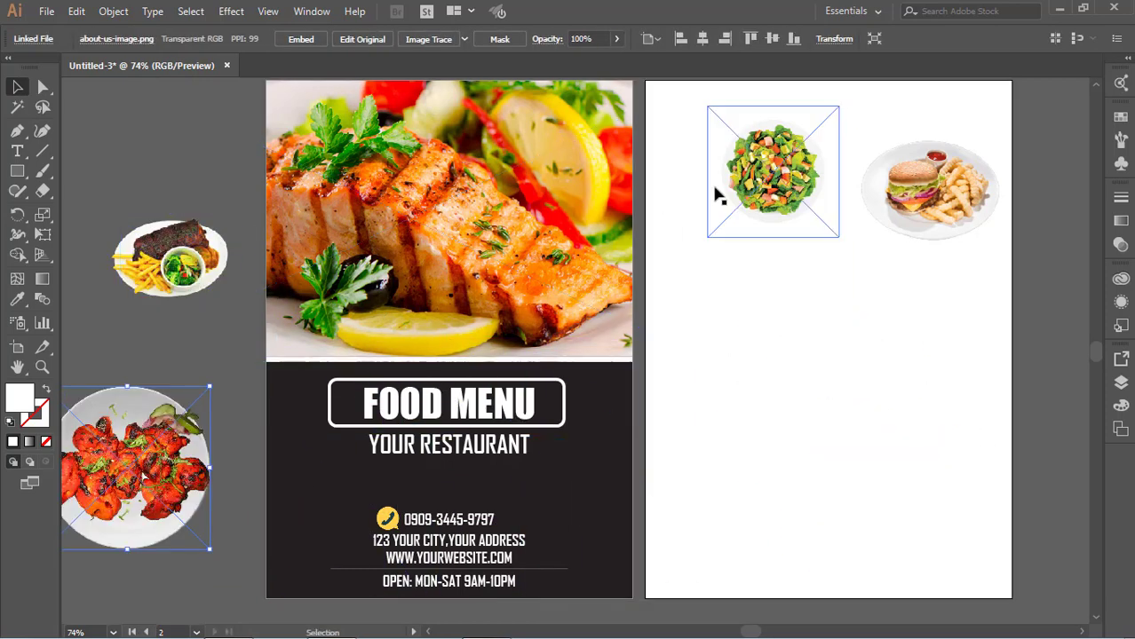
pyautogui.moveTo(715, 190); pyautogui.dragTo(70, 184)
pyautogui.moveTo(919, 197); pyautogui.dragTo(176, 582)
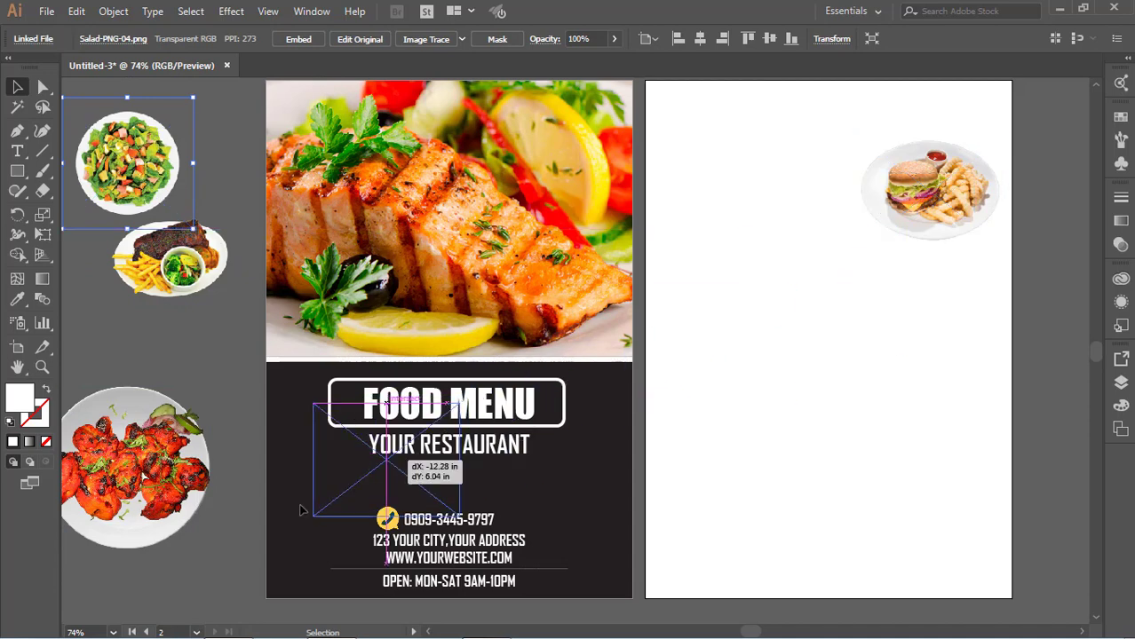
# - Cover the whole right page with a dark charcoal rectangle
pyautogui.click(17, 170)
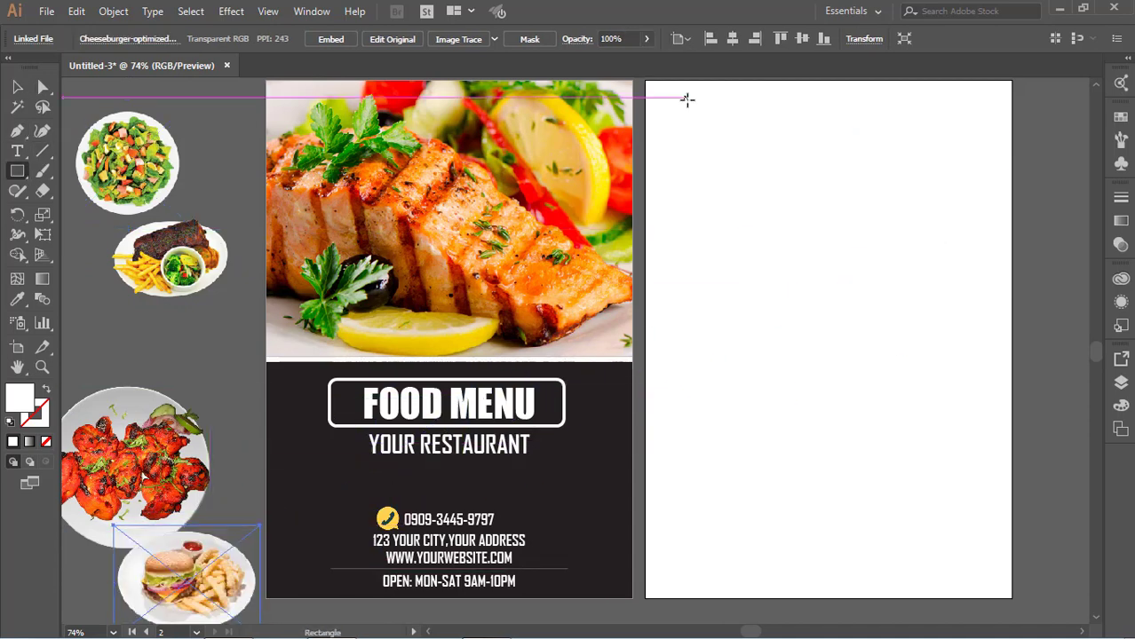
pyautogui.moveTo(645, 80); pyautogui.dragTo(1019, 607)
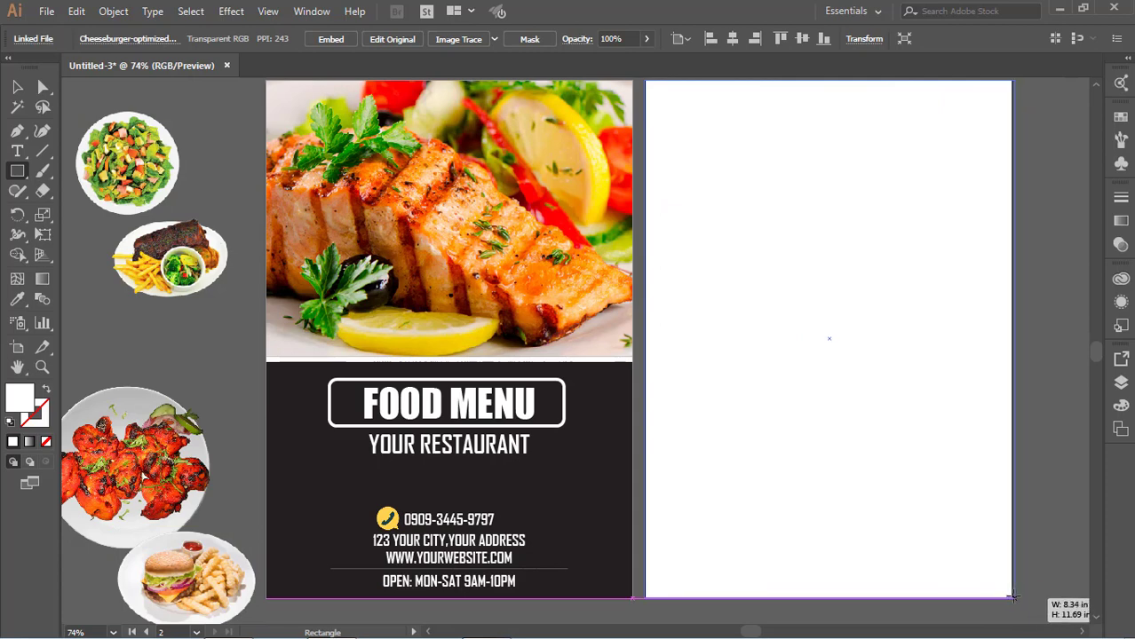
pyautogui.moveTo(1018, 606); pyautogui.dragTo(1012, 599)
pyautogui.click(103, 38)
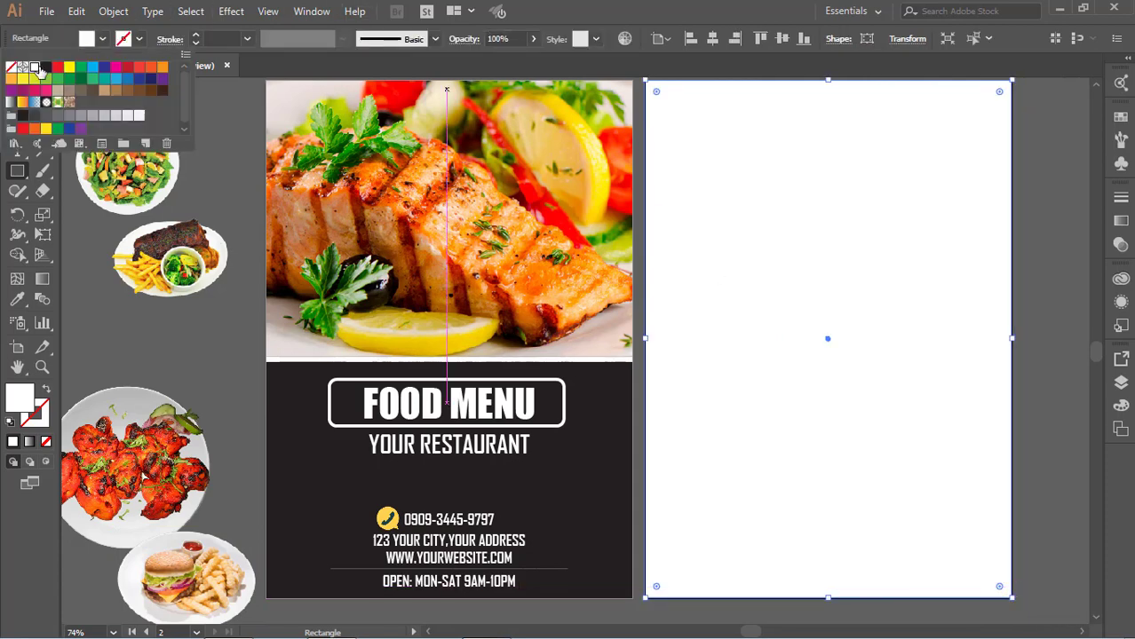
pyautogui.click(46, 66)
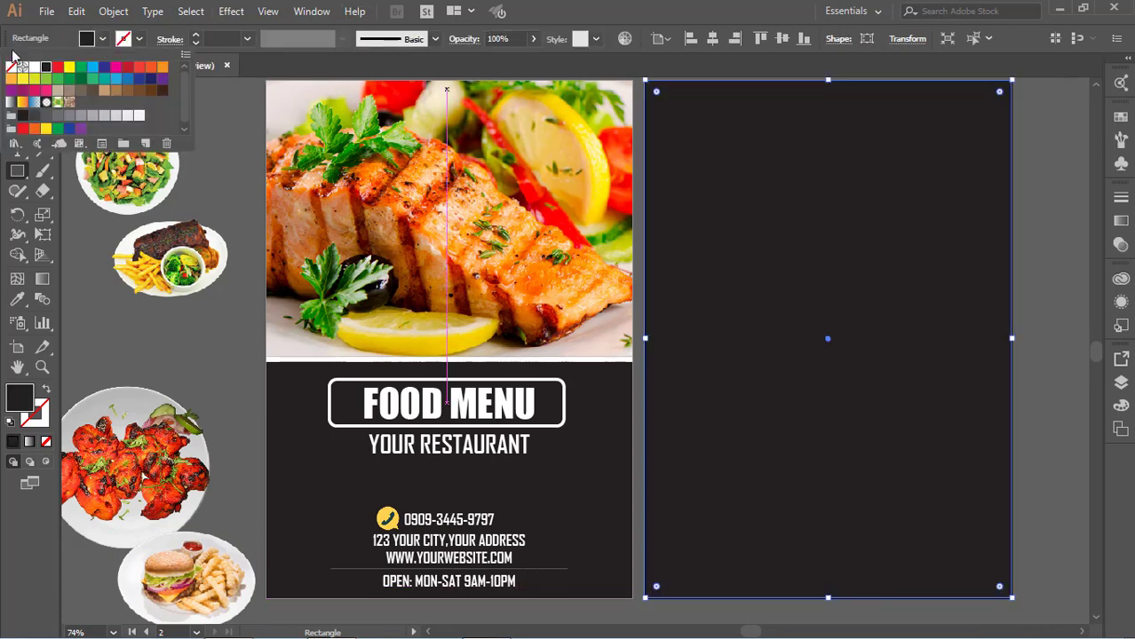
pyautogui.click(17, 86)
pyautogui.click(127, 163)
pyautogui.click(222, 120)
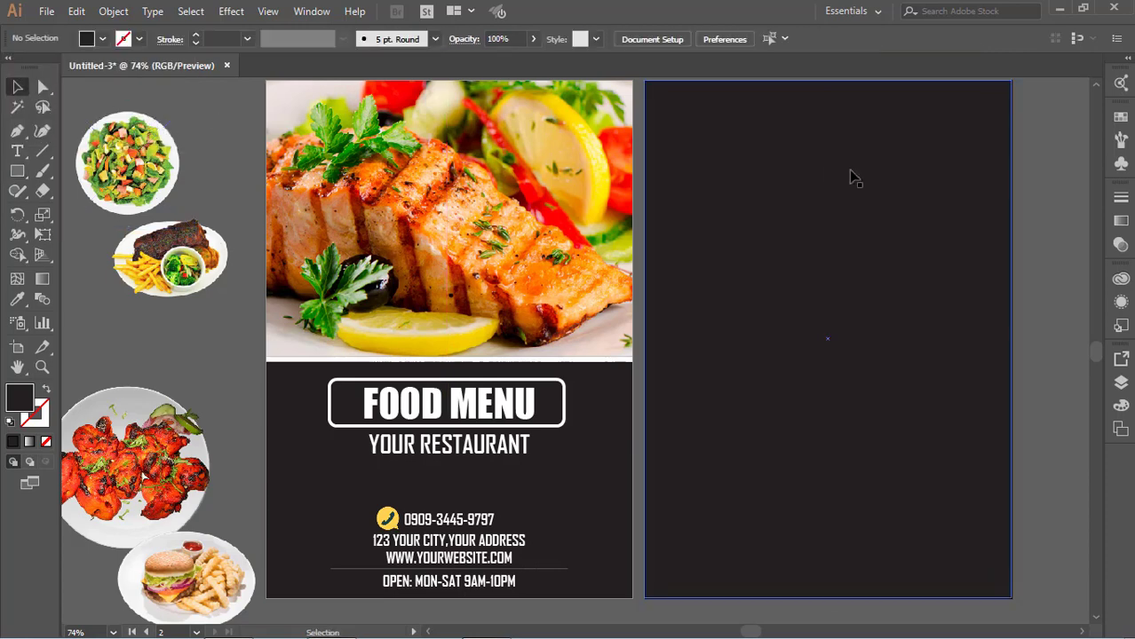
# - Check the dark page rectangle and bring the cover page back into view
pyautogui.click(1015, 336)
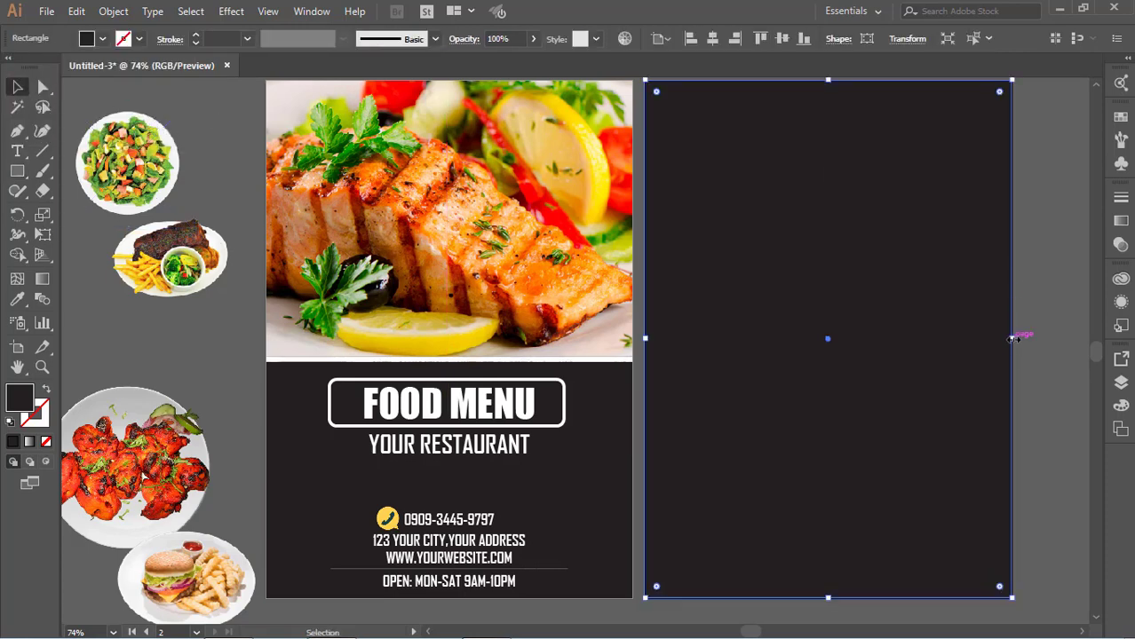
pyautogui.scroll(5, 1092, 298)
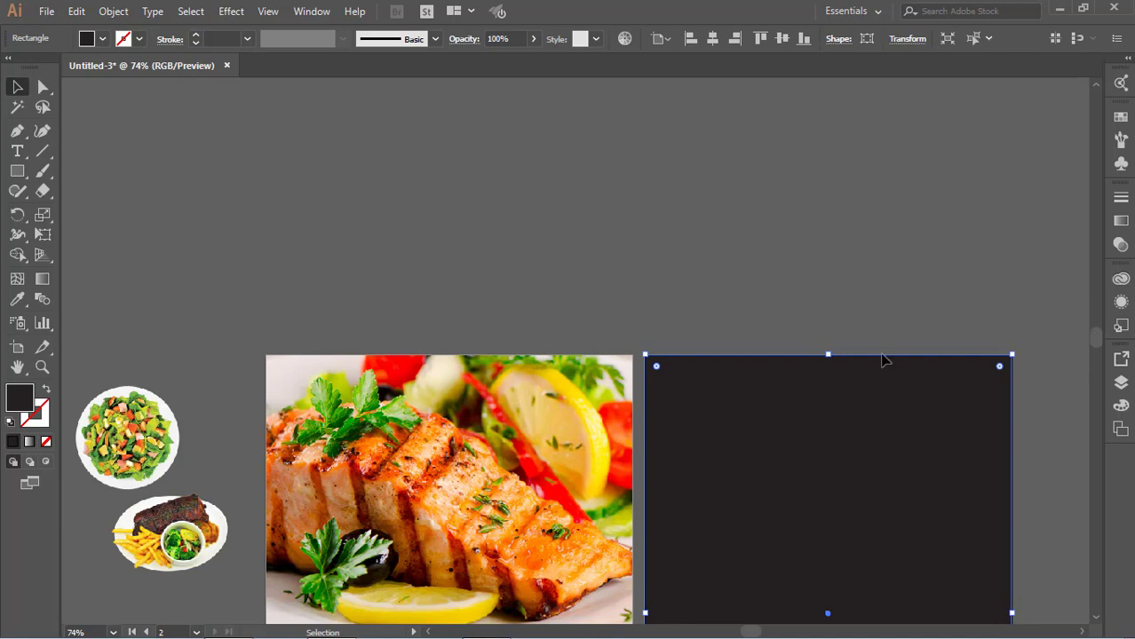
pyautogui.keyDown('shift'); pyautogui.click(853, 451); pyautogui.keyUp('shift')
pyautogui.moveTo(853, 332); pyautogui.dragTo(866, 134)
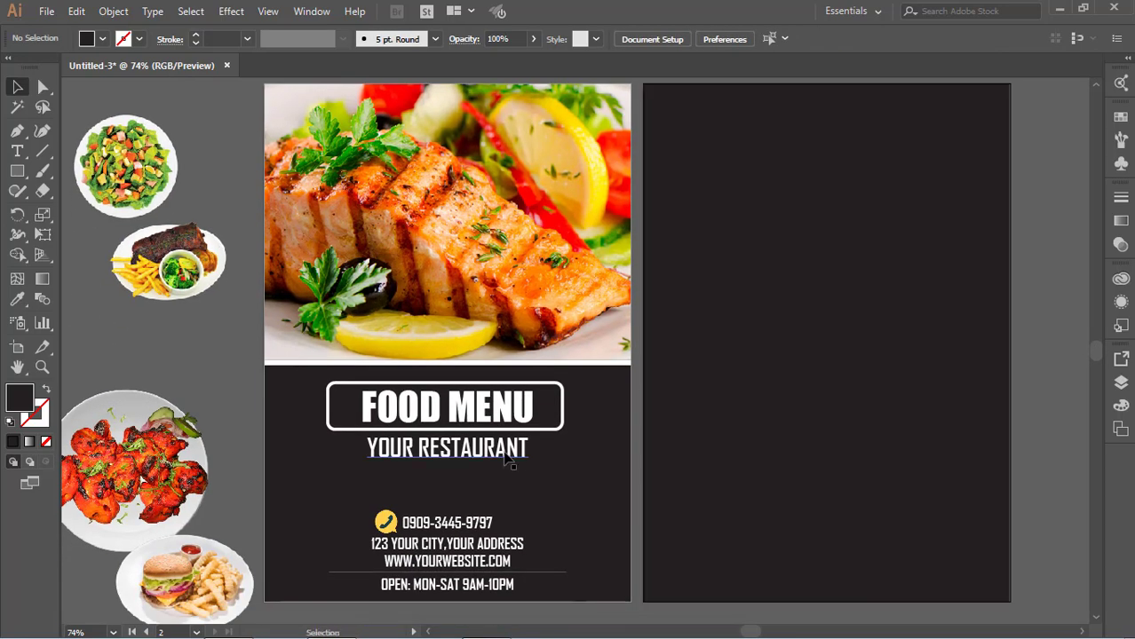
pyautogui.click(508, 460)
pyautogui.click(238, 406)
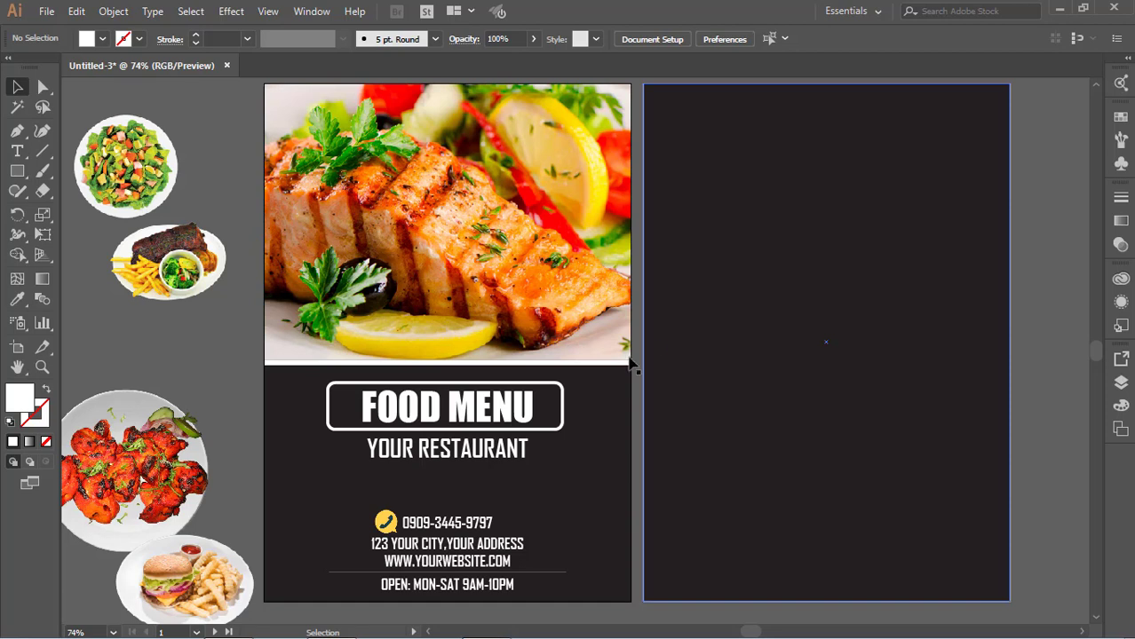
# - Copy the FOOD MENU heading to the top of the inside page, in front, smaller
pyautogui.click(491, 405)
pyautogui.moveTo(495, 405); pyautogui.dragTo(859, 106)
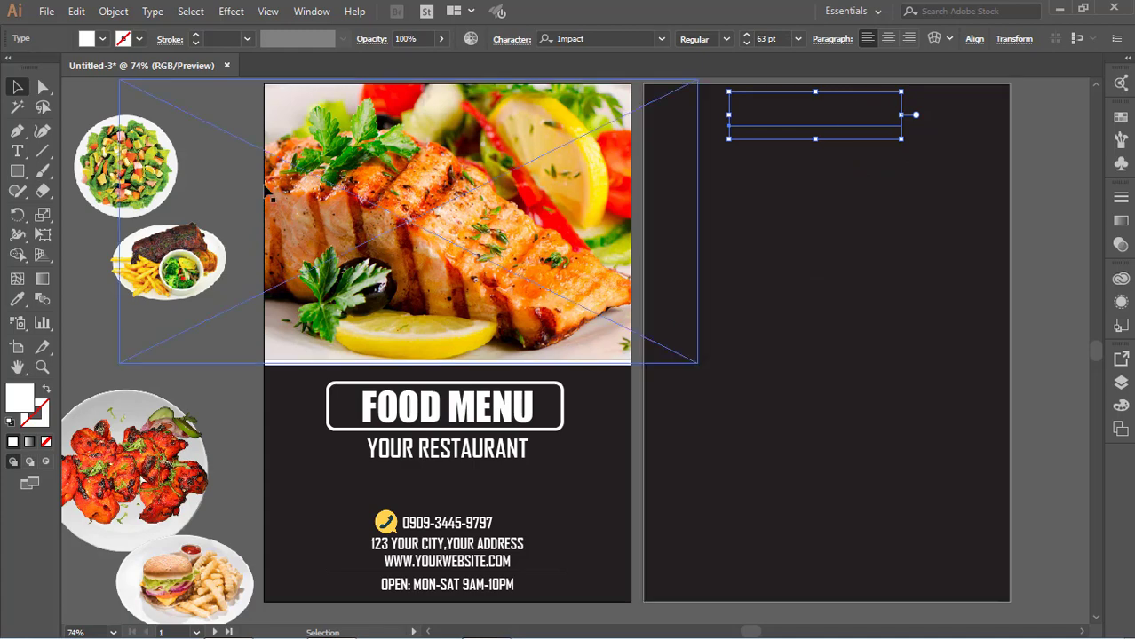
pyautogui.rightClick(841, 123)
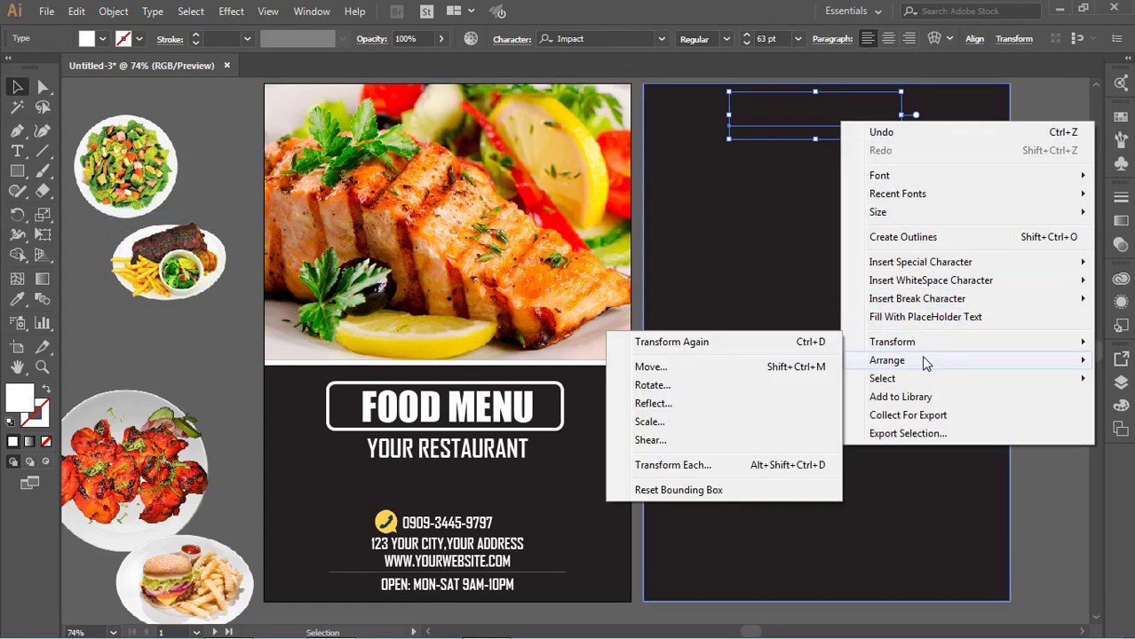
pyautogui.click(784, 361)
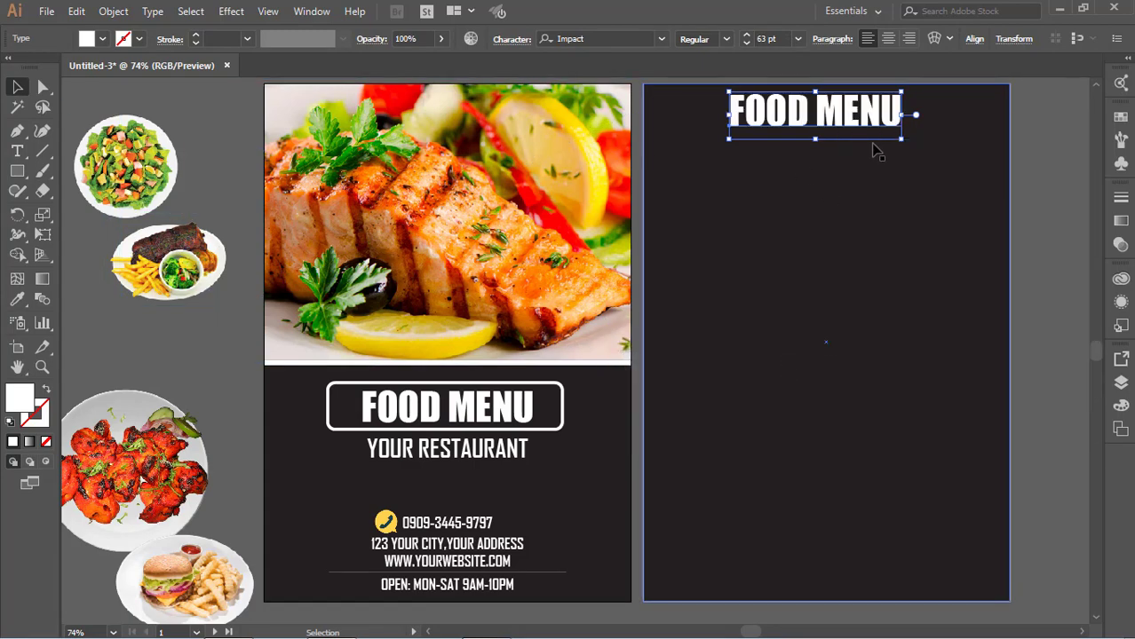
pyautogui.moveTo(902, 93)
pyautogui.mouseDown()
pyautogui.moveTo(868, 101)
pyautogui.moveTo(888, 128)
pyautogui.mouseUp()
pyautogui.click(963, 165)
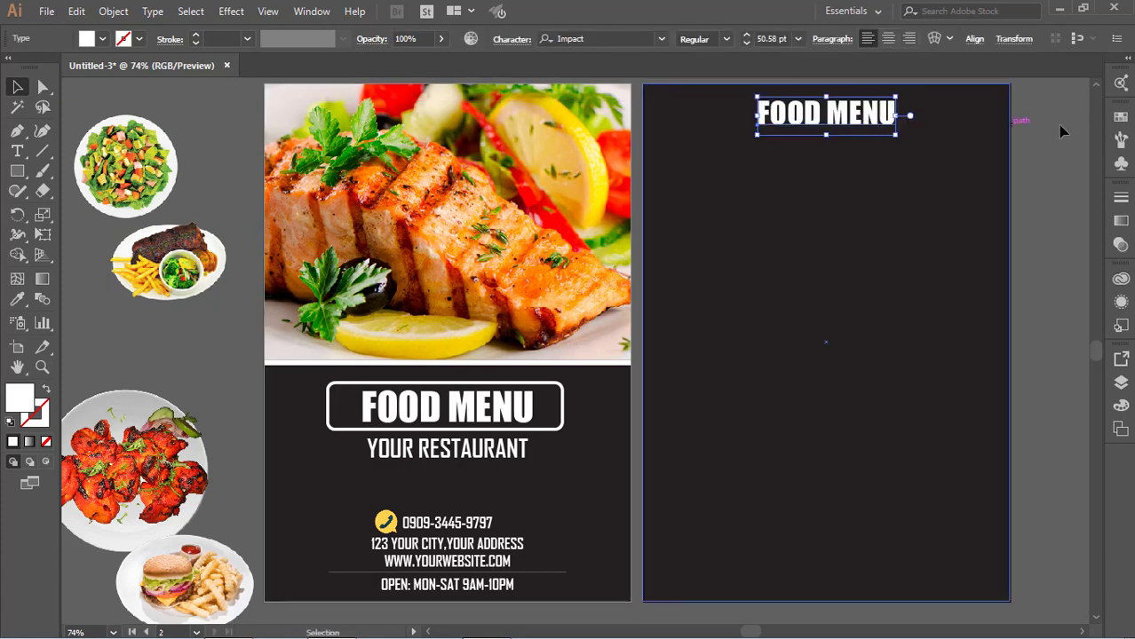
pyautogui.hotkey('ctrl', 'shift', 'a')
pyautogui.click(842, 124)
pyautogui.moveTo(894, 99); pyautogui.dragTo(830, 112)
pyautogui.click(975, 131)
pyautogui.click(1050, 112)
# - Draw a thin line left of FOOD MENU and duplicate it to the right
pyautogui.click(17, 170)
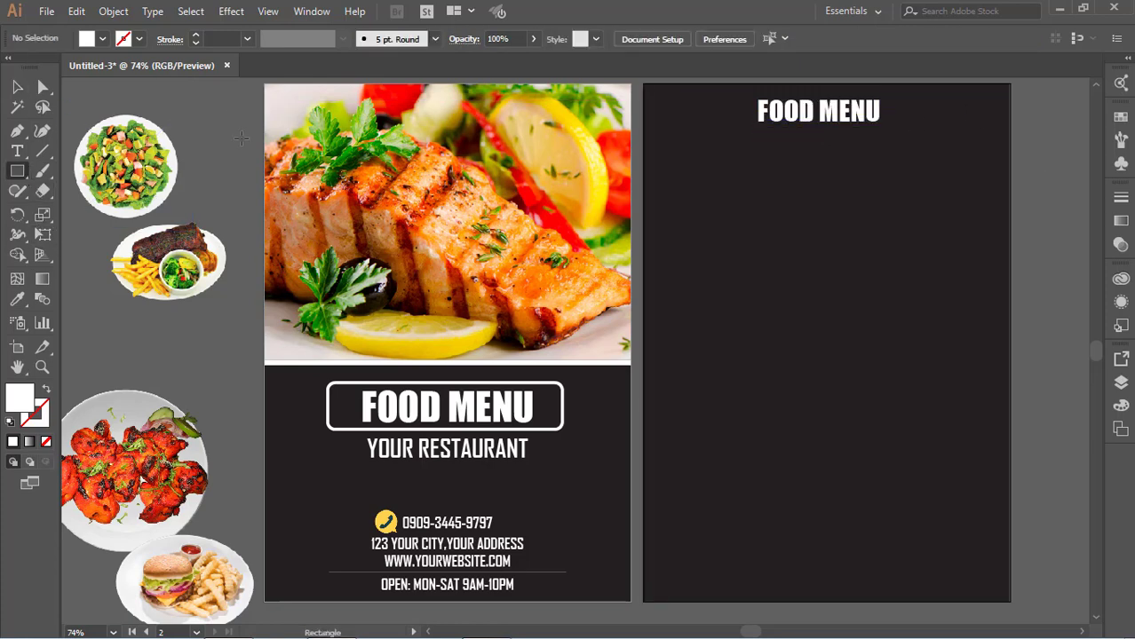
pyautogui.moveTo(652, 111); pyautogui.dragTo(756, 113)
pyautogui.press('v')
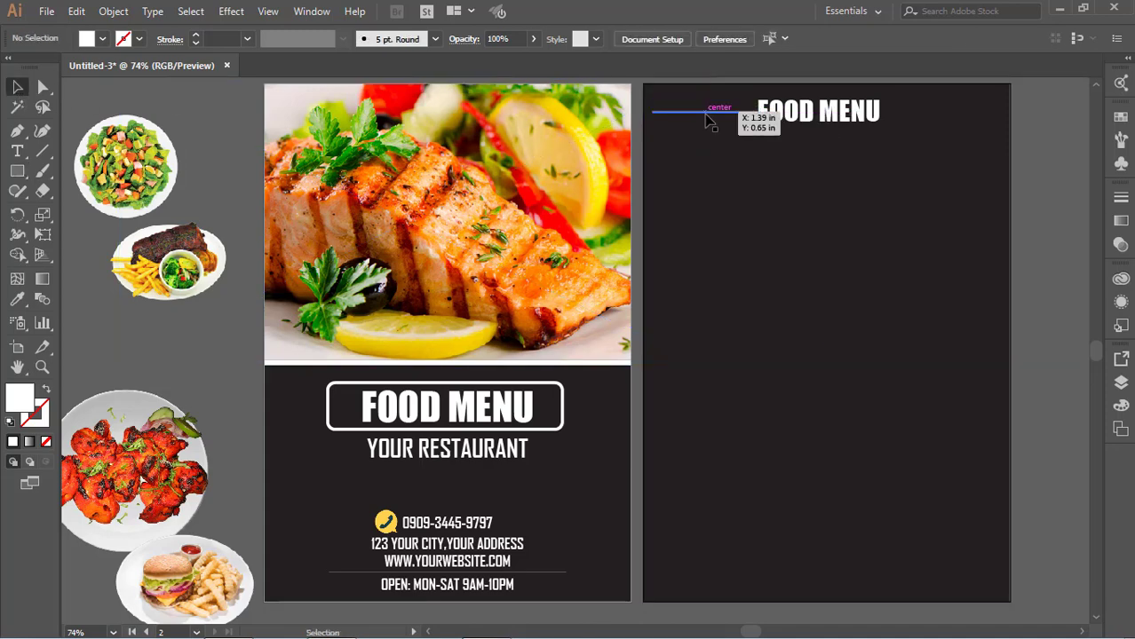
pyautogui.moveTo(710, 122); pyautogui.dragTo(938, 113)
pyautogui.click(884, 185)
pyautogui.click(860, 125)
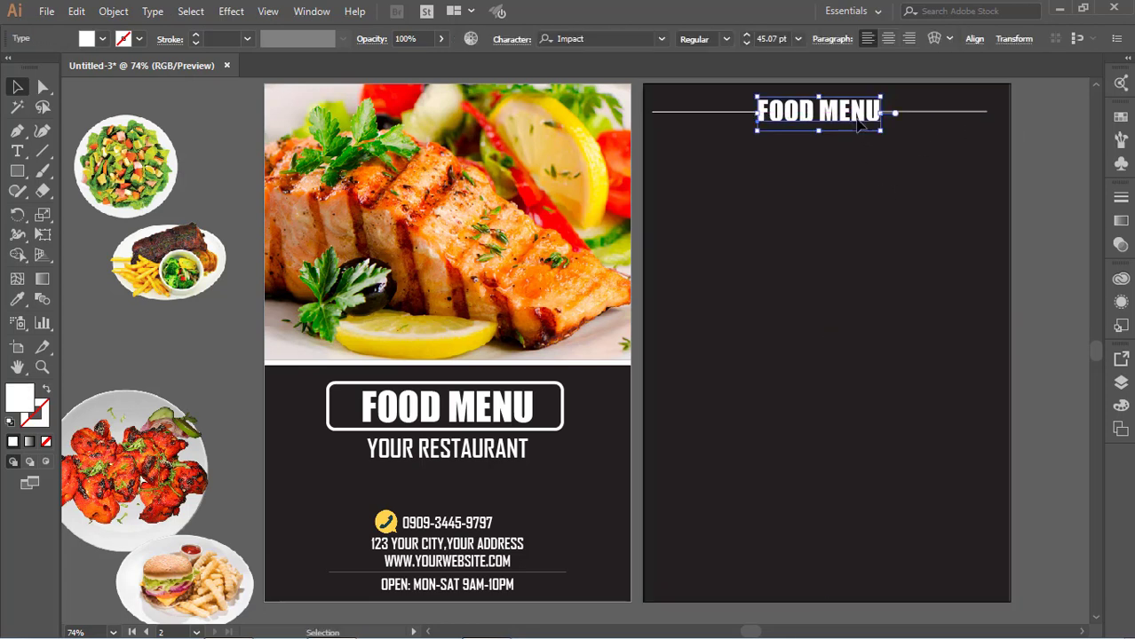
pyautogui.click(867, 208)
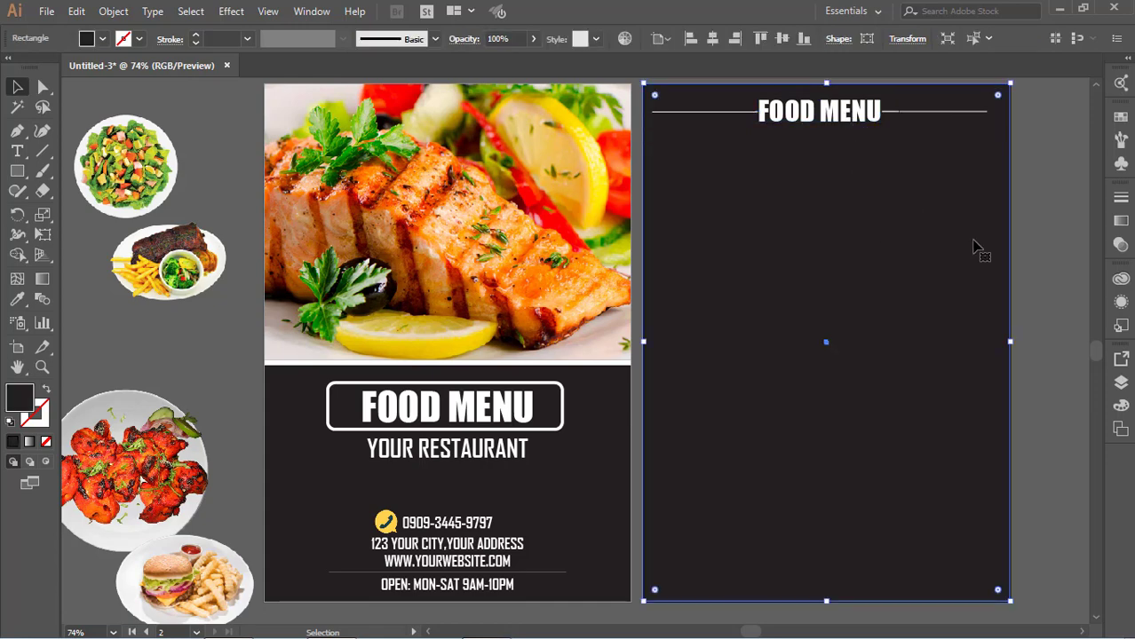
# - Bring the salad photo in front on the inside page, shrink it, and place it upper left
pyautogui.moveTo(152, 166); pyautogui.dragTo(731, 231)
pyautogui.rightClick(728, 231)
pyautogui.moveTo(772, 346)
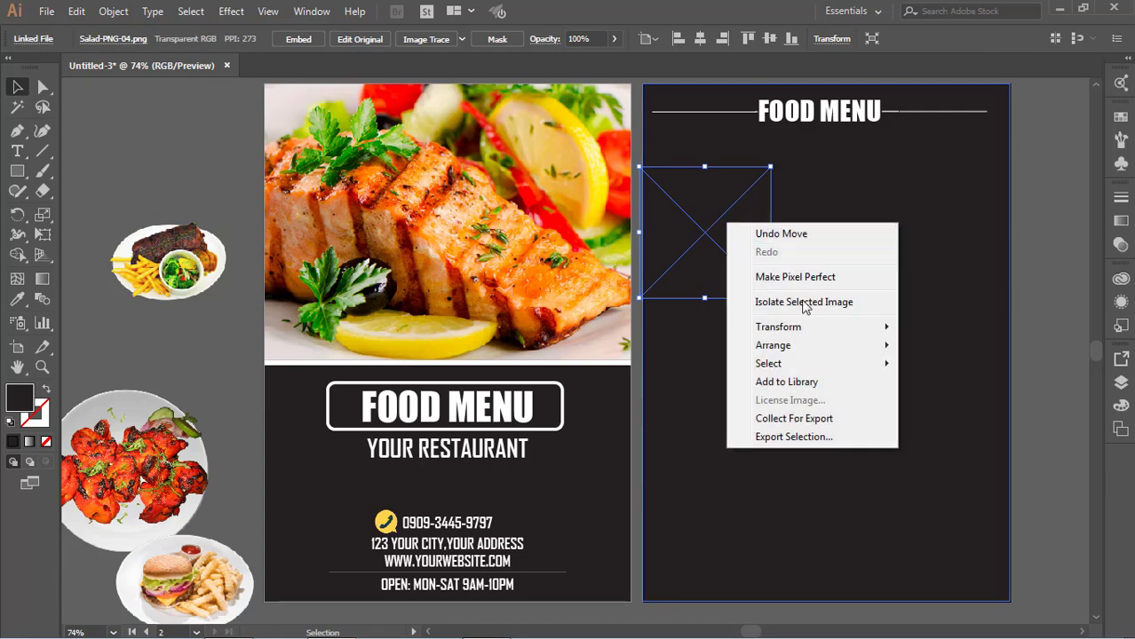
pyautogui.click(932, 346)
pyautogui.click(1029, 239)
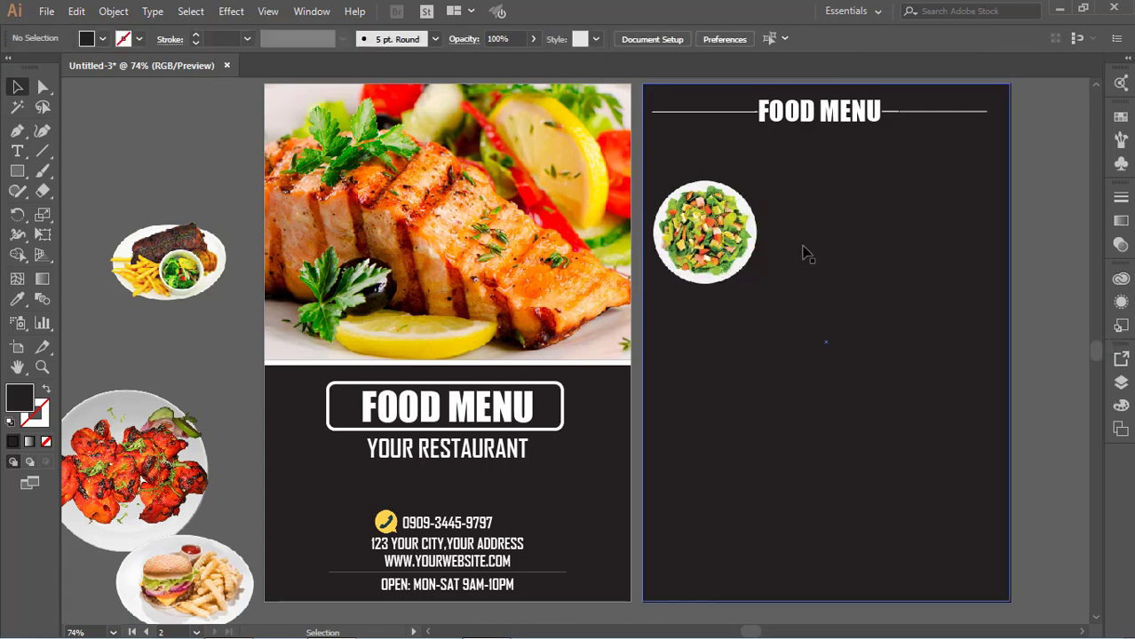
pyautogui.moveTo(737, 249); pyautogui.dragTo(750, 219)
pyautogui.moveTo(783, 138); pyautogui.dragTo(760, 162)
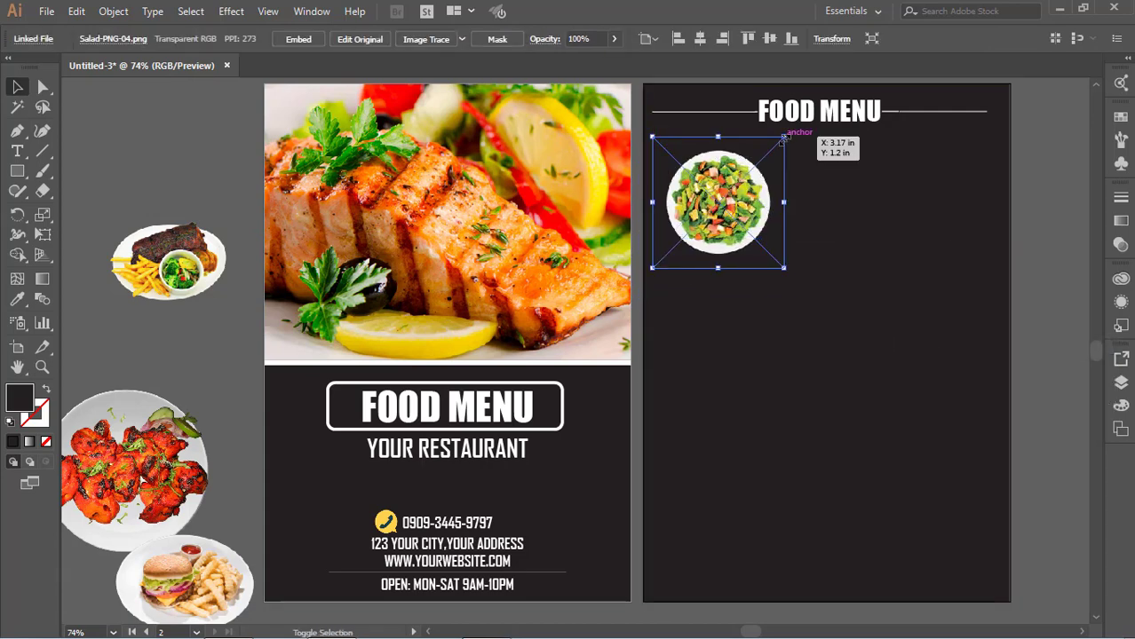
pyautogui.moveTo(727, 206); pyautogui.dragTo(727, 182)
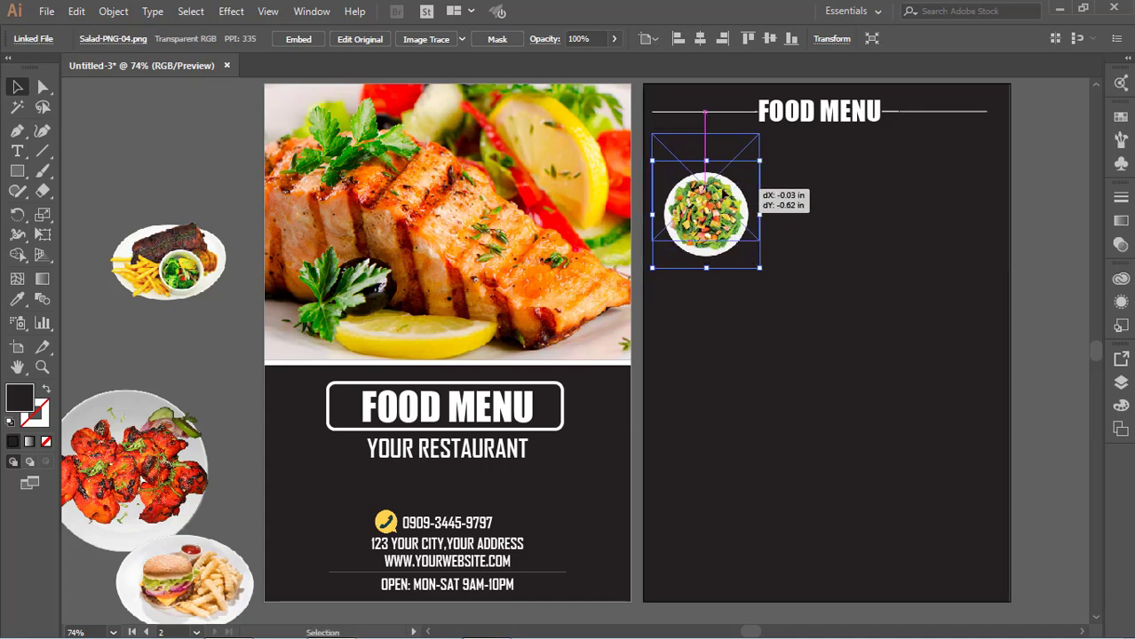
pyautogui.moveTo(753, 147); pyautogui.dragTo(742, 152)
pyautogui.moveTo(715, 205); pyautogui.dragTo(735, 220)
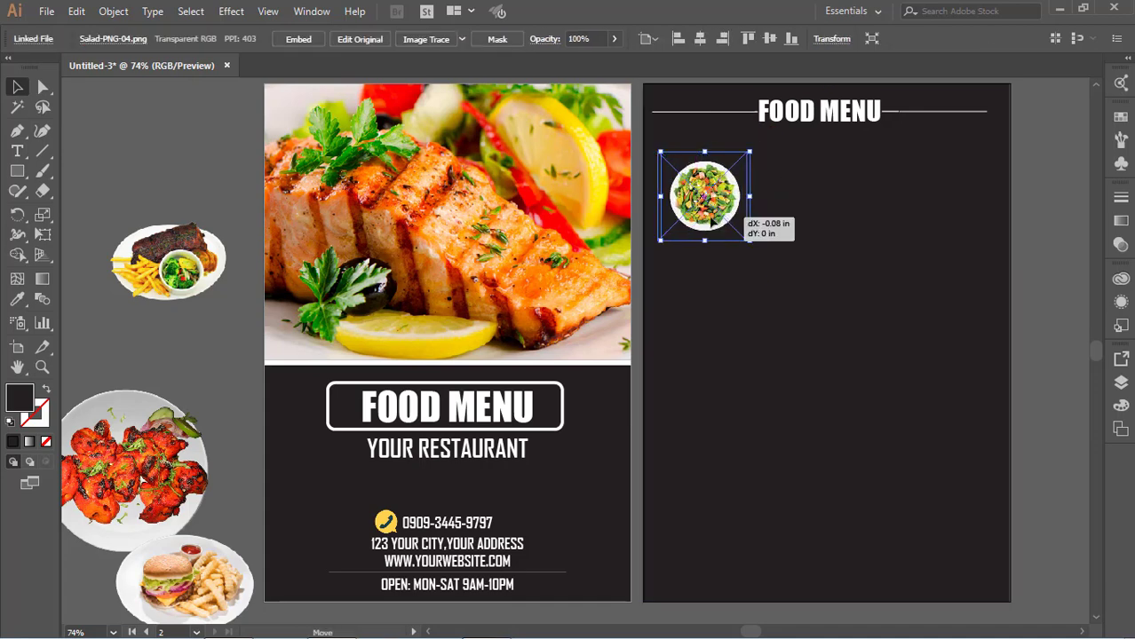
pyautogui.click(1027, 213)
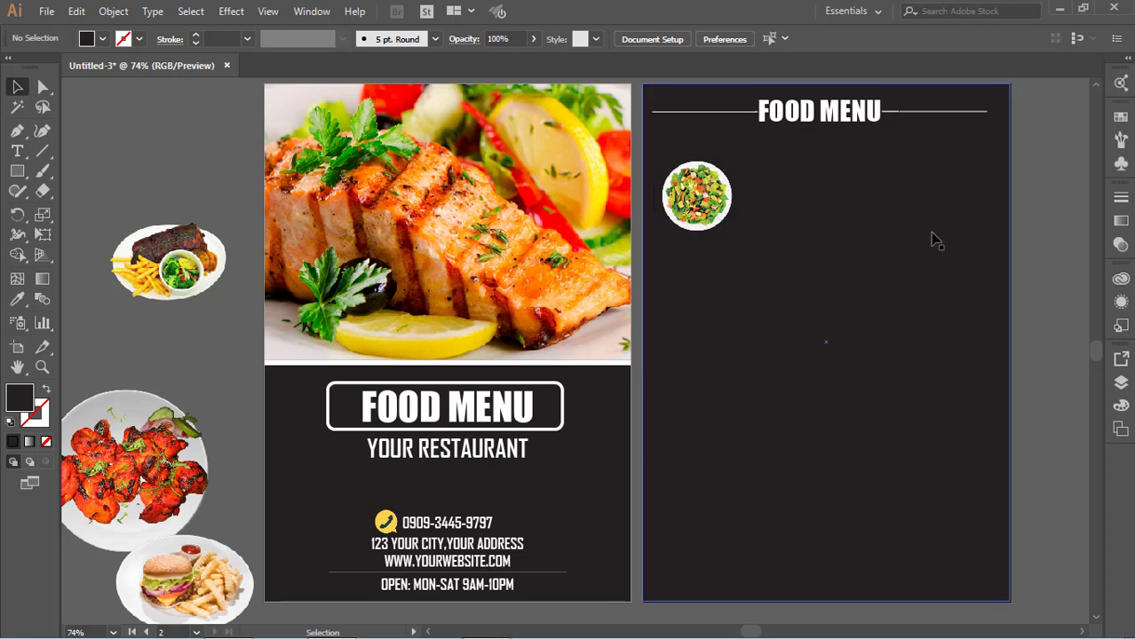
# - Add a SALAD text line under the FOOD MENU heading and colour it green
pyautogui.press('t')
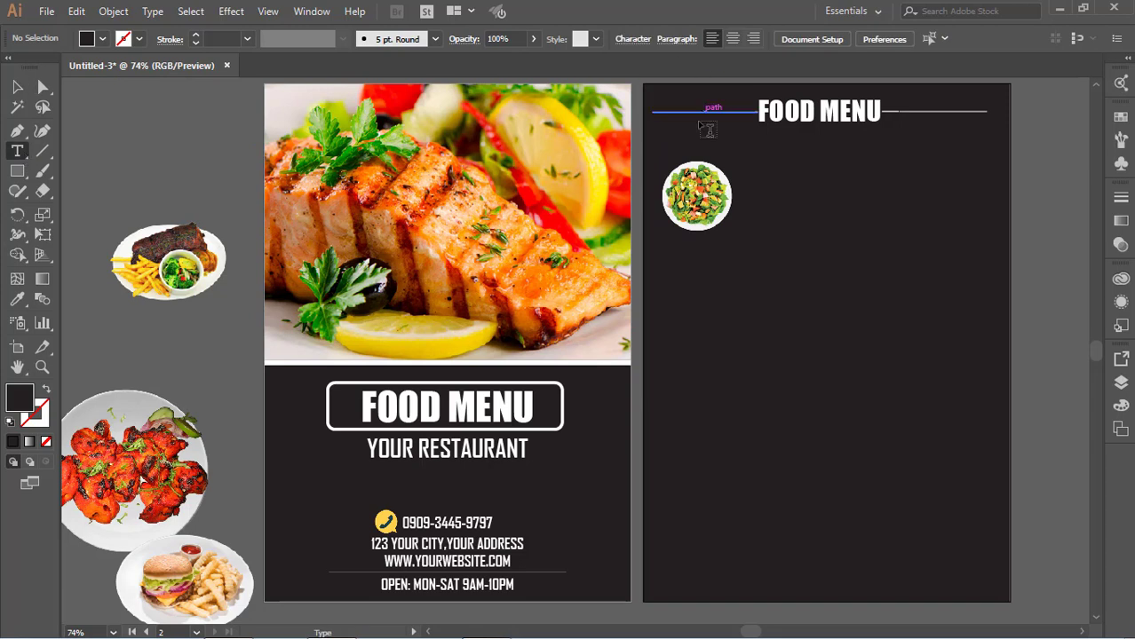
pyautogui.click(704, 137)
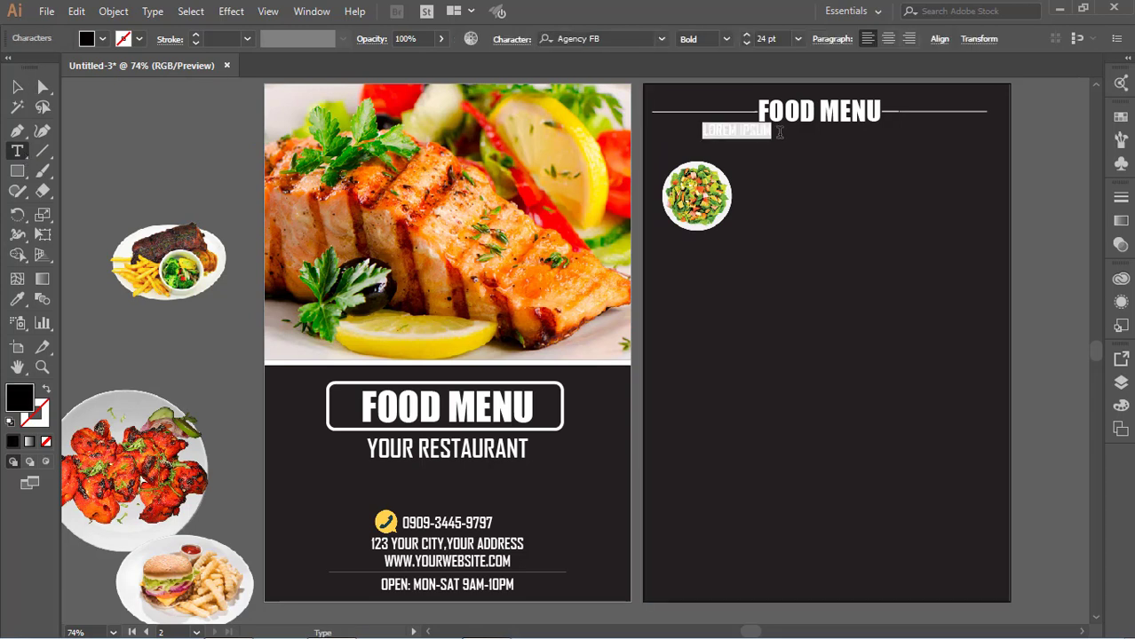
pyautogui.write('SALAD')
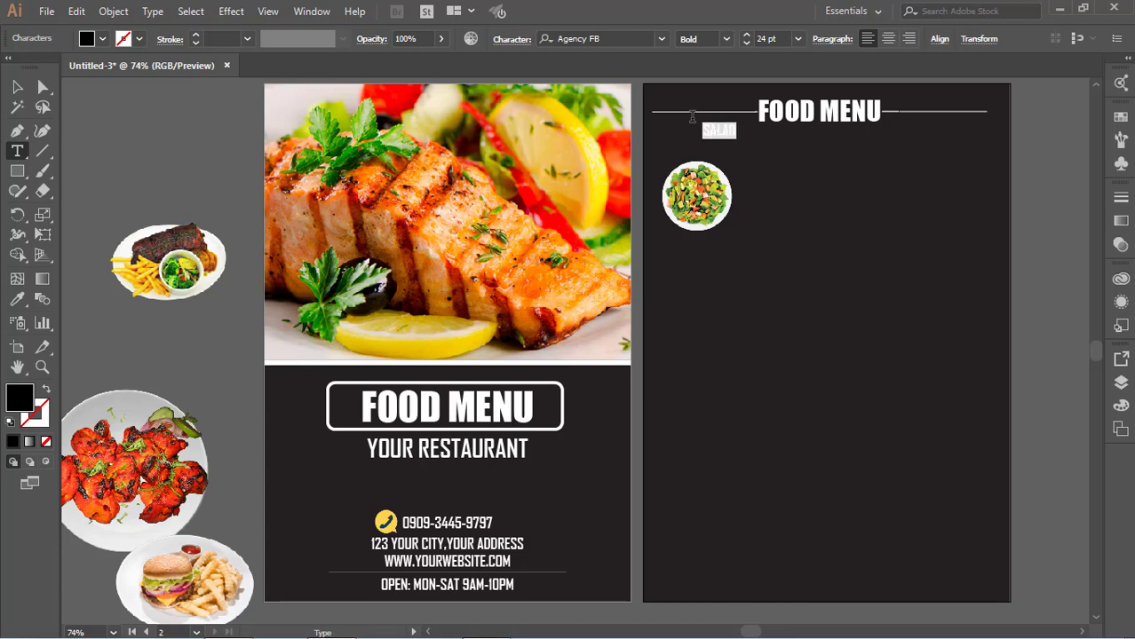
pyautogui.click(103, 38)
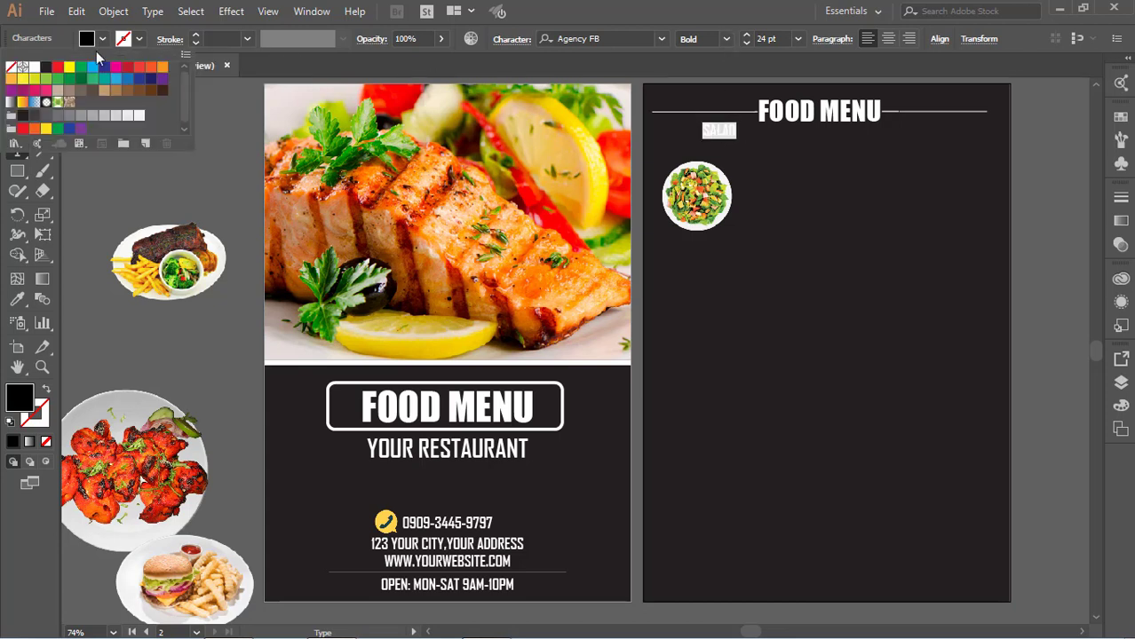
pyautogui.click(82, 67)
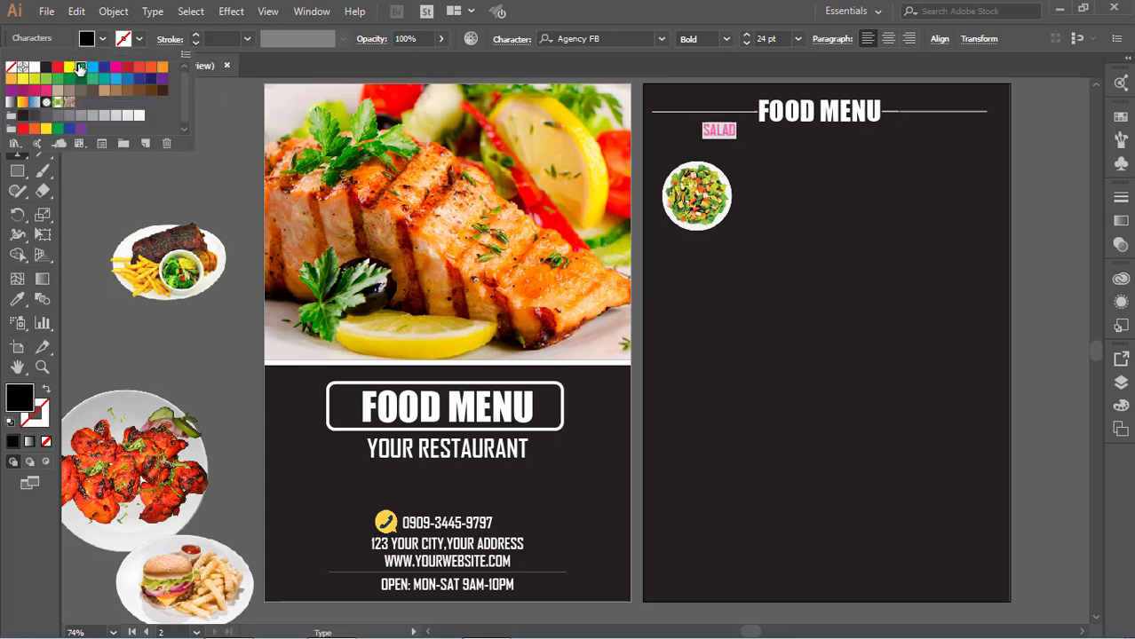
pyautogui.press('Escape')
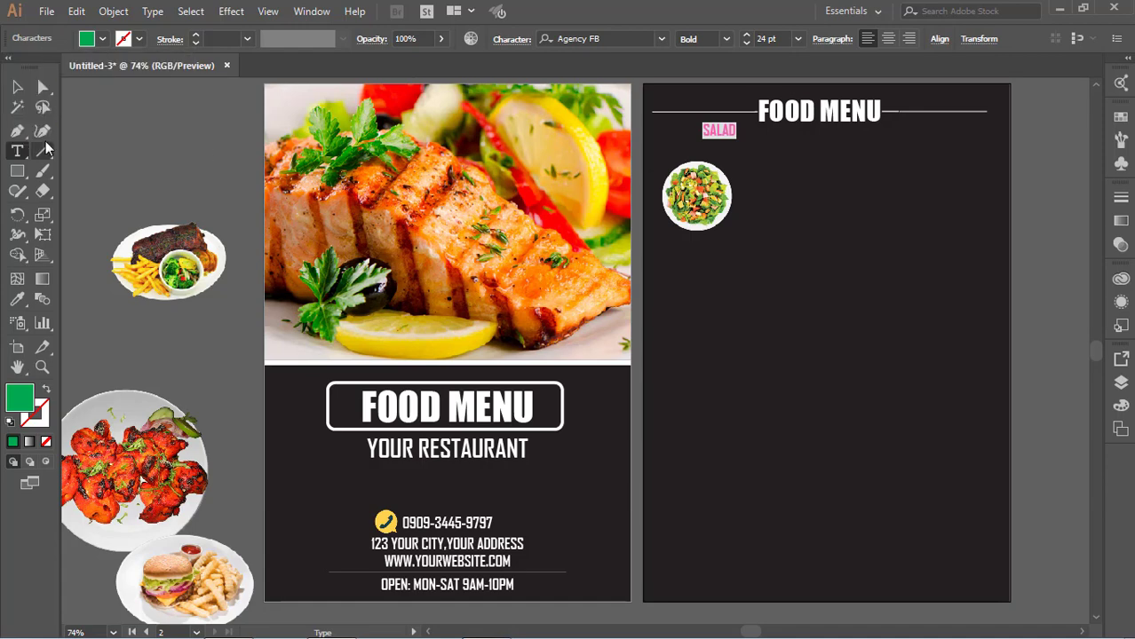
# - Recolour the SALAD text white and position it above the salad photo
pyautogui.click(104, 142)
pyautogui.moveTo(727, 132); pyautogui.dragTo(721, 149)
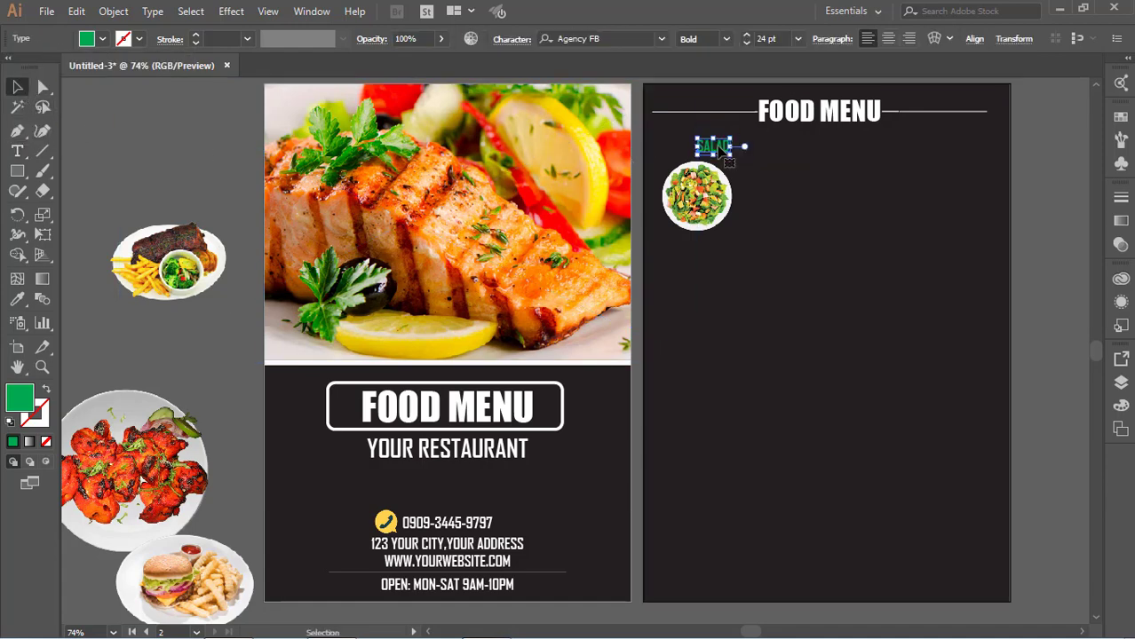
pyautogui.click(104, 40)
pyautogui.click(129, 68)
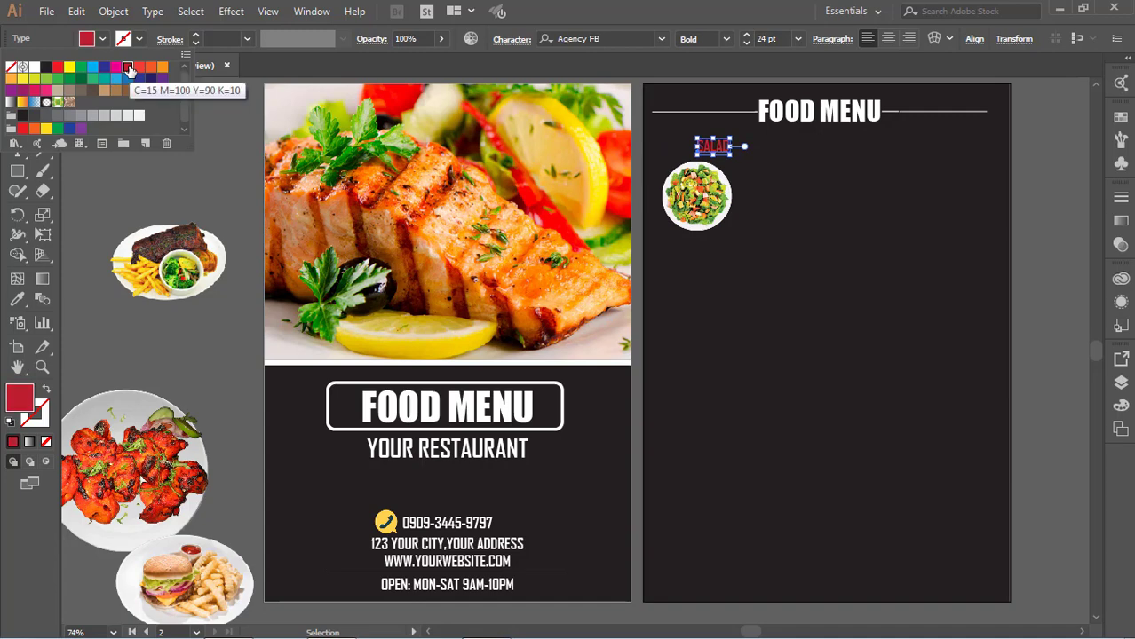
pyautogui.click(34, 67)
pyautogui.press('Escape')
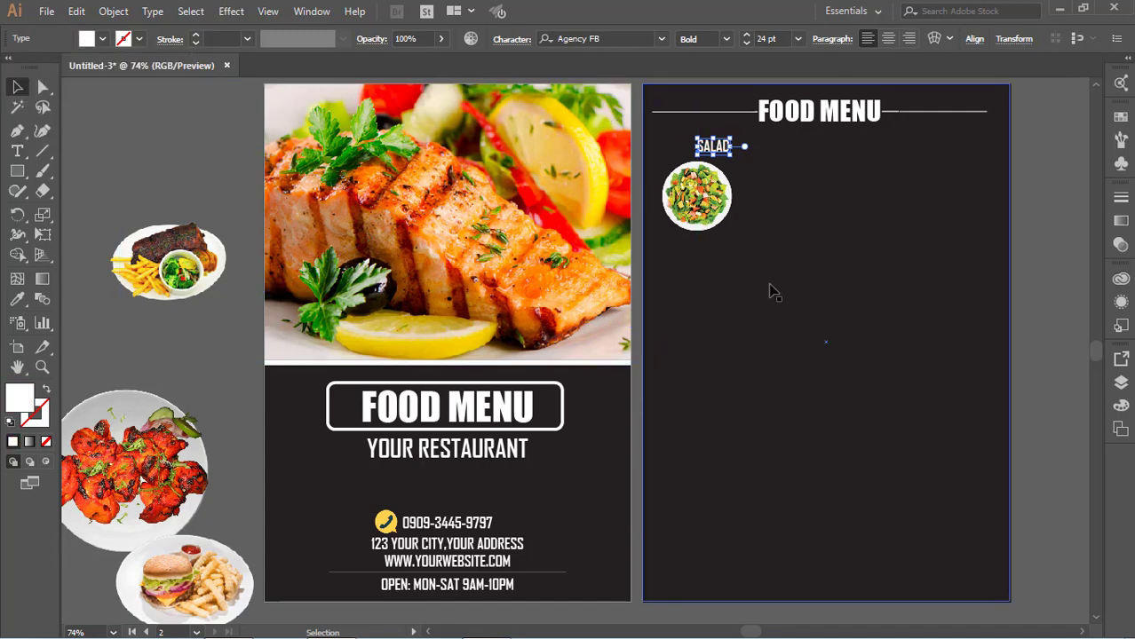
pyautogui.click(768, 292)
pyautogui.moveTo(728, 152); pyautogui.dragTo(739, 142)
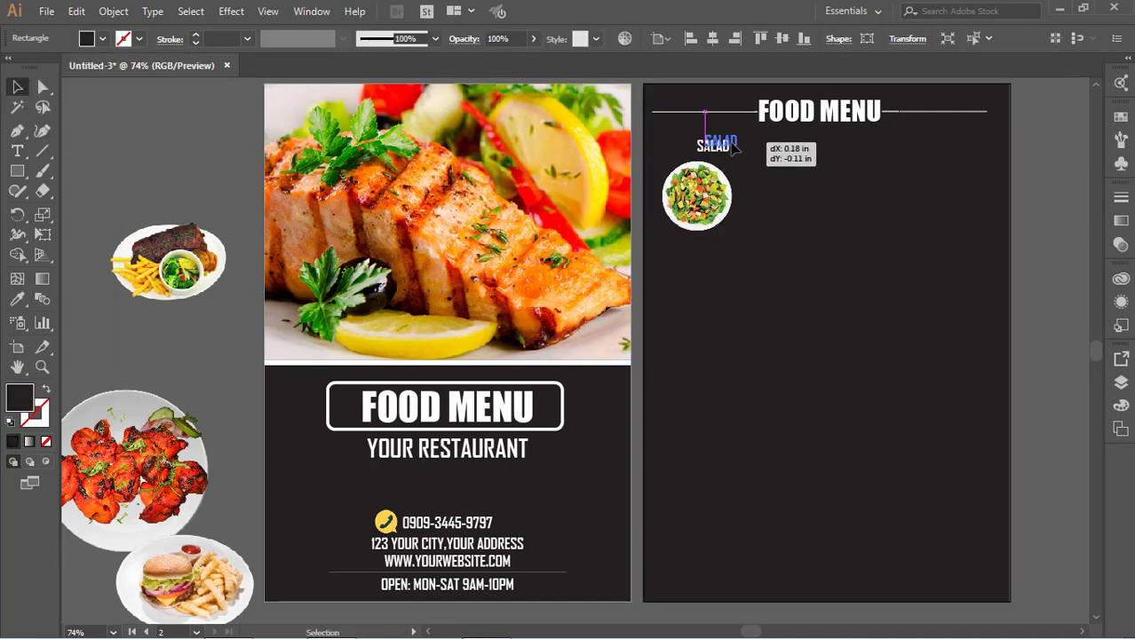
pyautogui.click(761, 178)
# - Set SALAD to 36 pt, then scale it down slightly by a corner
pyautogui.click(721, 140)
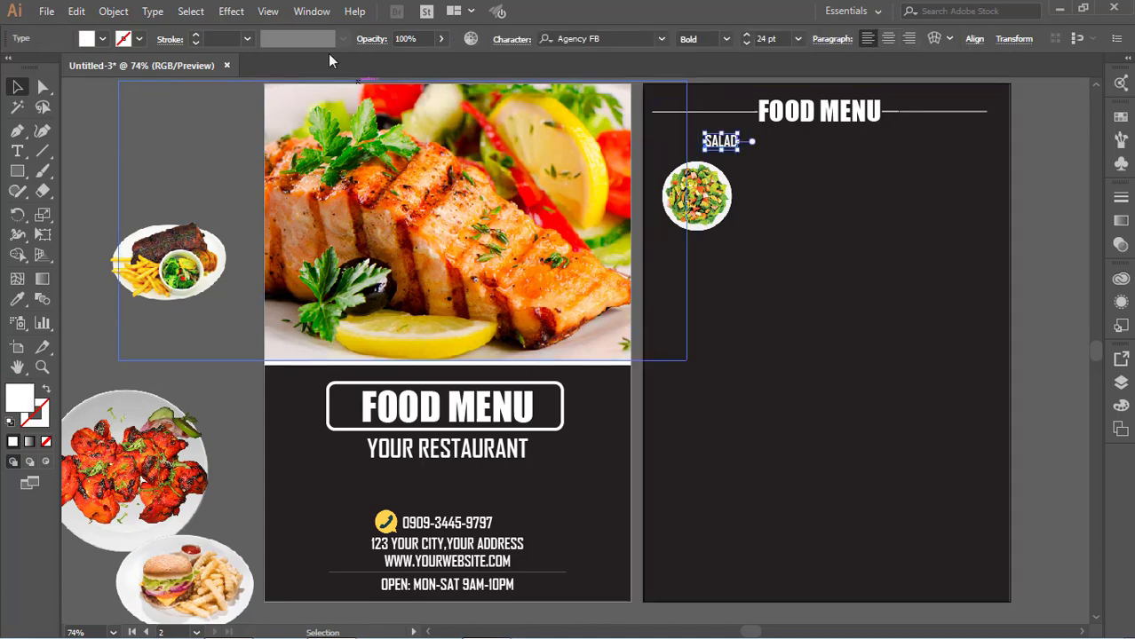
pyautogui.click(796, 38)
pyautogui.click(817, 287)
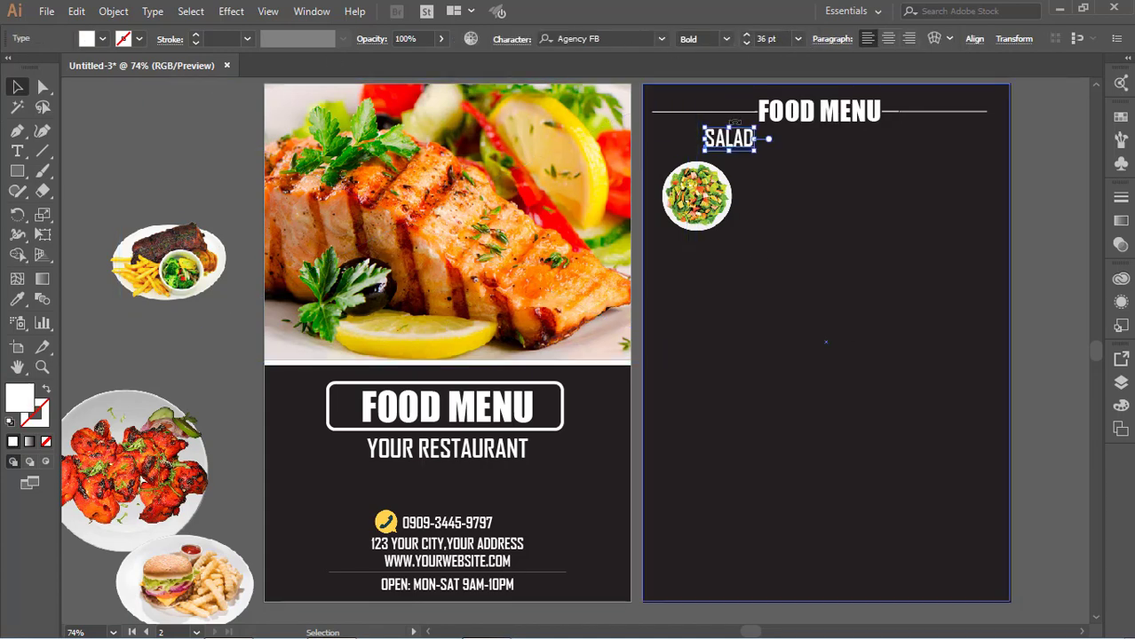
pyautogui.moveTo(759, 129); pyautogui.dragTo(751, 131)
# - Preview SALAD in several fonts by stepping through the font field
pyautogui.click(862, 195)
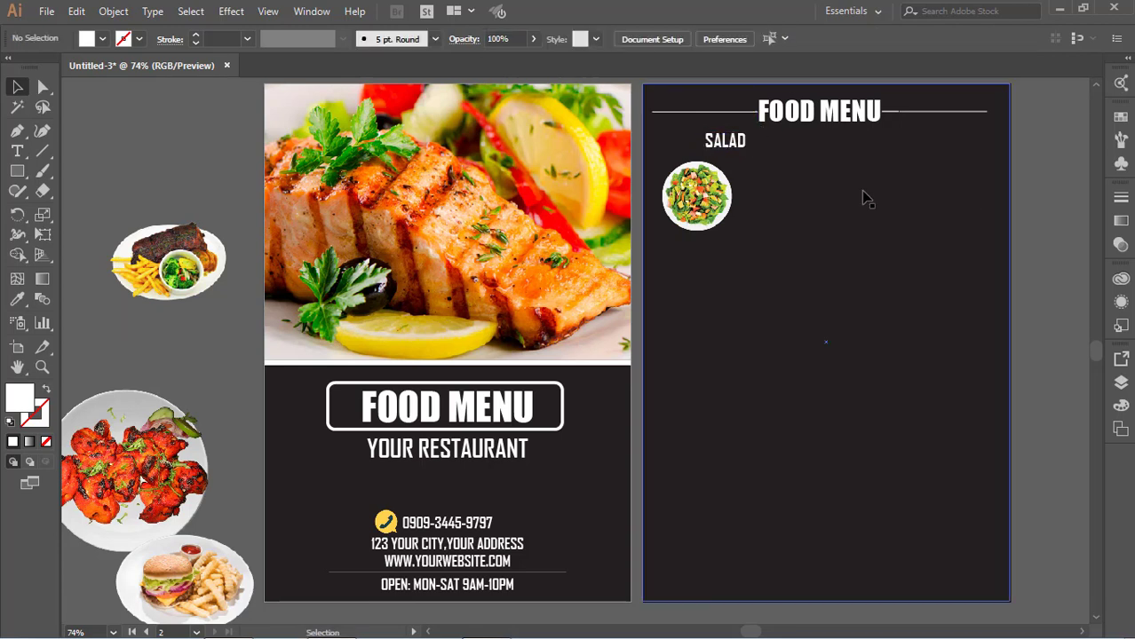
pyautogui.click(742, 145)
pyautogui.click(608, 34)
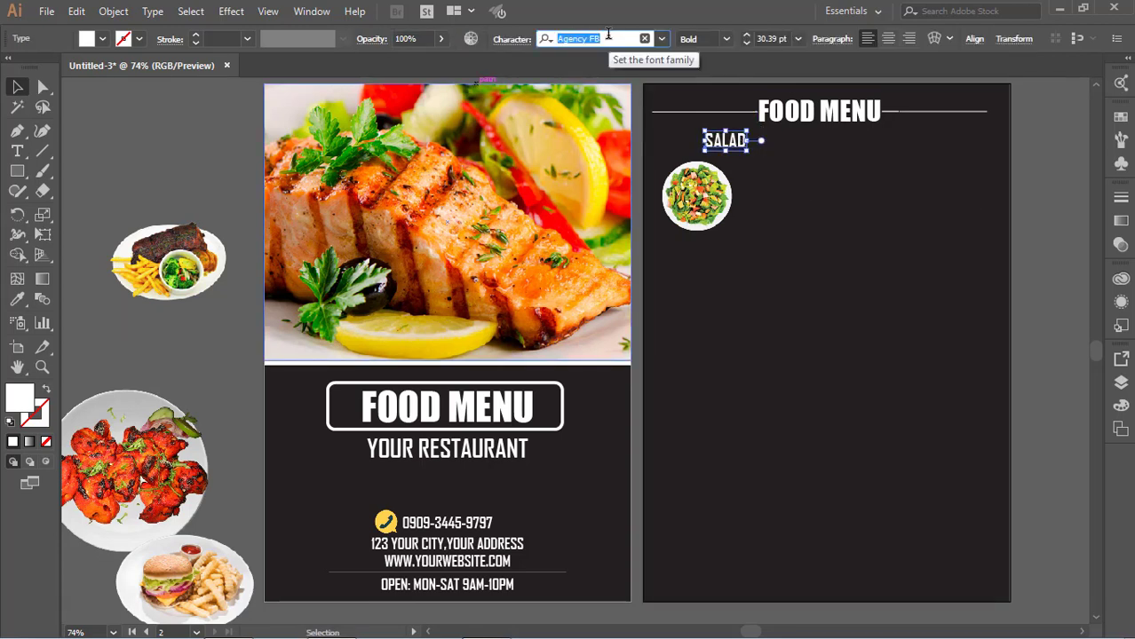
pyautogui.press('Down')
pyautogui.press('Down')
pyautogui.press('Down')
pyautogui.press('Down')
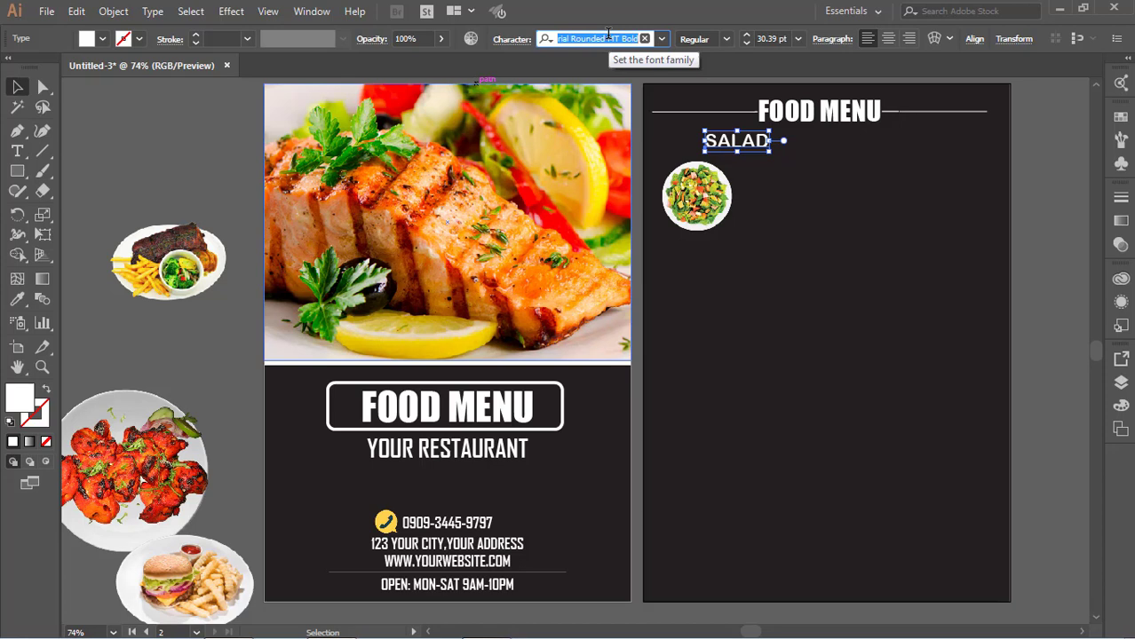
pyautogui.press('Down')
pyautogui.press('Down')
pyautogui.press('Down')
pyautogui.press('Down')
pyautogui.press('Down')
pyautogui.press('Down')
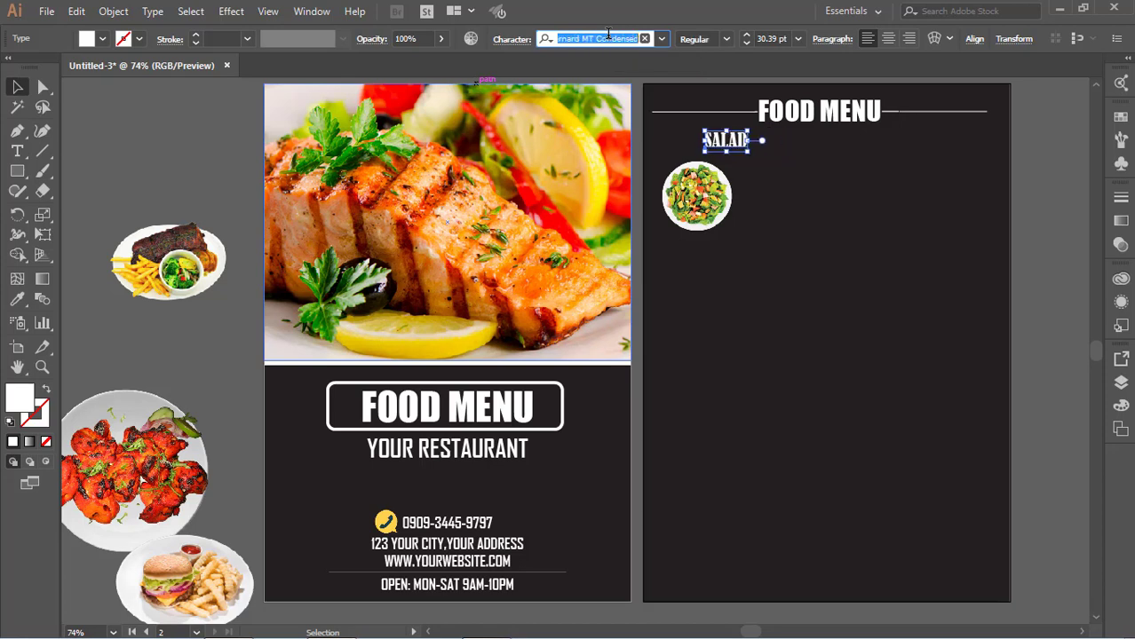
pyautogui.press('Down')
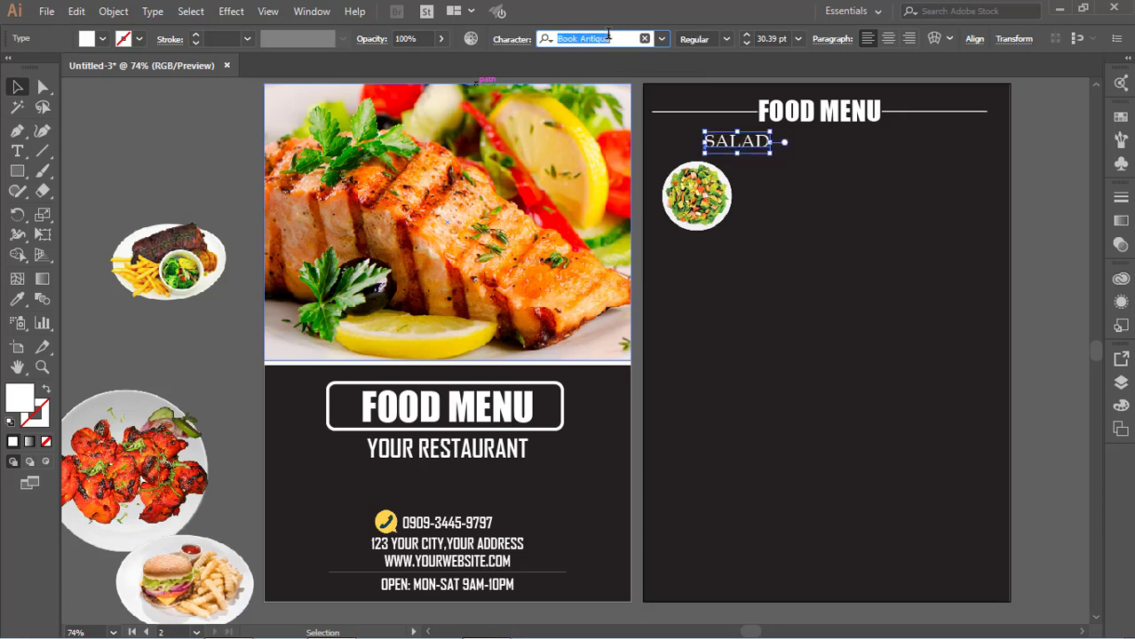
pyautogui.press('Down')
pyautogui.press('Down')
pyautogui.press('Down')
pyautogui.press('Down')
pyautogui.press('Down')
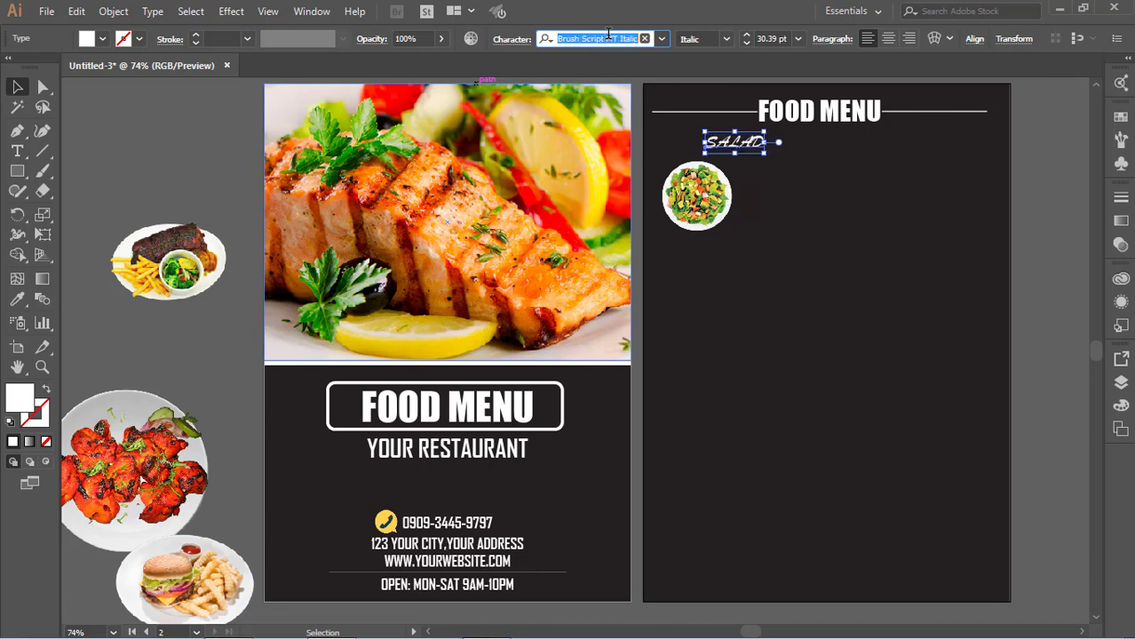
pyautogui.press('Down')
pyautogui.press('Down')
pyautogui.press('Down')
pyautogui.press('Down')
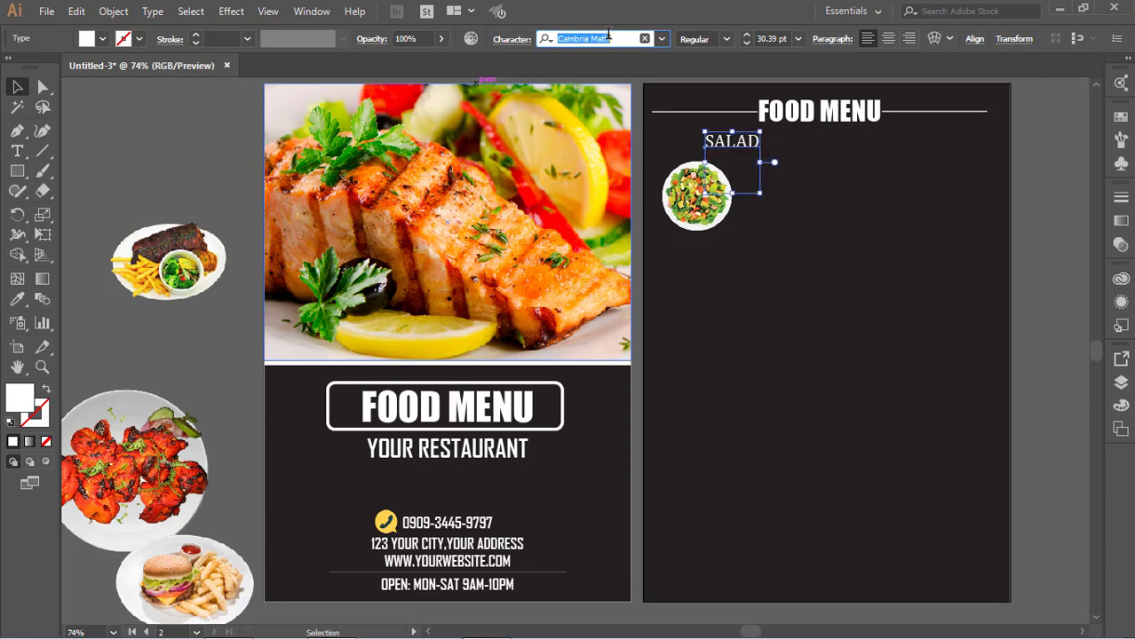
pyautogui.press('Down')
pyautogui.press('Down')
pyautogui.press('Down')
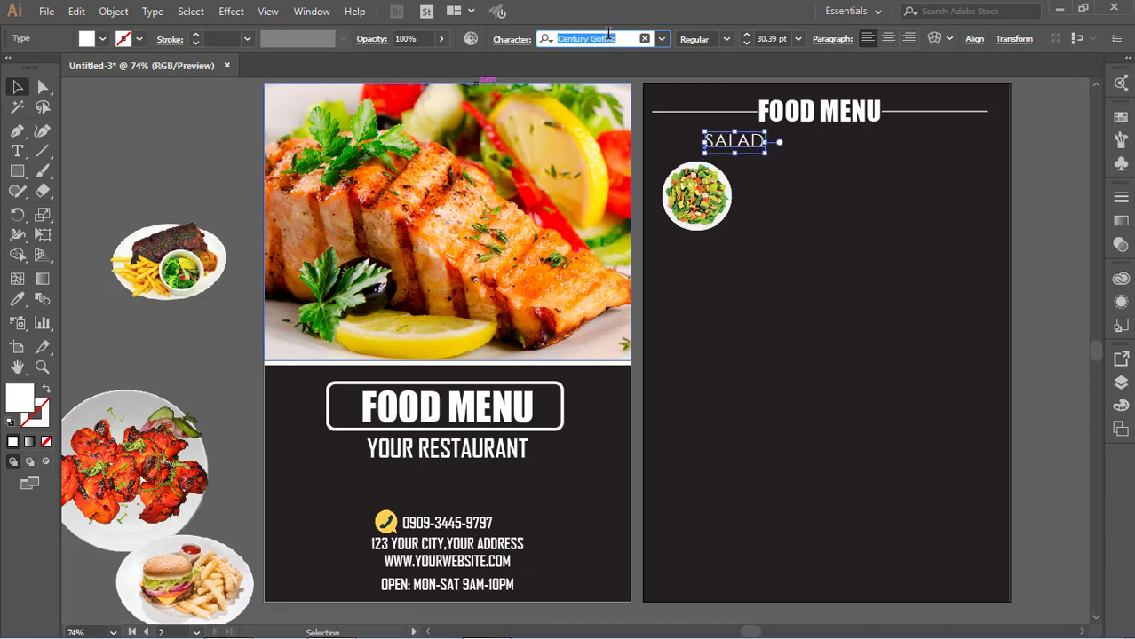
pyautogui.press('Down')
pyautogui.press('Down')
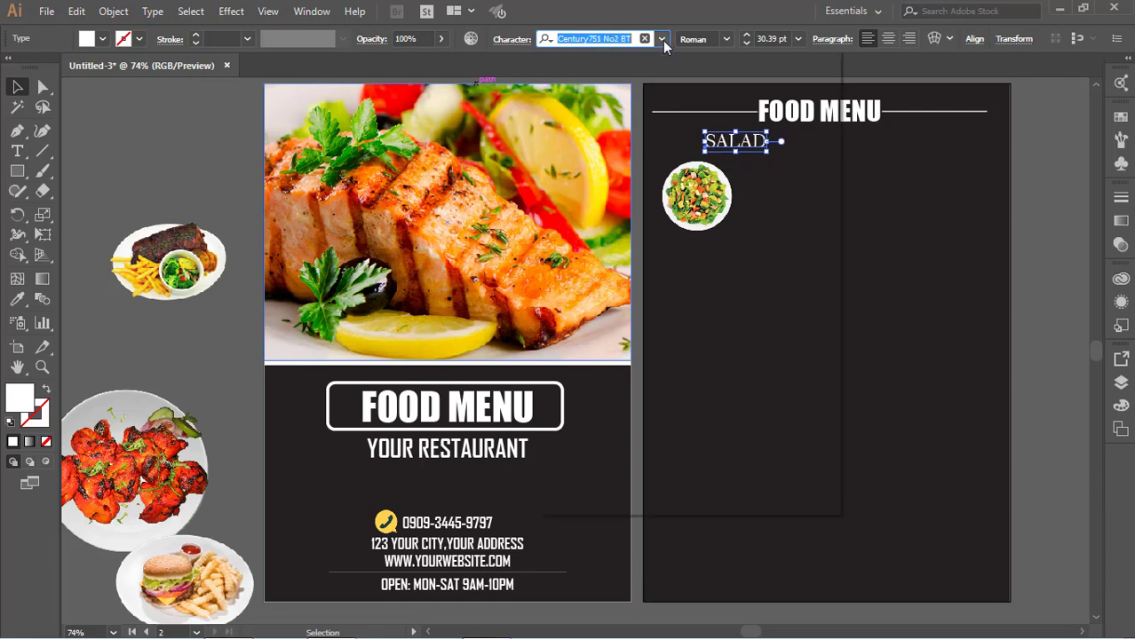
# - Apply Edwardian Script ITC to SALAD from the font list
pyautogui.click(662, 40)
pyautogui.scroll(-3, 750, 284)
pyautogui.scroll(-2, 729, 301)
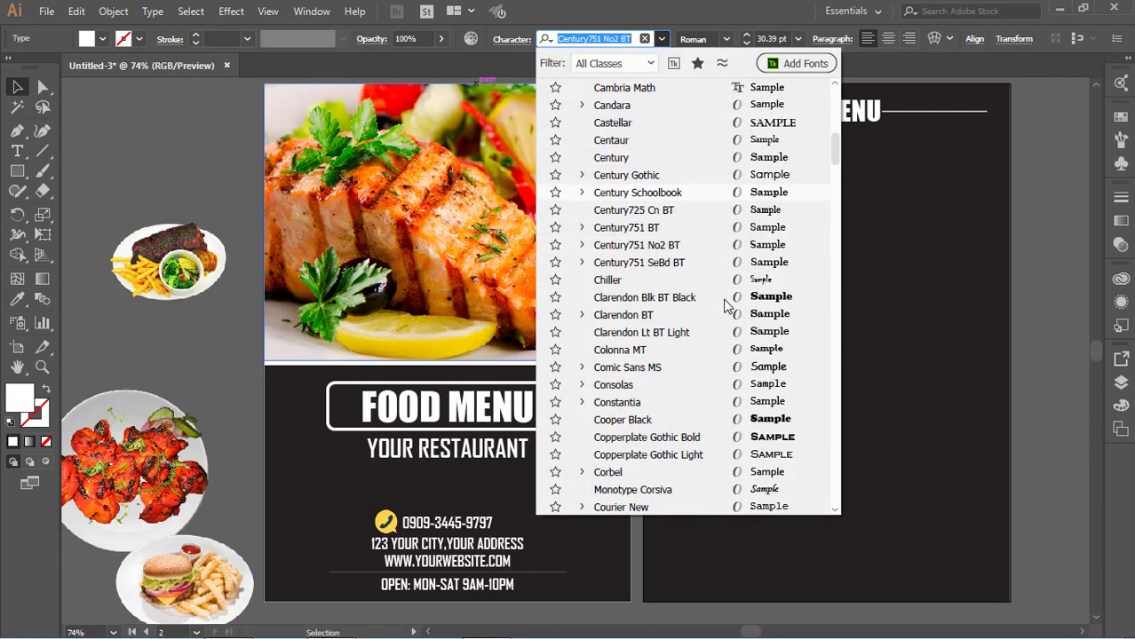
pyautogui.scroll(-1, 725, 304)
pyautogui.scroll(-2, 726, 305)
pyautogui.scroll(-1, 737, 337)
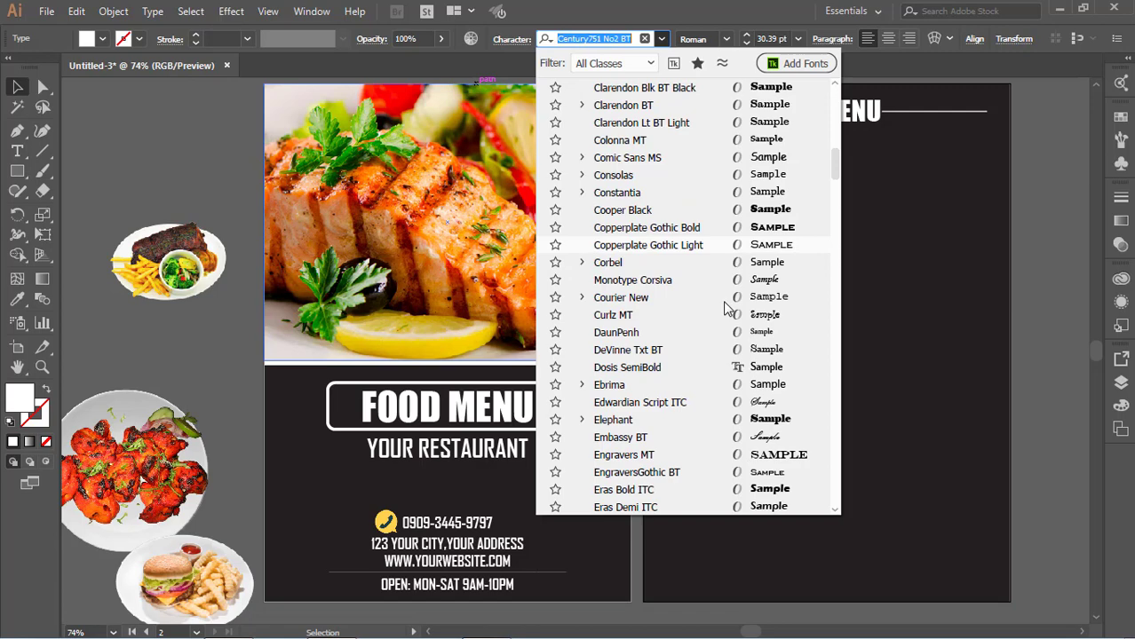
pyautogui.click(766, 406)
# - Change the SALAD font to Forte
pyautogui.click(662, 39)
pyautogui.scroll(-1, 770, 404)
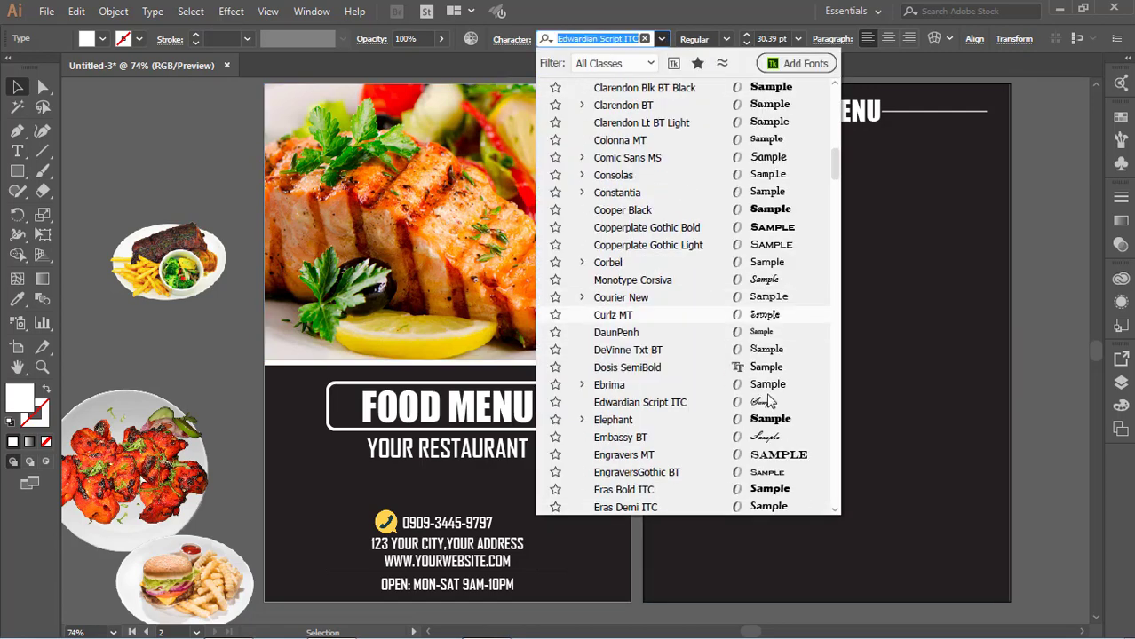
pyautogui.scroll(-1, 773, 417)
pyautogui.scroll(-2, 778, 436)
pyautogui.scroll(-1, 778, 440)
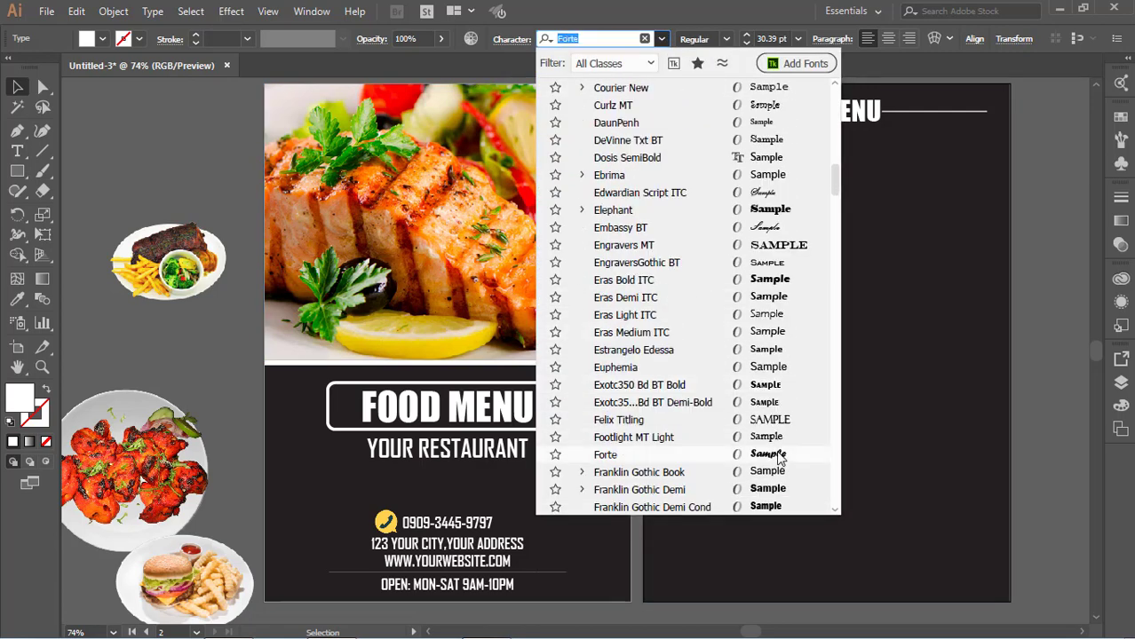
pyautogui.click(779, 454)
pyautogui.click(764, 271)
# - Move the salad plate photo slightly lower and the SALAD heading further right
pyautogui.moveTo(752, 150); pyautogui.dragTo(769, 159)
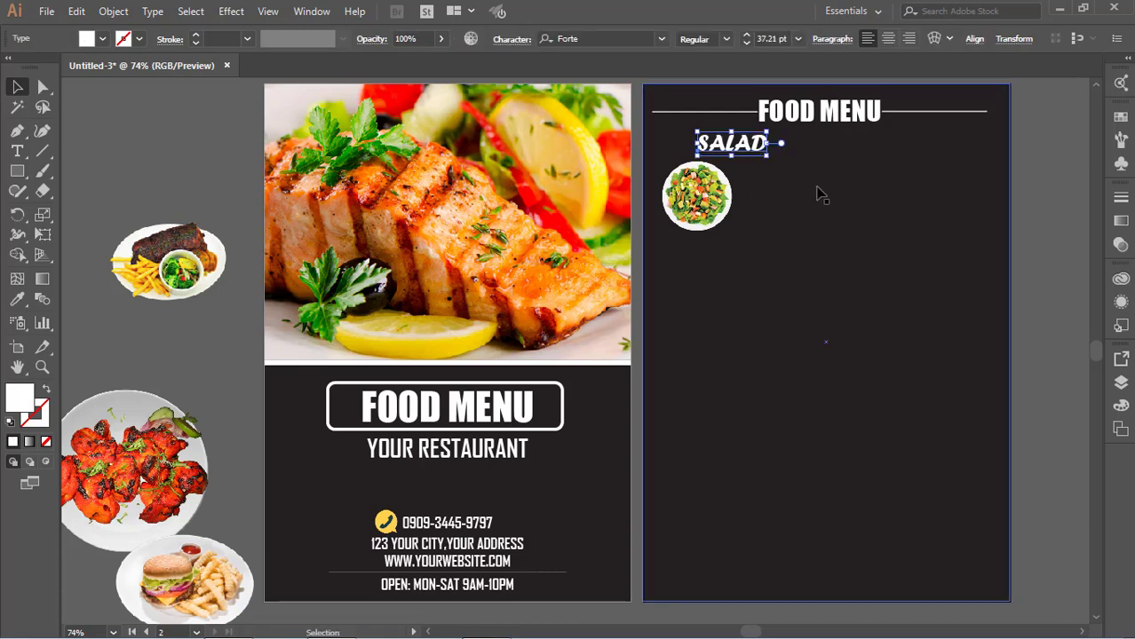
pyautogui.click(777, 169)
pyautogui.moveTo(730, 210); pyautogui.dragTo(731, 221)
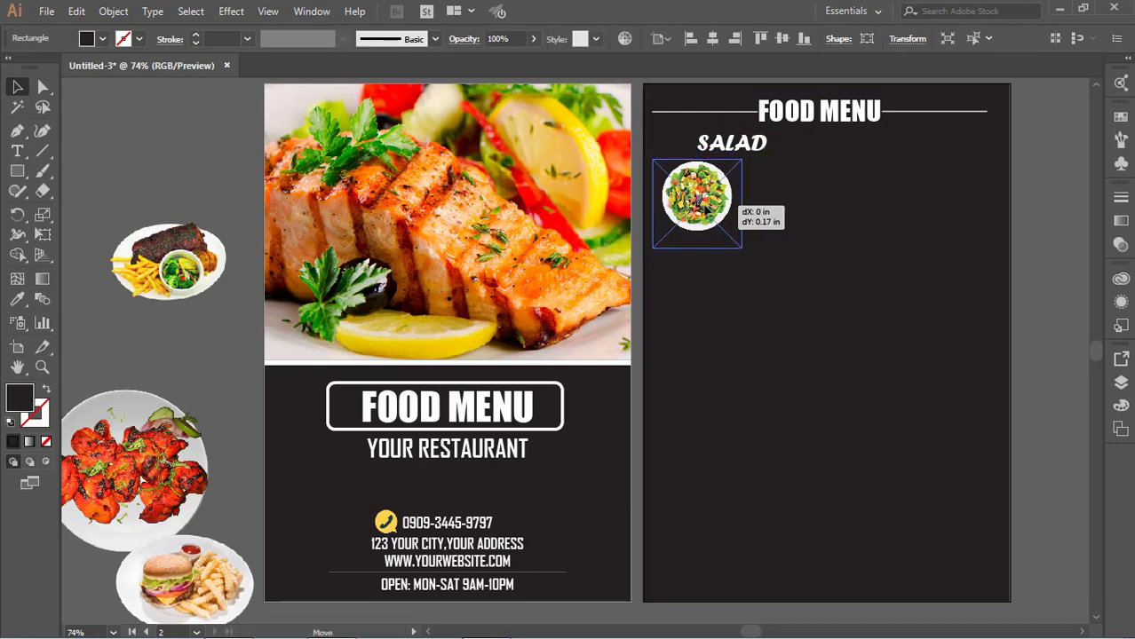
pyautogui.click(1049, 213)
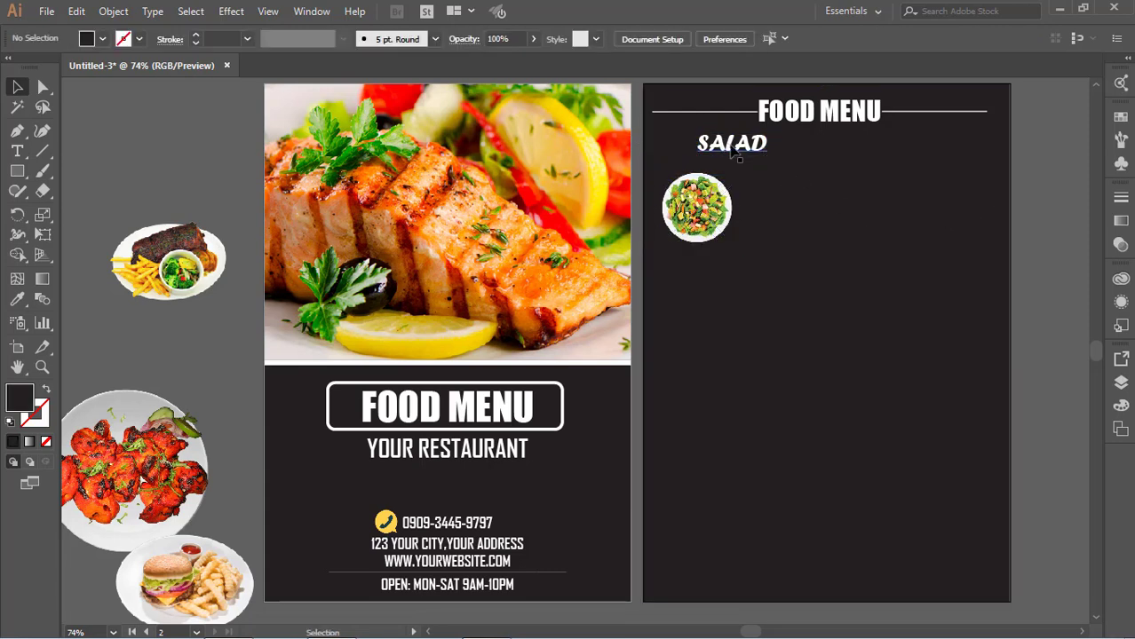
pyautogui.moveTo(730, 149); pyautogui.dragTo(772, 151)
pyautogui.click(897, 152)
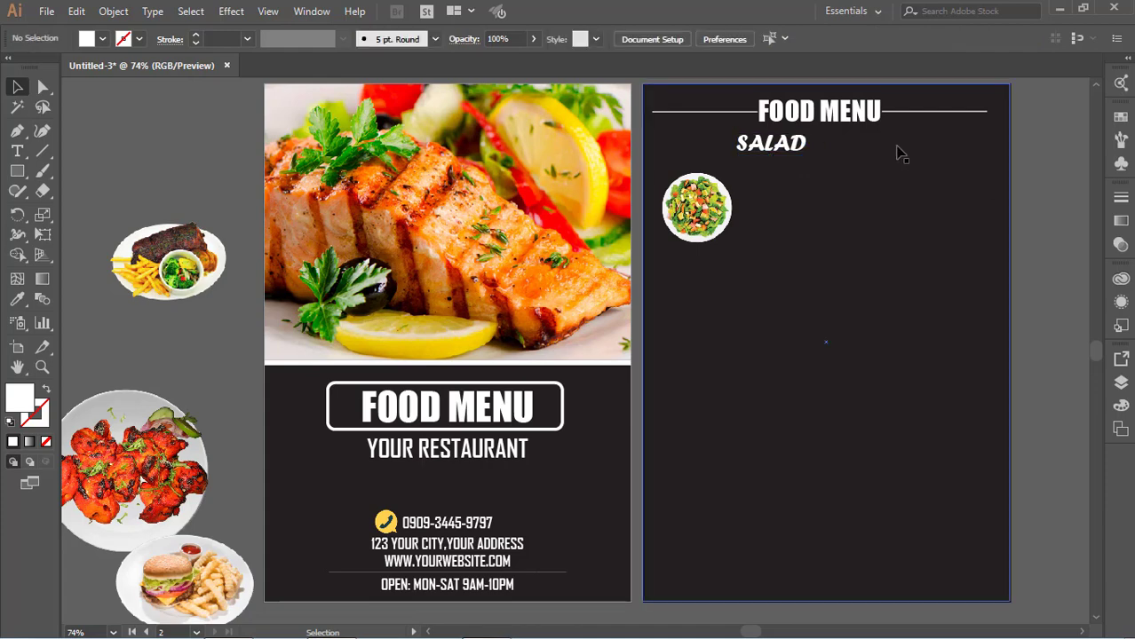
pyautogui.click(773, 151)
pyautogui.click(1049, 162)
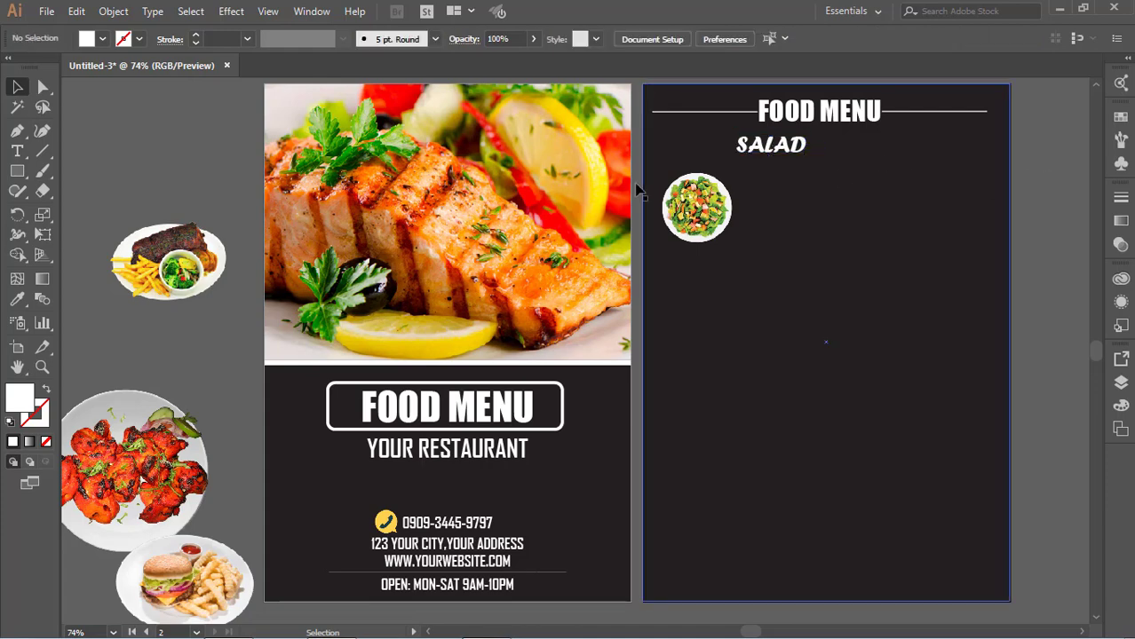
pyautogui.click(17, 151)
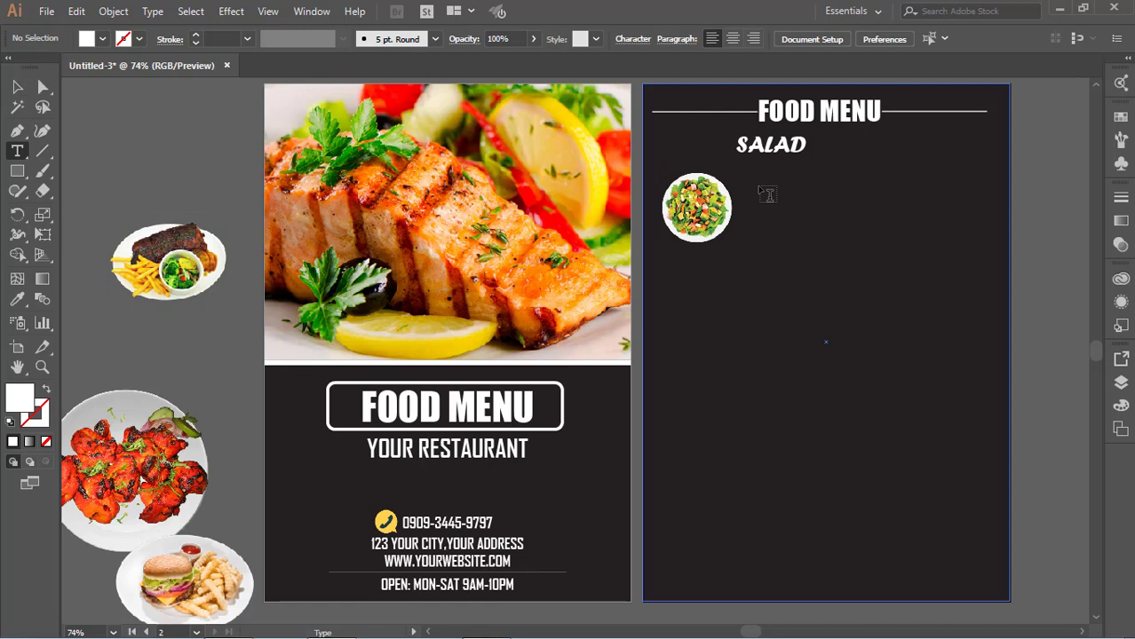
# - Show rulers and add horizontal guides at the salad plate's top and bottom
pyautogui.click(17, 170)
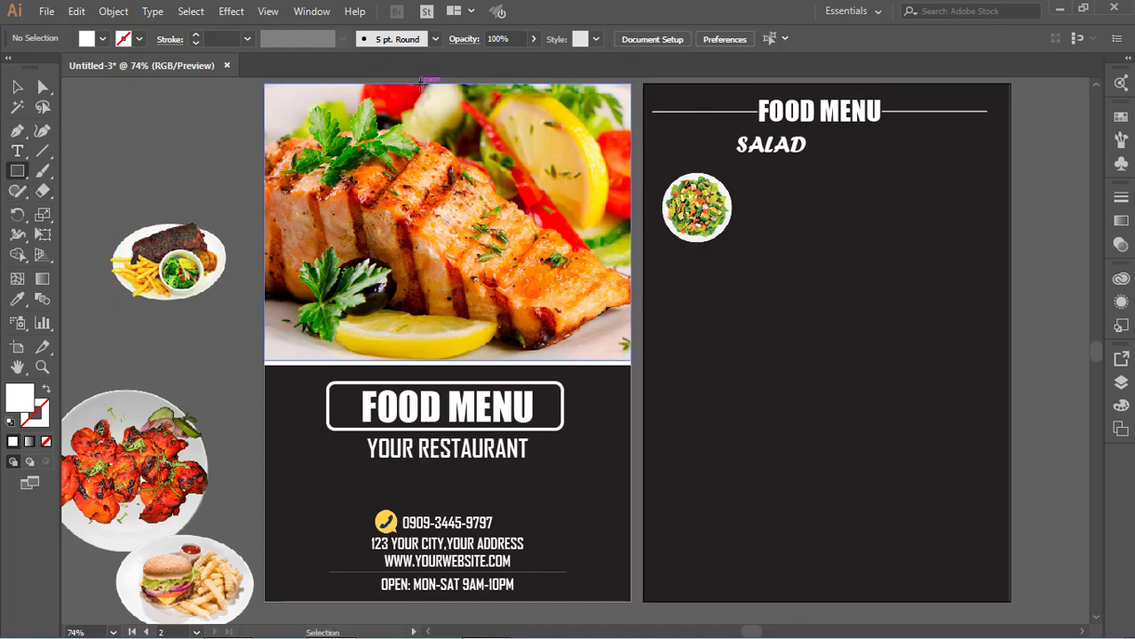
pyautogui.hotkey('ctrl', 'r')
pyautogui.moveTo(414, 89); pyautogui.dragTo(590, 167)
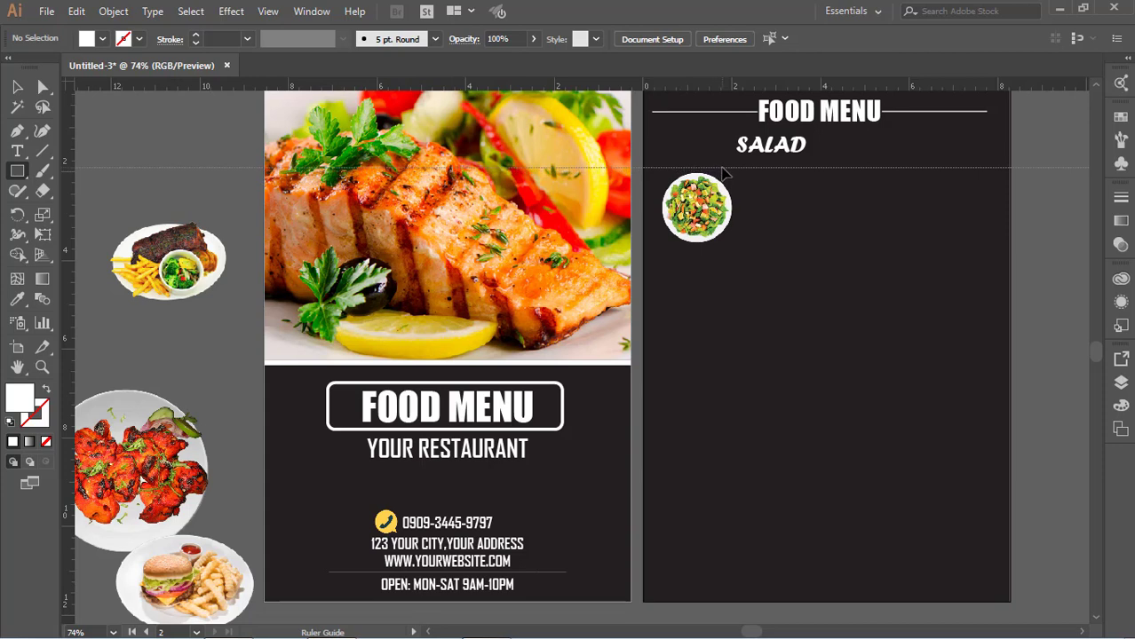
pyautogui.moveTo(728, 86); pyautogui.dragTo(746, 258)
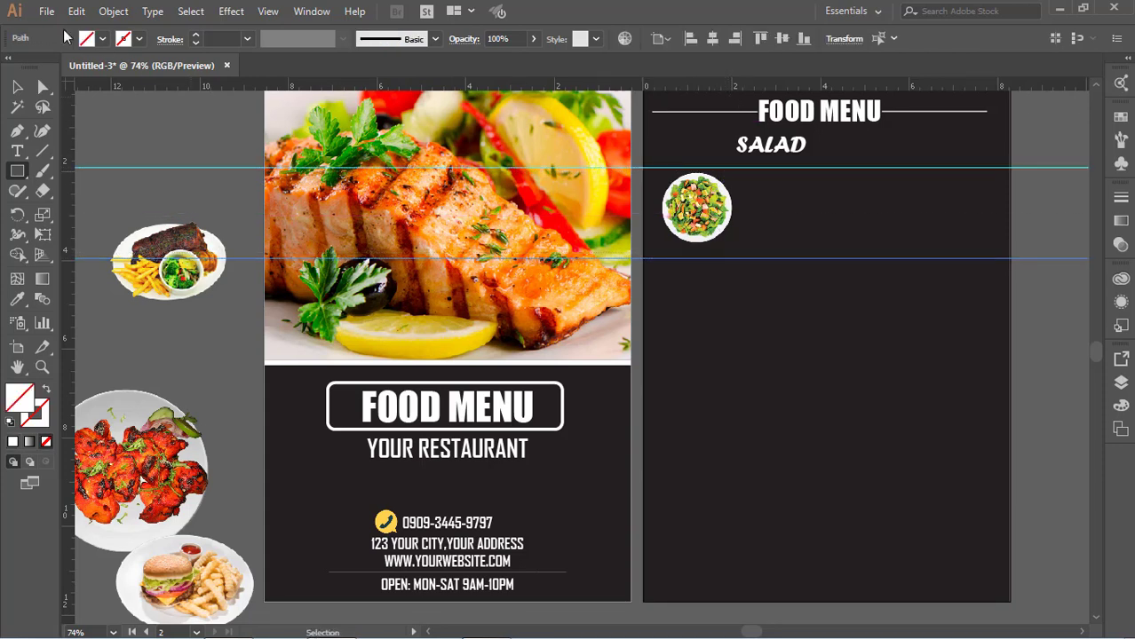
pyautogui.click(17, 87)
pyautogui.click(680, 178)
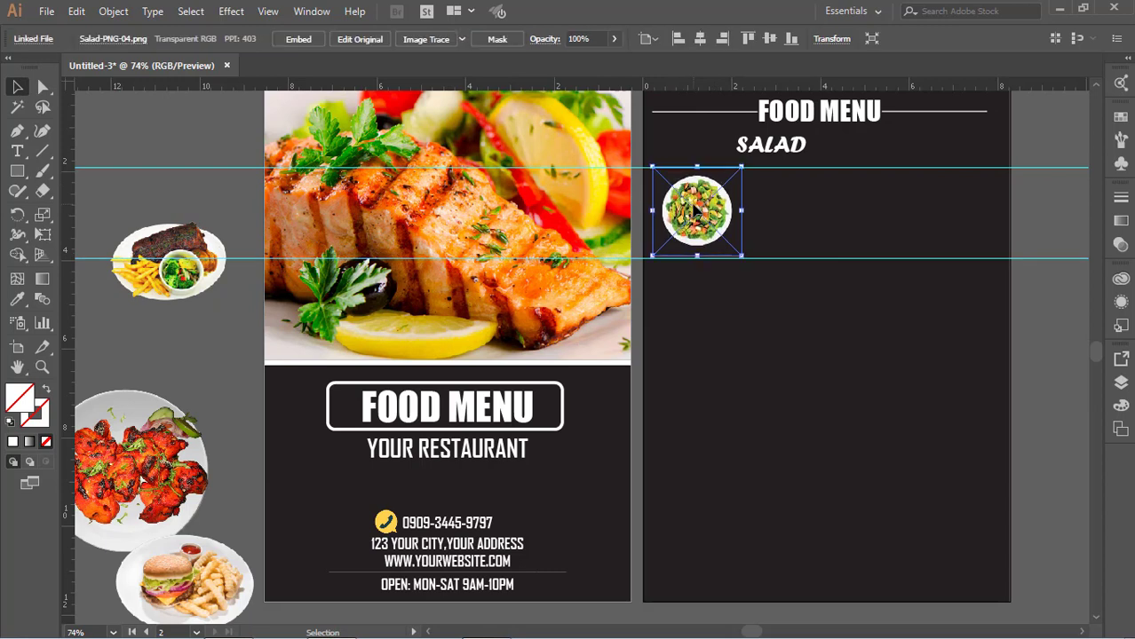
pyautogui.click(756, 180)
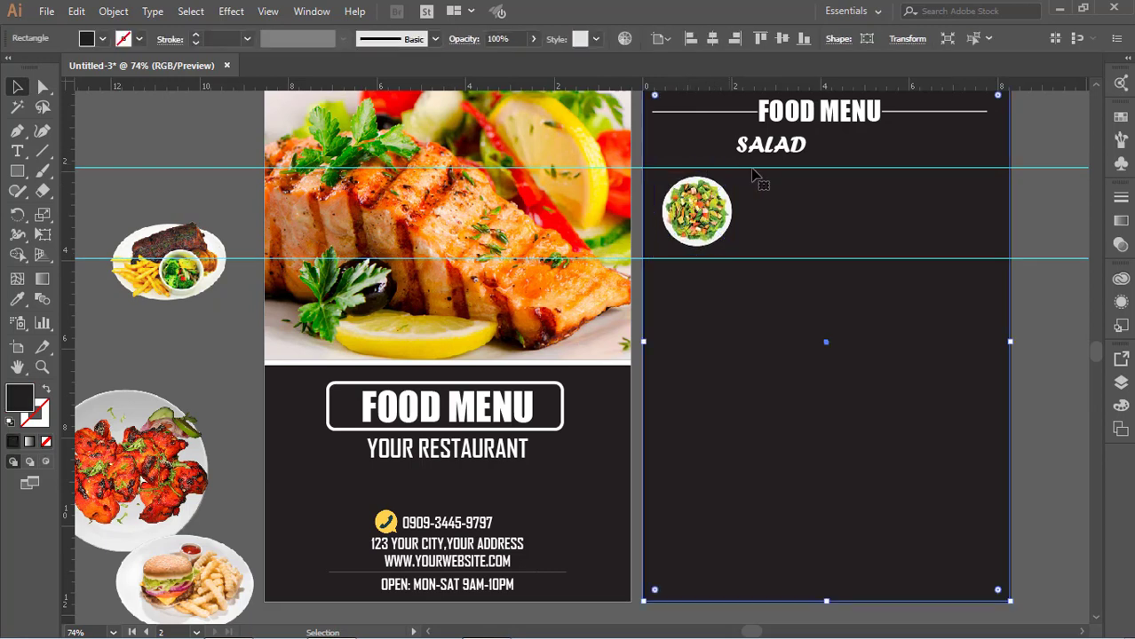
# - Draw a thin white vertical bar right of the plate and align the lower guide to it
pyautogui.click(16, 171)
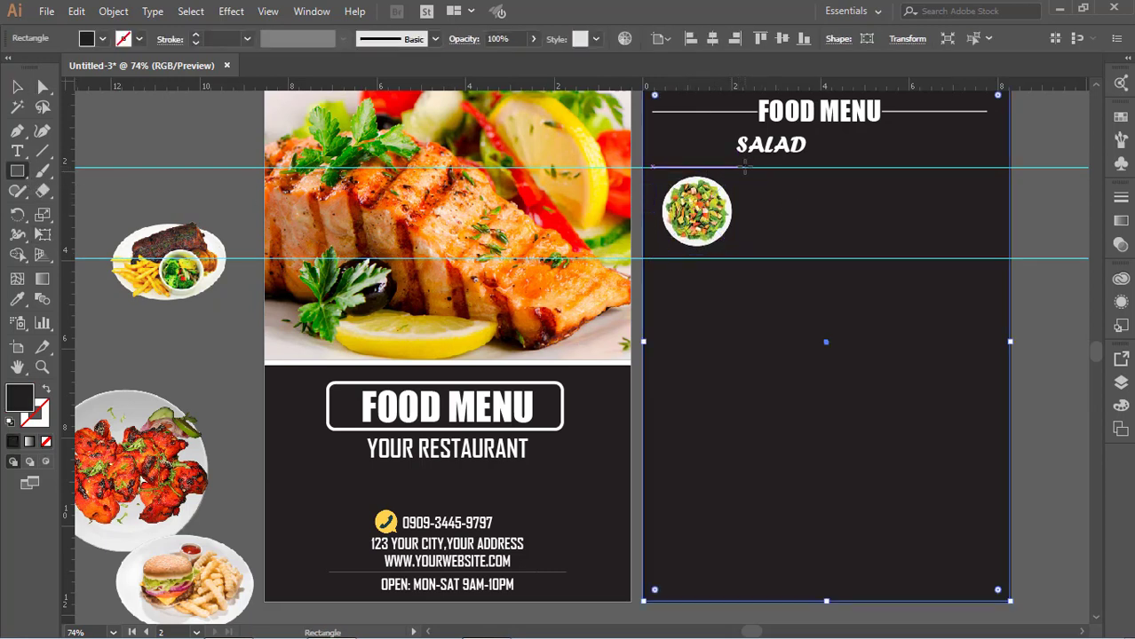
pyautogui.moveTo(744, 167); pyautogui.dragTo(746, 252)
pyautogui.click(103, 38)
pyautogui.click(34, 67)
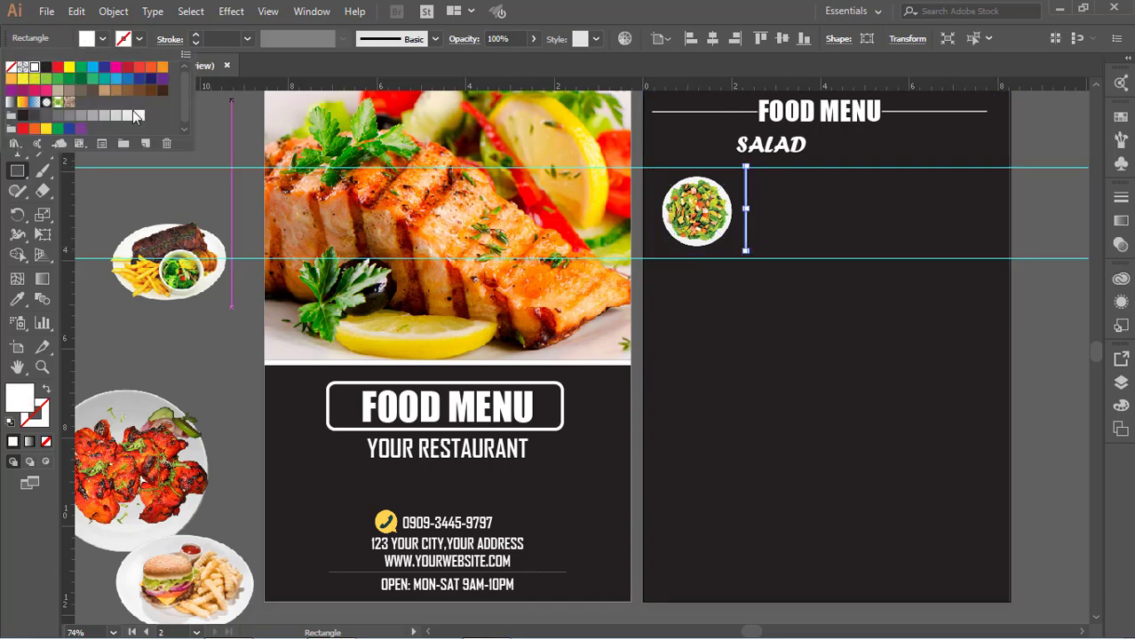
pyautogui.press('Escape')
pyautogui.press('v')
pyautogui.click(245, 177)
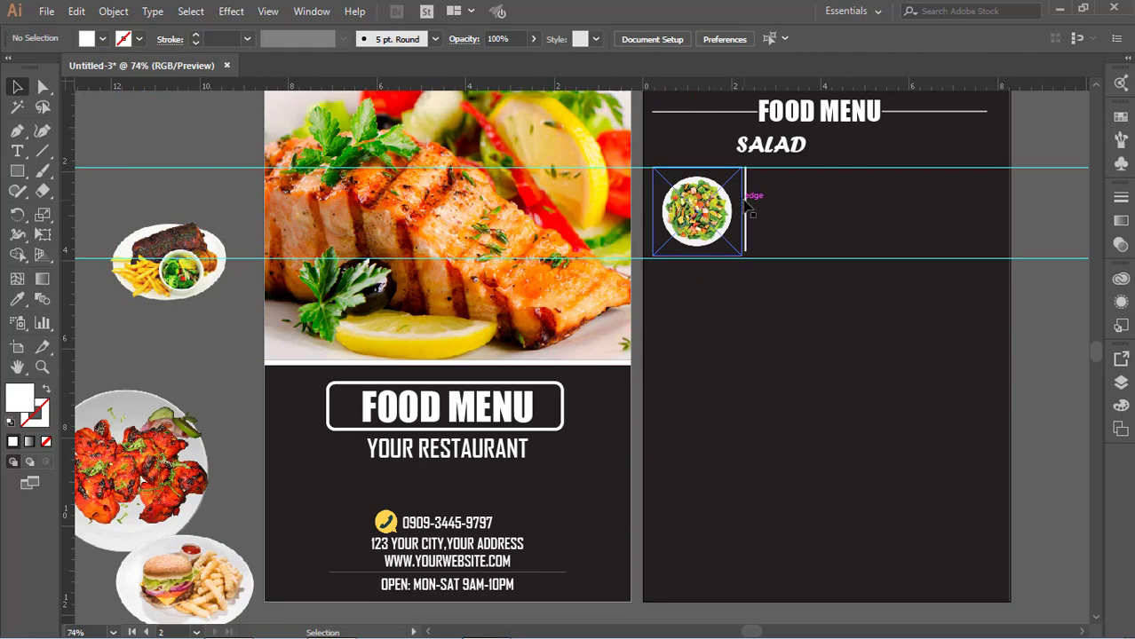
pyautogui.moveTo(765, 263); pyautogui.dragTo(768, 258)
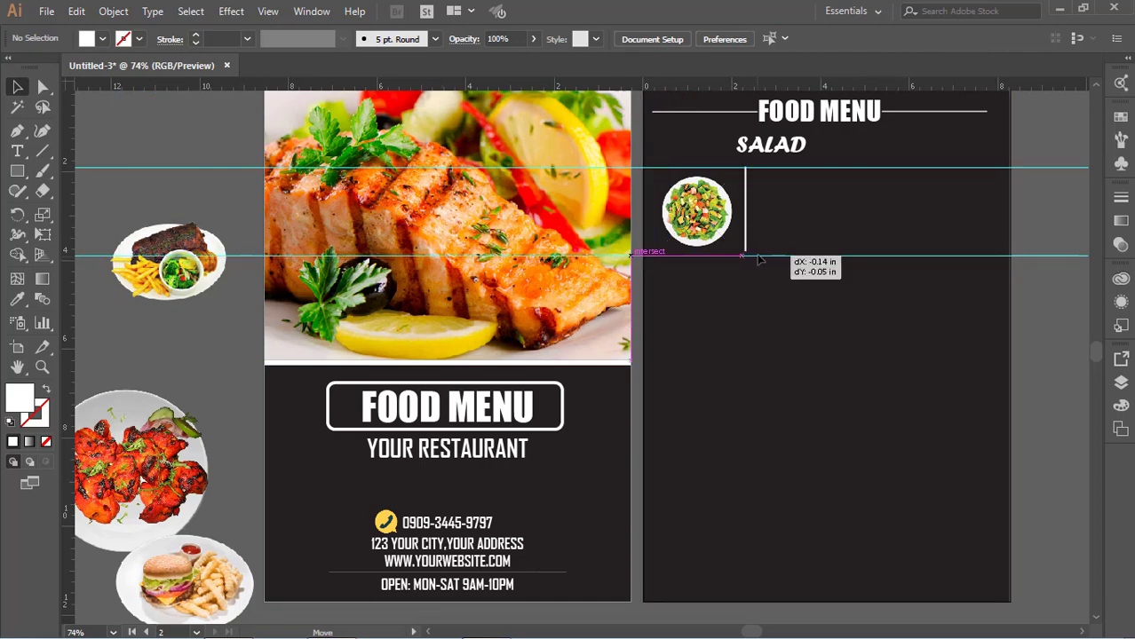
pyautogui.click(746, 212)
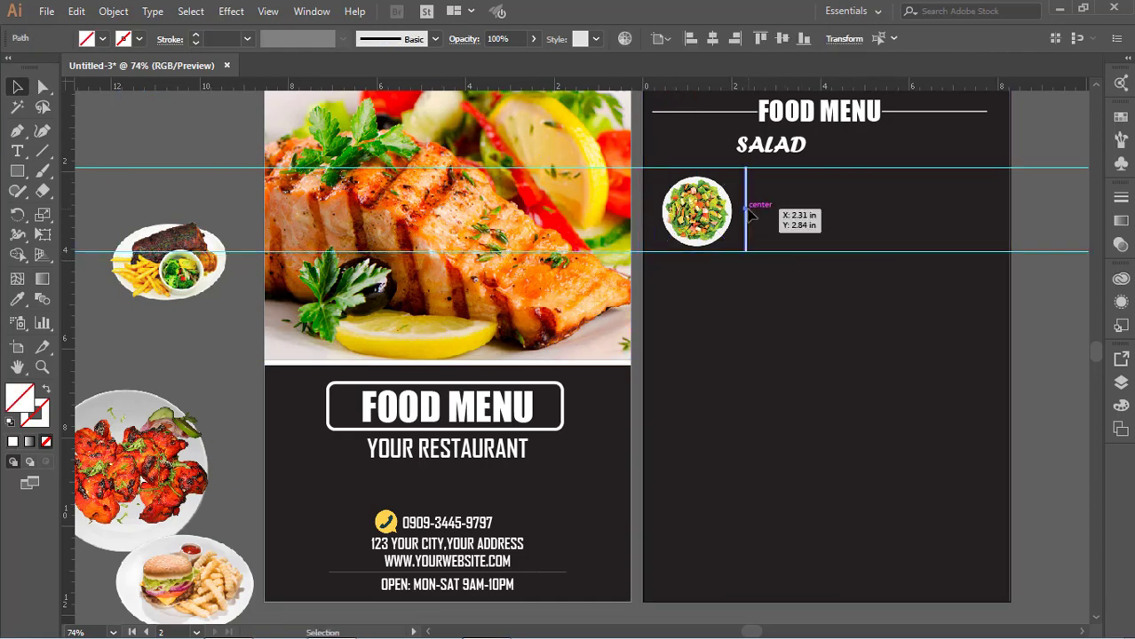
pyautogui.click(816, 326)
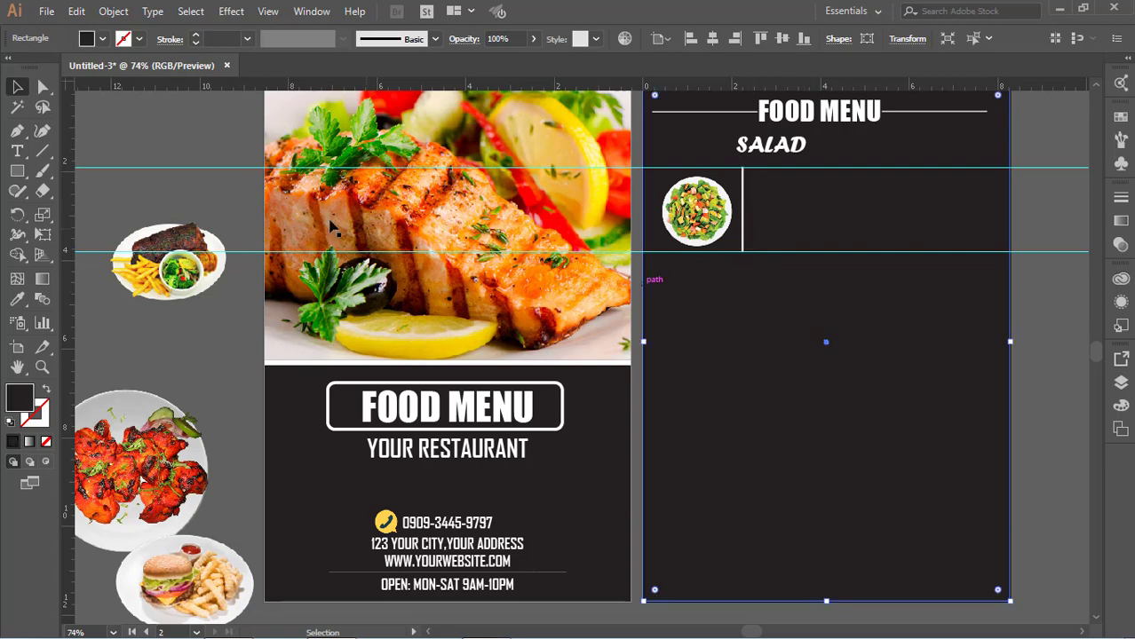
pyautogui.click(16, 151)
# - Type ANTIPASTO SALAD, BBQ PORK SALAD, BROCCOLI RABE and CHICKEN SALAD, fixing the CHIKEN typo
pyautogui.click(721, 302)
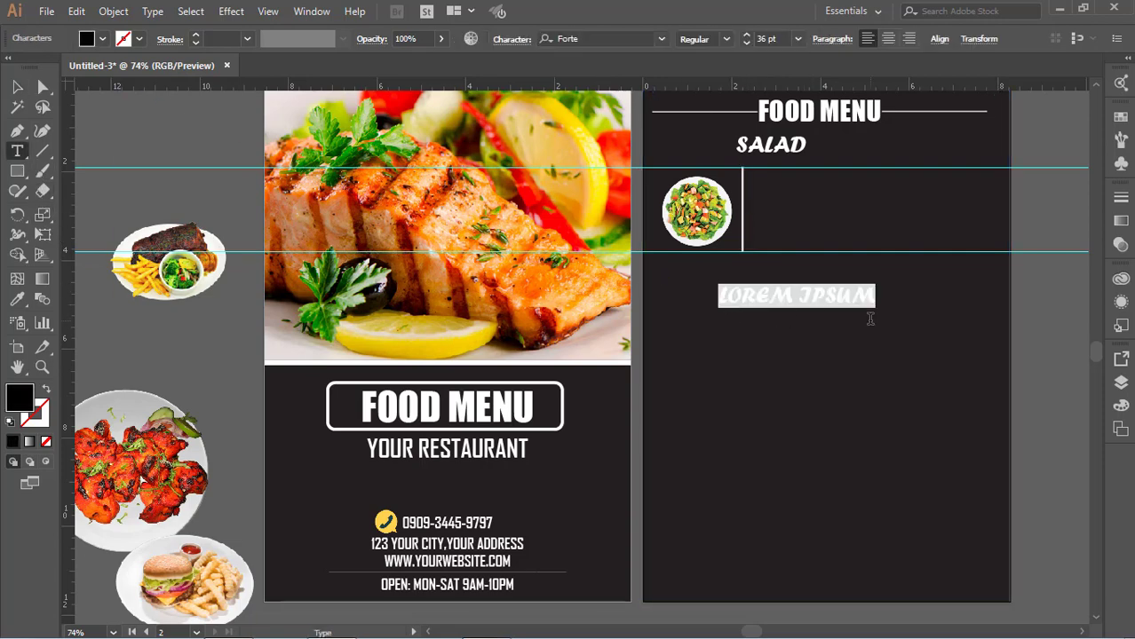
pyautogui.write('A')
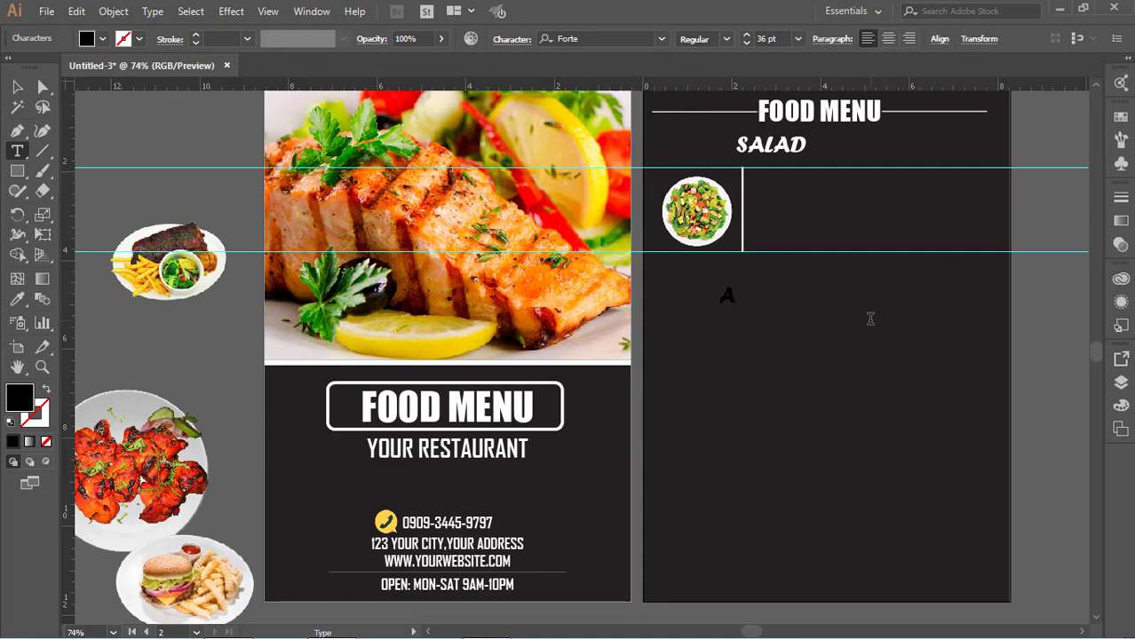
pyautogui.write('NTI')
pyautogui.write('PASTO S')
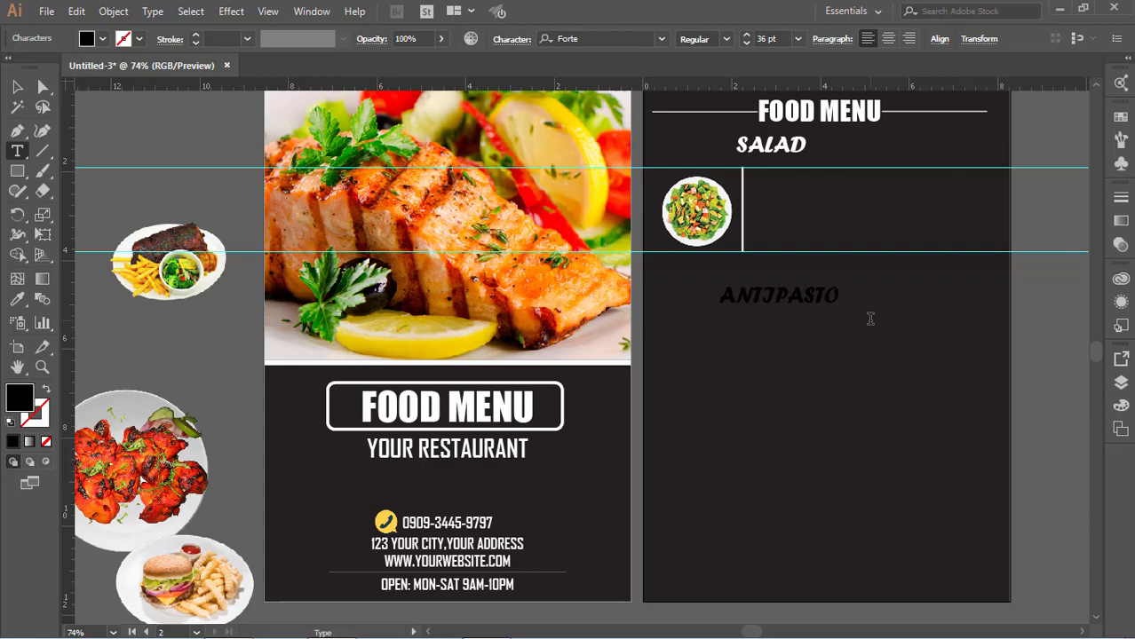
pyautogui.write('ALAD ')
pyautogui.write('BBQ')
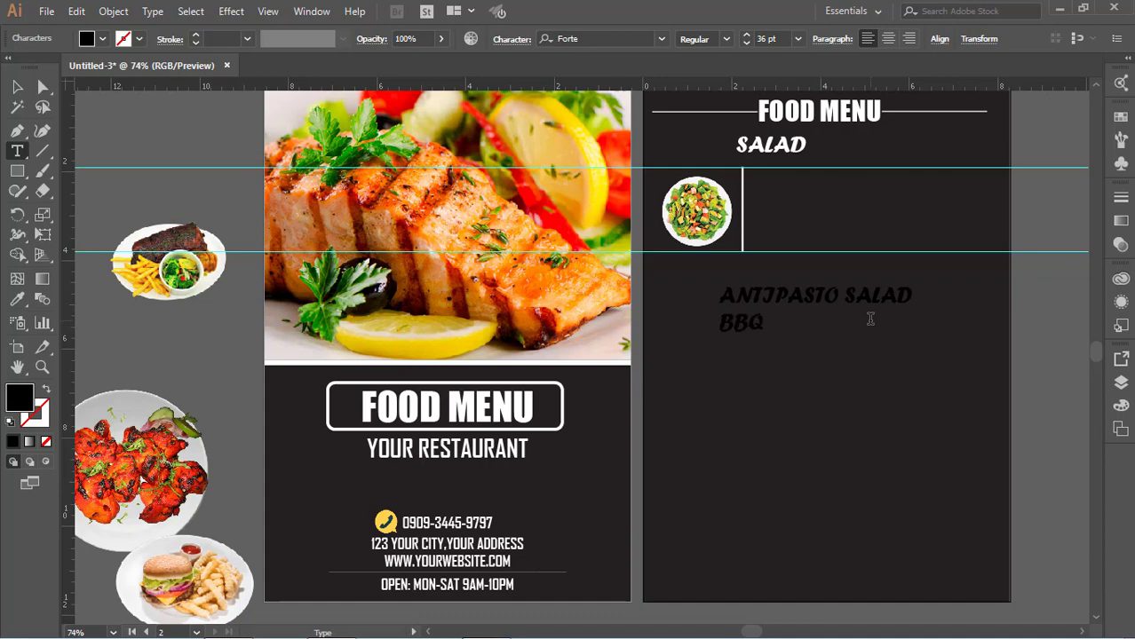
pyautogui.write(' PORK ')
pyautogui.write('SALAD ')
pyautogui.write('BROCC')
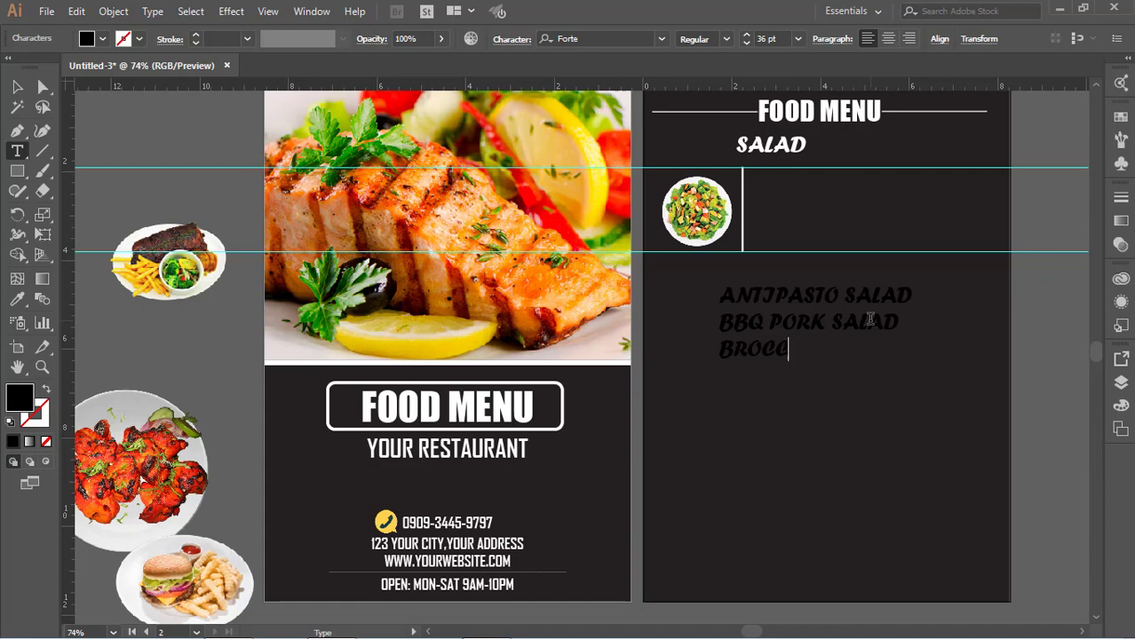
pyautogui.write('OLI')
pyautogui.write(' RABE C')
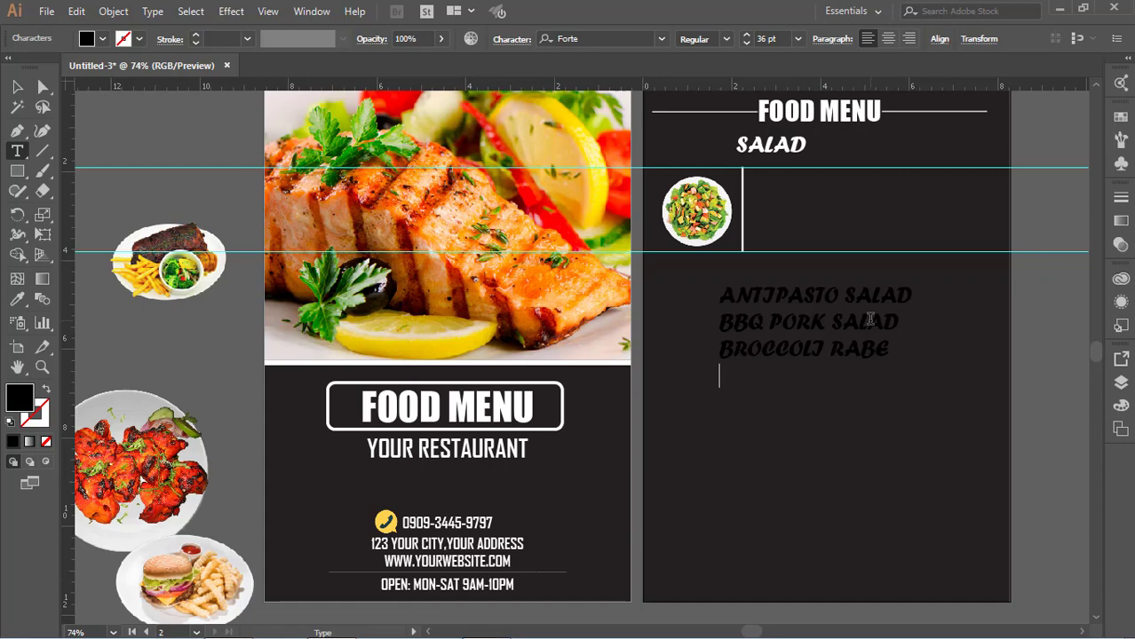
pyautogui.write('HIKE')
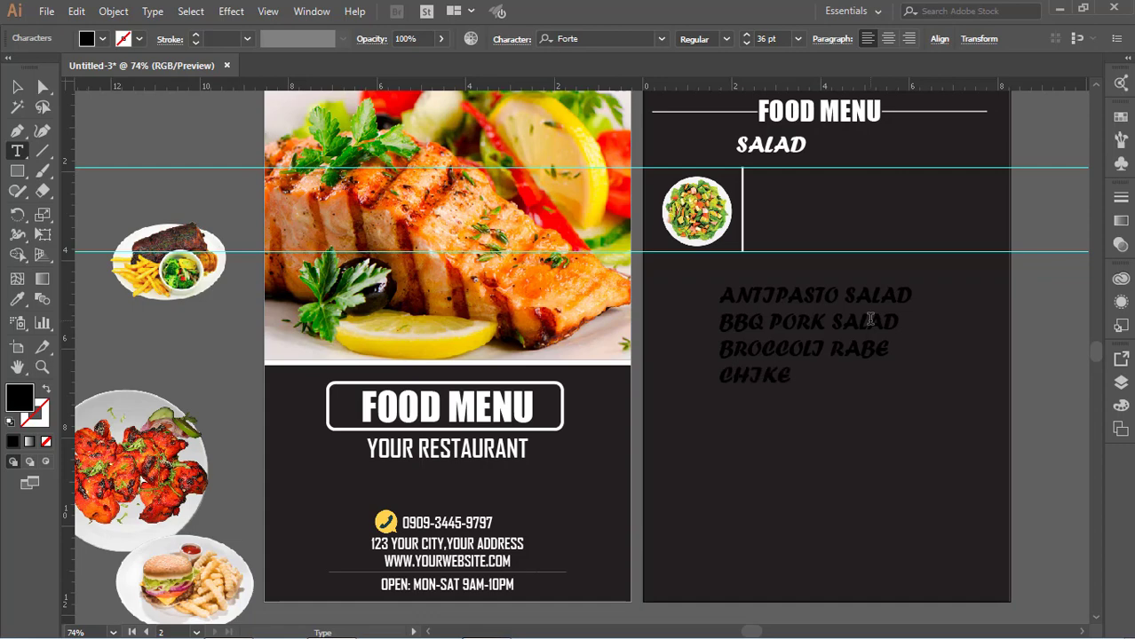
pyautogui.write('N')
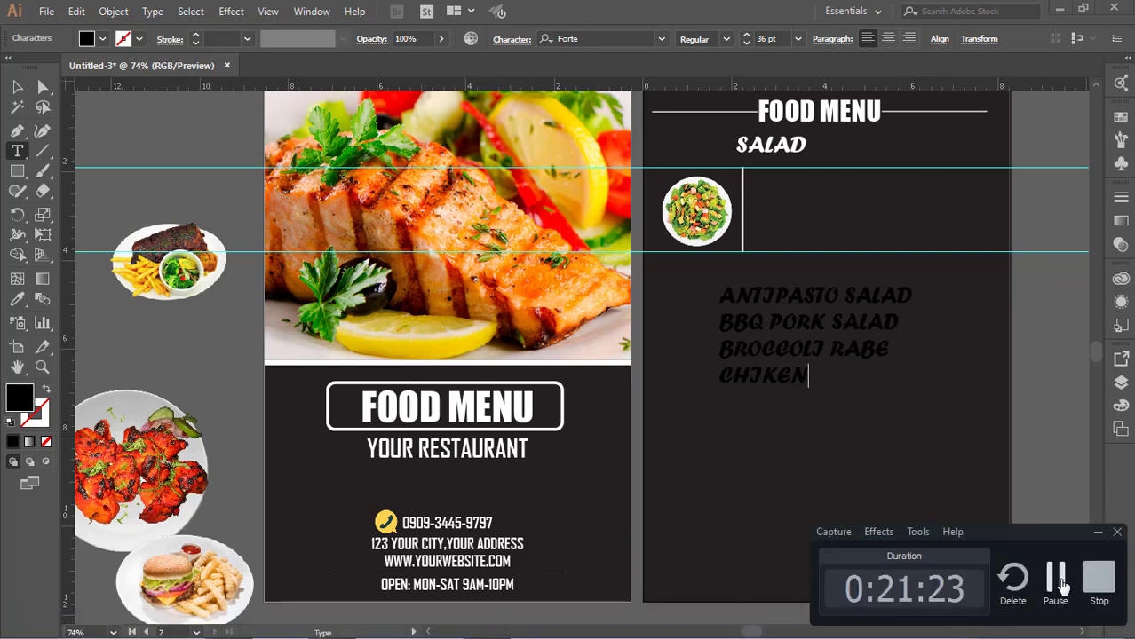
pyautogui.click(765, 377)
pyautogui.write('CKEN ')
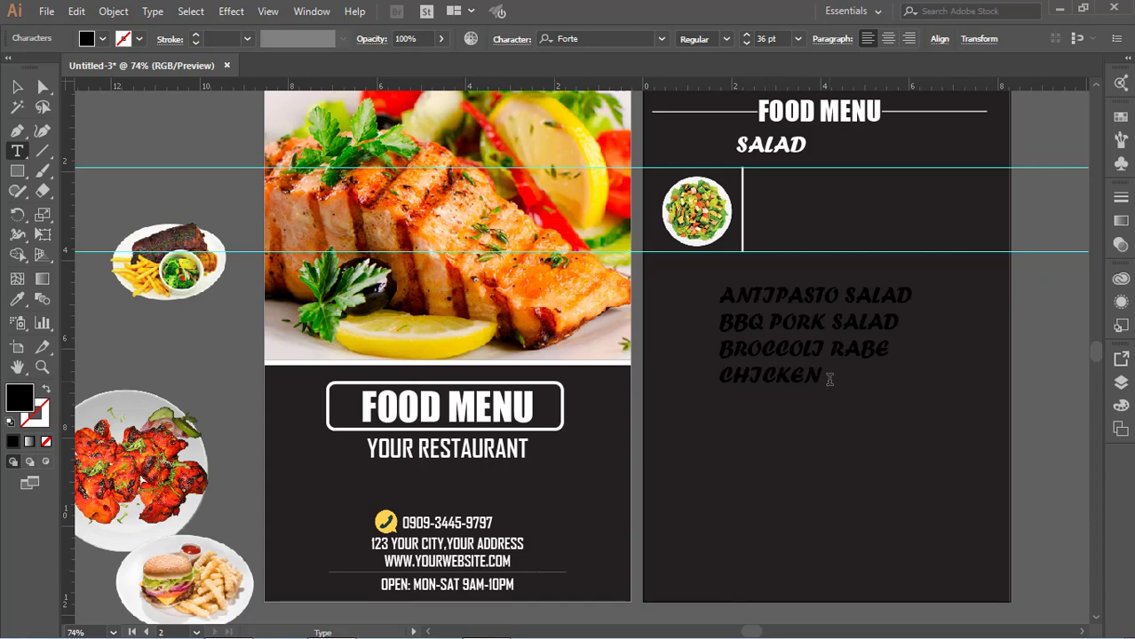
pyautogui.write('SALAD')
# - Make the salad list text white
pyautogui.moveTo(897, 378); pyautogui.dragTo(719, 293)
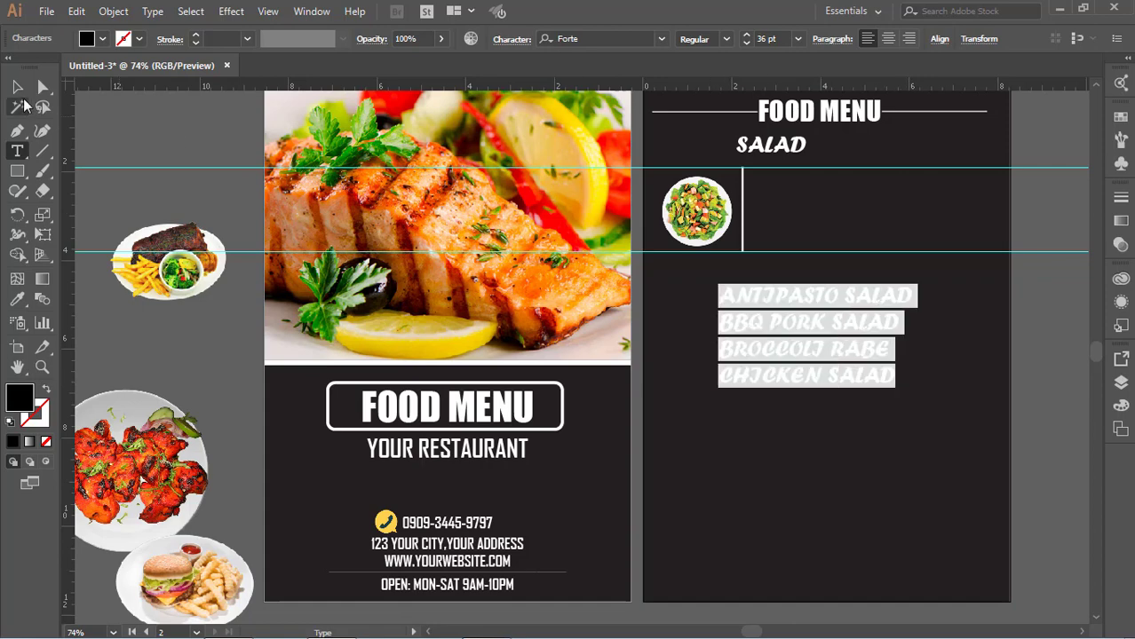
pyautogui.click(103, 39)
pyautogui.click(39, 71)
pyautogui.press('Return')
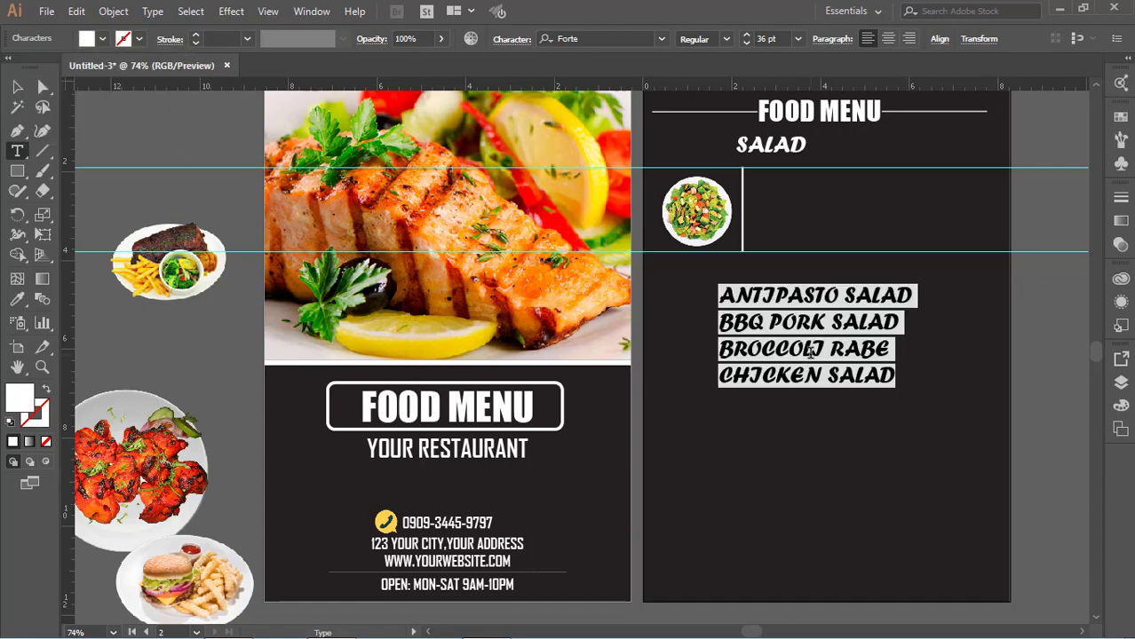
pyautogui.click(17, 86)
pyautogui.click(675, 302)
pyautogui.click(808, 337)
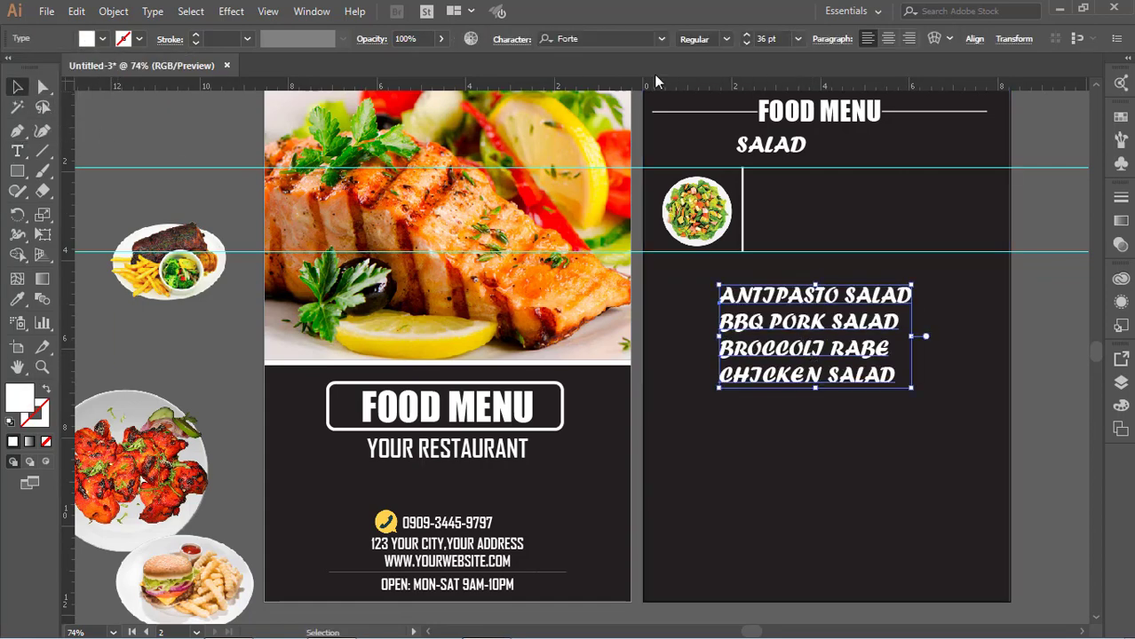
# - Try another typeface on the salad list and delete an accidental placeholder text
pyautogui.click(661, 39)
pyautogui.click(600, 117)
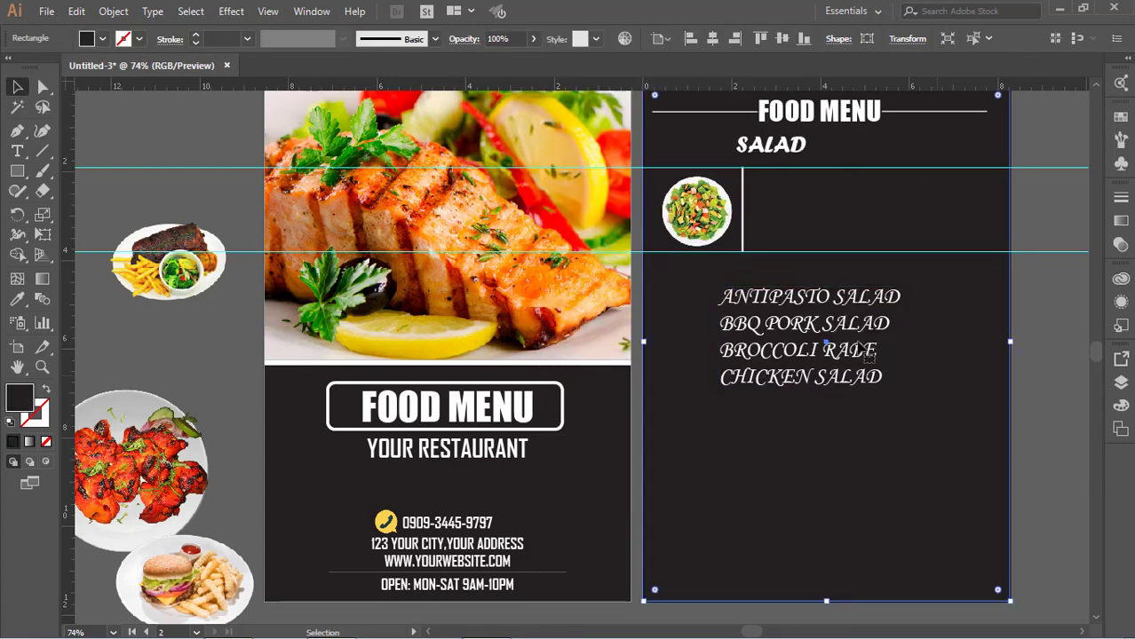
pyautogui.click(17, 151)
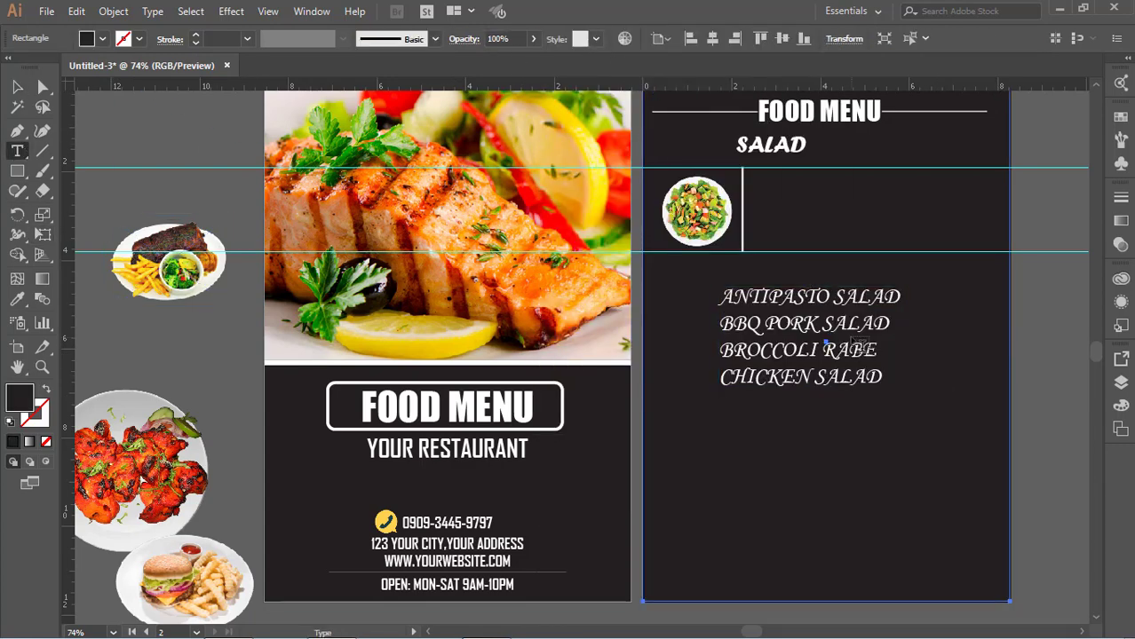
pyautogui.click(852, 335)
pyautogui.press('Escape')
pyautogui.press('Delete')
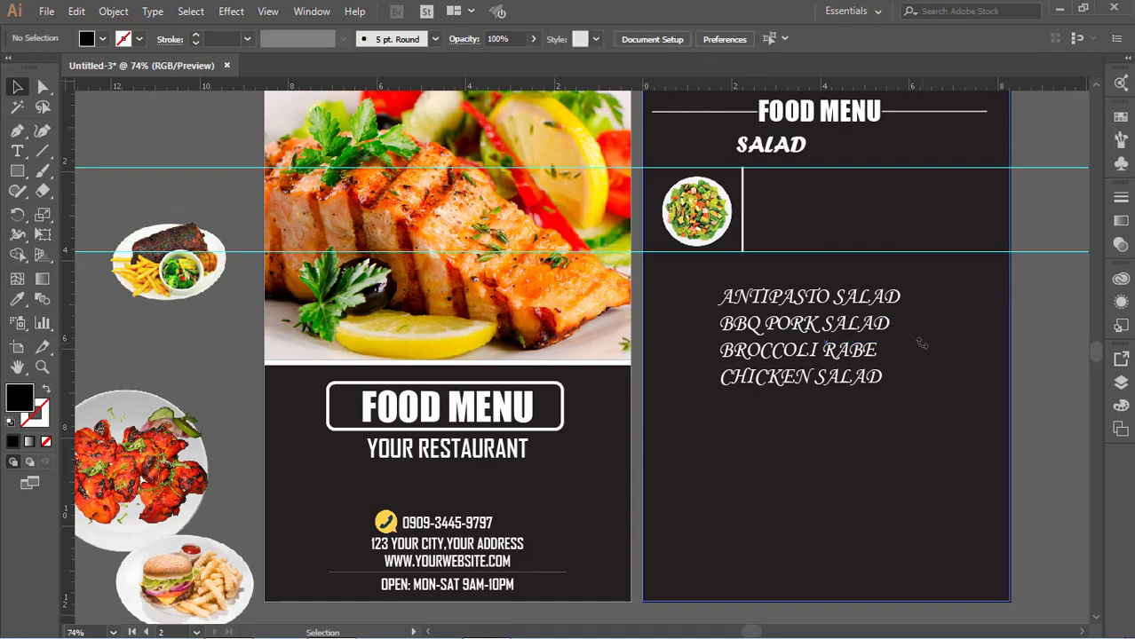
# - Set the salad list to Courier New Bold at 21 pt
pyautogui.click(818, 296)
pyautogui.click(626, 38)
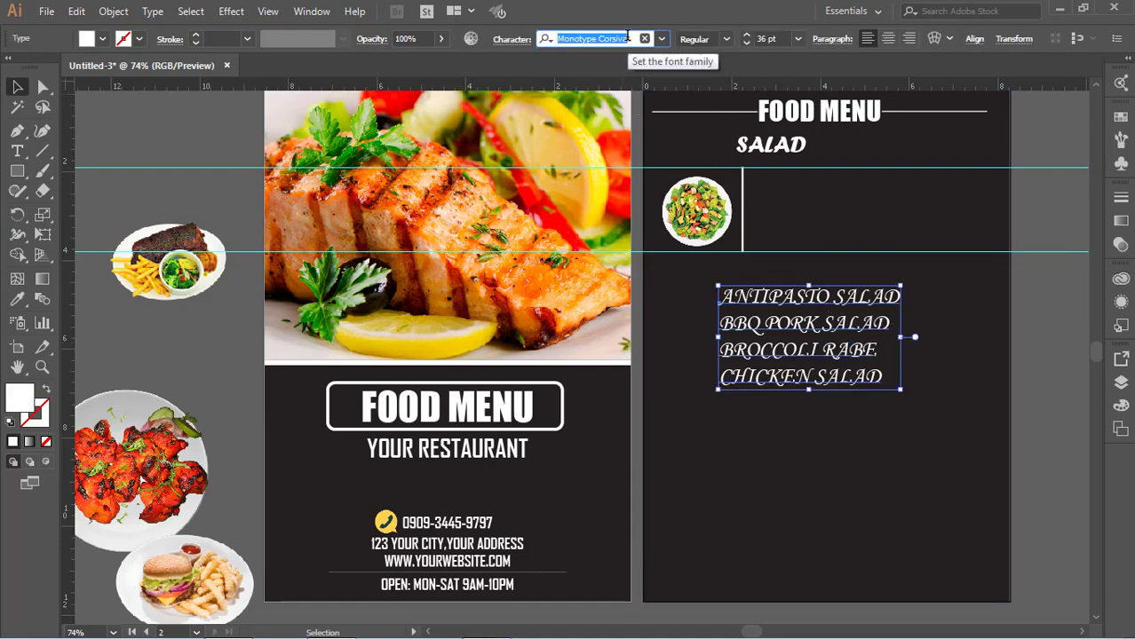
pyautogui.write('Courier New')
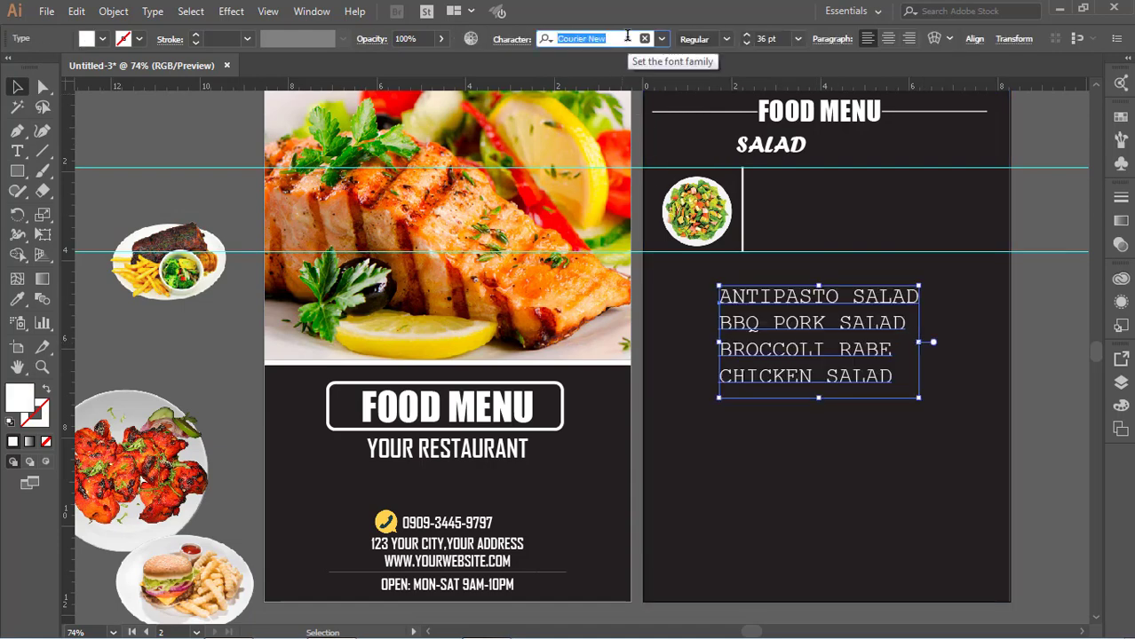
pyautogui.press('Up')
pyautogui.press('Up')
pyautogui.press('Up')
pyautogui.press('Up')
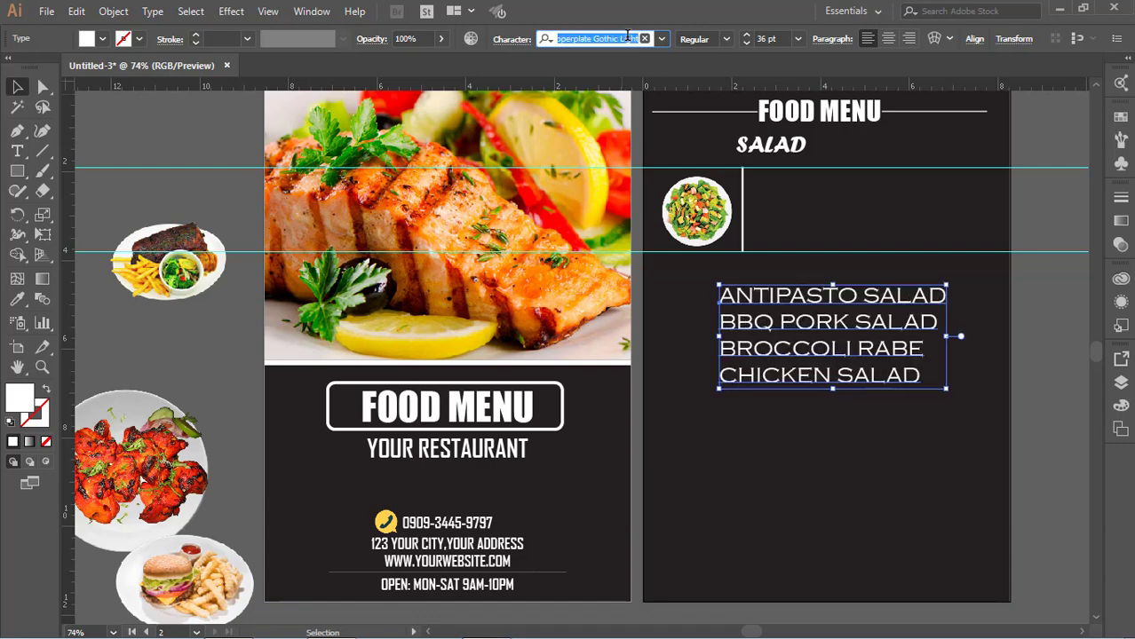
pyautogui.press('Down')
pyautogui.press('Down')
pyautogui.press('Down')
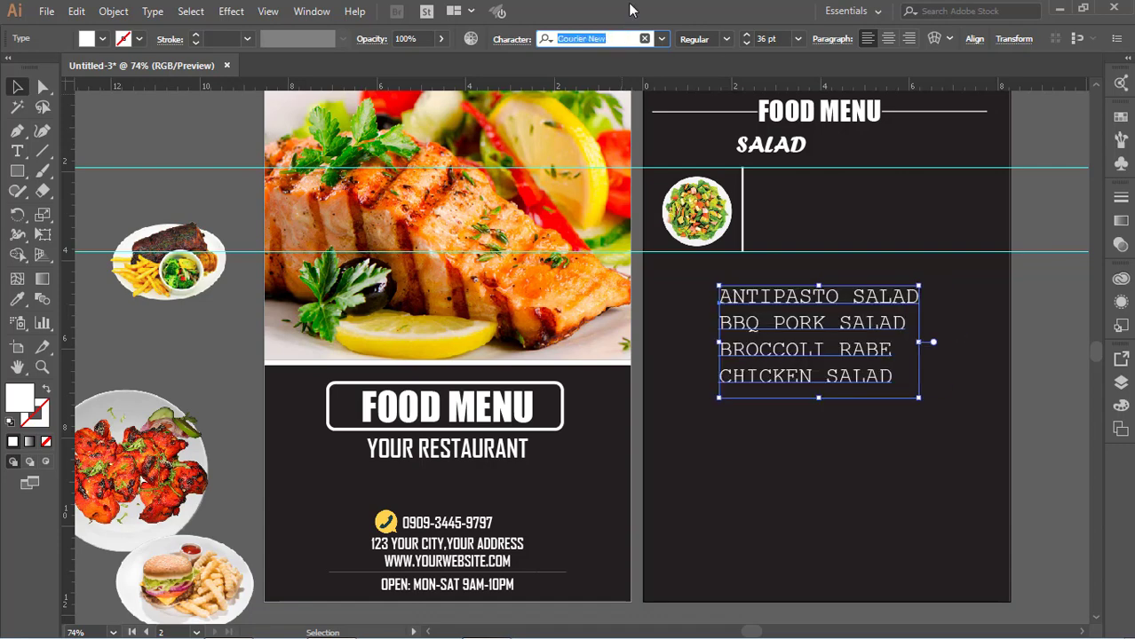
pyautogui.click(726, 39)
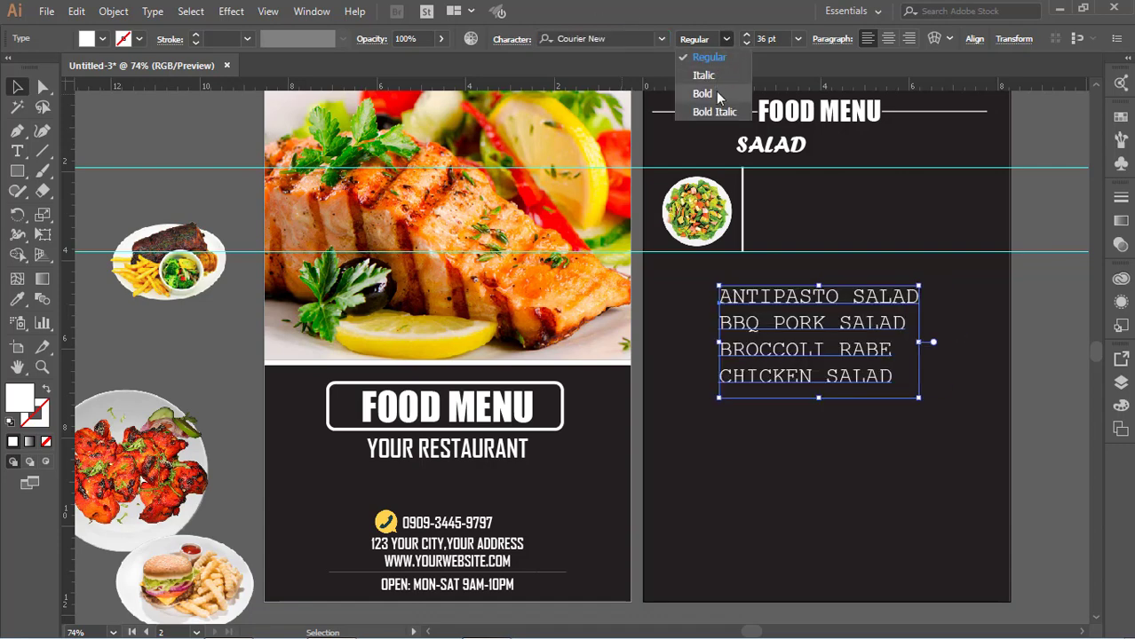
pyautogui.click(710, 93)
pyautogui.click(798, 39)
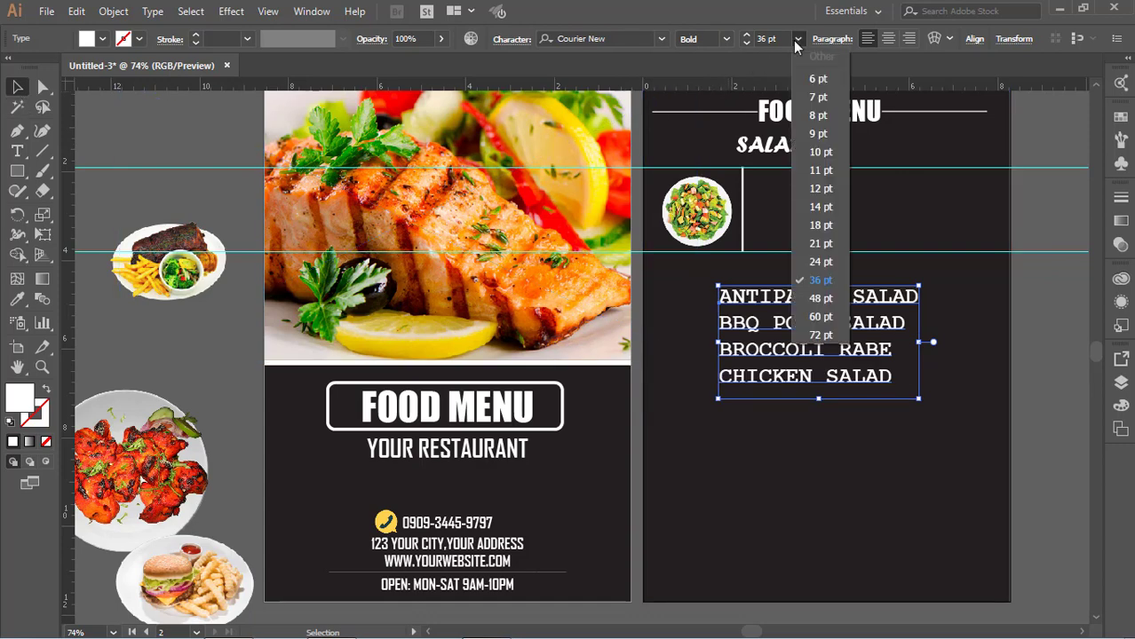
pyautogui.click(821, 243)
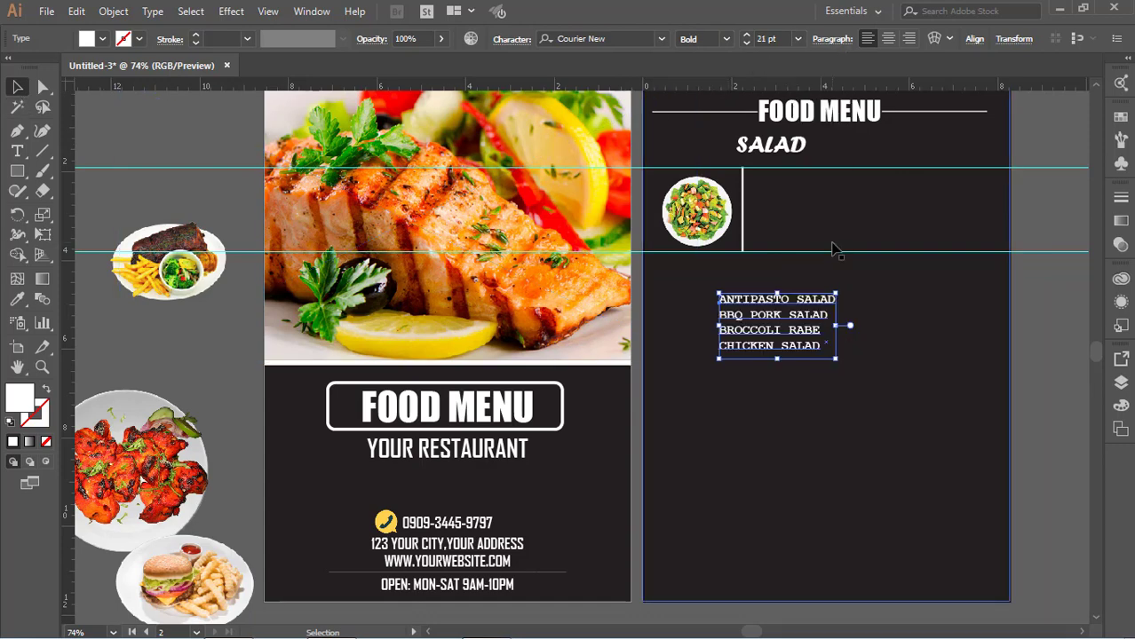
# - Move the salad list beside the salad photo, right of the divider
pyautogui.click(675, 302)
pyautogui.moveTo(802, 320); pyautogui.dragTo(834, 206)
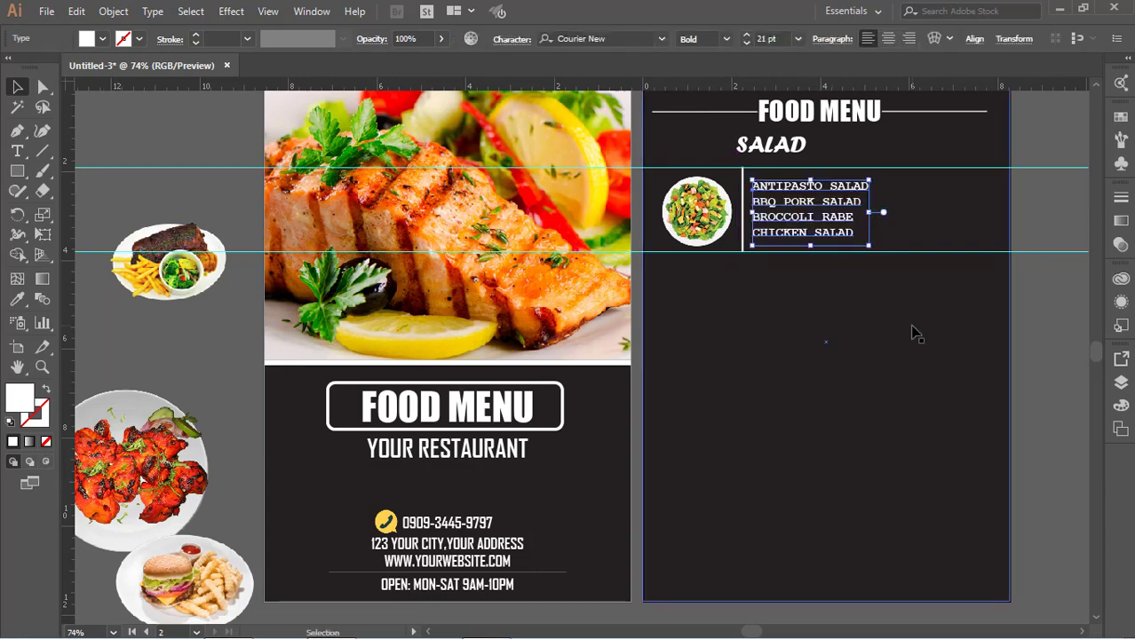
pyautogui.click(919, 321)
pyautogui.click(828, 232)
# - Add dot leaders and prices $13, $11, $10 and $20 to the salad lines
pyautogui.click(1039, 228)
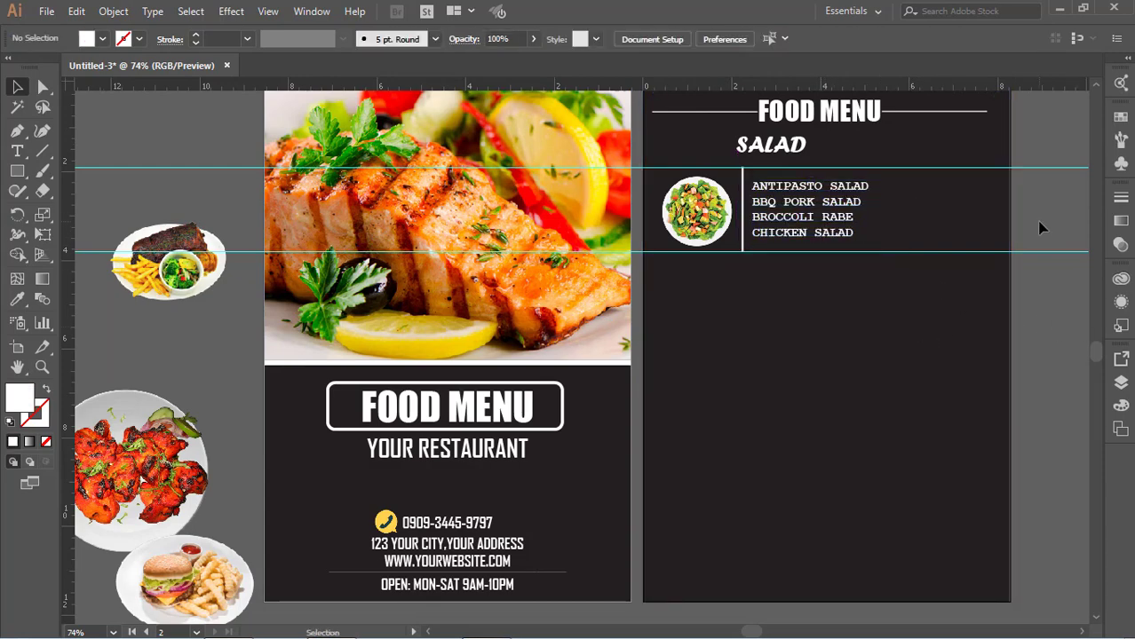
pyautogui.click(808, 217)
pyautogui.click(16, 152)
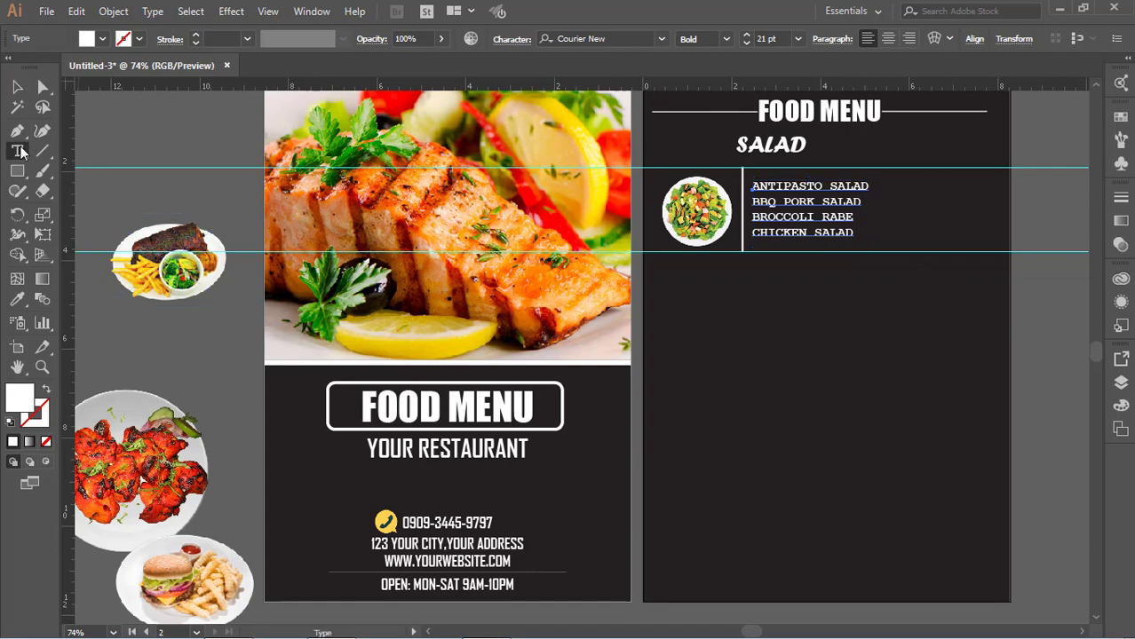
pyautogui.click(863, 185)
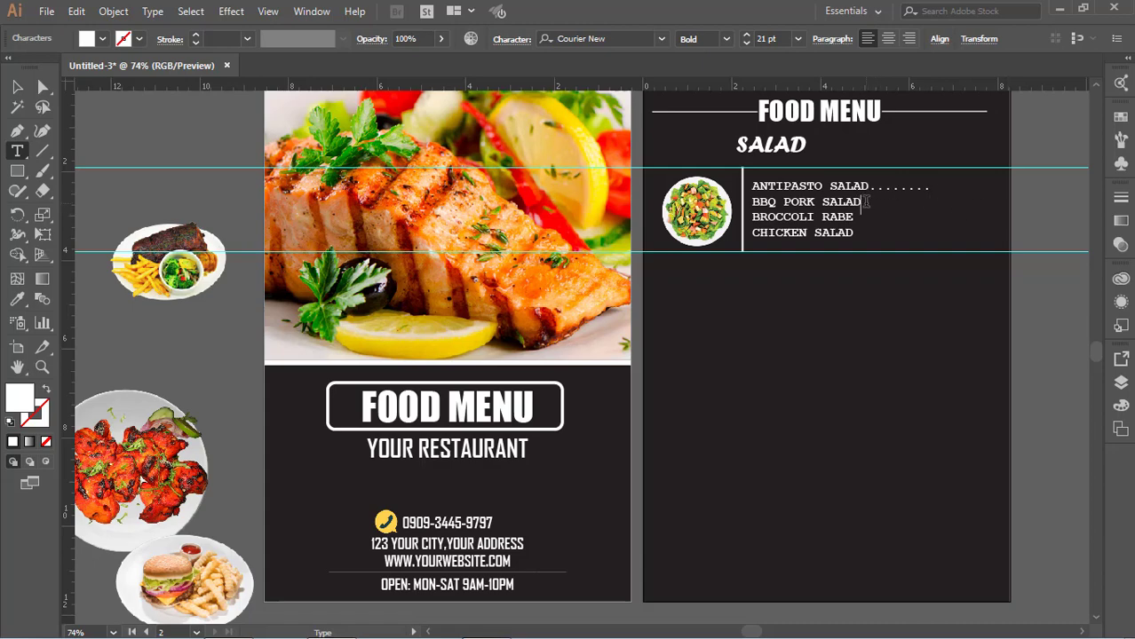
pyautogui.write('.........')
pyautogui.click(901, 216)
pyautogui.write('13')
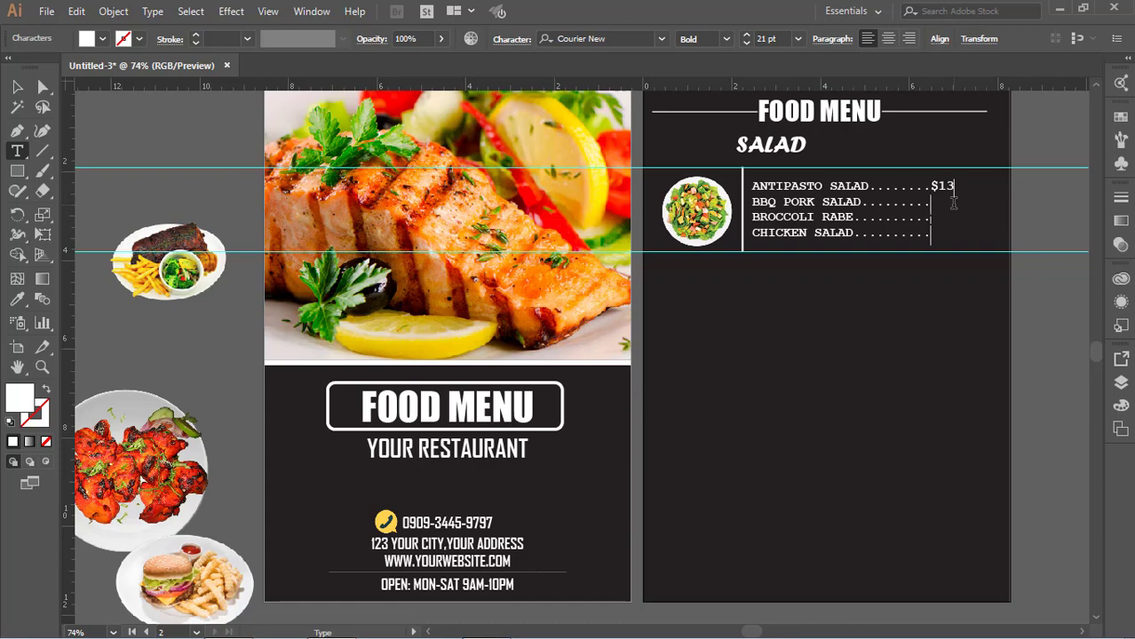
pyautogui.write('11')
pyautogui.write('0')
pyautogui.click(931, 232)
pyautogui.write('$')
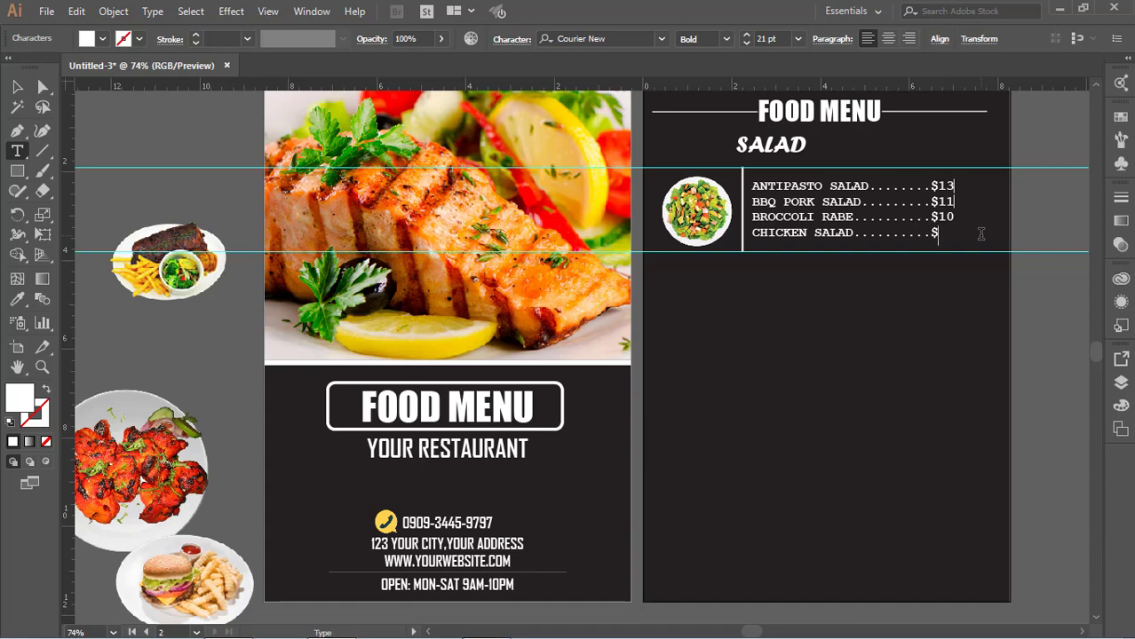
pyautogui.write('75')
pyautogui.press('BackSpace')
pyautogui.press('BackSpace')
pyautogui.click(16, 86)
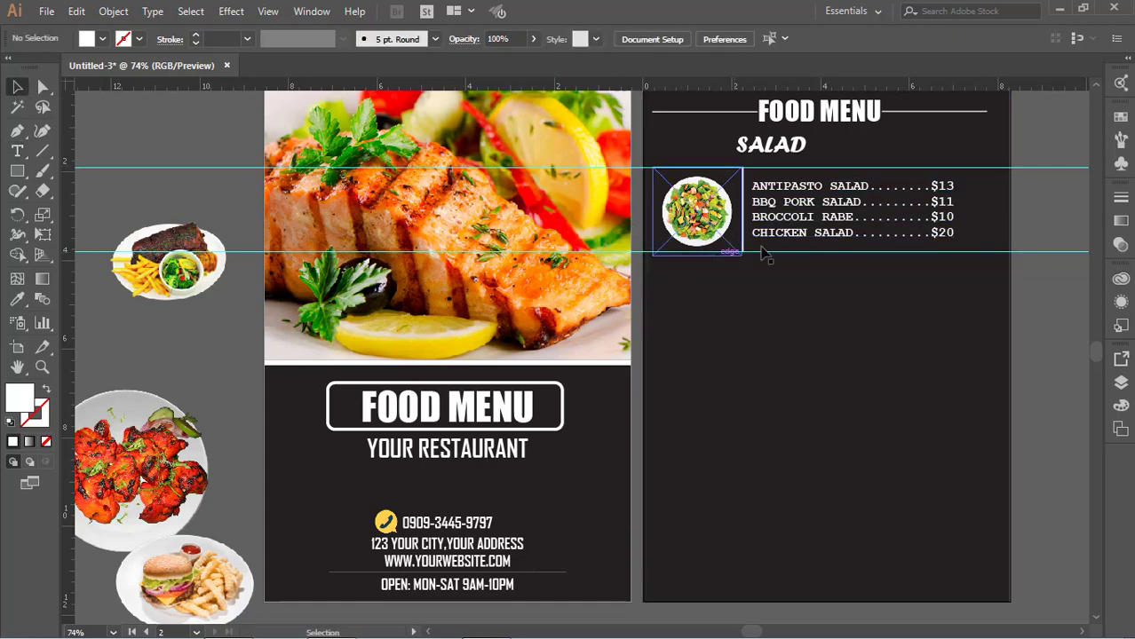
# - Shift the SALAD heading left and draw a thin white bar beside the price list
pyautogui.moveTo(797, 153)
pyautogui.mouseDown()
pyautogui.moveTo(846, 155)
pyautogui.moveTo(722, 155)
pyautogui.mouseUp()
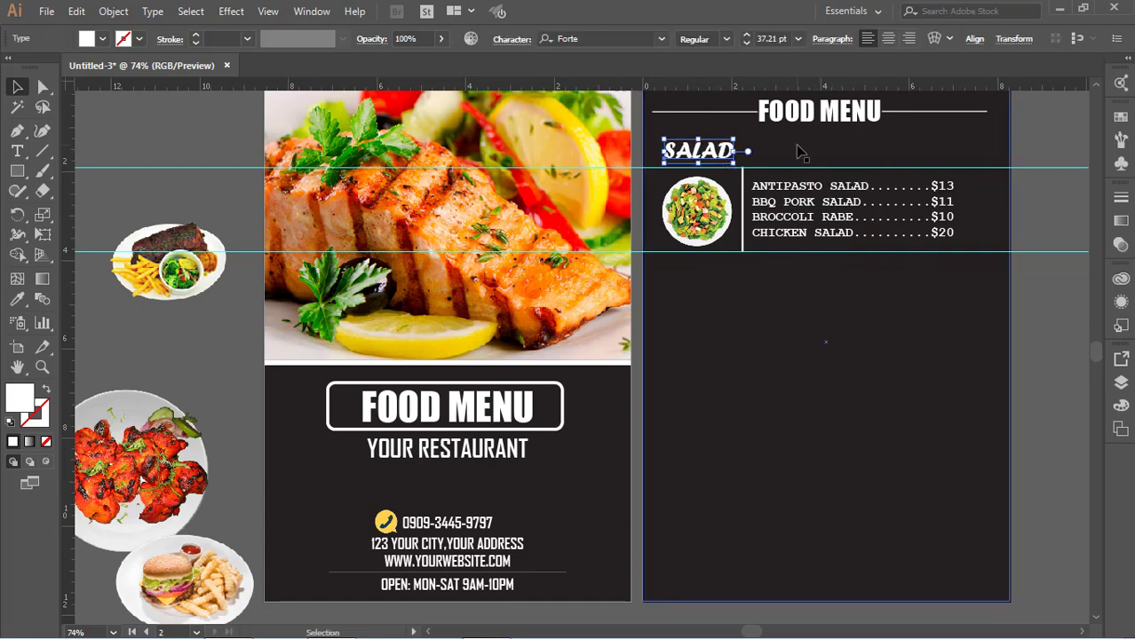
pyautogui.click(968, 302)
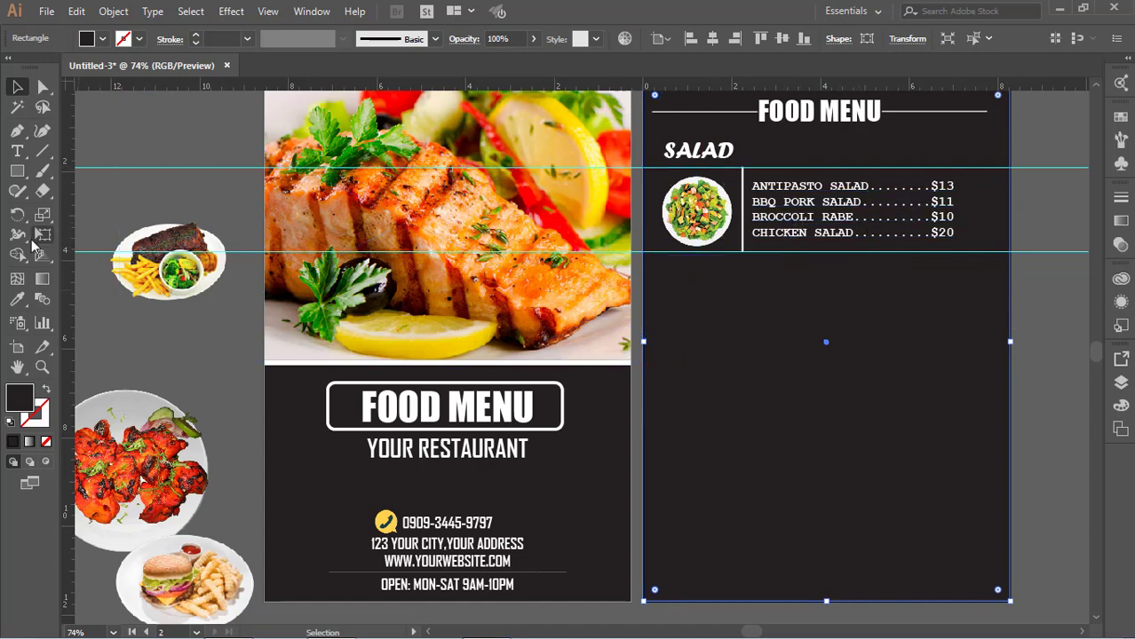
pyautogui.press('m')
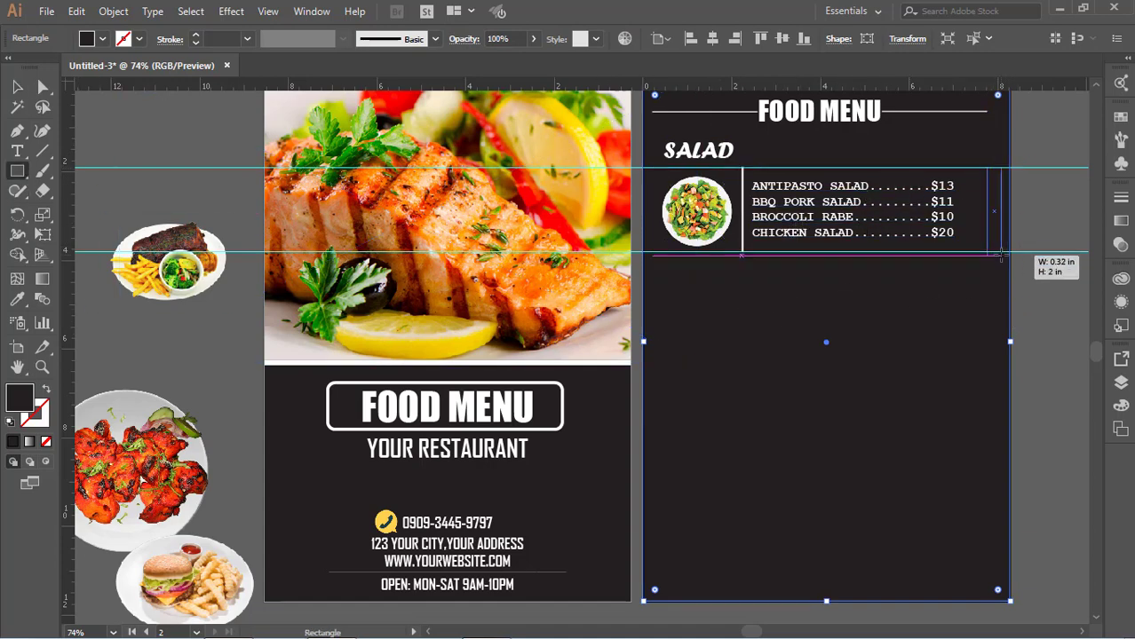
pyautogui.moveTo(987, 167); pyautogui.dragTo(1006, 251)
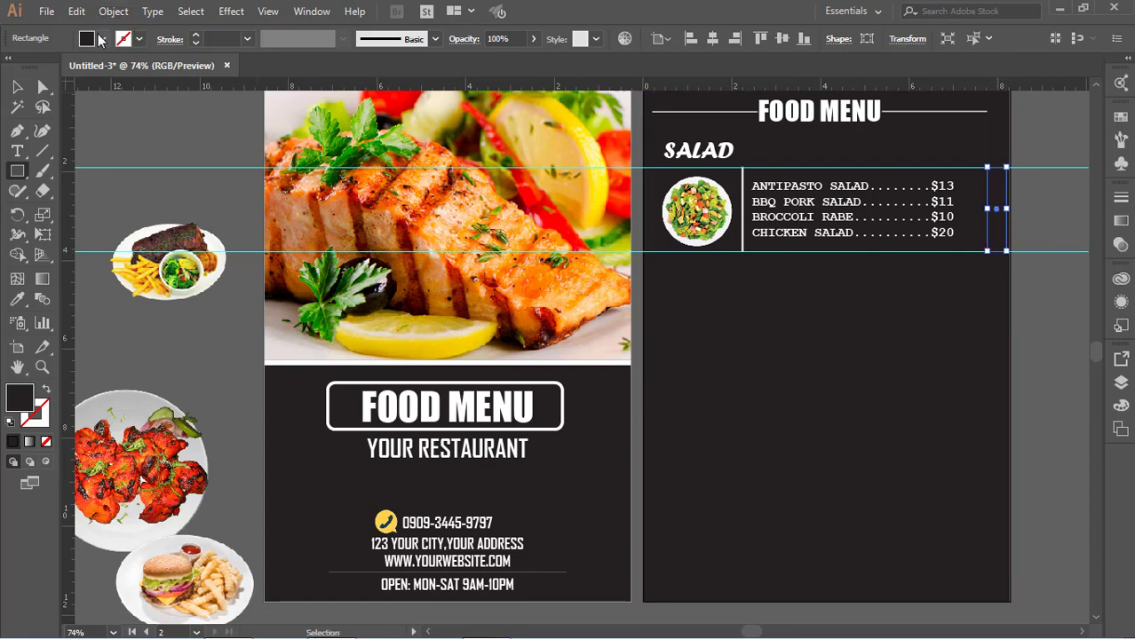
pyautogui.click(103, 39)
pyautogui.click(40, 69)
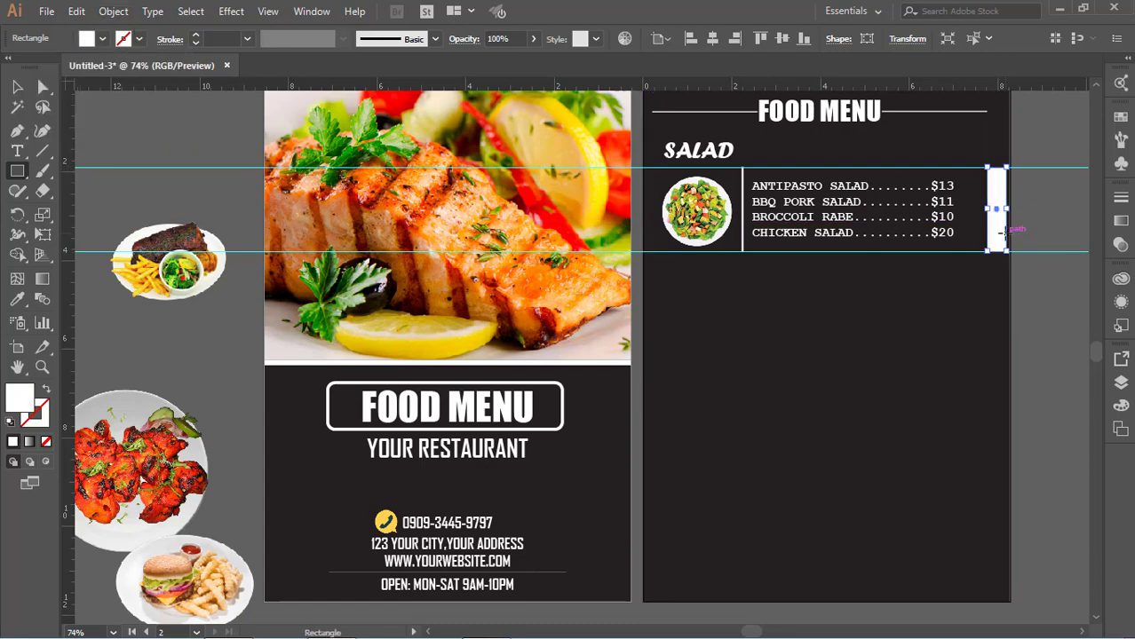
# - Move the white bar below the salad list and add a horizontal guide at its bottom
pyautogui.click(17, 86)
pyautogui.click(149, 122)
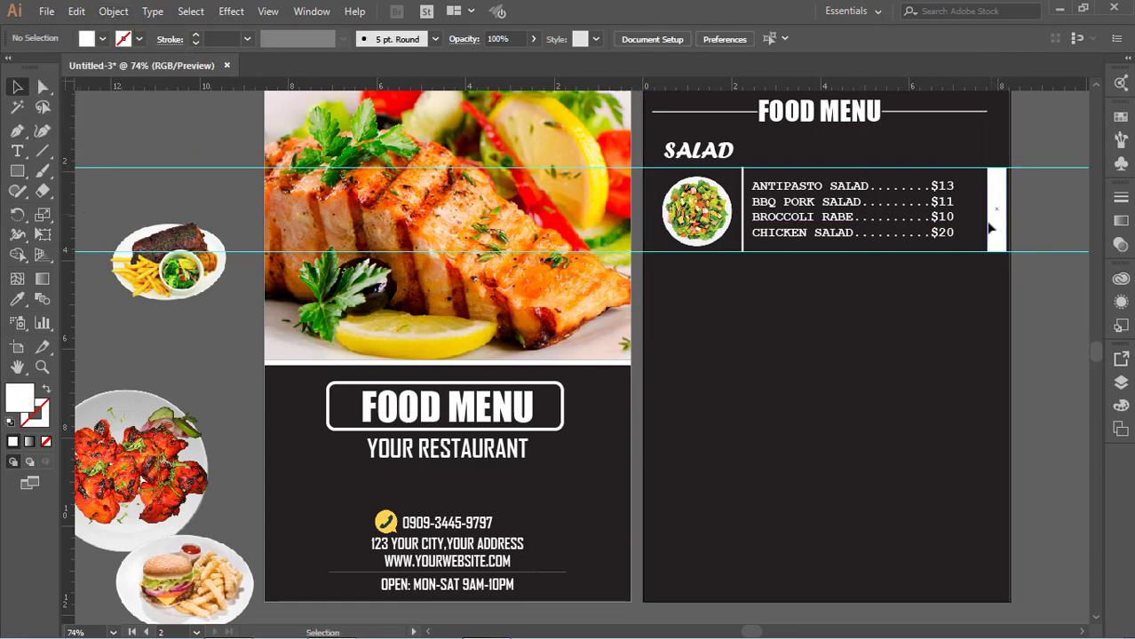
pyautogui.moveTo(993, 219); pyautogui.dragTo(766, 304)
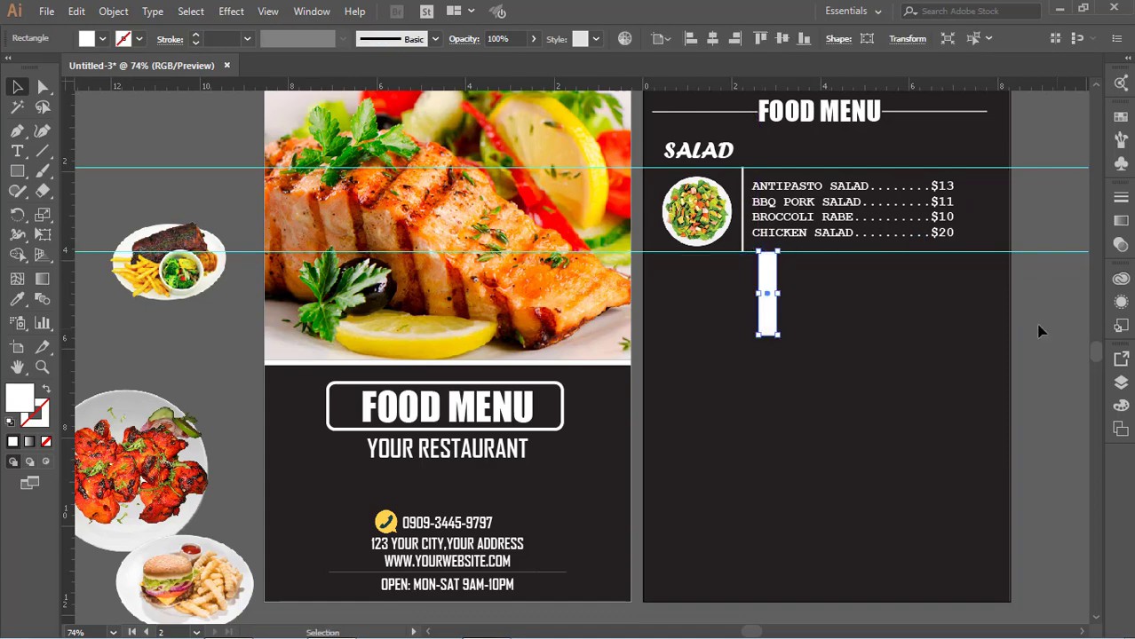
pyautogui.moveTo(700, 92); pyautogui.dragTo(733, 342)
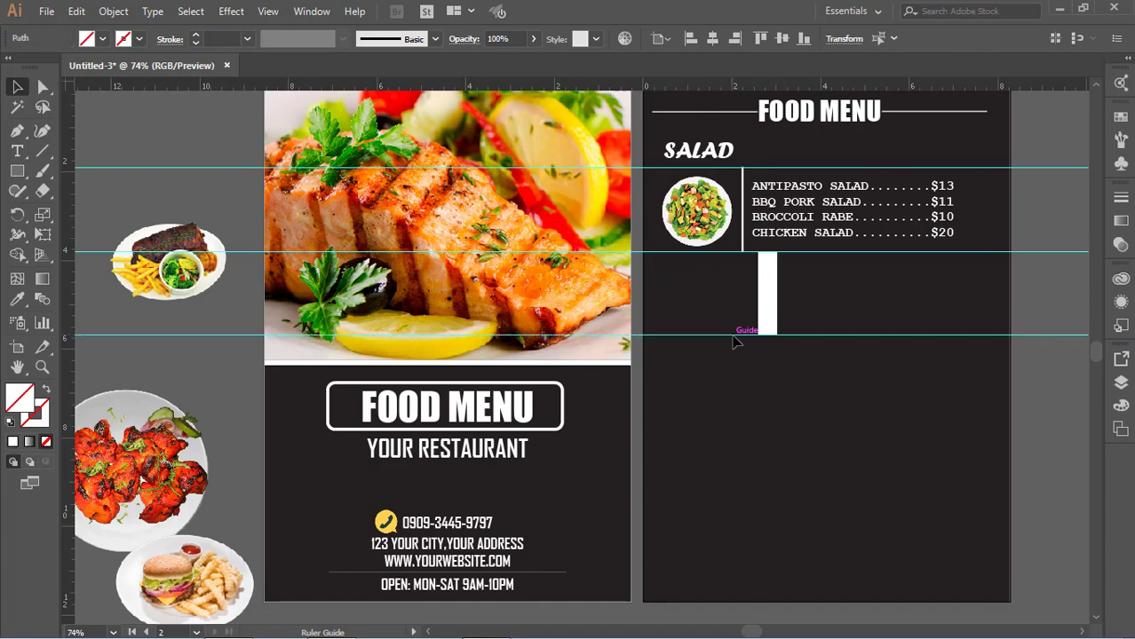
pyautogui.moveTo(67, 276); pyautogui.dragTo(993, 286)
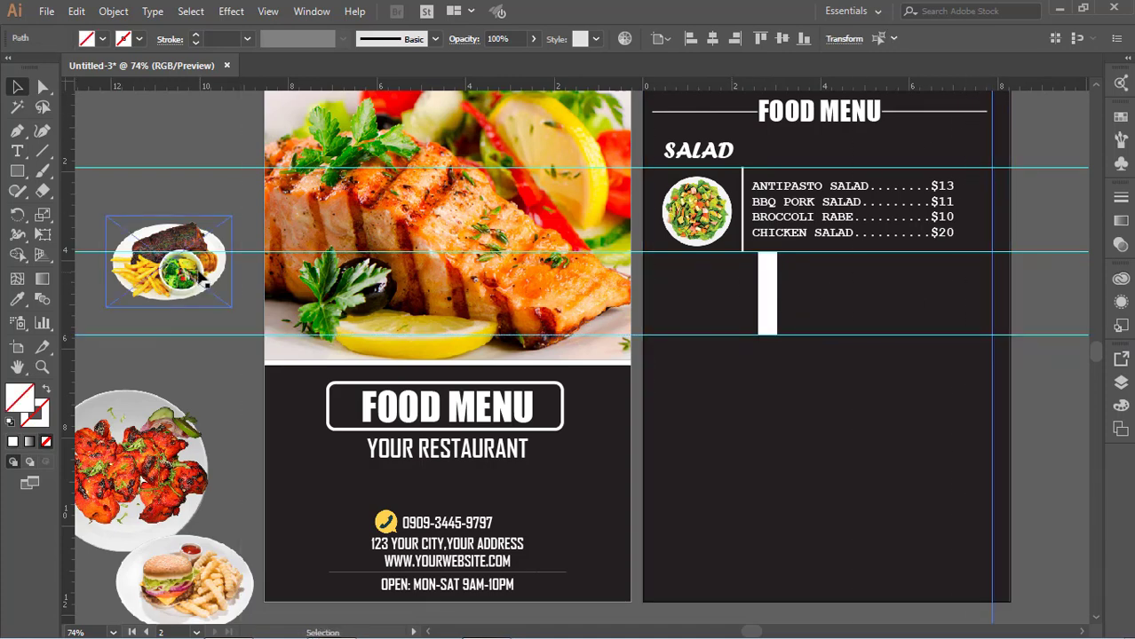
# - Add a vertical guide near the right edge and bring the burger photo onto the page, in front
pyautogui.moveTo(204, 463)
pyautogui.mouseDown()
pyautogui.moveTo(759, 458)
pyautogui.moveTo(325, 355)
pyautogui.mouseUp()
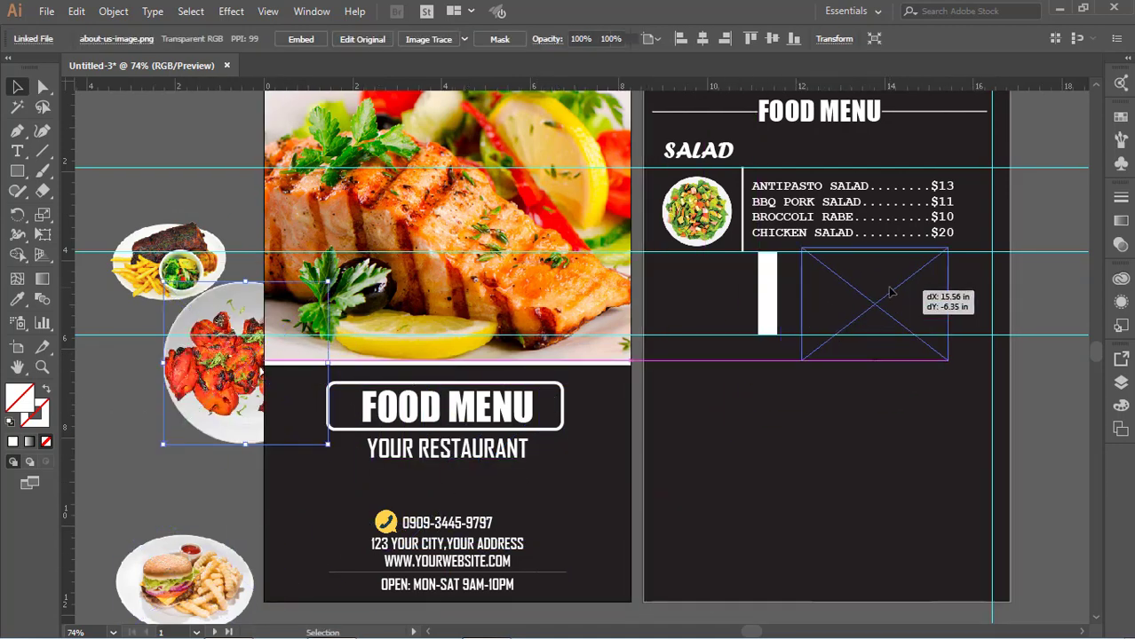
pyautogui.moveTo(218, 573); pyautogui.dragTo(906, 293)
pyautogui.rightClick(890, 294)
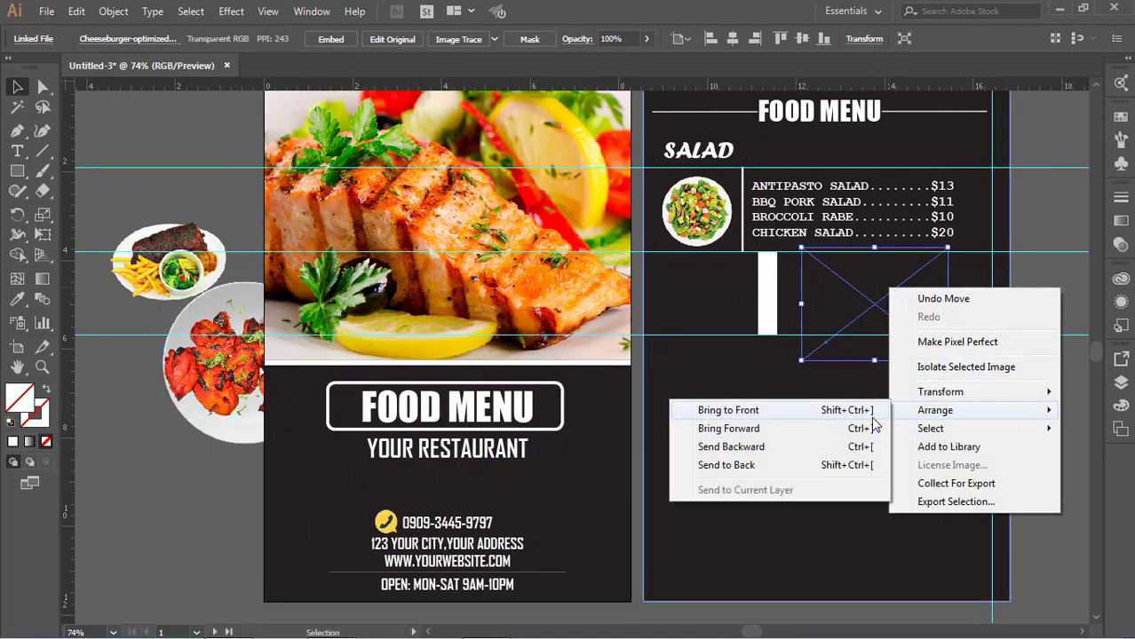
pyautogui.click(818, 409)
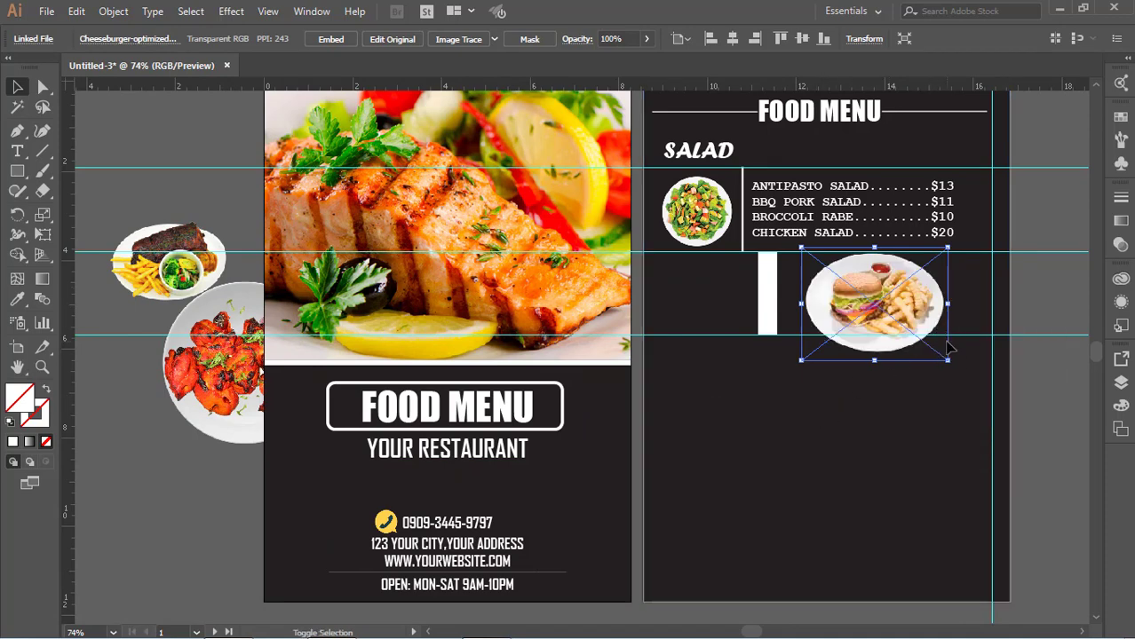
# - Shrink the burger photo, place it at the page's right, and shift the white bar lower-left
pyautogui.moveTo(948, 360)
pyautogui.mouseDown()
pyautogui.moveTo(915, 335)
pyautogui.moveTo(948, 303)
pyautogui.mouseUp()
pyautogui.moveTo(858, 337); pyautogui.dragTo(882, 320)
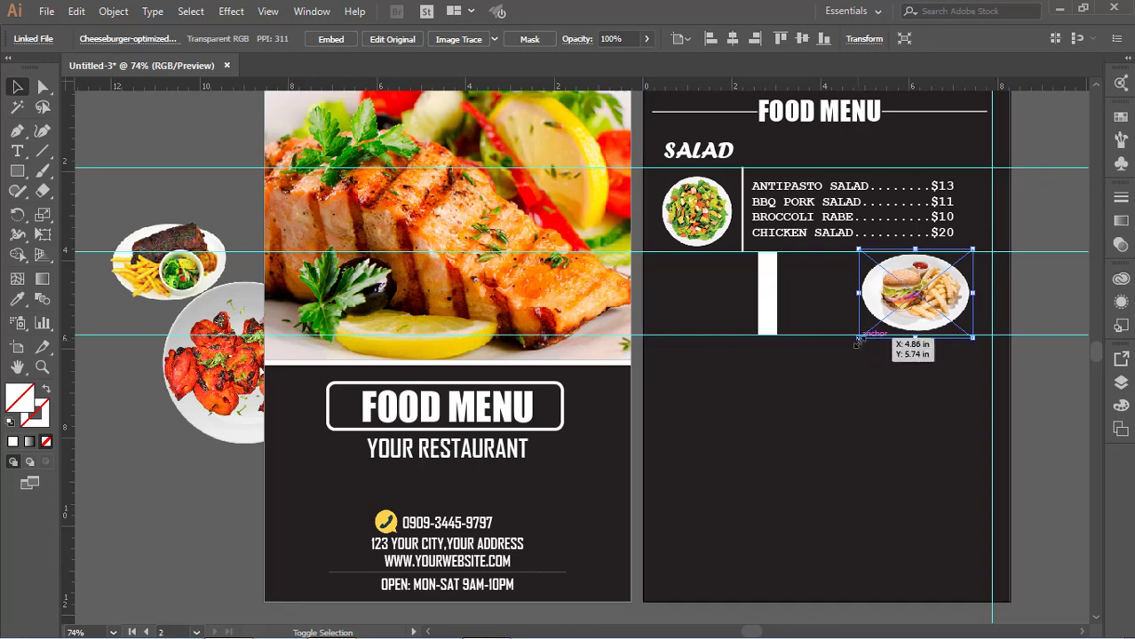
pyautogui.moveTo(944, 282); pyautogui.dragTo(959, 292)
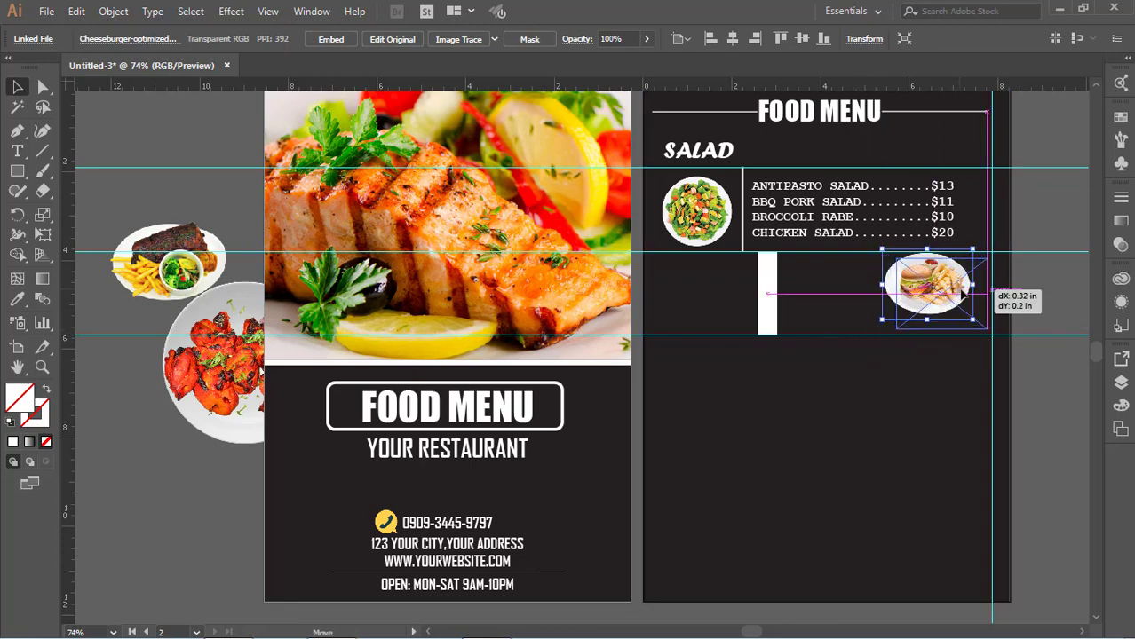
pyautogui.moveTo(963, 293); pyautogui.dragTo(983, 300)
pyautogui.click(819, 314)
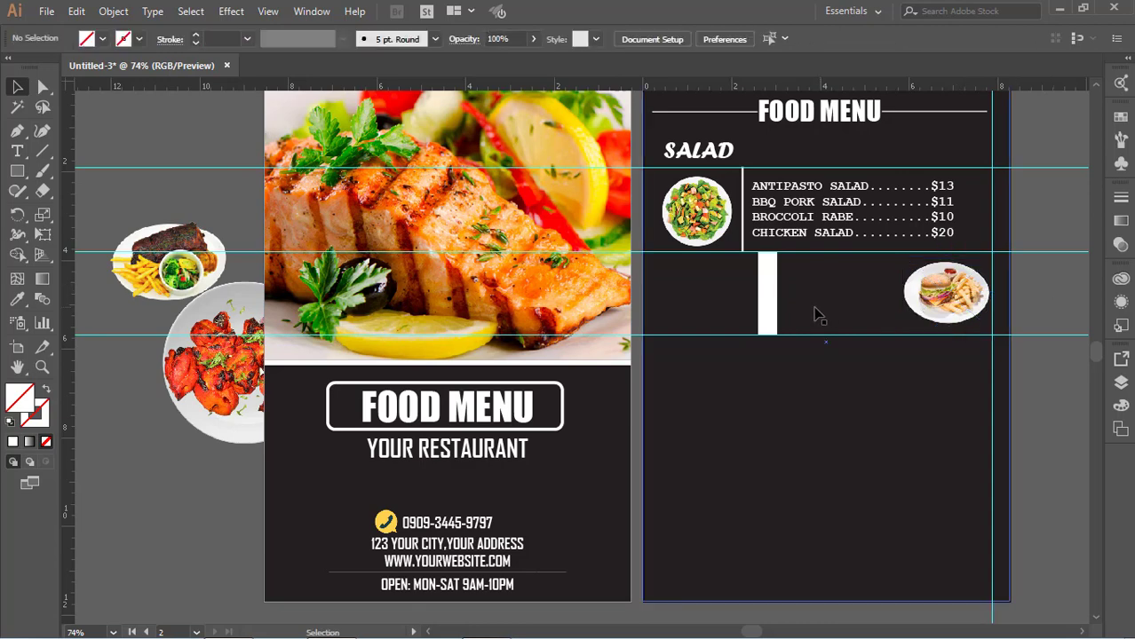
pyautogui.moveTo(768, 297); pyautogui.dragTo(698, 407)
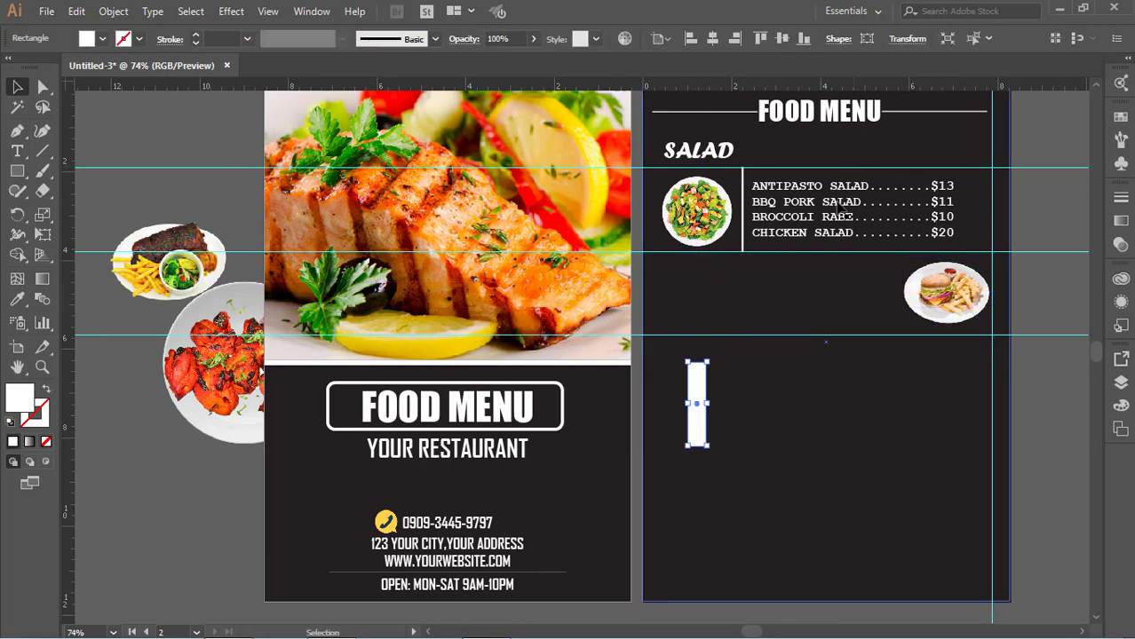
# - Copy the salad price list and its vertical divider line below the salad section
pyautogui.moveTo(797, 208)
pyautogui.mouseDown()
pyautogui.moveTo(775, 293)
pyautogui.moveTo(727, 294)
pyautogui.mouseUp()
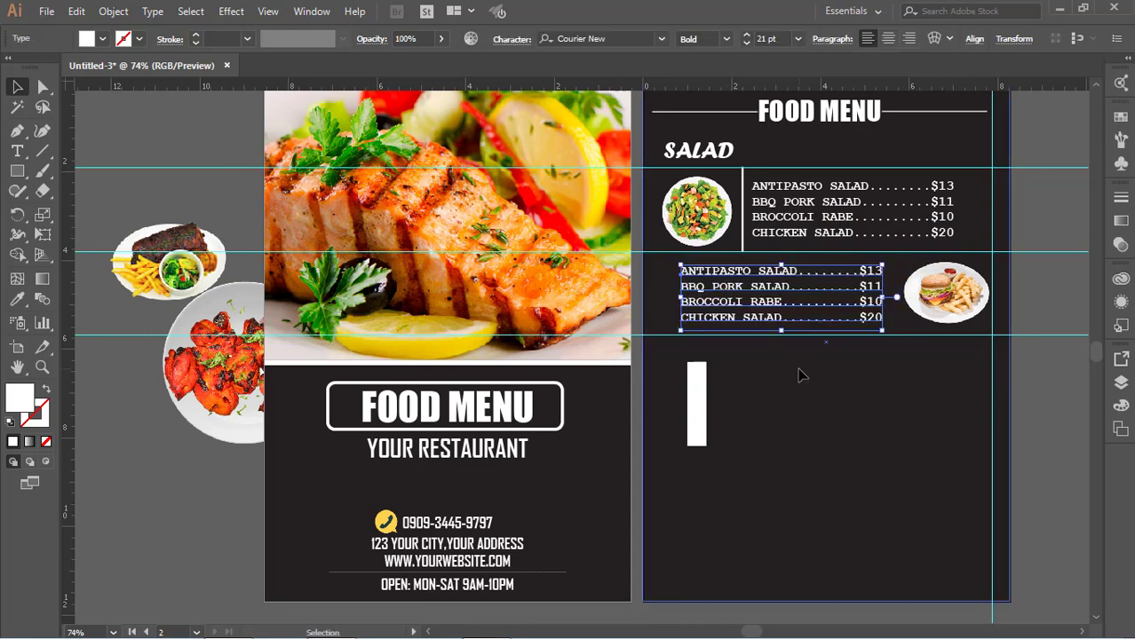
pyautogui.click(800, 372)
pyautogui.moveTo(745, 232); pyautogui.dragTo(899, 324)
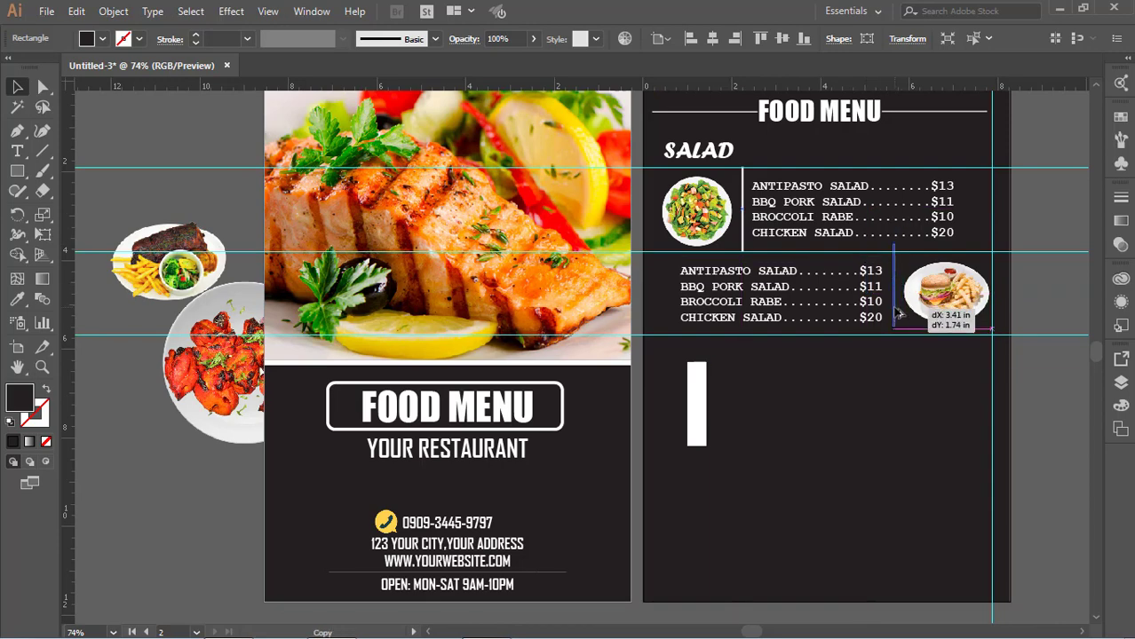
pyautogui.click(1061, 313)
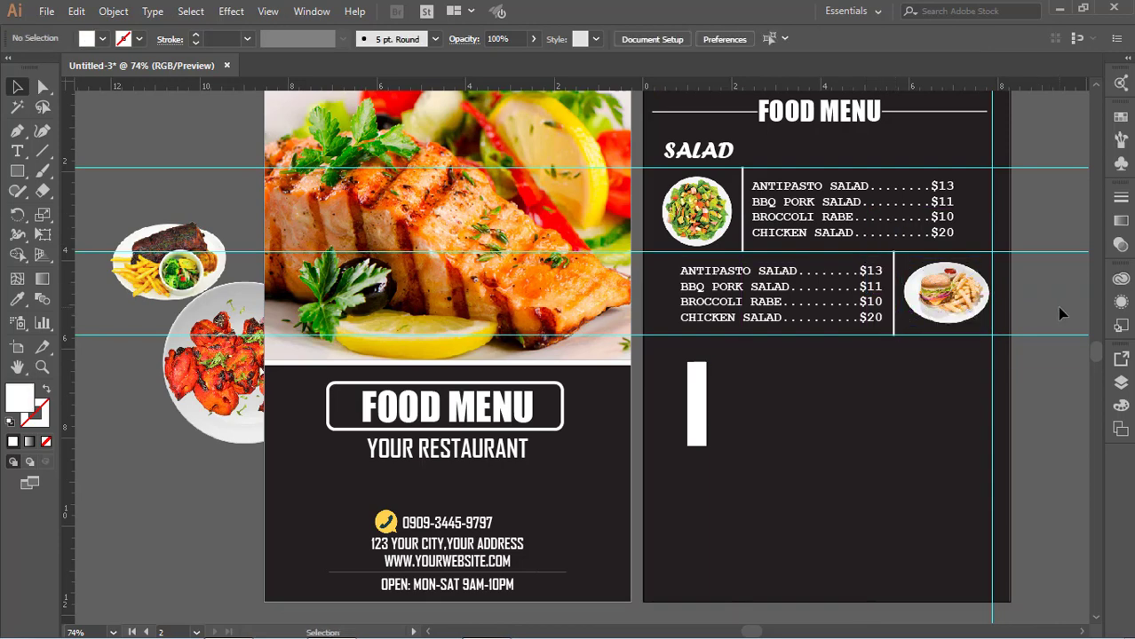
# - Nudge the second price list and its divider slightly left, beside the burger photo
pyautogui.click(662, 399)
pyautogui.moveTo(751, 301); pyautogui.dragTo(737, 298)
pyautogui.moveTo(893, 307); pyautogui.dragTo(888, 306)
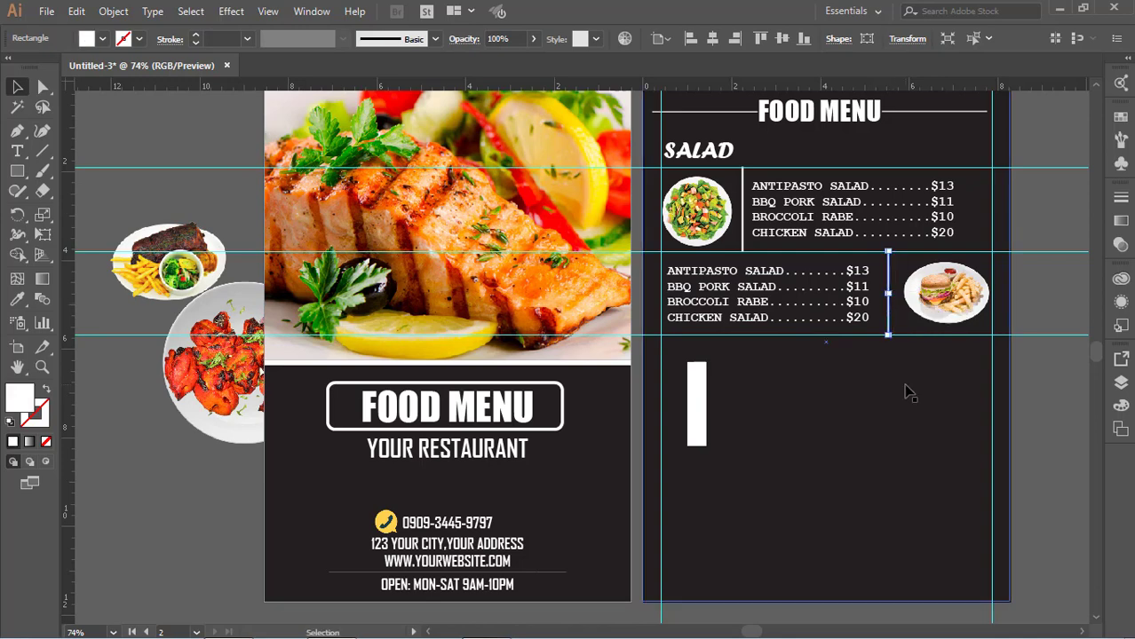
pyautogui.click(772, 326)
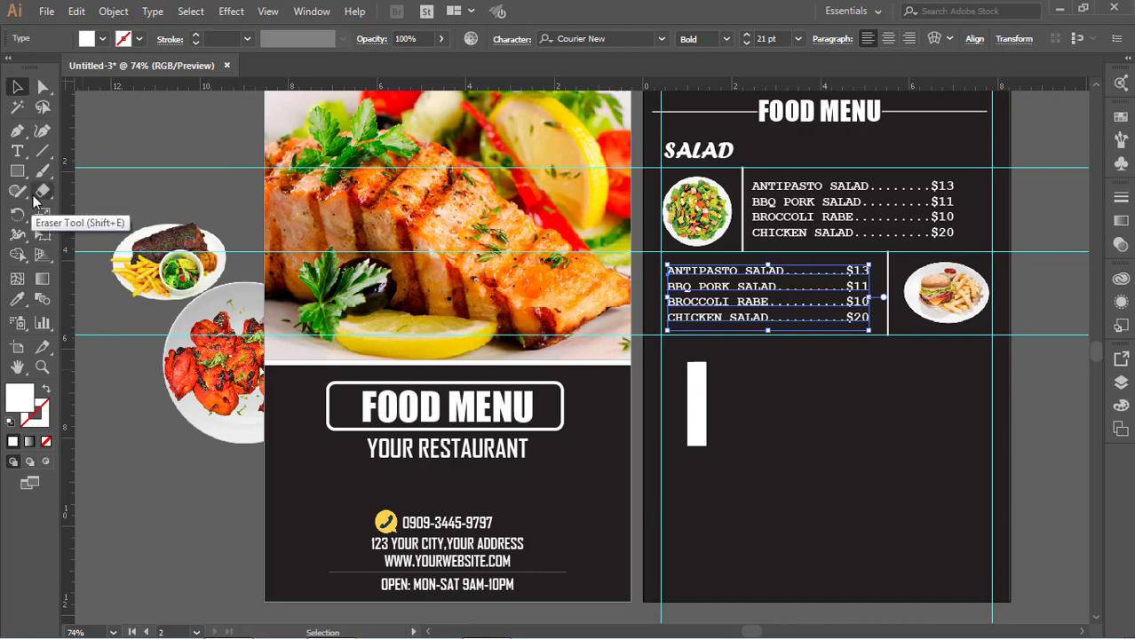
pyautogui.click(17, 151)
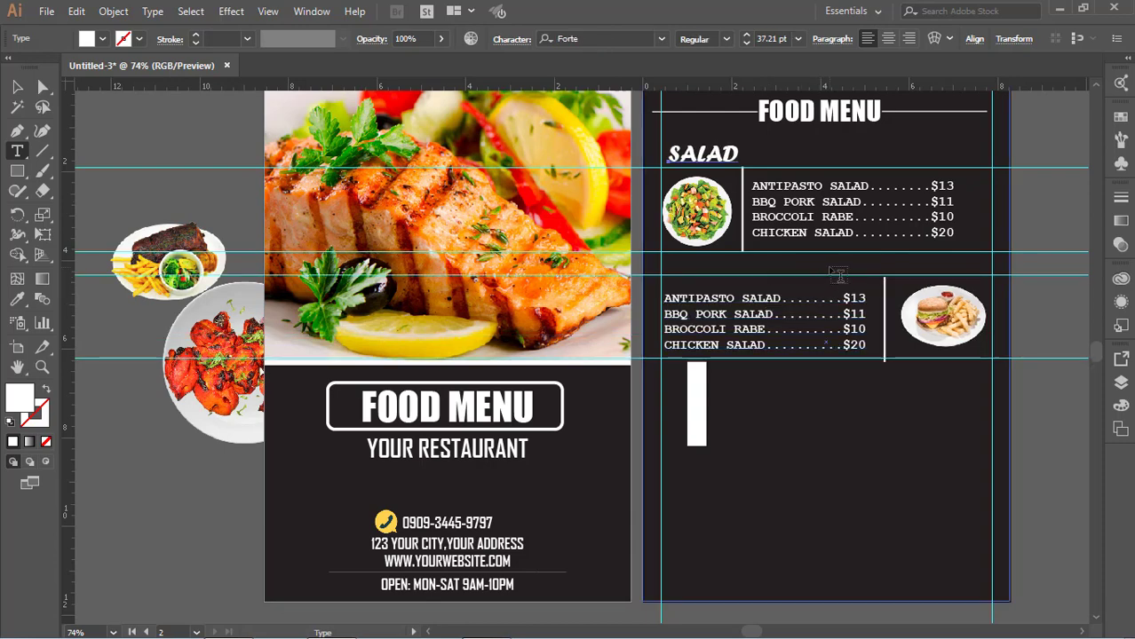
# - Type the BURGGER heading text below the salad list
pyautogui.click(834, 258)
pyautogui.press('BackSpace')
pyautogui.write('B')
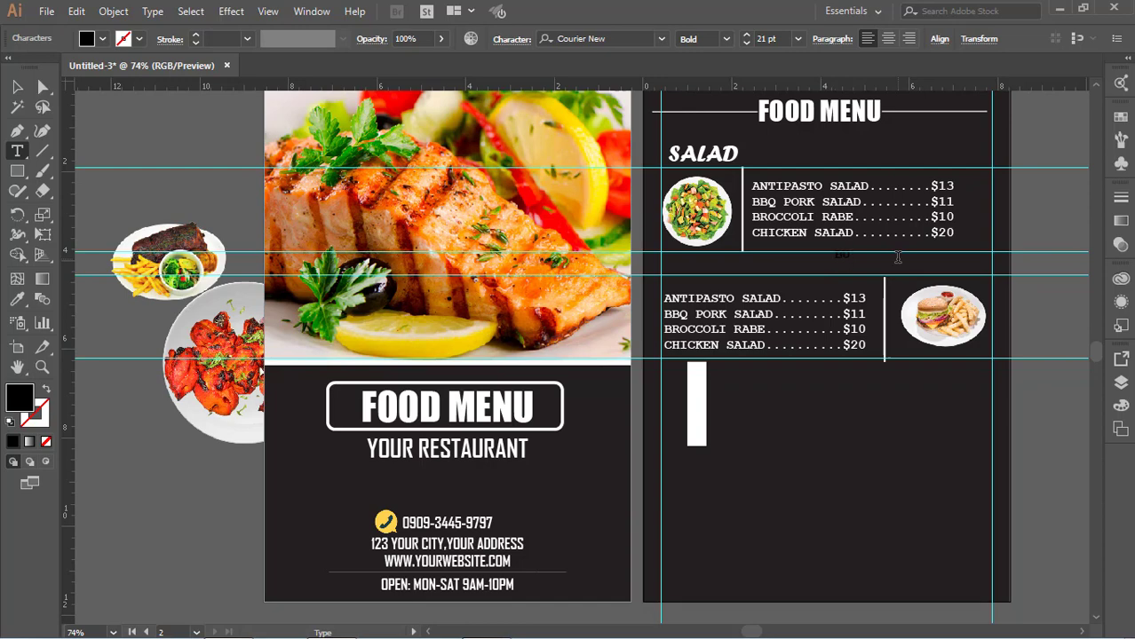
pyautogui.write('URG')
pyautogui.write('ER')
pyautogui.moveTo(889, 257); pyautogui.dragTo(833, 257)
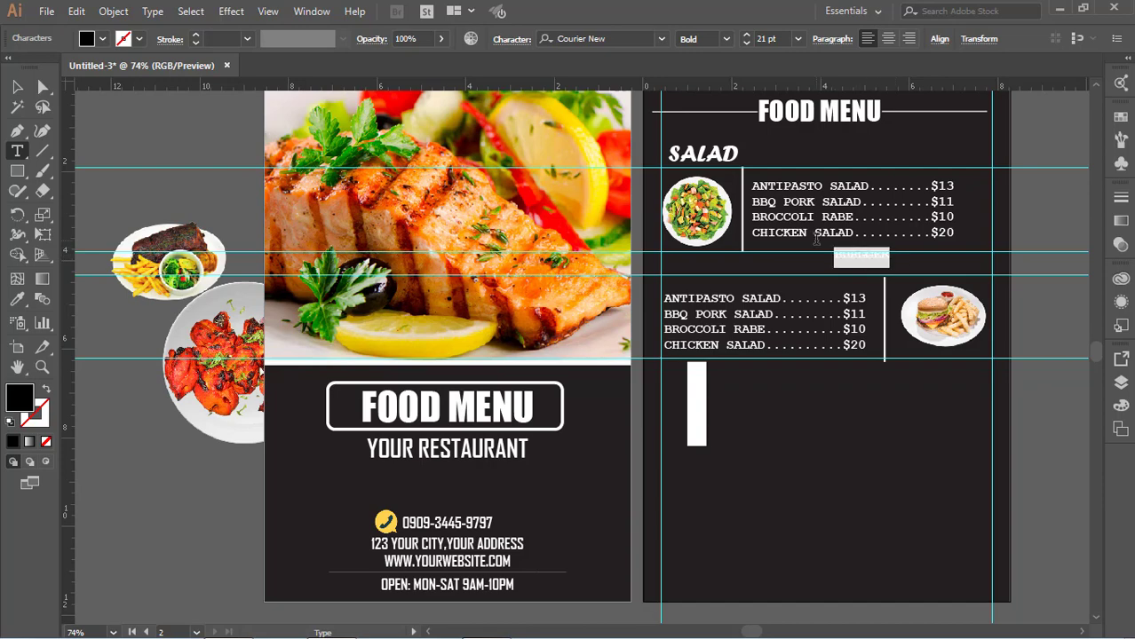
# - Set the BURGGER heading to the Forte font at 37.21 pt
pyautogui.click(662, 39)
pyautogui.scroll(10, 622, 158)
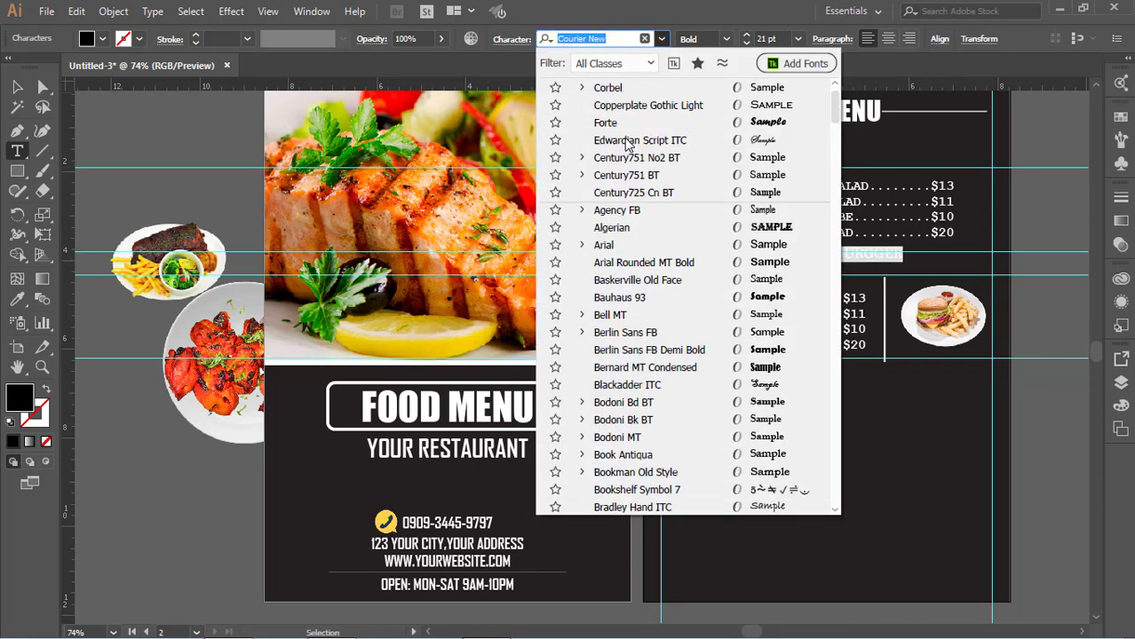
pyautogui.scroll(1, 622, 158)
pyautogui.click(622, 157)
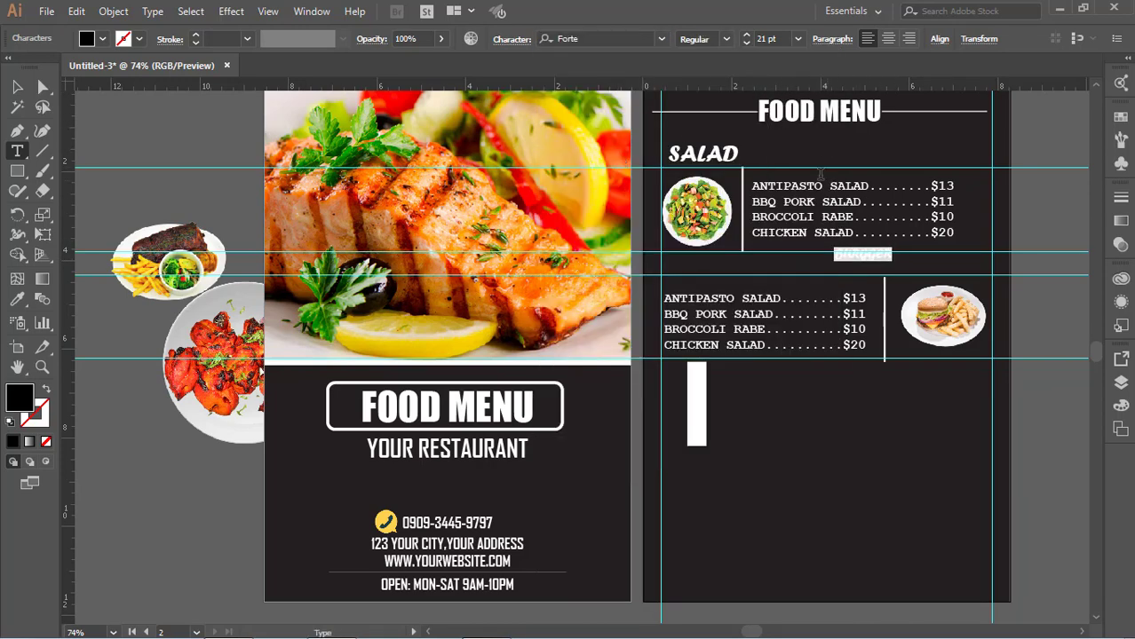
pyautogui.click(728, 151)
pyautogui.click(773, 39)
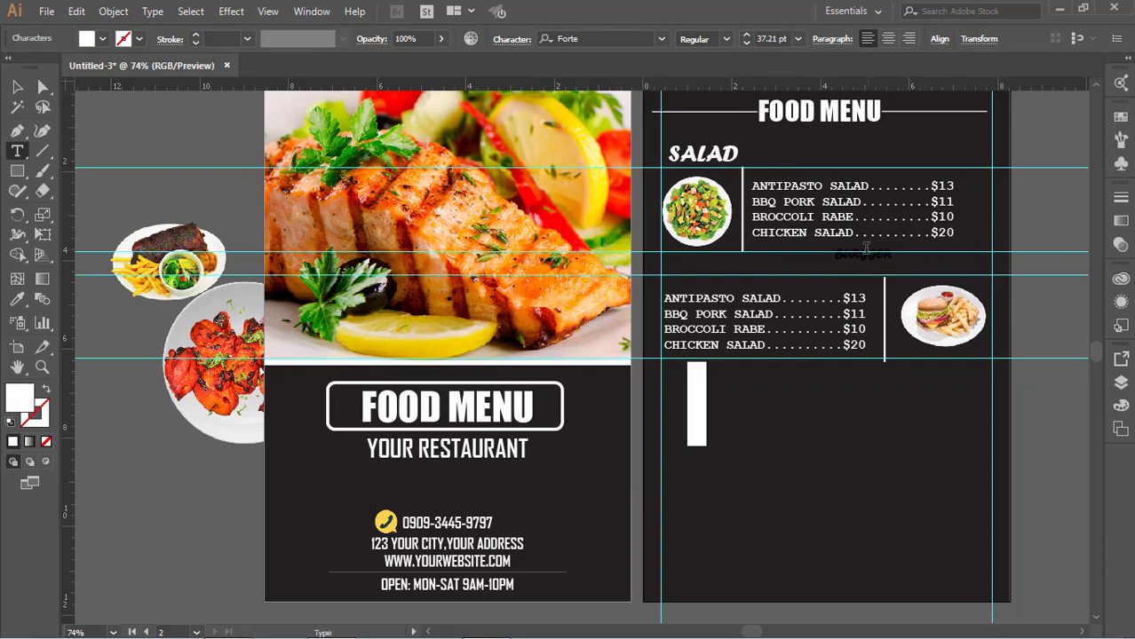
pyautogui.moveTo(834, 257); pyautogui.dragTo(886, 259)
pyautogui.click(771, 39)
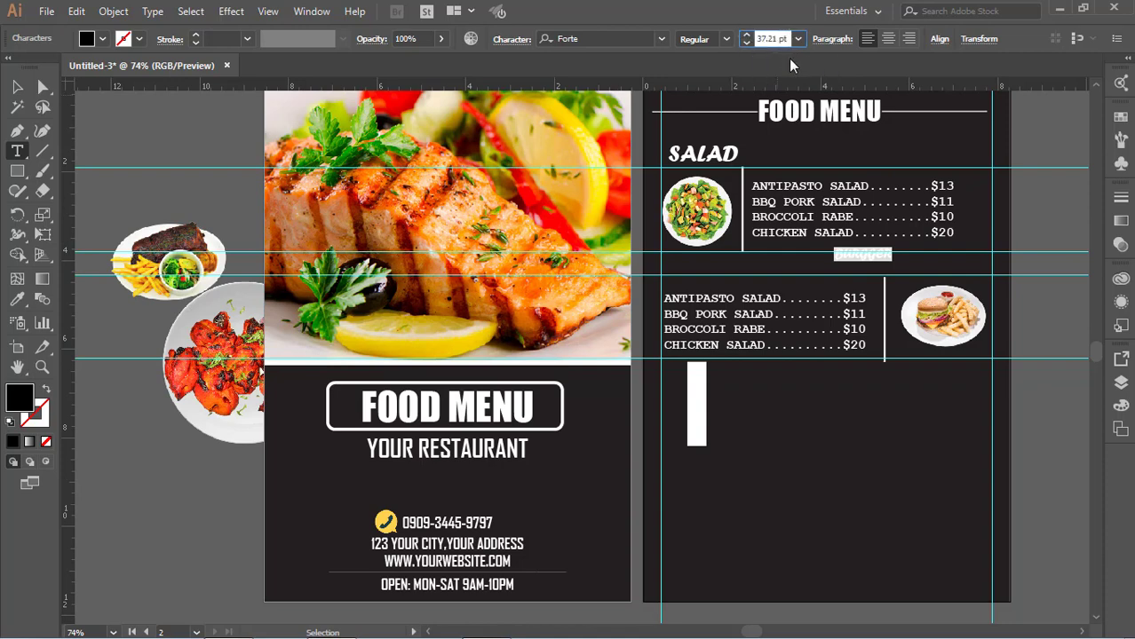
pyautogui.press('Return')
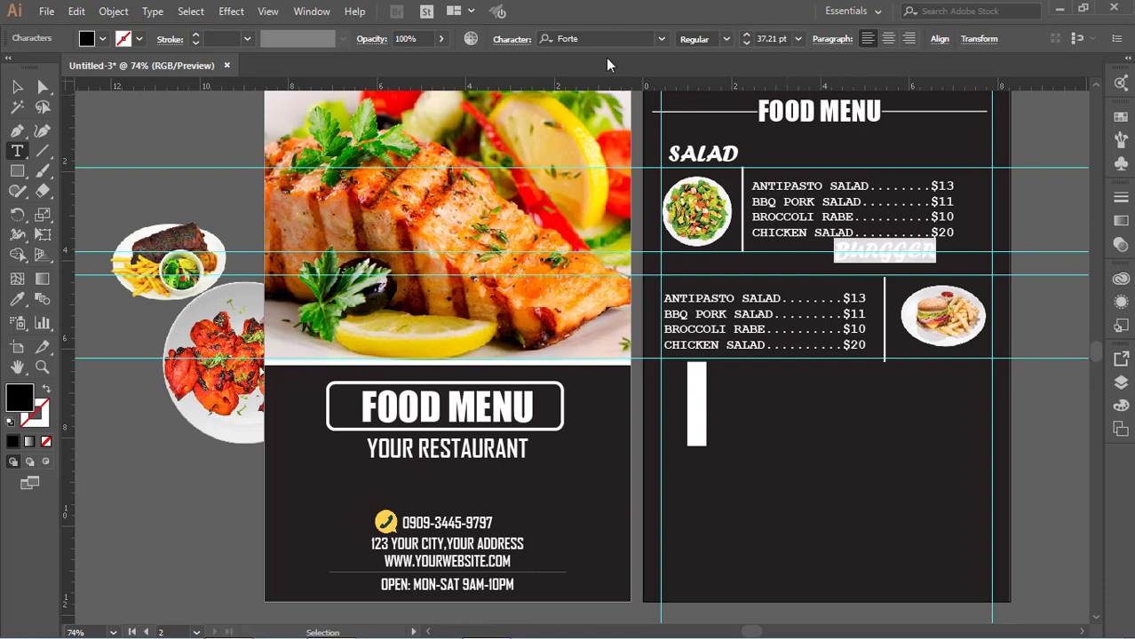
# - Fill the heading white and move it above the burger photo
pyautogui.click(103, 39)
pyautogui.click(34, 66)
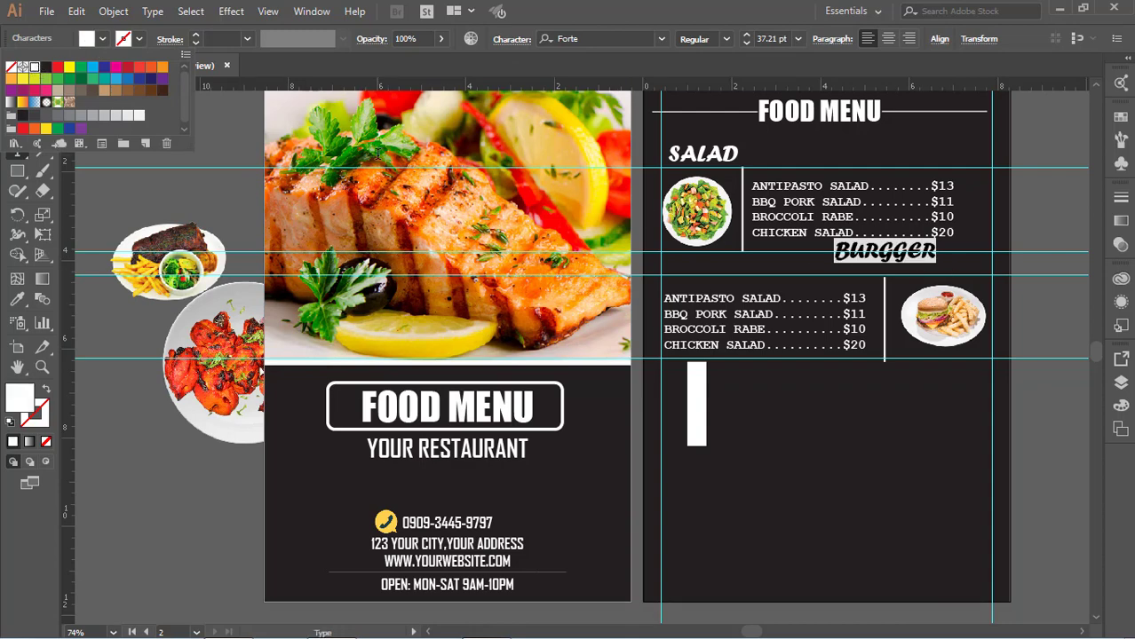
pyautogui.press('Escape')
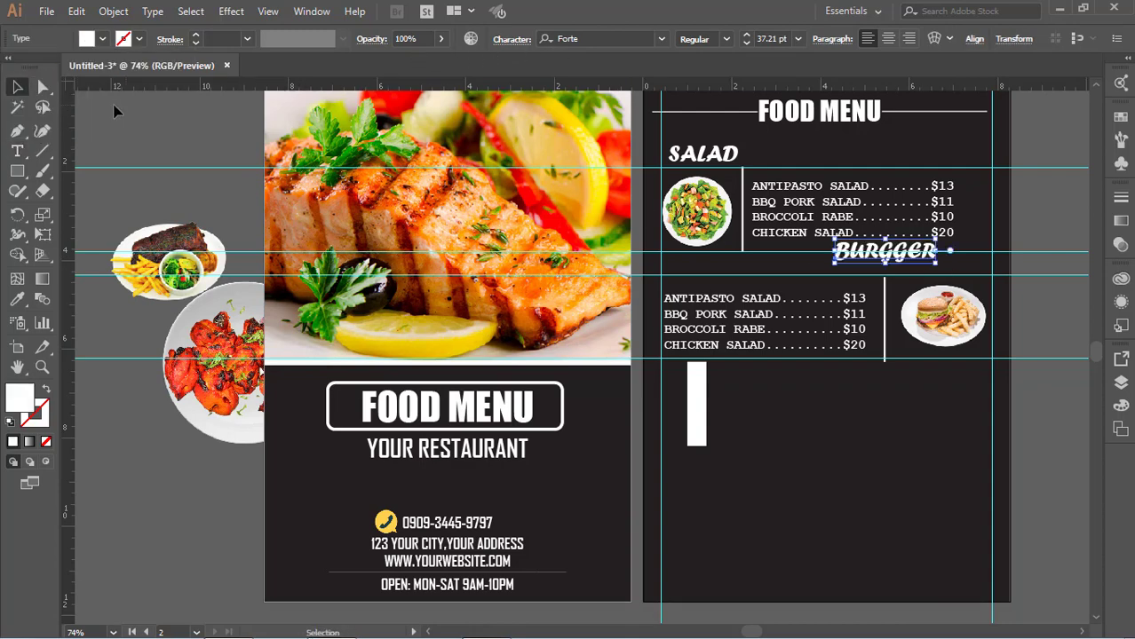
pyautogui.click(874, 267)
pyautogui.moveTo(895, 257); pyautogui.dragTo(945, 272)
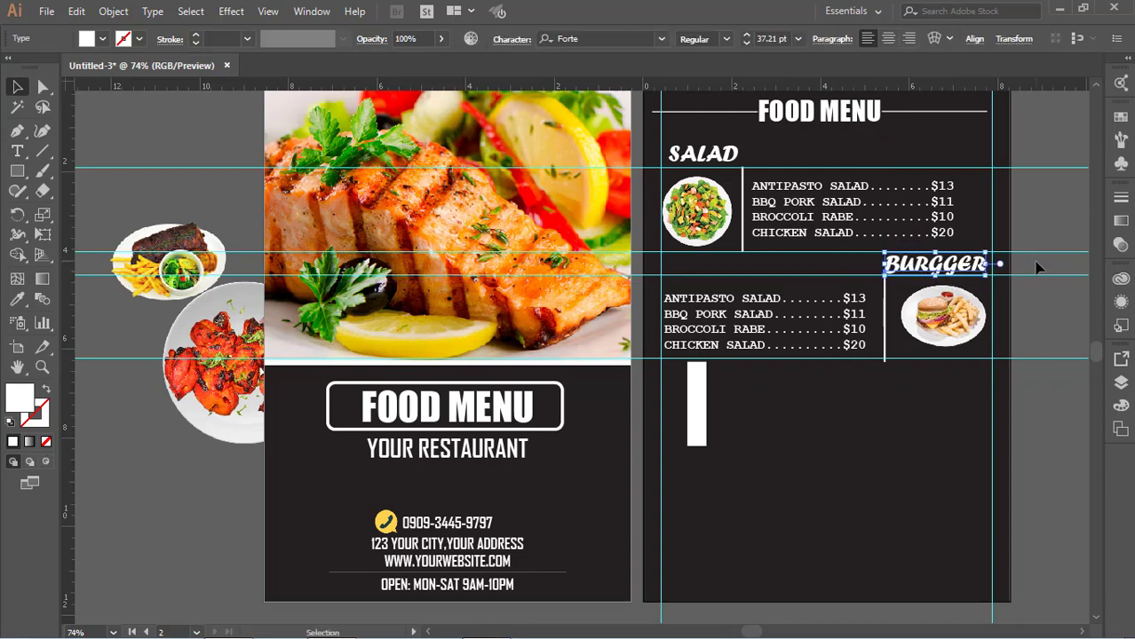
pyautogui.click(771, 162)
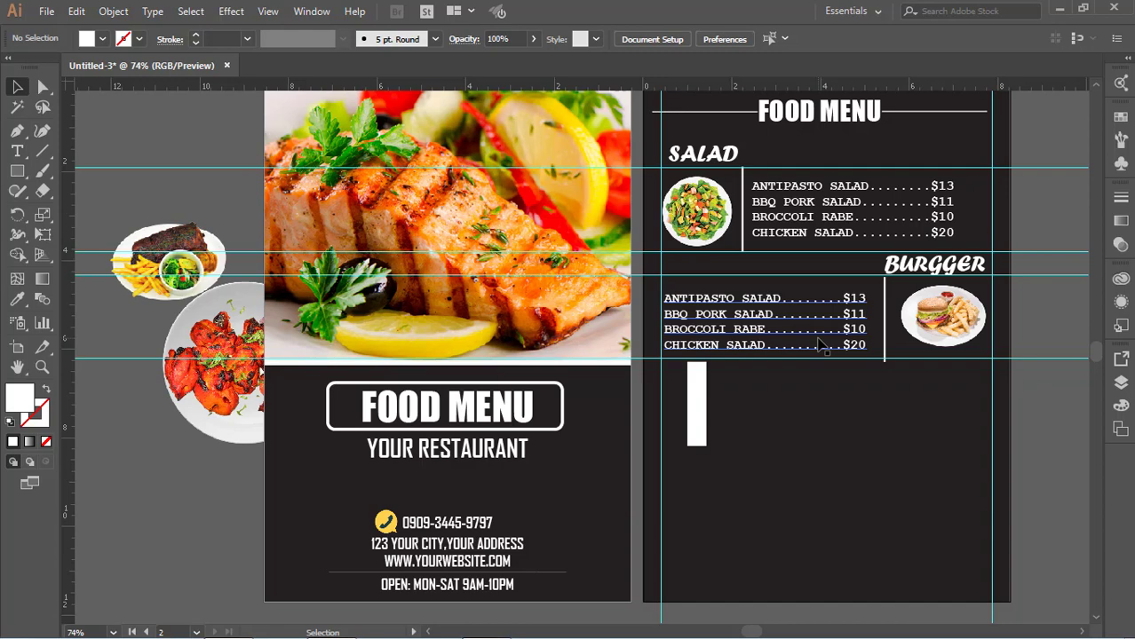
# - Replace the first burger line's item name with LUGER BURGER
pyautogui.click(25, 152)
pyautogui.click(781, 300)
pyautogui.press('BackSpace')
pyautogui.press('BackSpace')
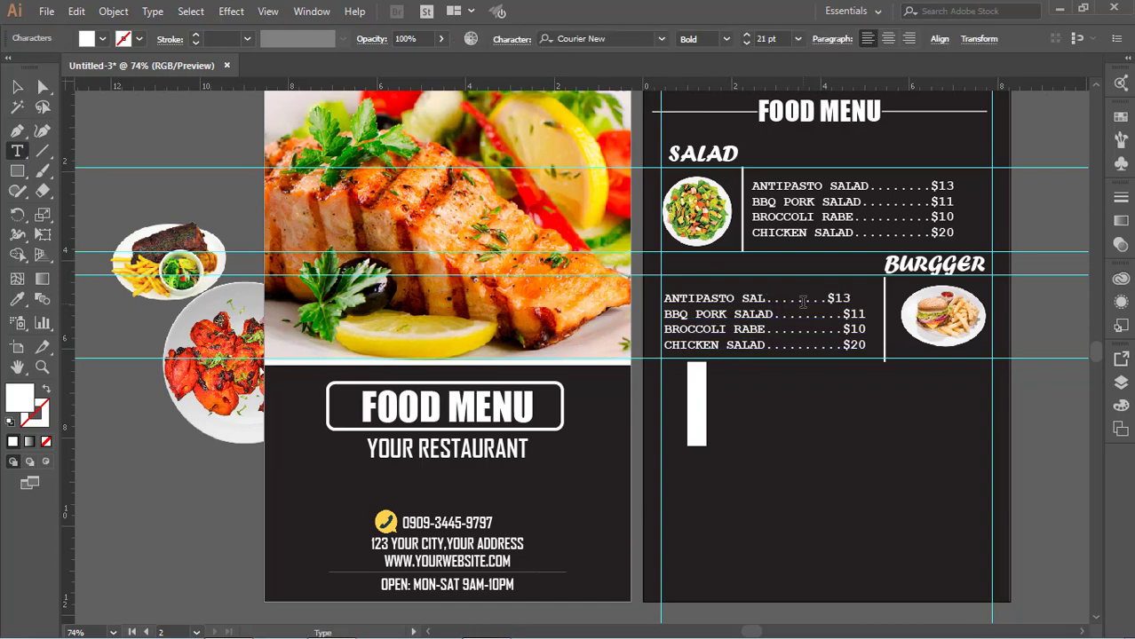
pyautogui.press('BackSpace')
pyautogui.press('BackSpace')
pyautogui.press('BackSpace')
pyautogui.press('BackSpace')
pyautogui.press('BackSpace')
pyautogui.press('BackSpace')
pyautogui.press('BackSpace')
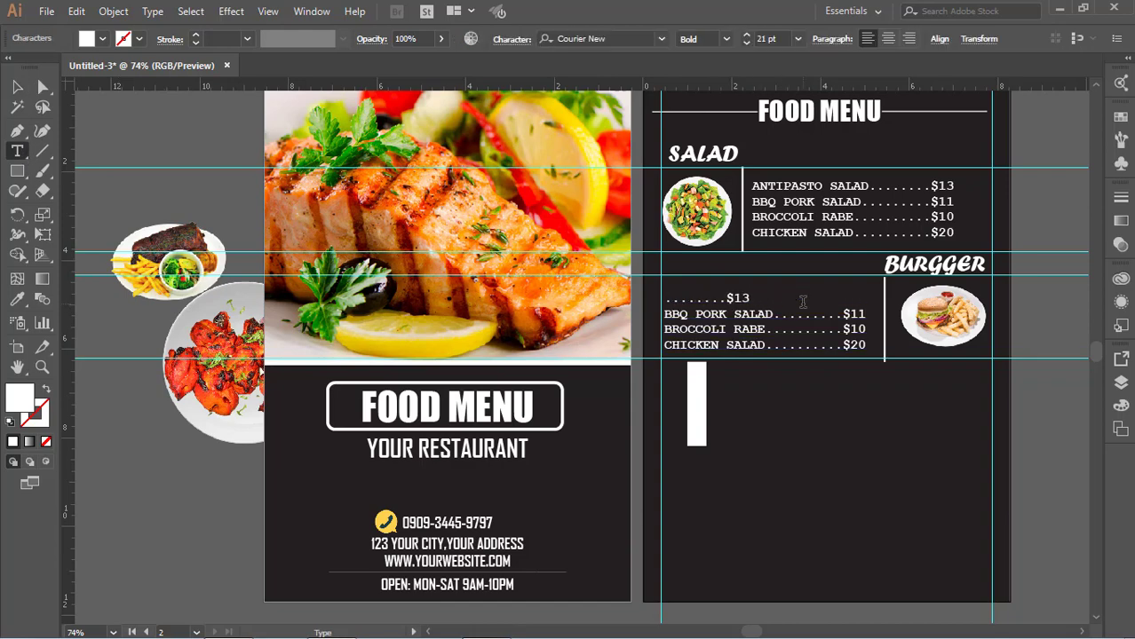
pyautogui.write('LI')
pyautogui.write('GER')
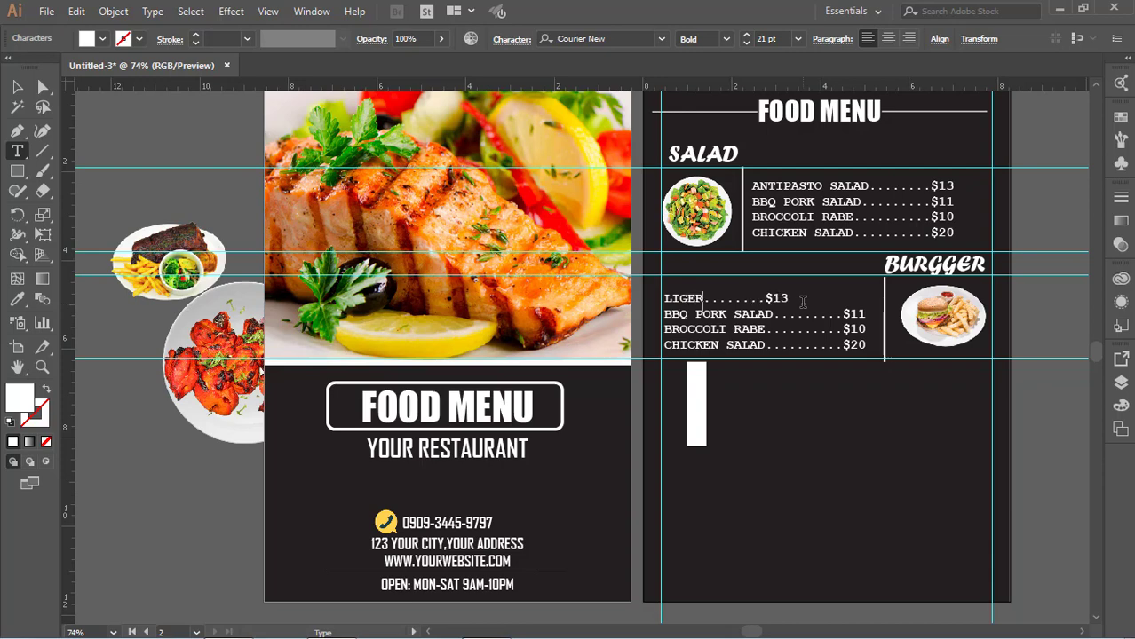
pyautogui.press('BackSpace')
pyautogui.press('BackSpace')
pyautogui.press('BackSpace')
pyautogui.press('BackSpace')
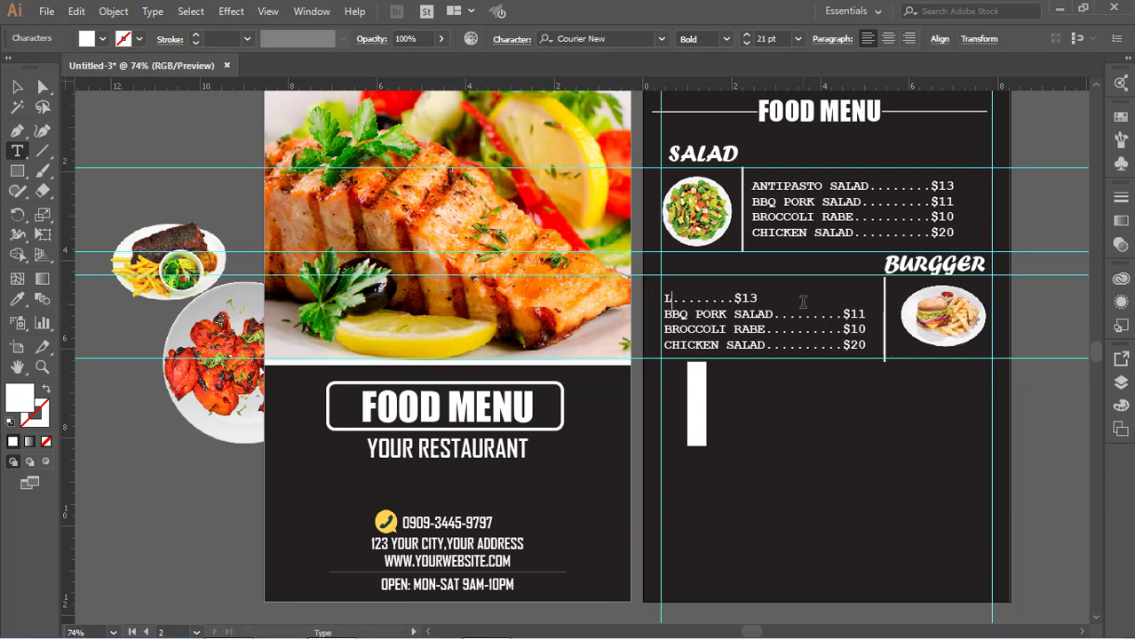
pyautogui.write('UGER')
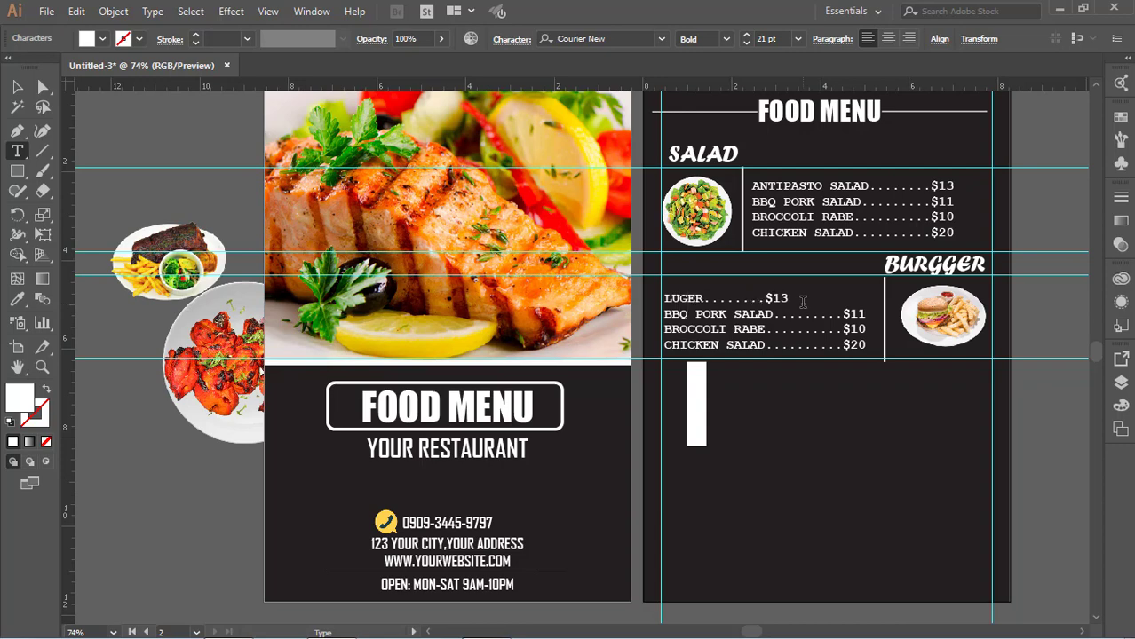
pyautogui.write(' BU')
pyautogui.write('RGER')
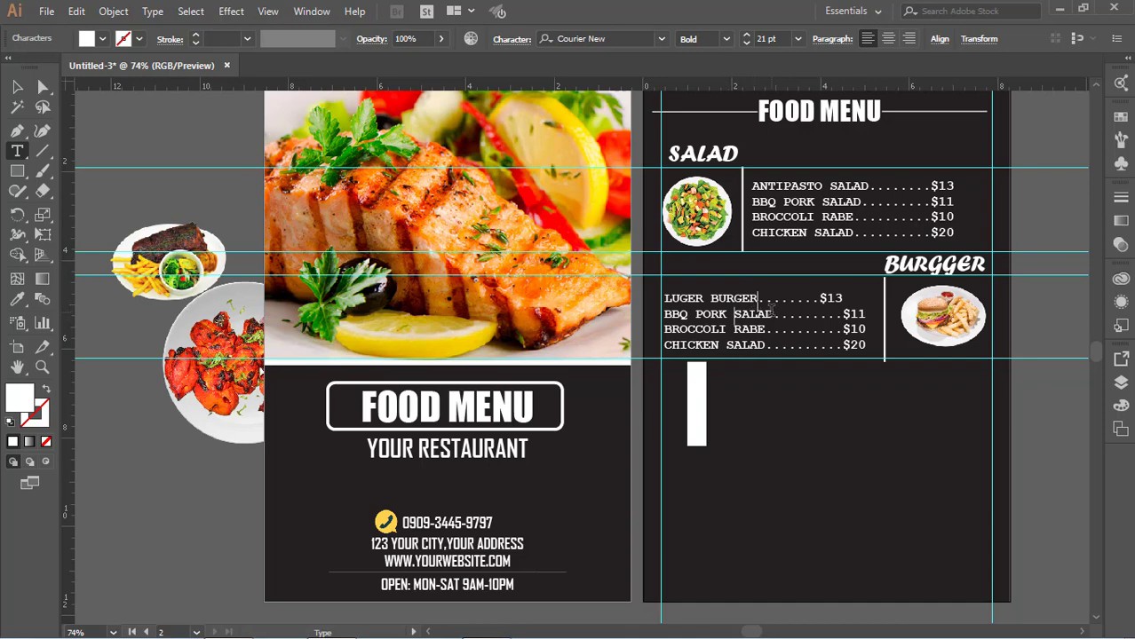
# - Rename the second line DOUBLE ANIMAAL STYLE and shorten its dot leader before $11
pyautogui.click(773, 314)
pyautogui.press('BackSpace')
pyautogui.press('BackSpace')
pyautogui.press('BackSpace')
pyautogui.press('BackSpace')
pyautogui.press('BackSpace')
pyautogui.press('BackSpace')
pyautogui.press('BackSpace')
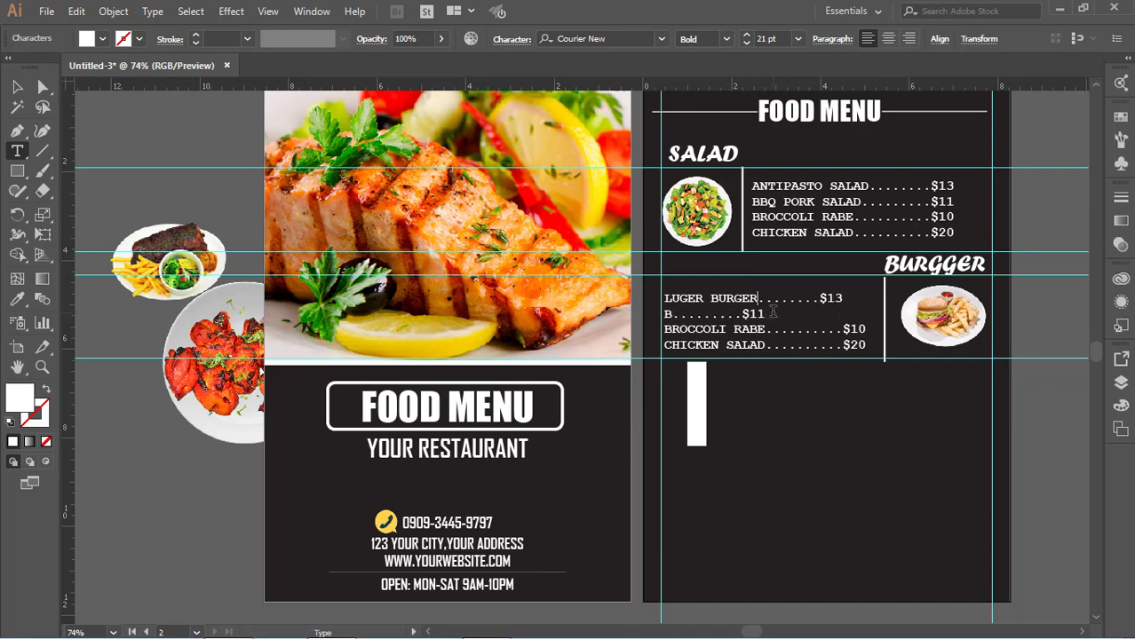
pyautogui.press('BackSpace')
pyautogui.write('DOUBLE ')
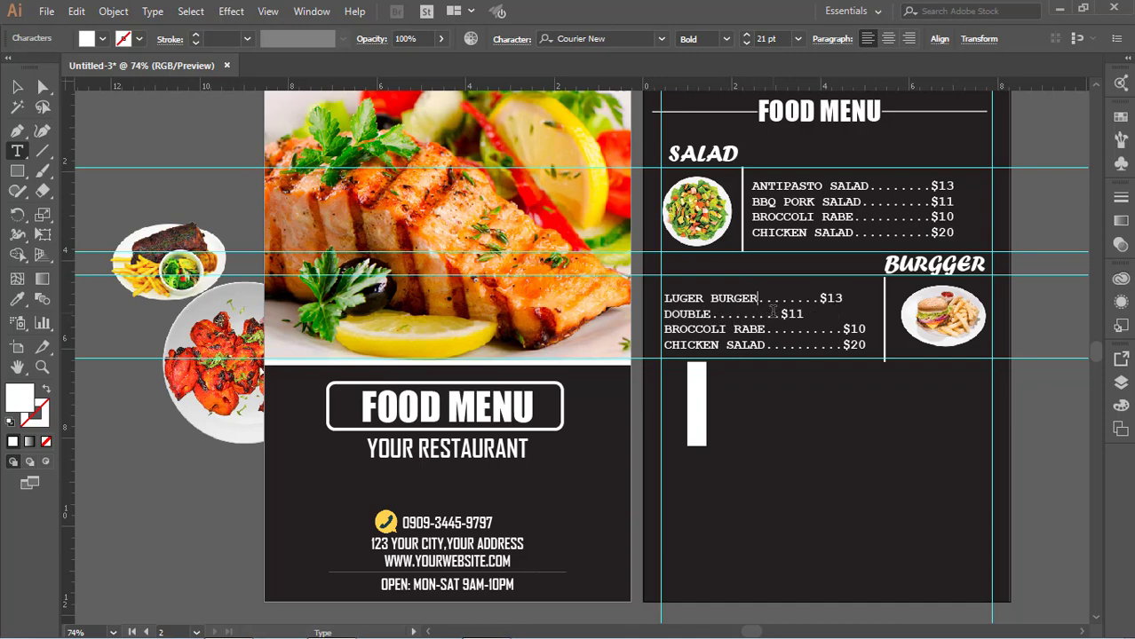
pyautogui.write('AN')
pyautogui.write('IMAAL ')
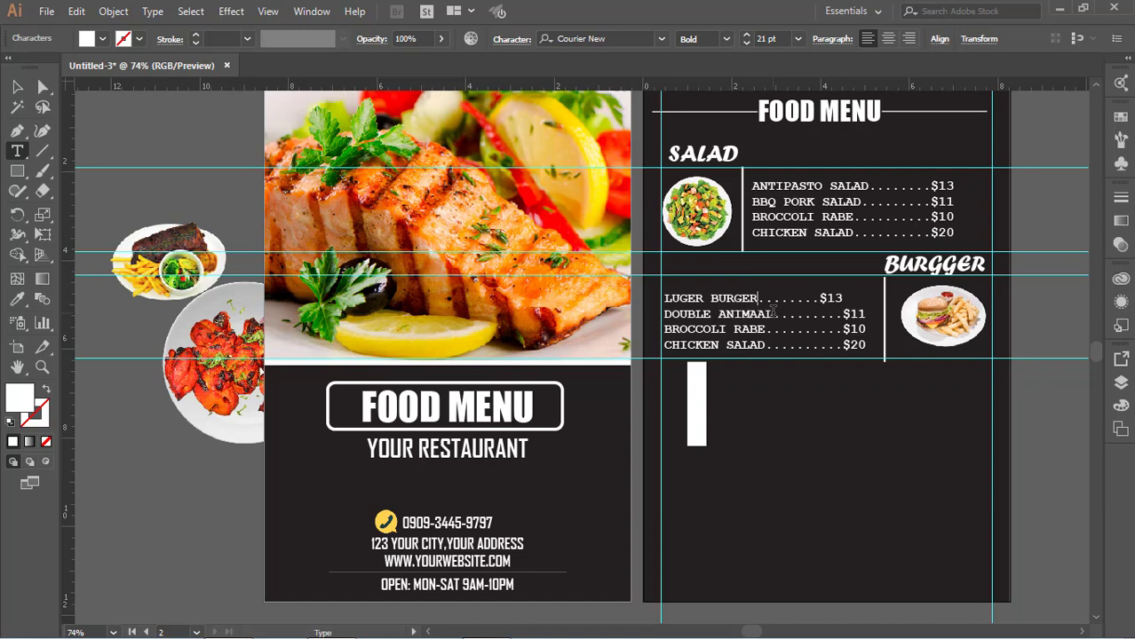
pyautogui.write('S')
pyautogui.write('TYK')
pyautogui.press('BackSpace')
pyautogui.press('BackSpace')
pyautogui.press('BackSpace')
pyautogui.write('TYLR')
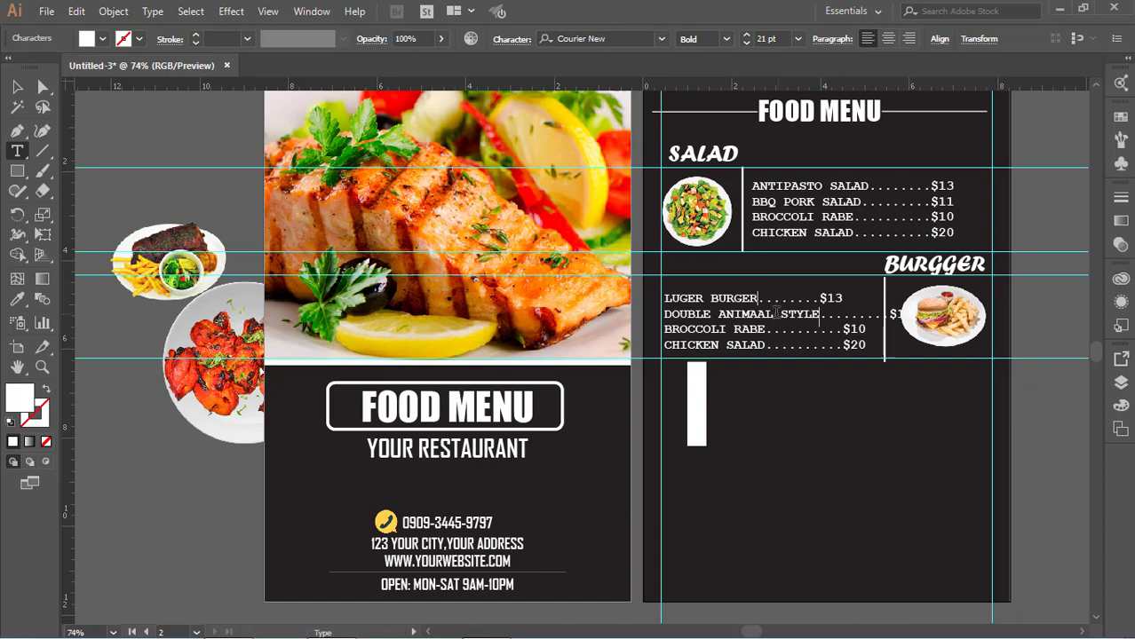
pyautogui.press('Delete')
pyautogui.press('Delete')
pyautogui.press('Delete')
pyautogui.press('Delete')
pyautogui.press('Delete')
pyautogui.press('BackSpace')
pyautogui.press('BackSpace')
pyautogui.press('BackSpace')
# - Replace BROCCOLI RABE with THE ORGINAL BURGER and trim the leader so $10 aligns
pyautogui.click(765, 330)
pyautogui.press('BackSpace')
pyautogui.press('BackSpace')
pyautogui.press('BackSpace')
pyautogui.press('BackSpace')
pyautogui.press('BackSpace')
pyautogui.press('BackSpace')
pyautogui.press('BackSpace')
pyautogui.press('BackSpace')
pyautogui.press('BackSpace')
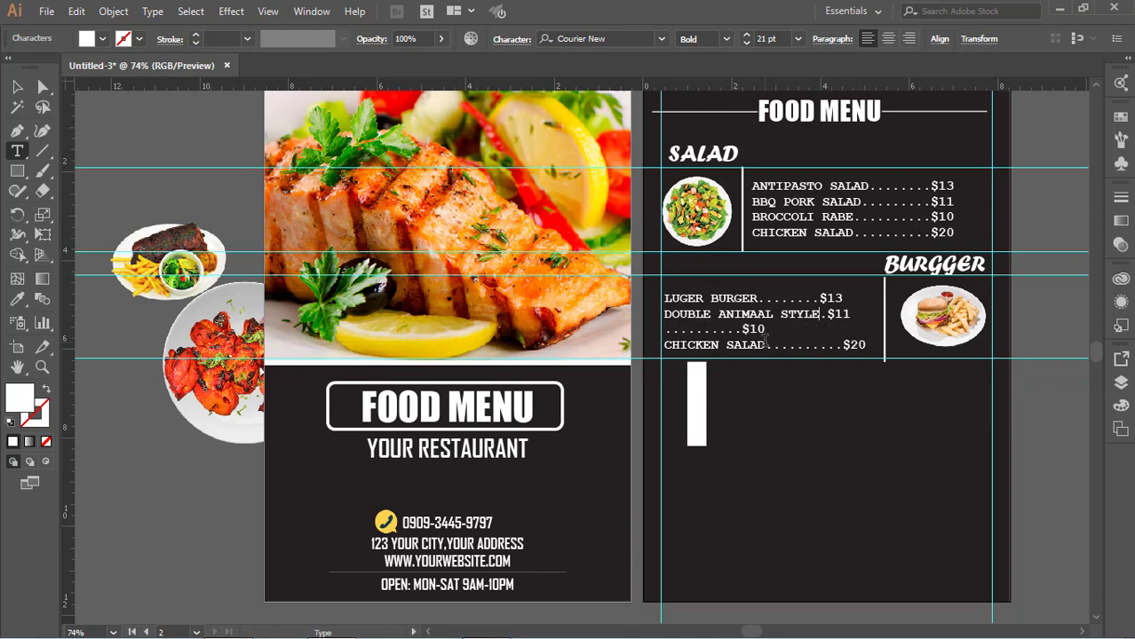
pyautogui.write('THE ORG')
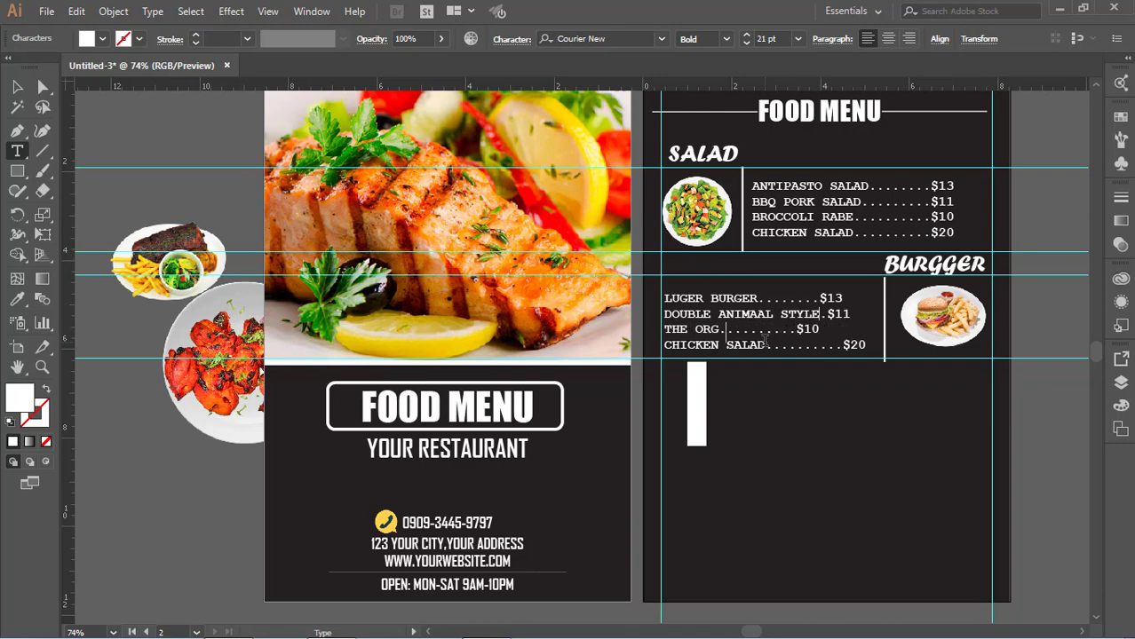
pyautogui.write('INAL')
pyautogui.click(765, 346)
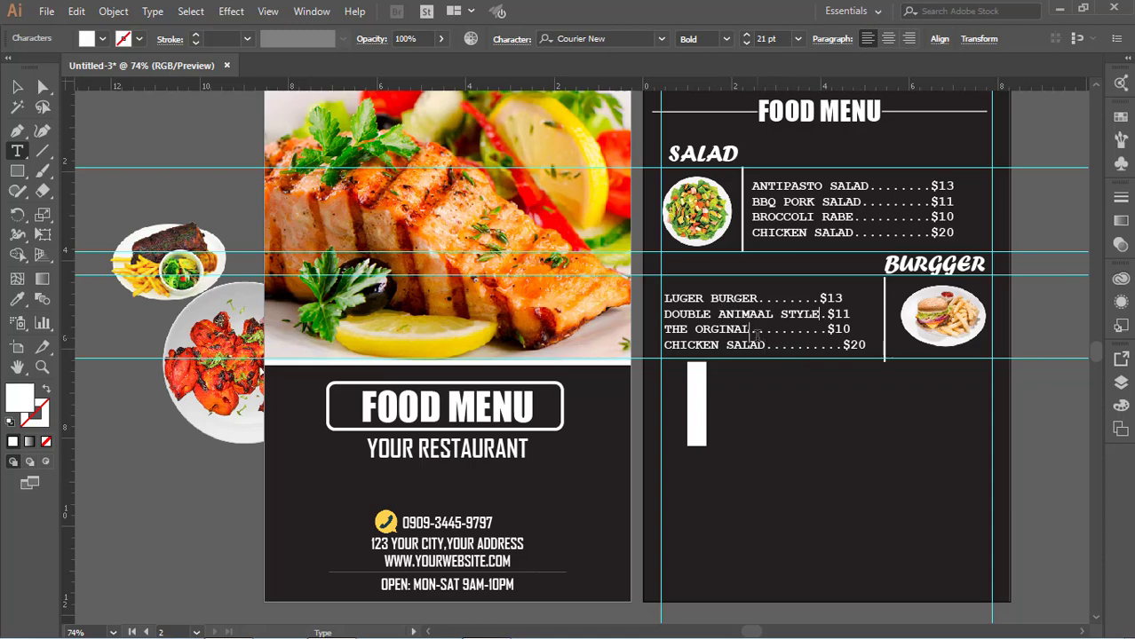
pyautogui.write('BU')
pyautogui.press('BackSpace')
pyautogui.press('BackSpace')
pyautogui.click(751, 330)
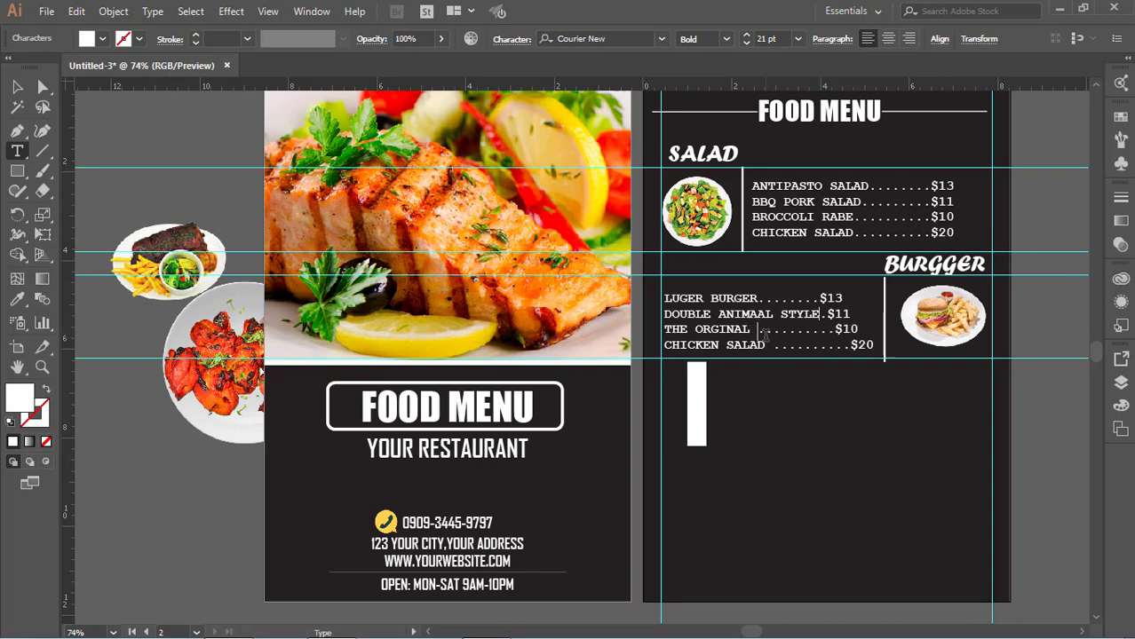
pyautogui.write('BURGER')
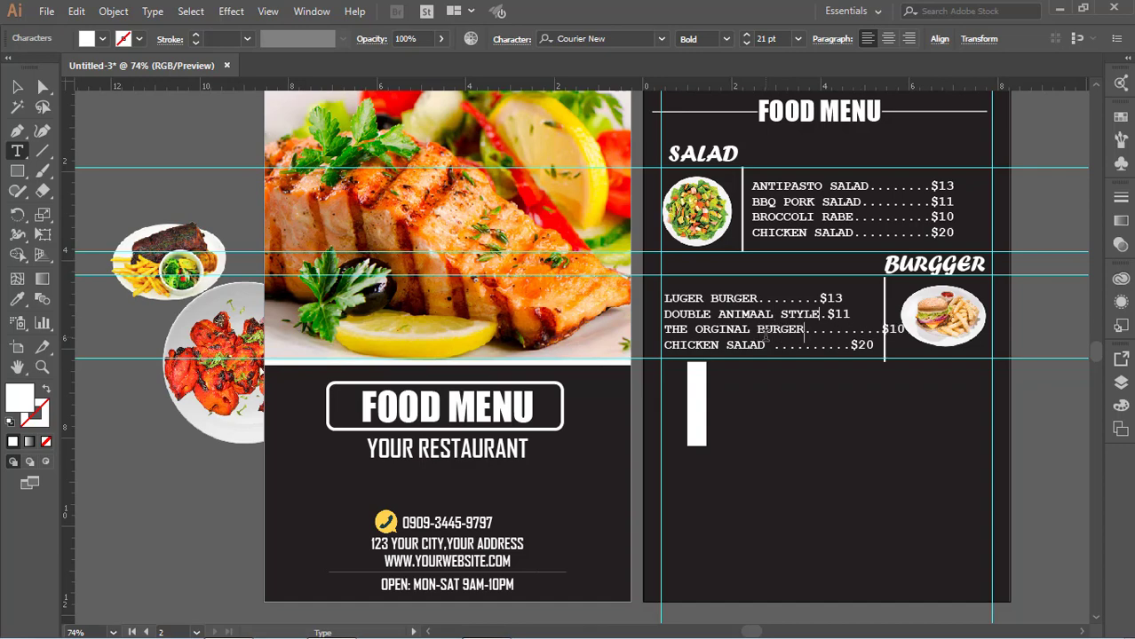
pyautogui.press('Delete')
pyautogui.press('Delete')
pyautogui.press('Delete')
pyautogui.press('Delete')
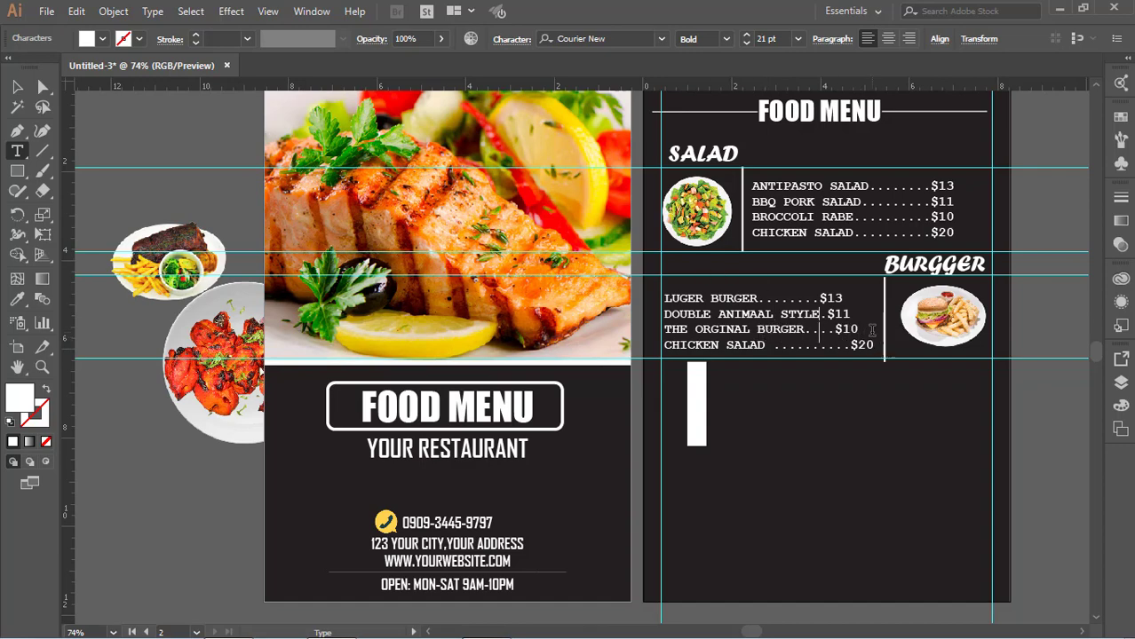
pyautogui.press('Delete')
# - Change CHICKEN SALAD to CHICKEN BURGER and adjust its dot leader before $20
pyautogui.press('BackSpace')
pyautogui.press('BackSpace')
pyautogui.press('BackSpace')
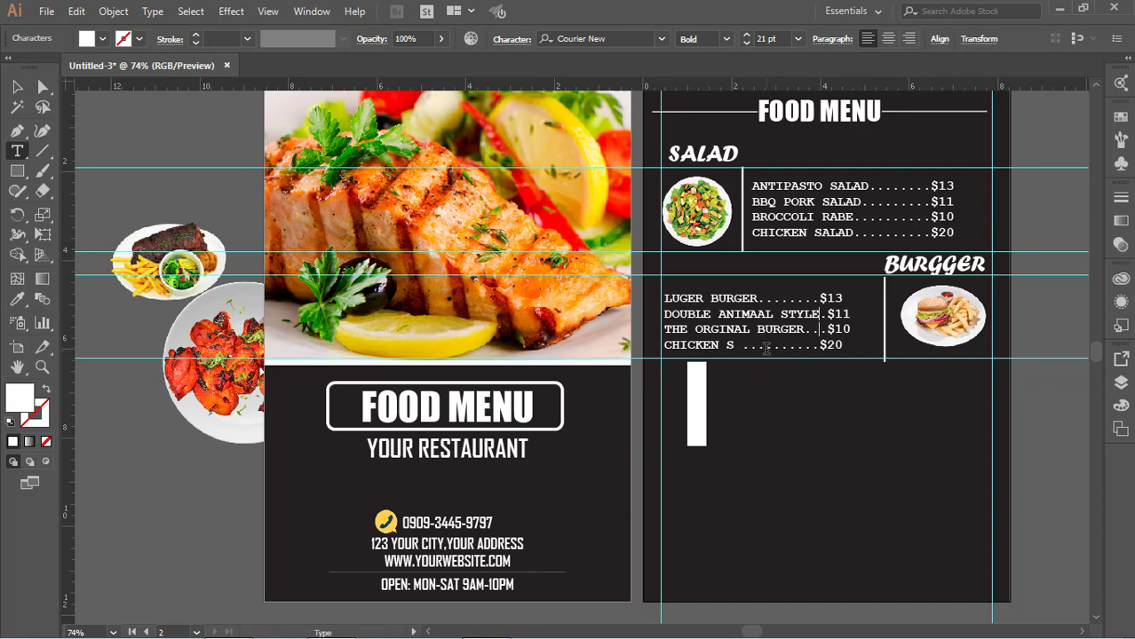
pyautogui.press('BackSpace')
pyautogui.write('CHI')
pyautogui.write('CKEN')
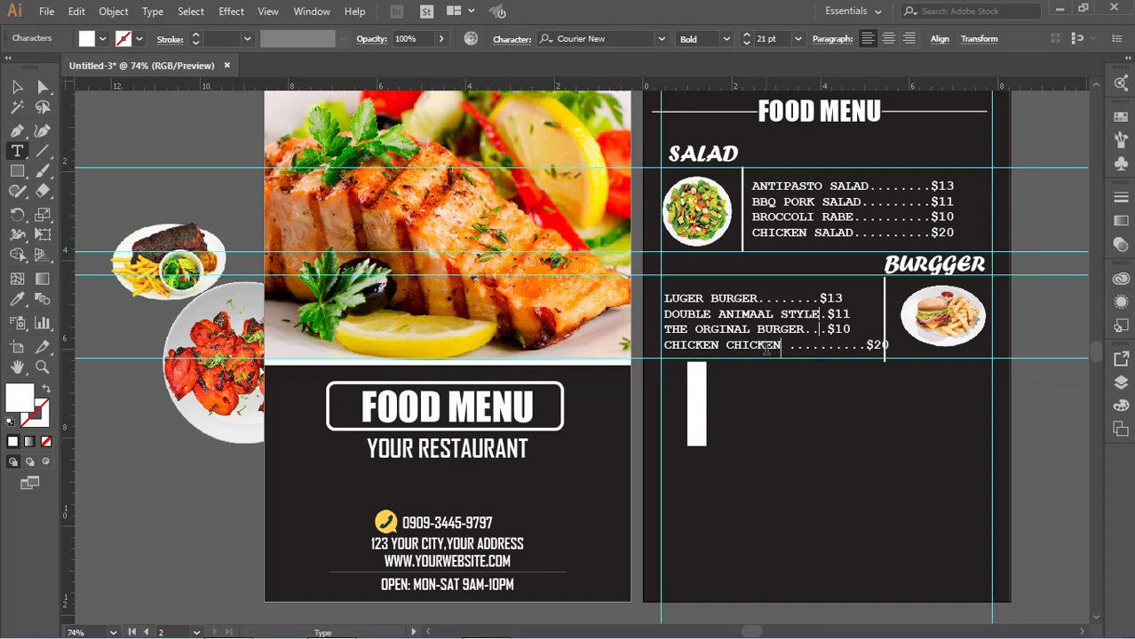
pyautogui.press('BackSpace')
pyautogui.press('BackSpace')
pyautogui.press('BackSpace')
pyautogui.press('BackSpace')
pyautogui.write('B')
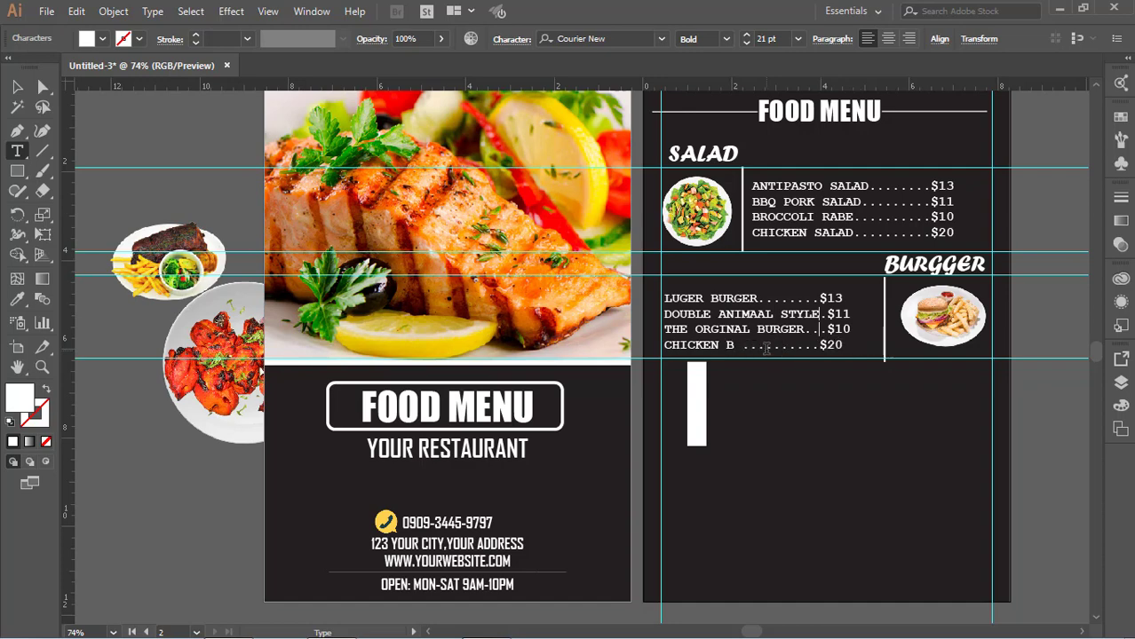
pyautogui.write('URGER')
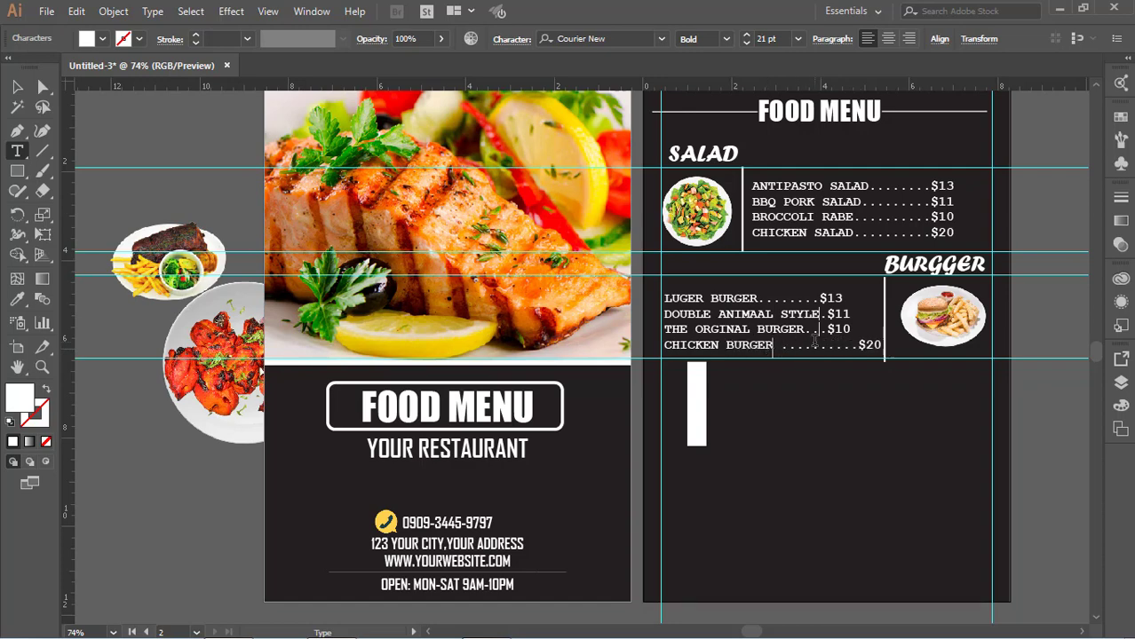
pyautogui.click(833, 346)
pyautogui.press('BackSpace')
pyautogui.press('BackSpace')
pyautogui.press('BackSpace')
pyautogui.press('BackSpace')
pyautogui.press('BackSpace')
pyautogui.write('.')
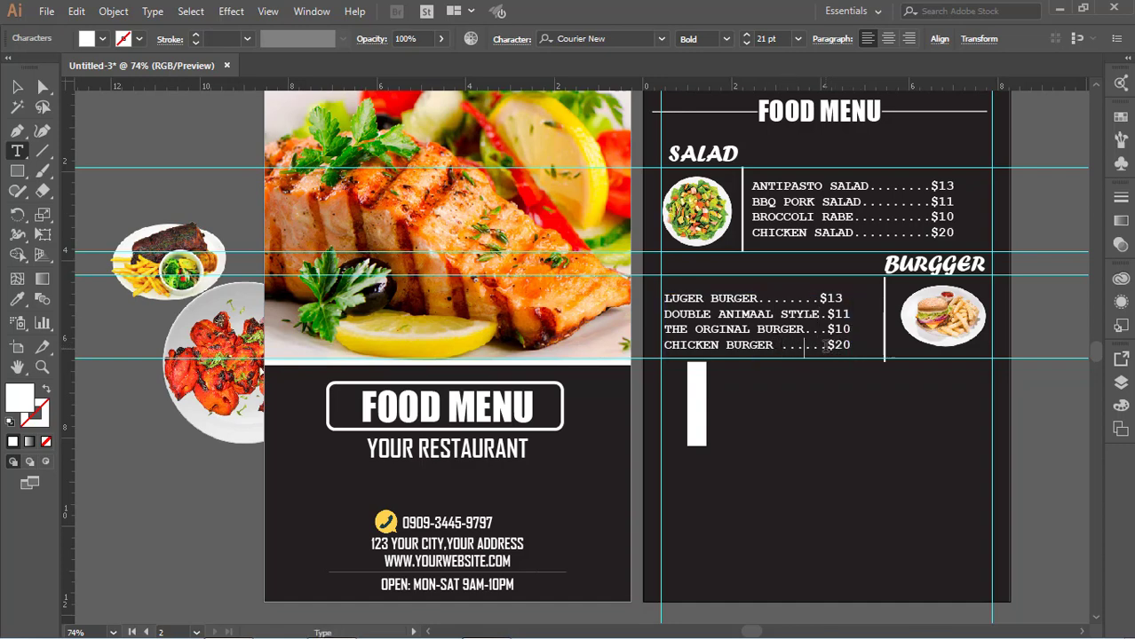
pyautogui.press('Left')
pyautogui.press('Left')
pyautogui.press('Left')
pyautogui.press('BackSpace')
# - Place a copy of the BURGGER heading lower on the right page
pyautogui.write('.')
pyautogui.press('Escape')
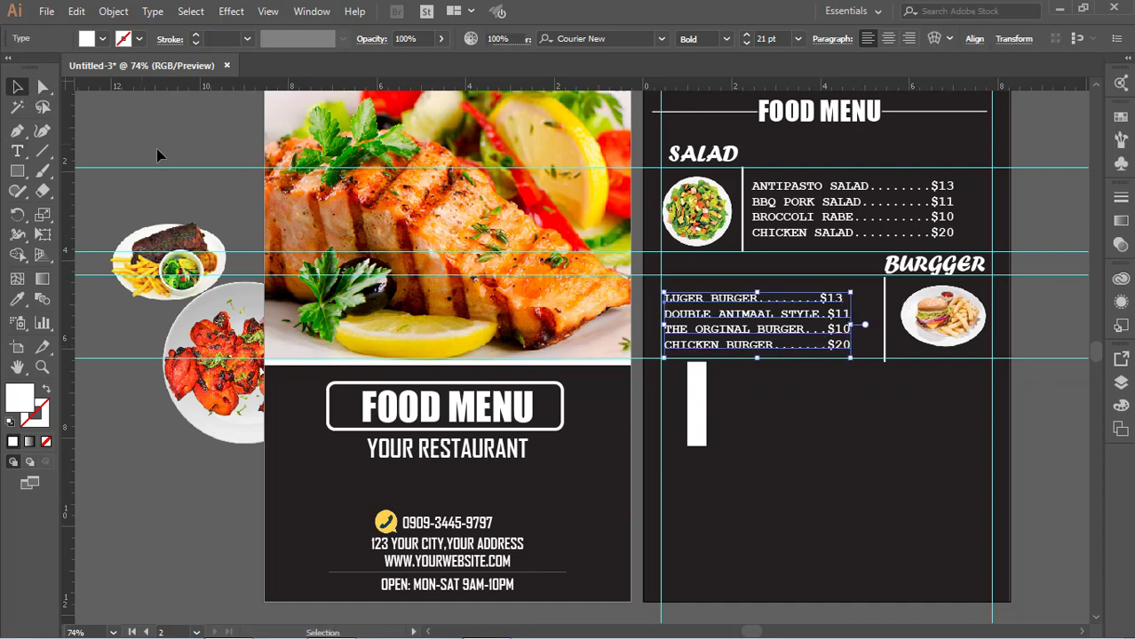
pyautogui.click(810, 325)
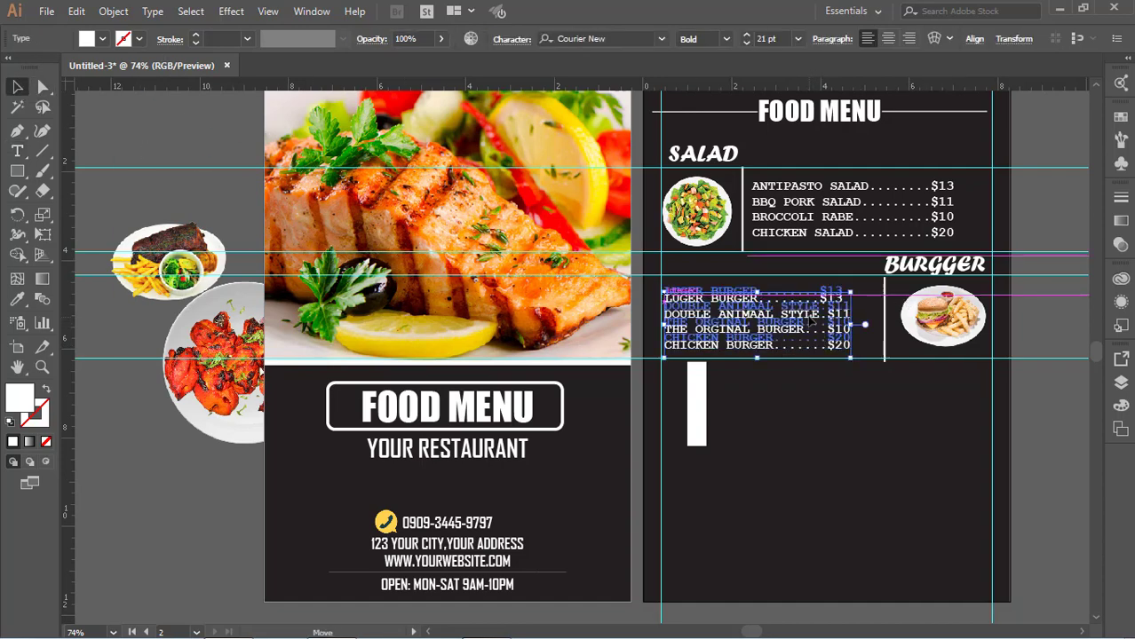
pyautogui.click(818, 262)
pyautogui.click(887, 342)
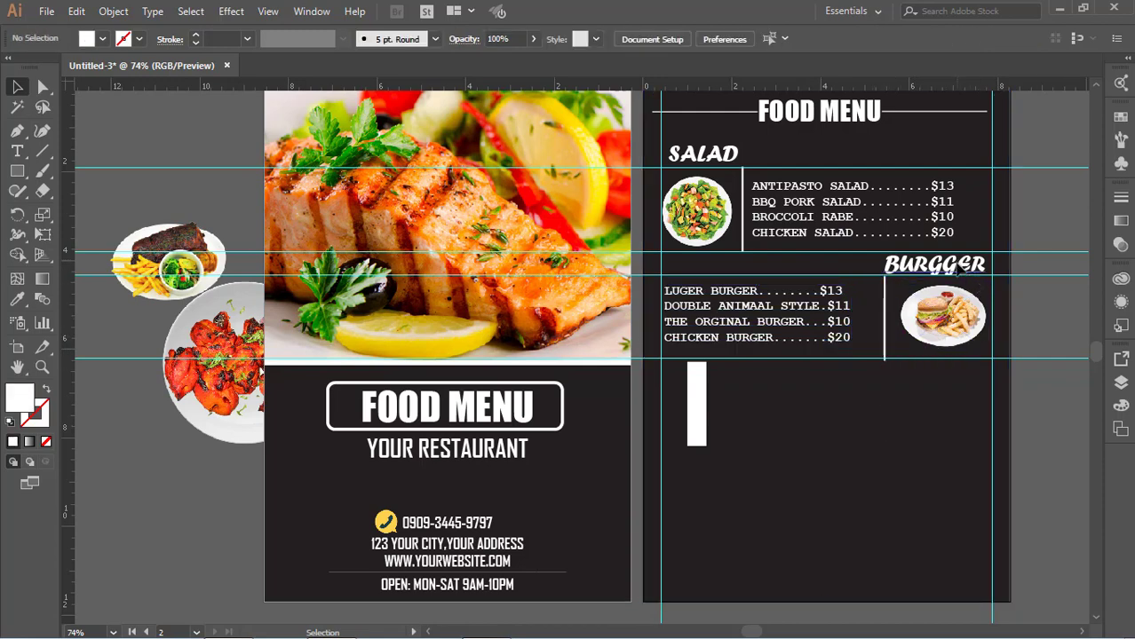
pyautogui.moveTo(977, 266); pyautogui.dragTo(977, 371)
pyautogui.hotkey('ctrl', 'z')
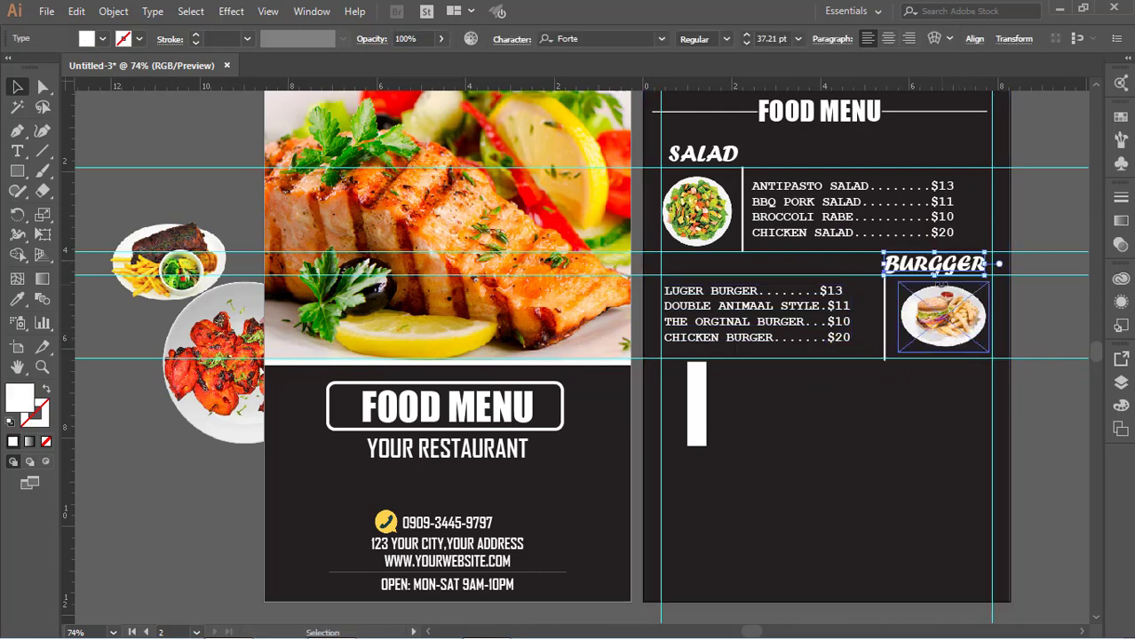
pyautogui.moveTo(905, 269)
pyautogui.mouseDown()
pyautogui.moveTo(846, 377)
pyautogui.moveTo(765, 382)
pyautogui.mouseUp()
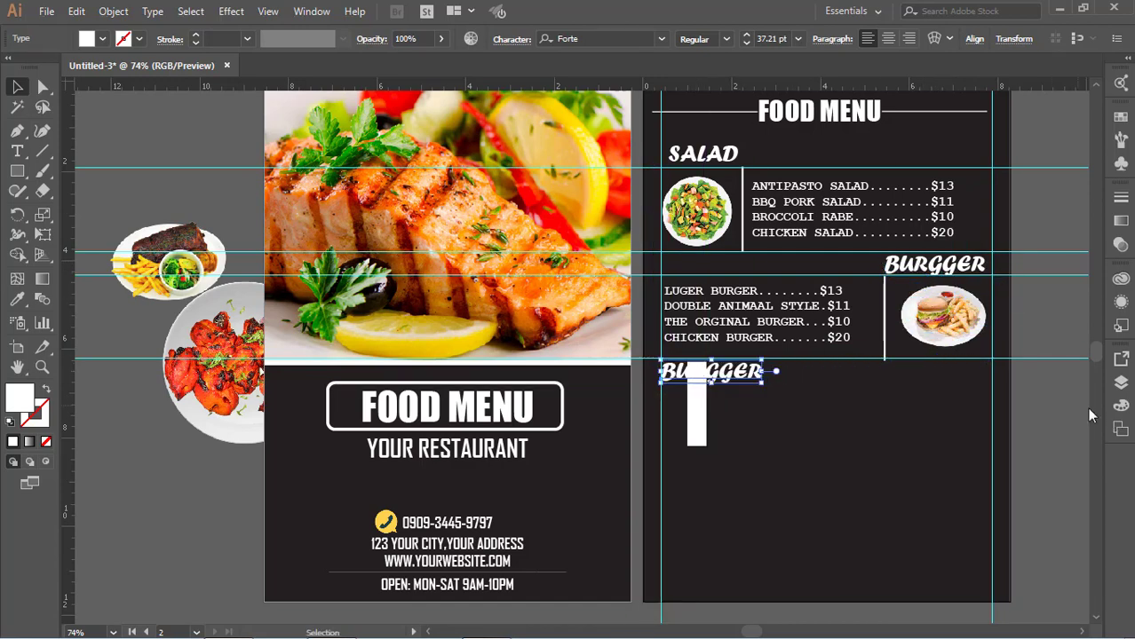
# - Add a horizontal guide and move the narrow white bar right, under the new heading
pyautogui.click(1048, 408)
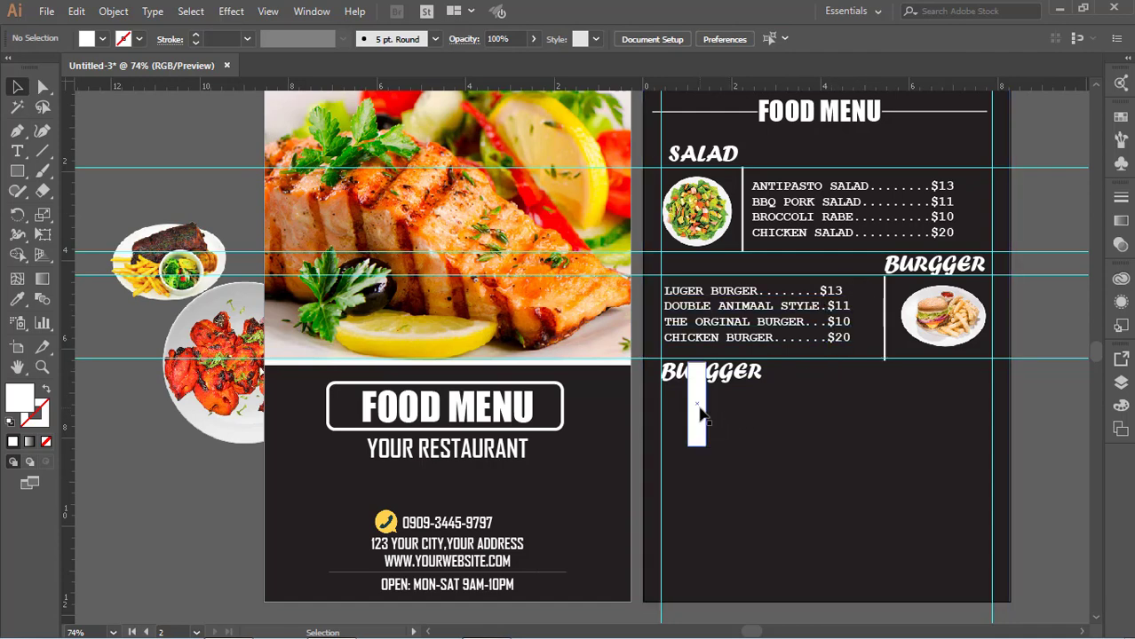
pyautogui.moveTo(692, 408); pyautogui.dragTo(720, 427)
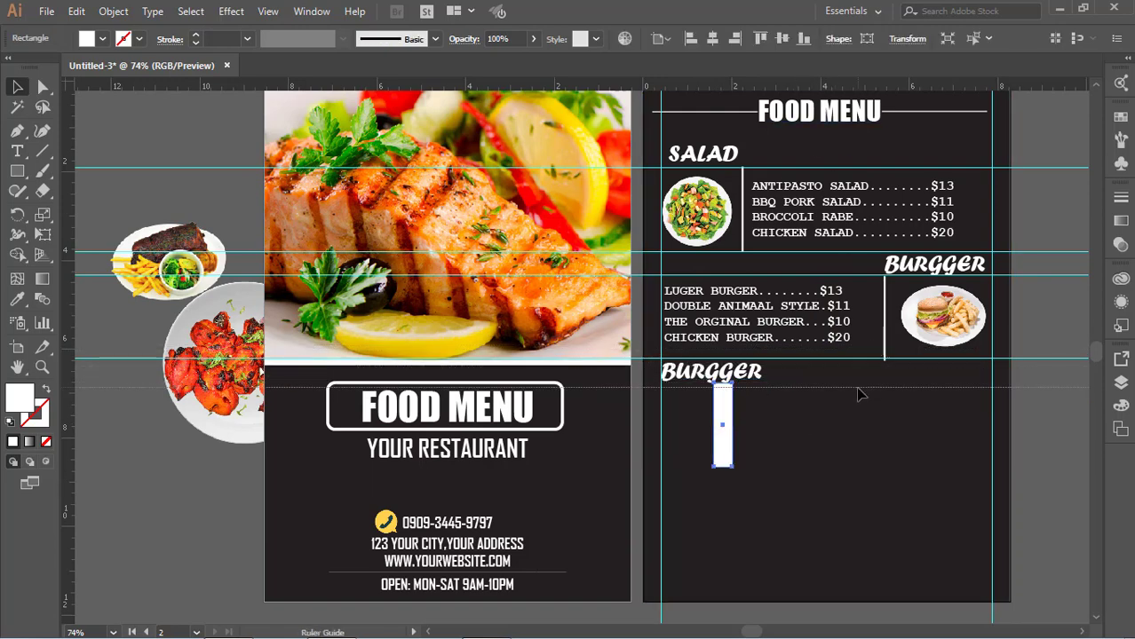
pyautogui.moveTo(860, 389); pyautogui.dragTo(844, 468)
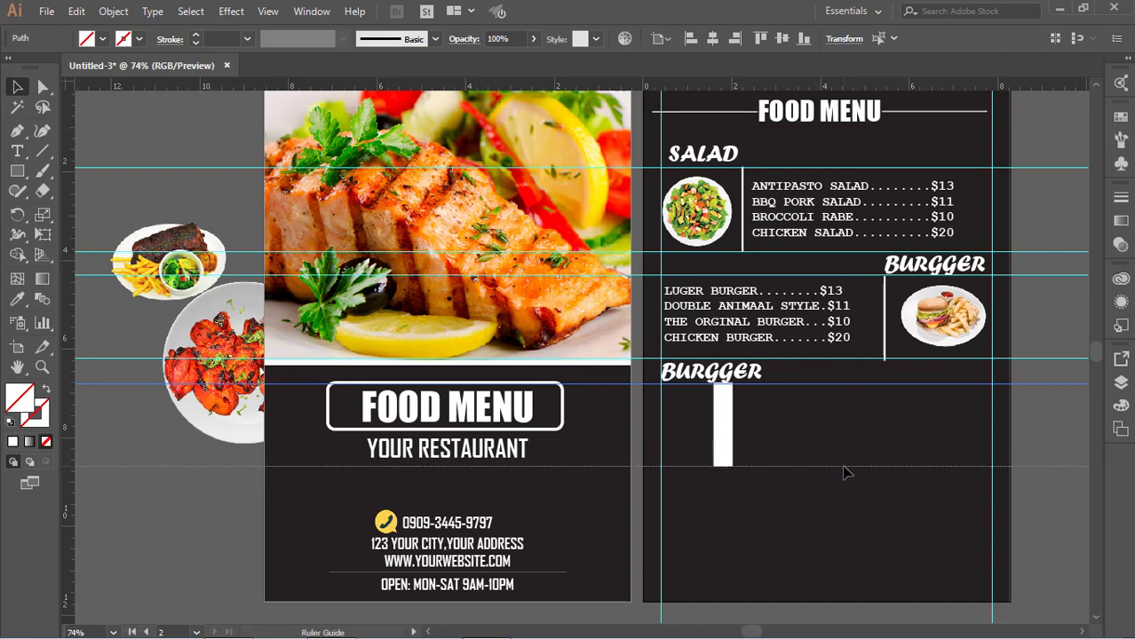
pyautogui.moveTo(724, 425); pyautogui.dragTo(959, 432)
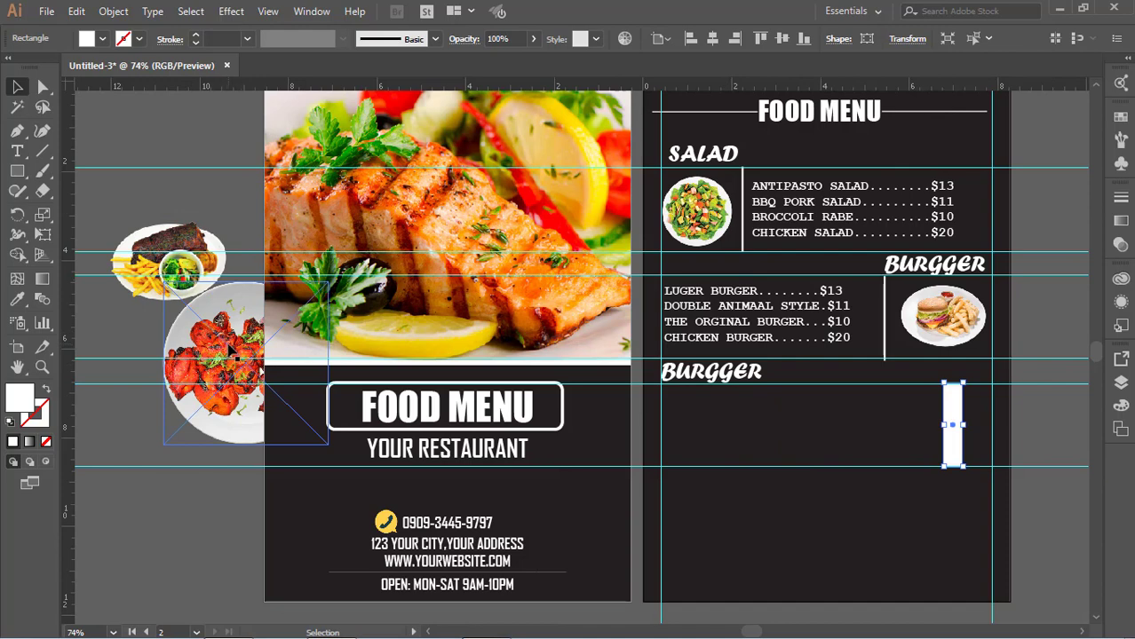
# - Bring the tomato-chicken plate image to the front and scale it into the lower section
pyautogui.moveTo(229, 350); pyautogui.dragTo(756, 416)
pyautogui.rightClick(774, 419)
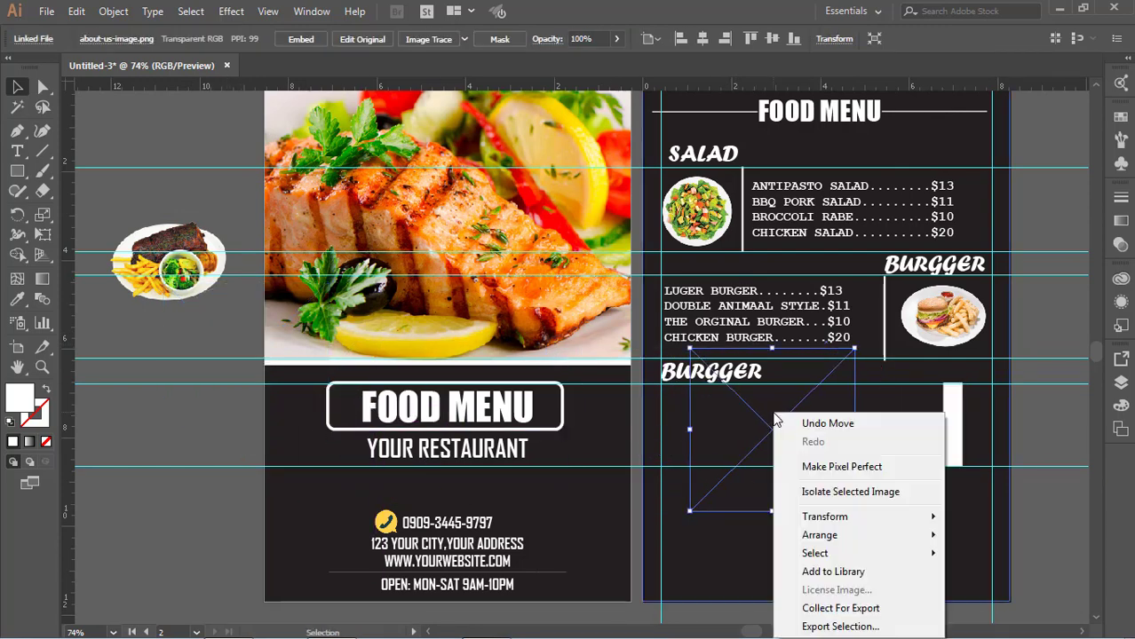
pyautogui.moveTo(820, 535)
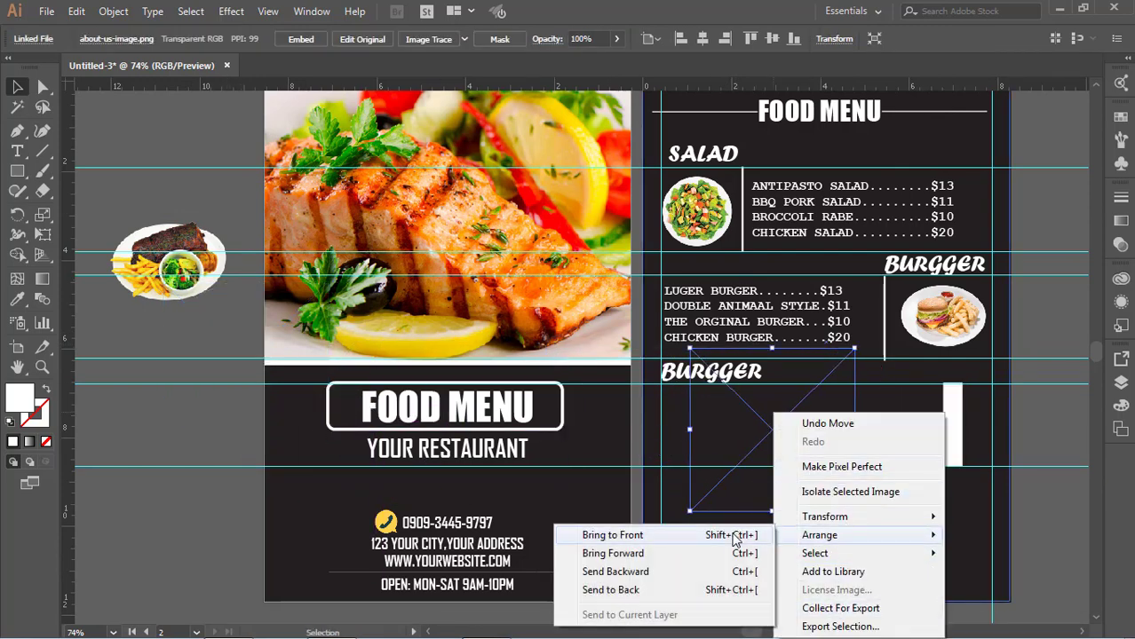
pyautogui.click(735, 535)
pyautogui.moveTo(854, 348)
pyautogui.mouseDown()
pyautogui.moveTo(834, 415)
pyautogui.moveTo(785, 416)
pyautogui.moveTo(771, 386)
pyautogui.moveTo(725, 412)
pyautogui.mouseUp()
pyautogui.click(767, 405)
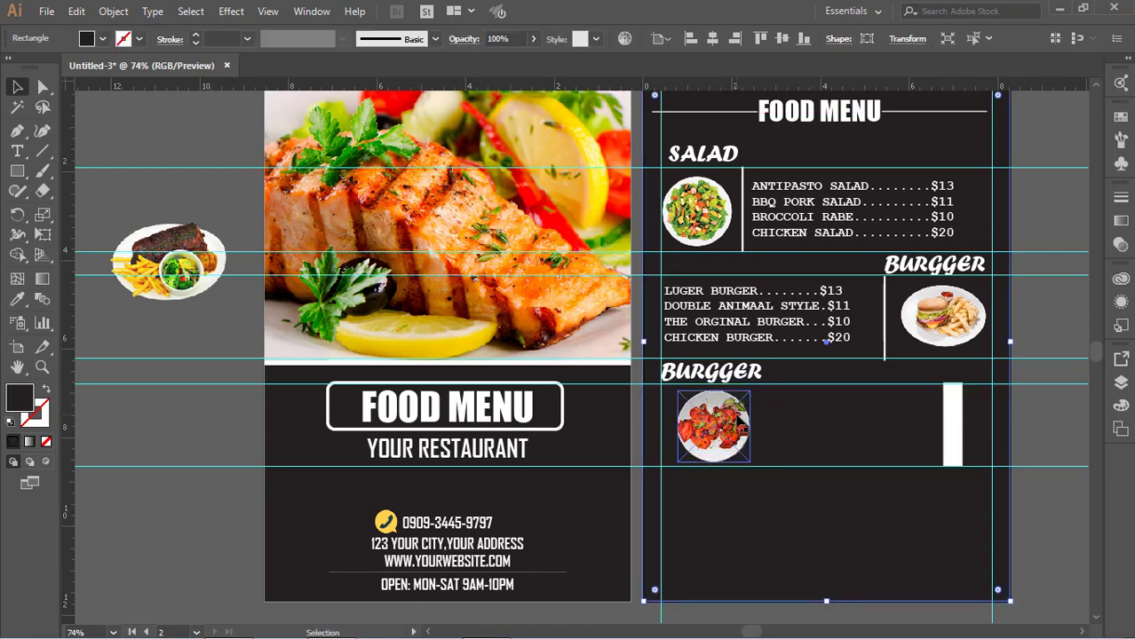
# - Copy the burger price list beside the plate, moving the white bar further right
pyautogui.click(744, 321)
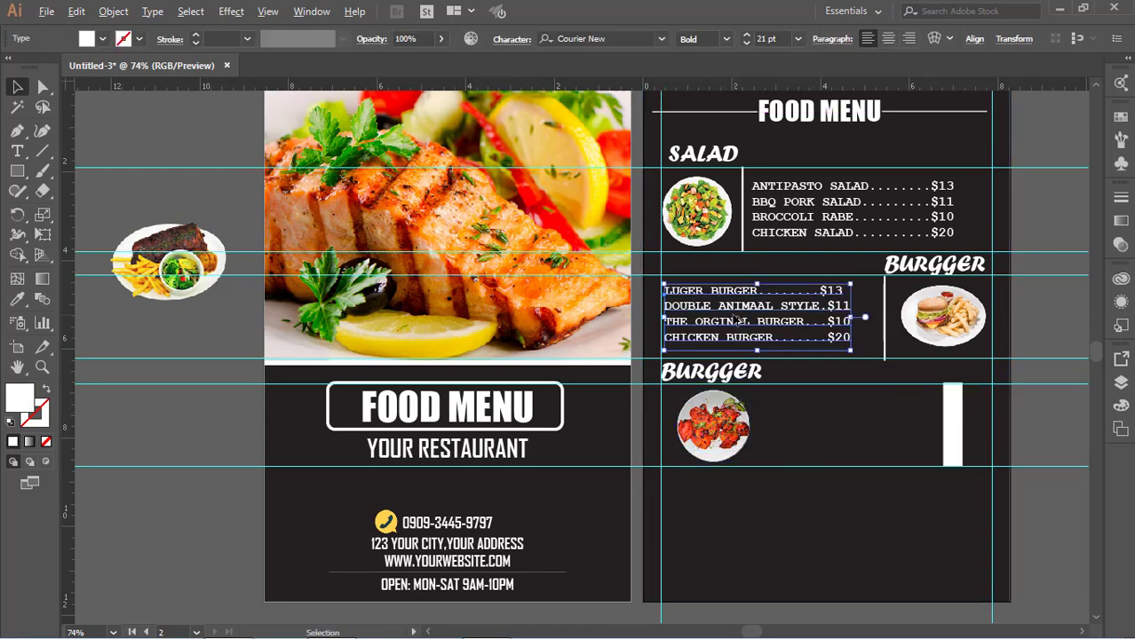
pyautogui.moveTo(744, 322); pyautogui.dragTo(837, 432)
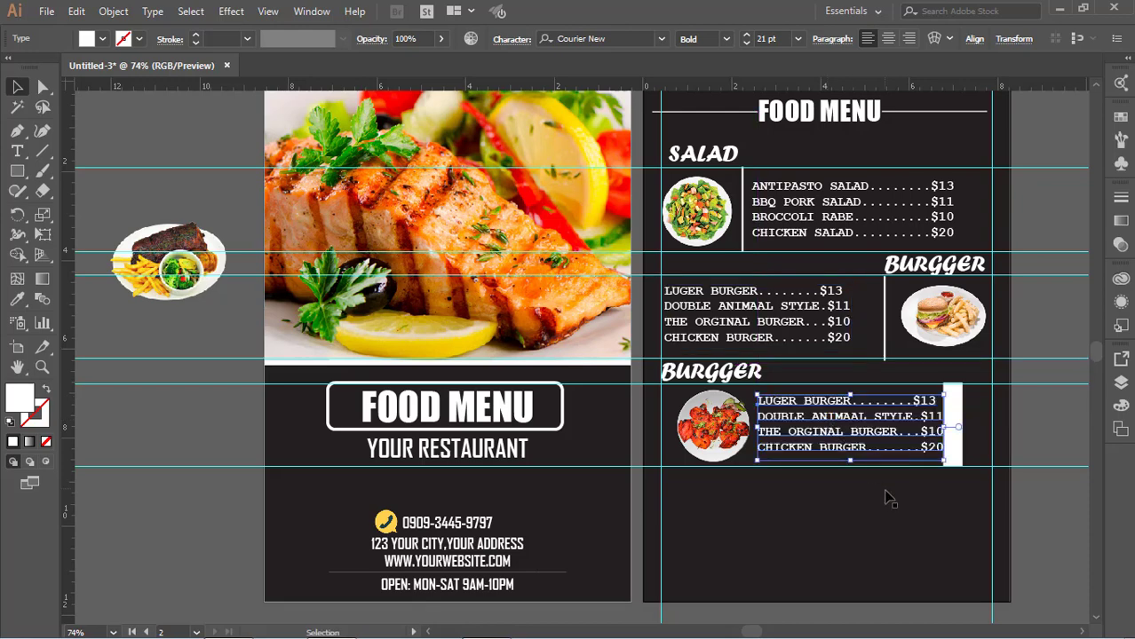
pyautogui.click(960, 410)
pyautogui.moveTo(951, 425); pyautogui.dragTo(1030, 432)
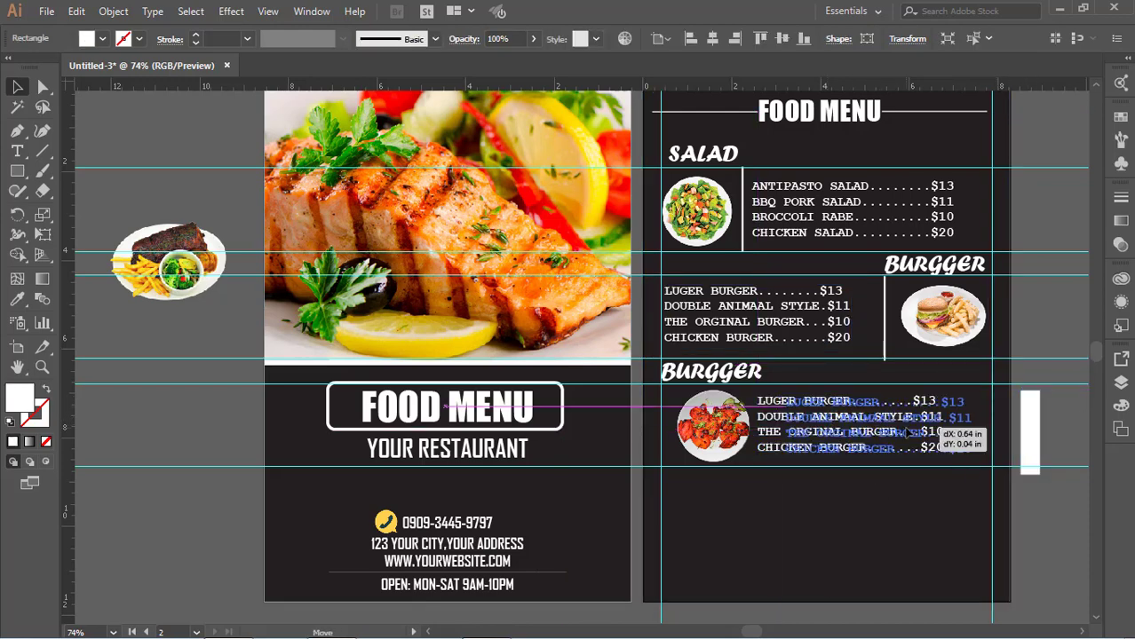
pyautogui.moveTo(914, 418); pyautogui.dragTo(943, 419)
pyautogui.moveTo(940, 275)
pyautogui.mouseDown()
pyautogui.moveTo(874, 431)
pyautogui.moveTo(769, 449)
pyautogui.mouseUp()
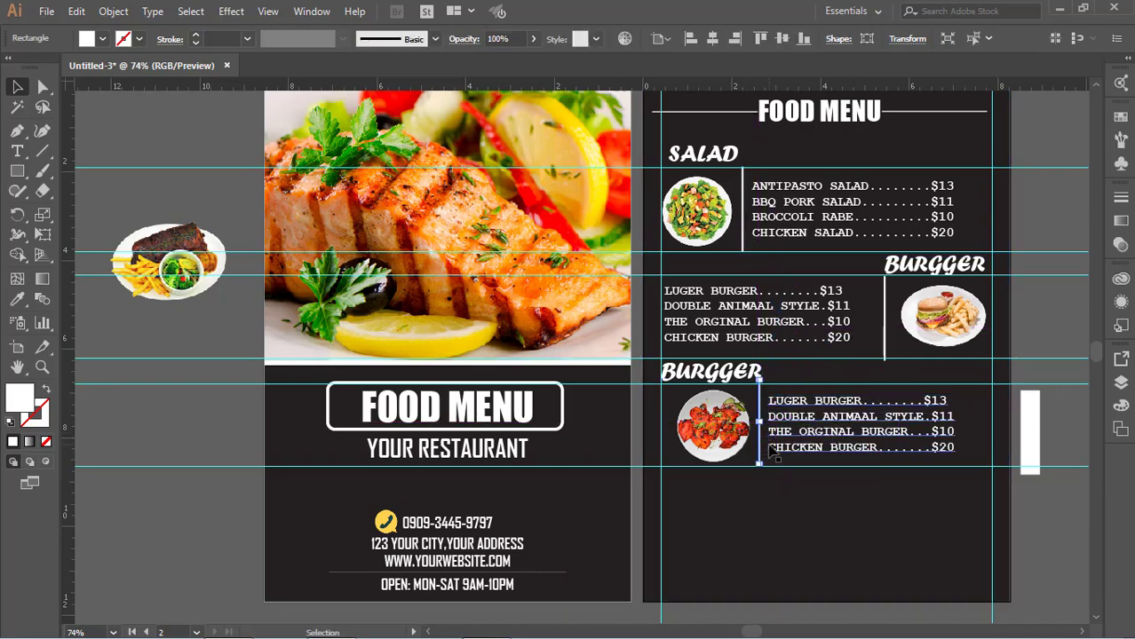
# - Select the dividers beside the burger and tomato images, then the lower BURGGER heading
pyautogui.click(777, 466)
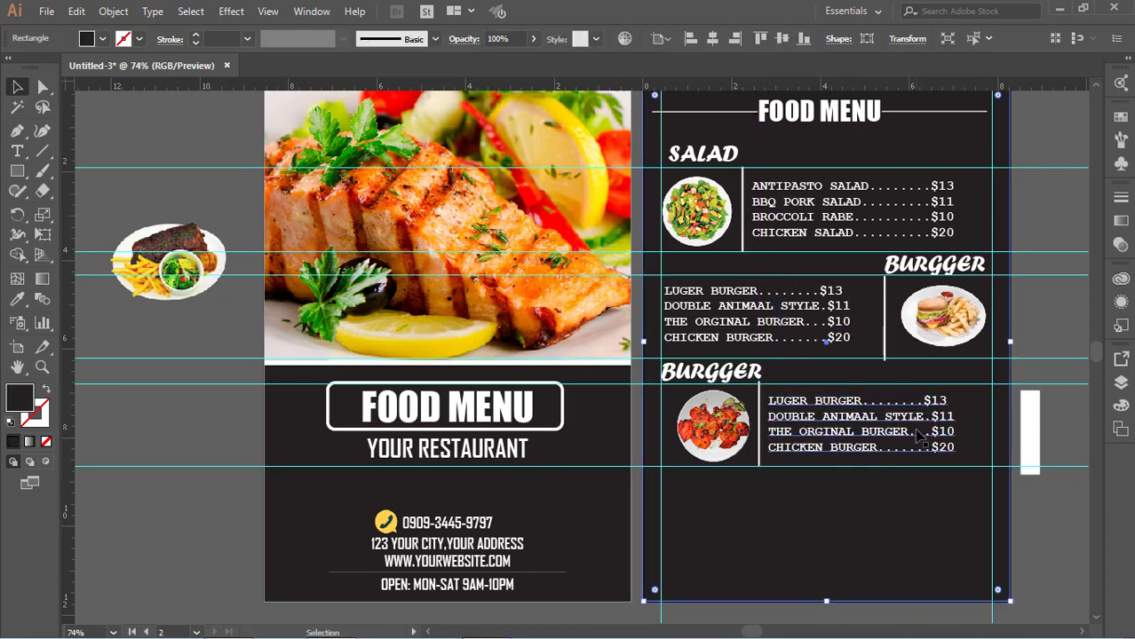
pyautogui.click(885, 338)
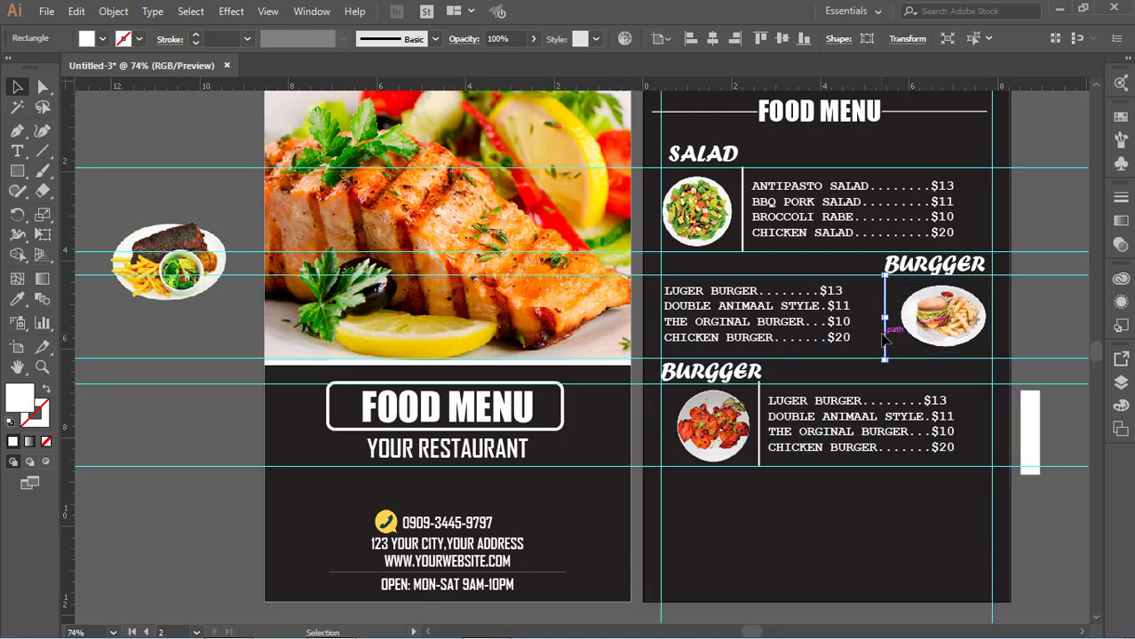
pyautogui.click(1065, 346)
pyautogui.click(759, 422)
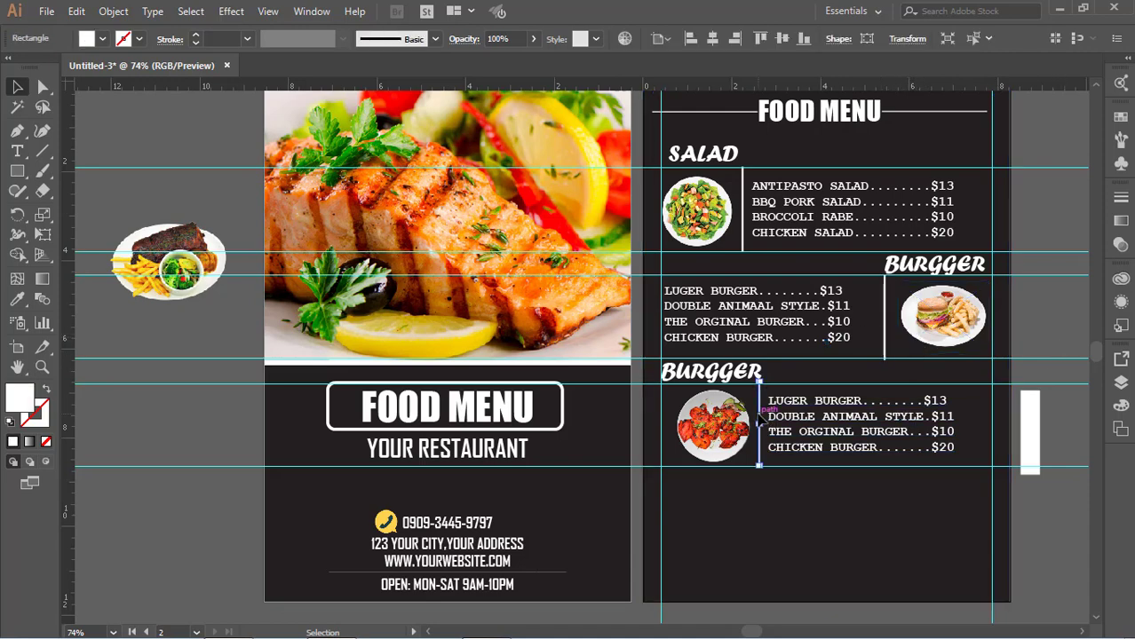
pyautogui.click(758, 373)
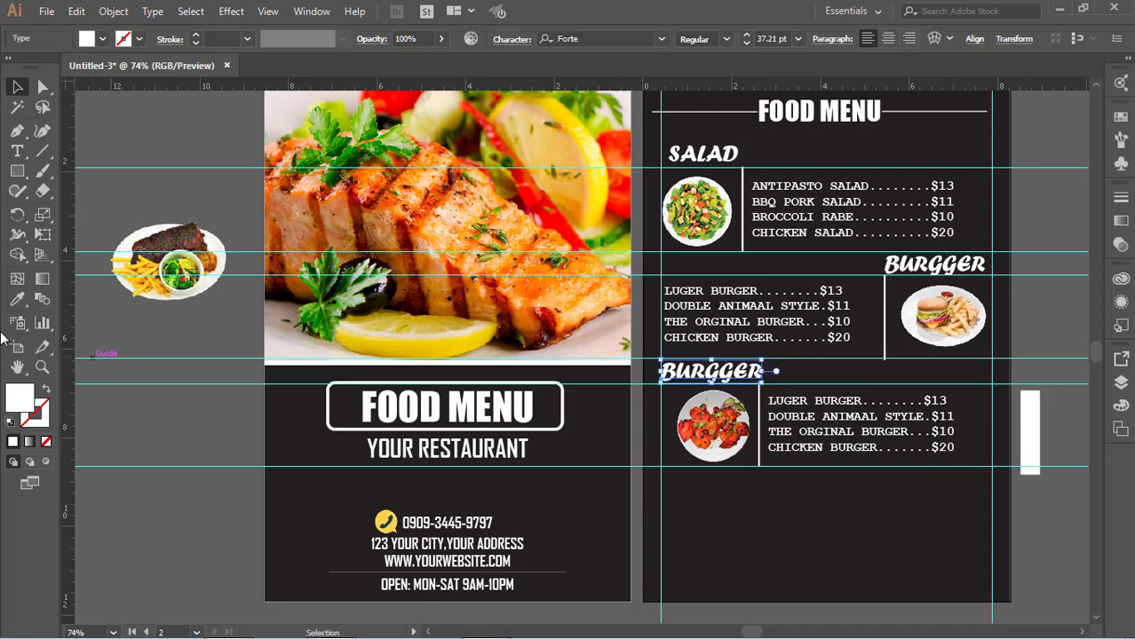
# - Retype the lower BURGGER heading as CHICKEN
pyautogui.click(17, 151)
pyautogui.click(756, 371)
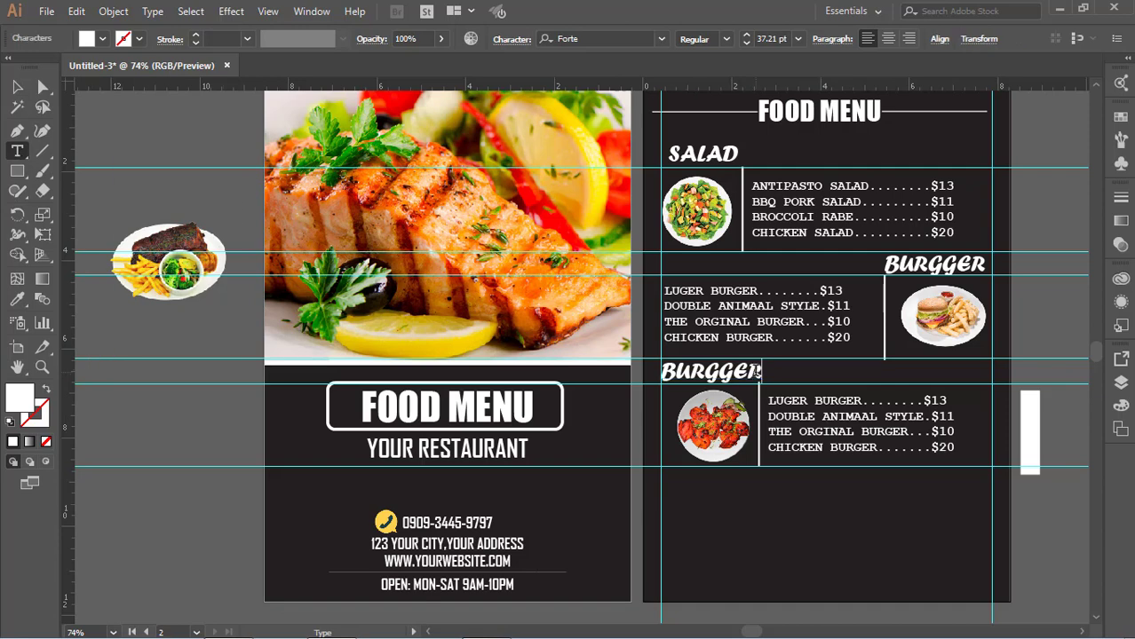
pyautogui.press('BackSpace')
pyautogui.press('BackSpace')
pyautogui.press('BackSpace')
pyautogui.press('BackSpace')
pyautogui.write('CHI')
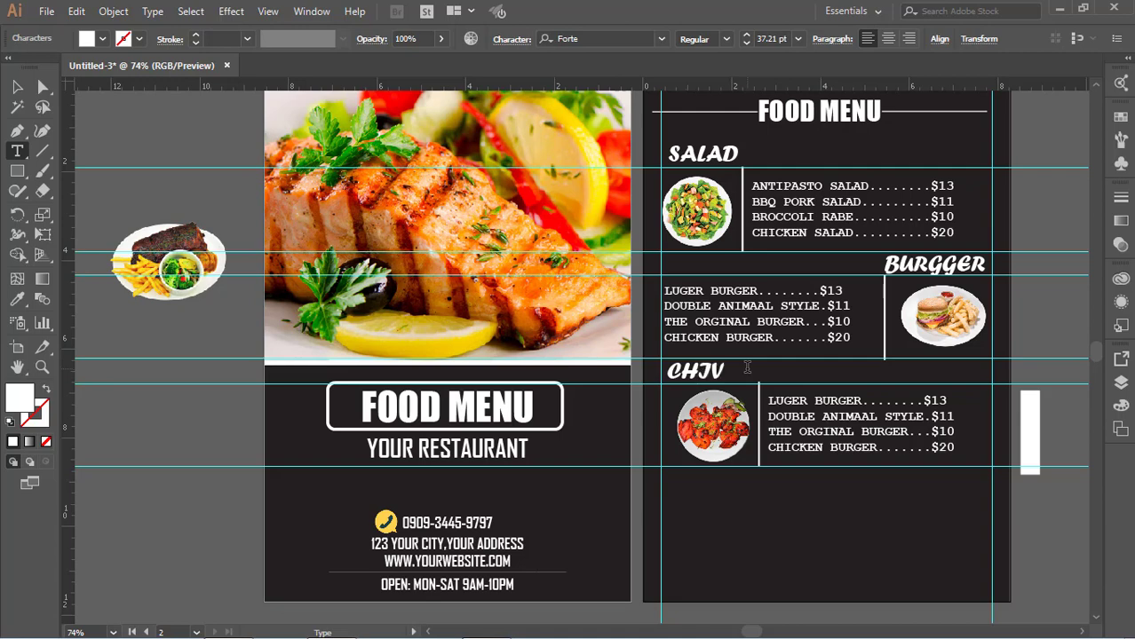
pyautogui.write('CKEN')
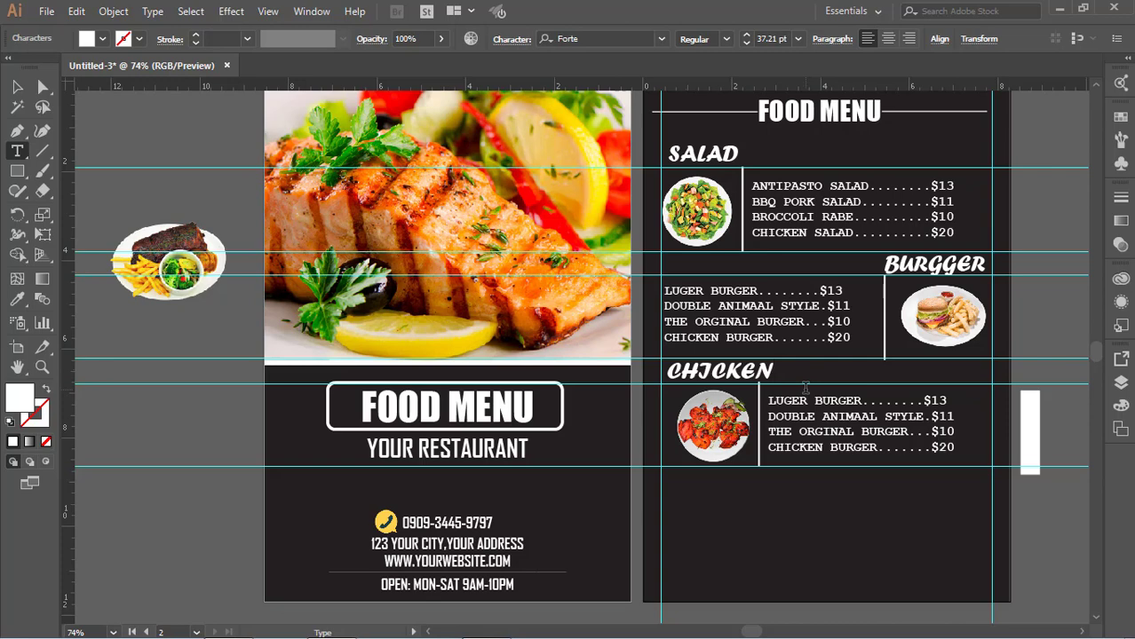
# - Change the first two dishes to FINGER CHICKEN $24 and CHICKEN WRAP $26
pyautogui.click(861, 401)
pyautogui.press('BackSpace')
pyautogui.press('BackSpace')
pyautogui.press('BackSpace')
pyautogui.press('BackSpace')
pyautogui.press('BackSpace')
pyautogui.press('BackSpace')
pyautogui.write('FI')
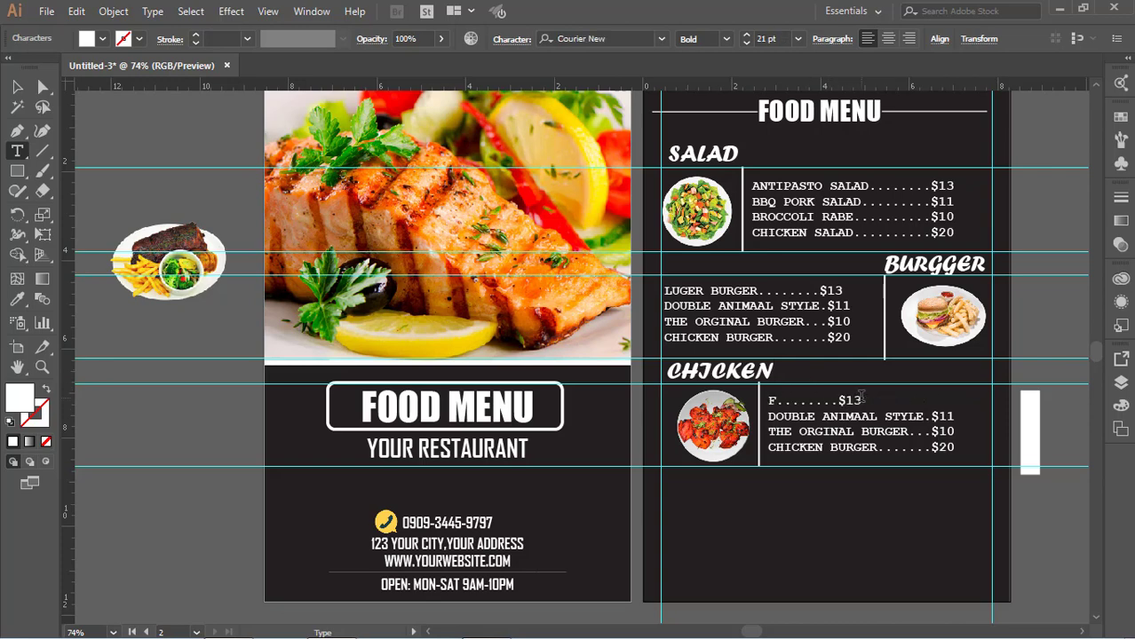
pyautogui.write('NGER')
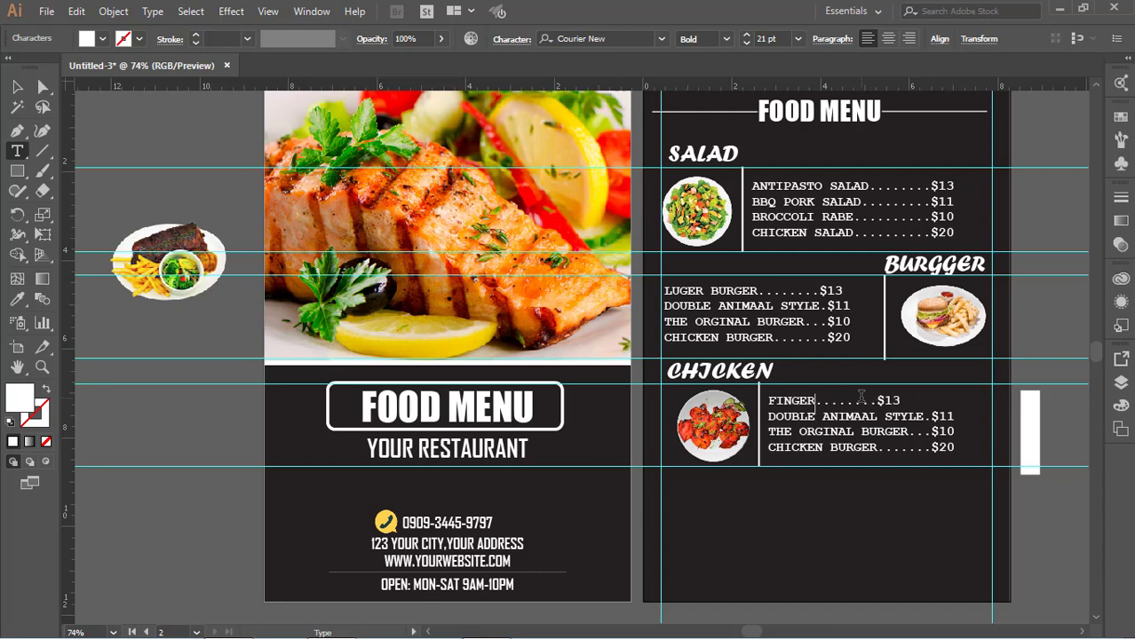
pyautogui.write(' CHI')
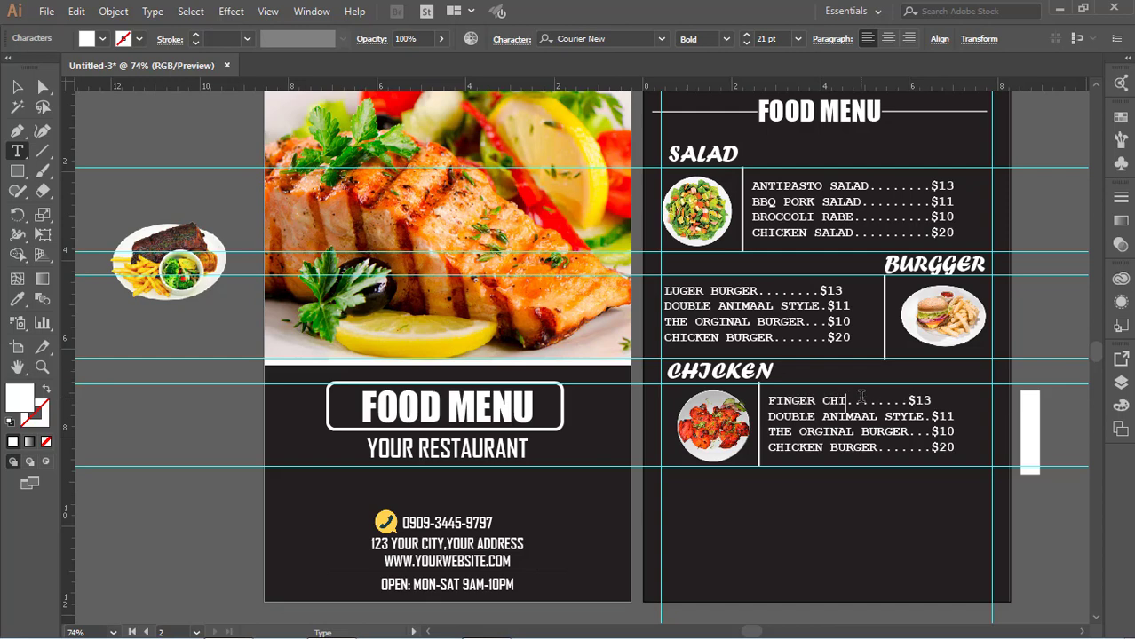
pyautogui.write('CKEN')
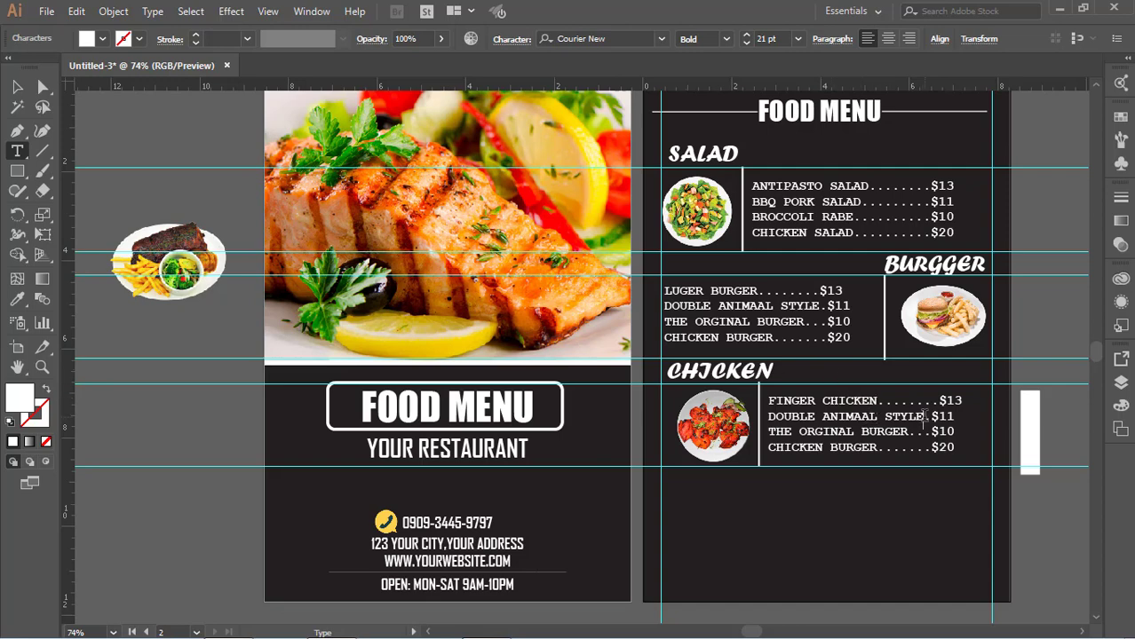
pyautogui.press('BackSpace')
pyautogui.press('BackSpace')
pyautogui.press('BackSpace')
pyautogui.press('BackSpace')
pyautogui.press('BackSpace')
pyautogui.press('BackSpace')
pyautogui.press('BackSpace')
pyautogui.press('BackSpace')
pyautogui.press('BackSpace')
pyautogui.press('BackSpace')
pyautogui.press('BackSpace')
pyautogui.press('BackSpace')
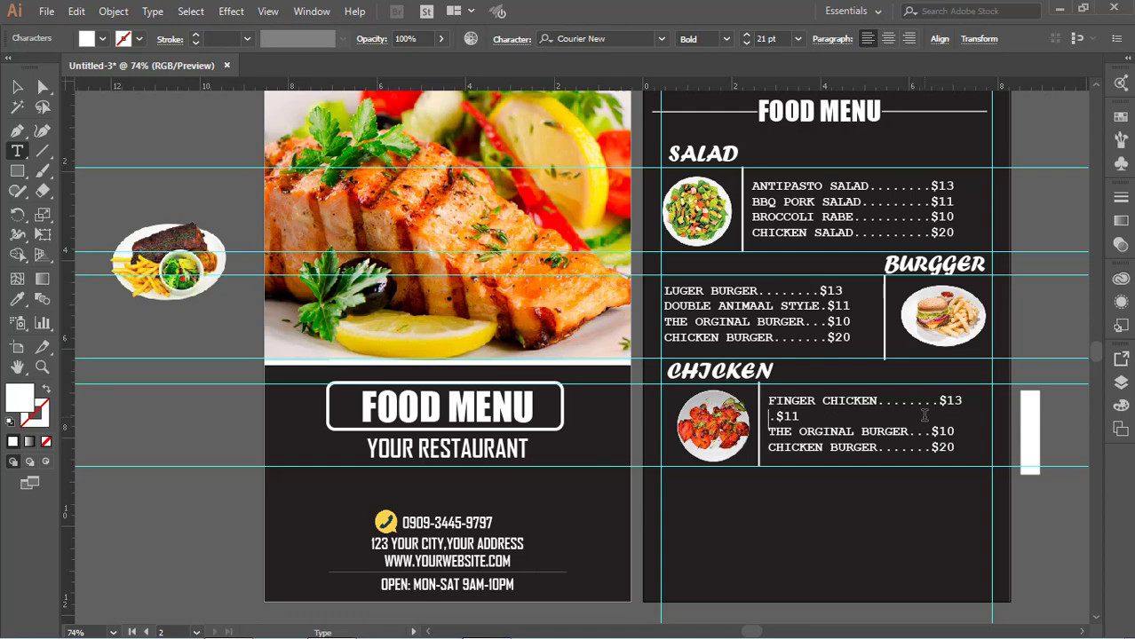
pyautogui.write('CHICKEN ')
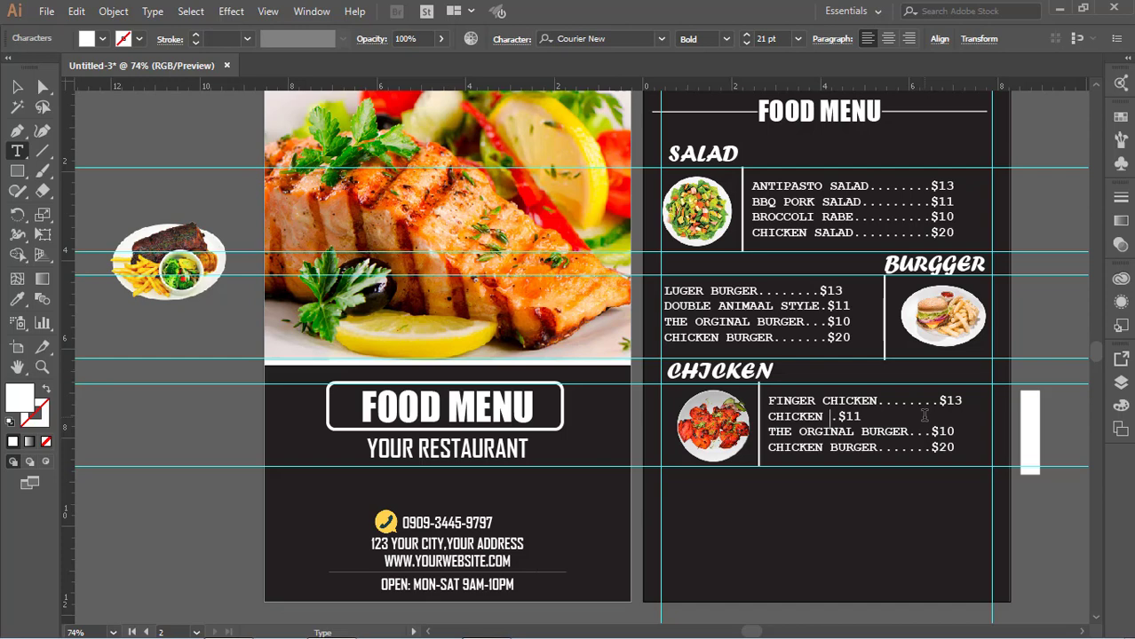
pyautogui.write('WRAP')
pyautogui.write('..........')
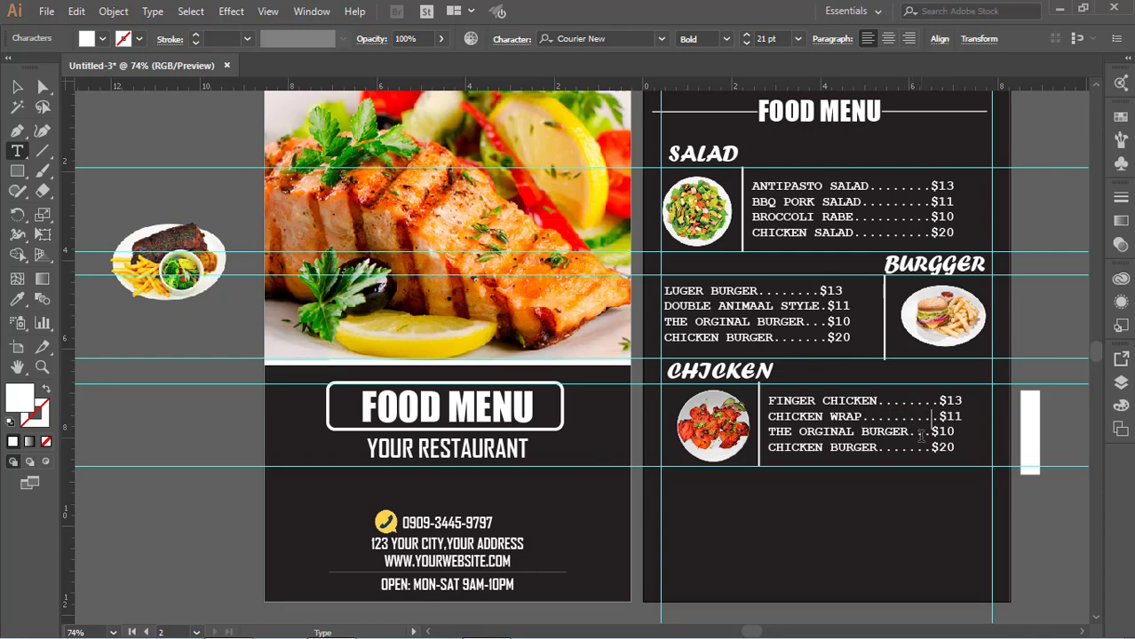
# - Change the last two dishes to BUTTER CHICKEN $29 and CHICKEN MASALA $30
pyautogui.press('BackSpace')
pyautogui.press('BackSpace')
pyautogui.press('BackSpace')
pyautogui.press('BackSpace')
pyautogui.press('BackSpace')
pyautogui.press('BackSpace')
pyautogui.press('BackSpace')
pyautogui.press('BackSpace')
pyautogui.press('BackSpace')
pyautogui.press('BackSpace')
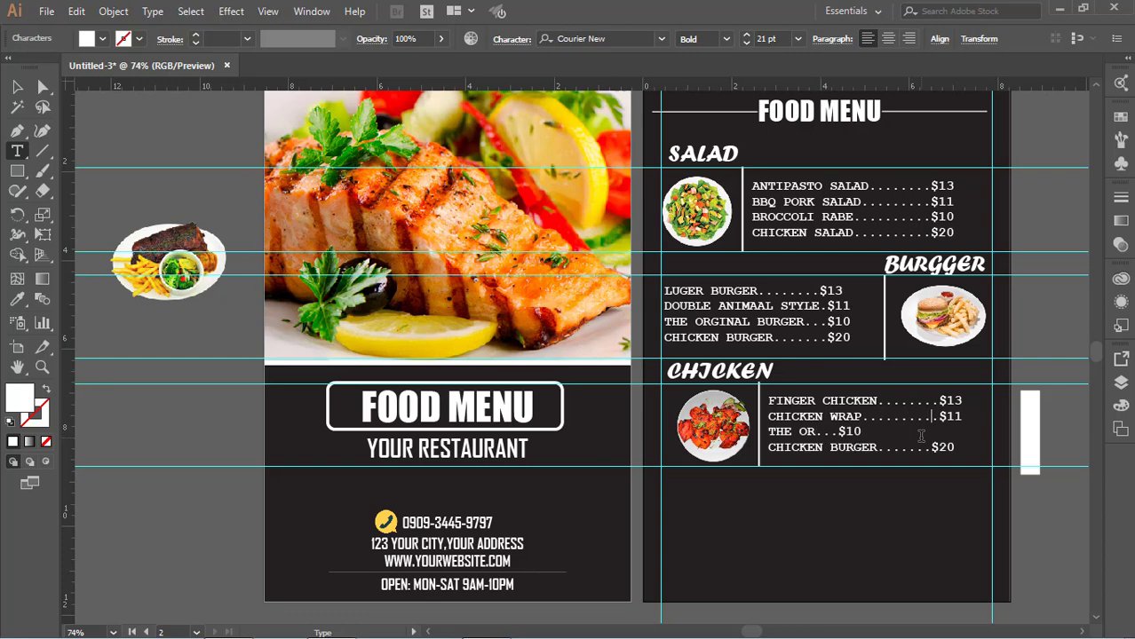
pyautogui.press('BackSpace')
pyautogui.press('BackSpace')
pyautogui.press('BackSpace')
pyautogui.press('BackSpace')
pyautogui.write('BUTTERN')
pyautogui.write('CHI')
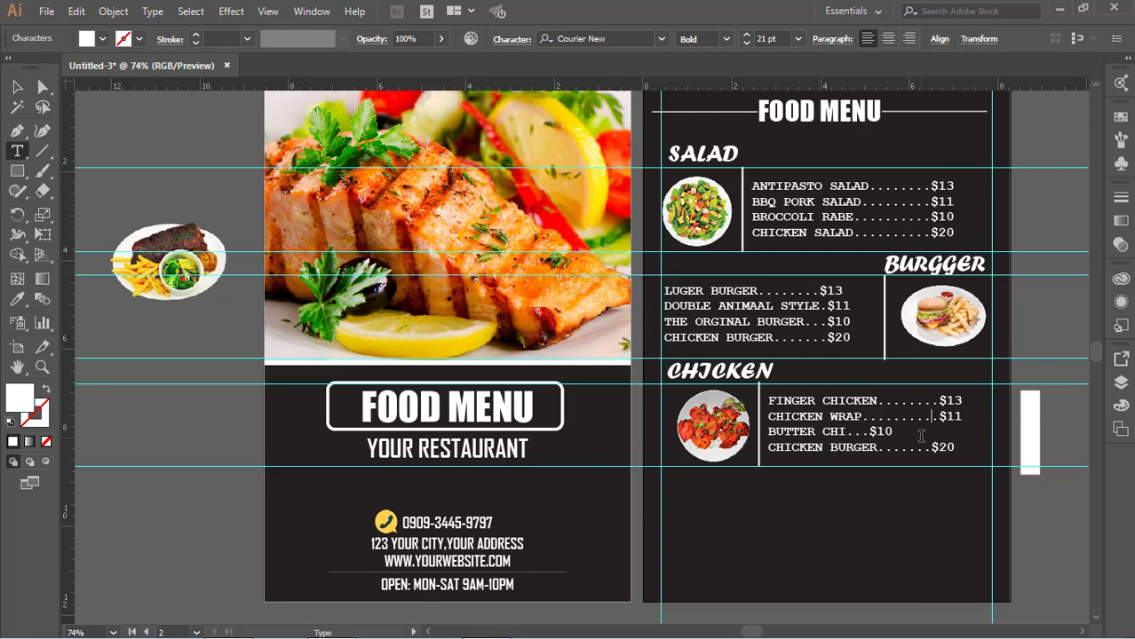
pyautogui.write('CKEN....')
pyautogui.press('BackSpace')
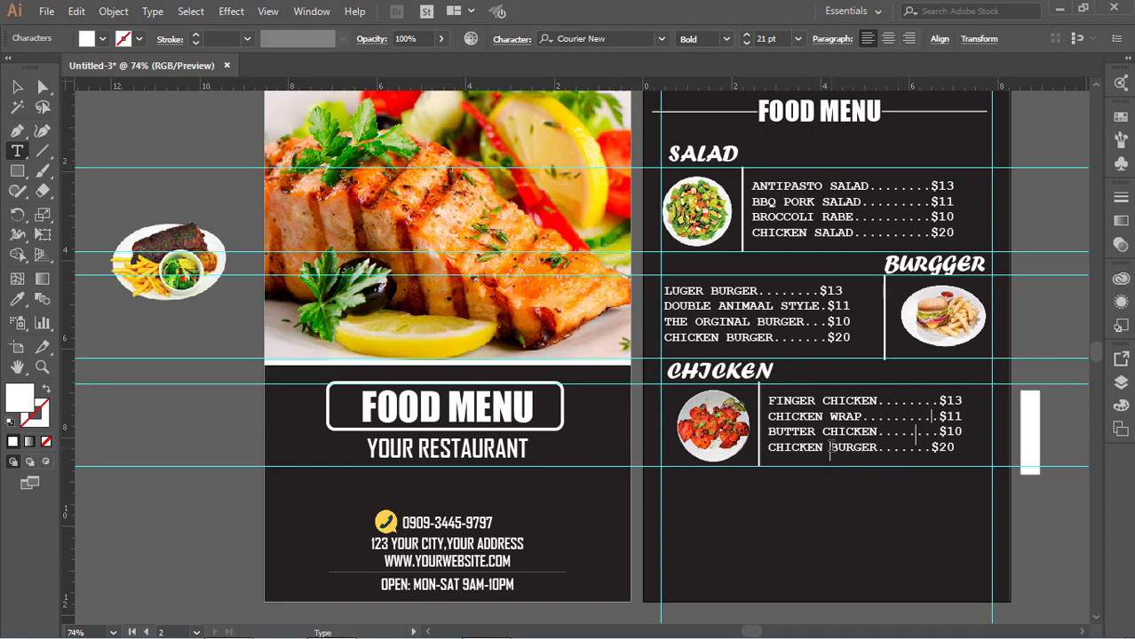
pyautogui.click(830, 446)
pyautogui.press('Delete')
pyautogui.press('Delete')
pyautogui.press('Delete')
pyautogui.press('Delete')
pyautogui.press('Delete')
pyautogui.press('Delete')
pyautogui.write('M')
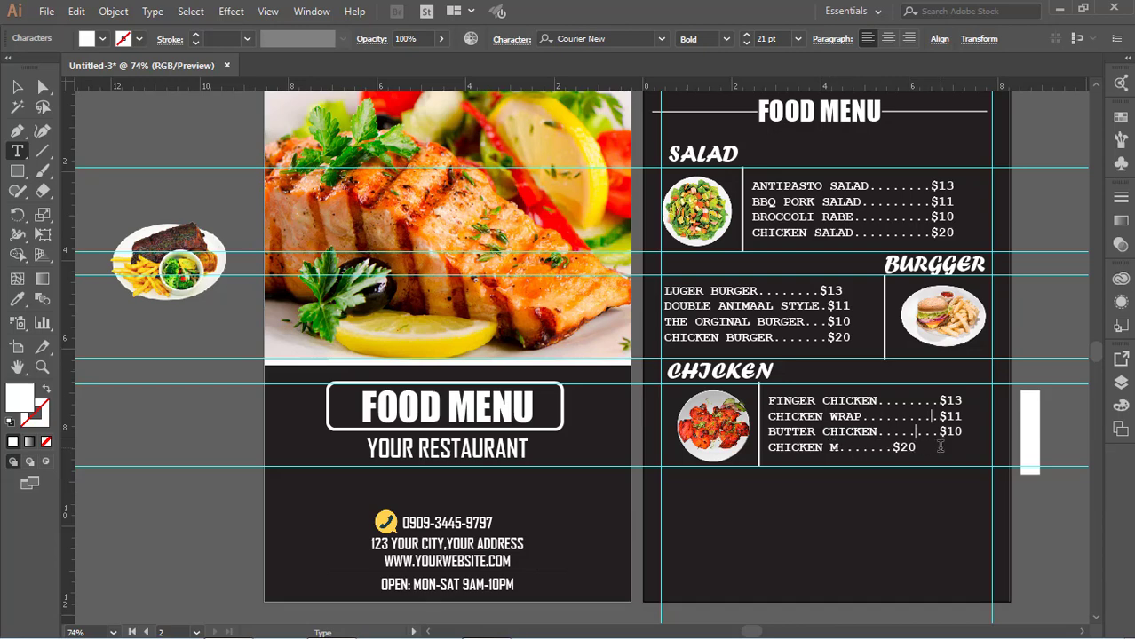
pyautogui.write('ASALA.')
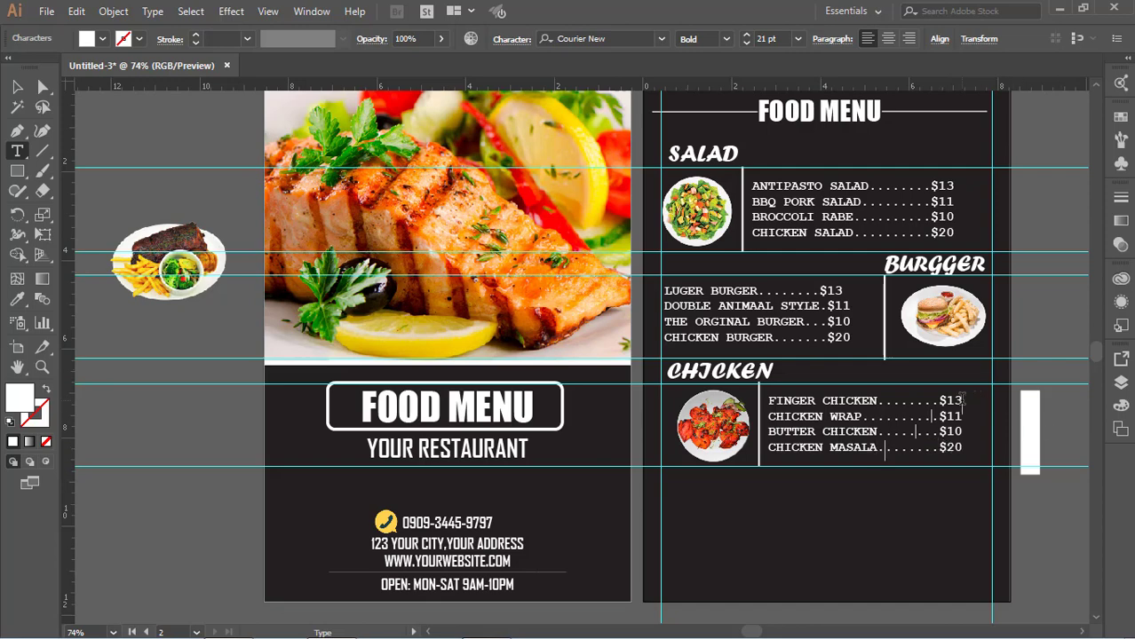
pyautogui.write('24')
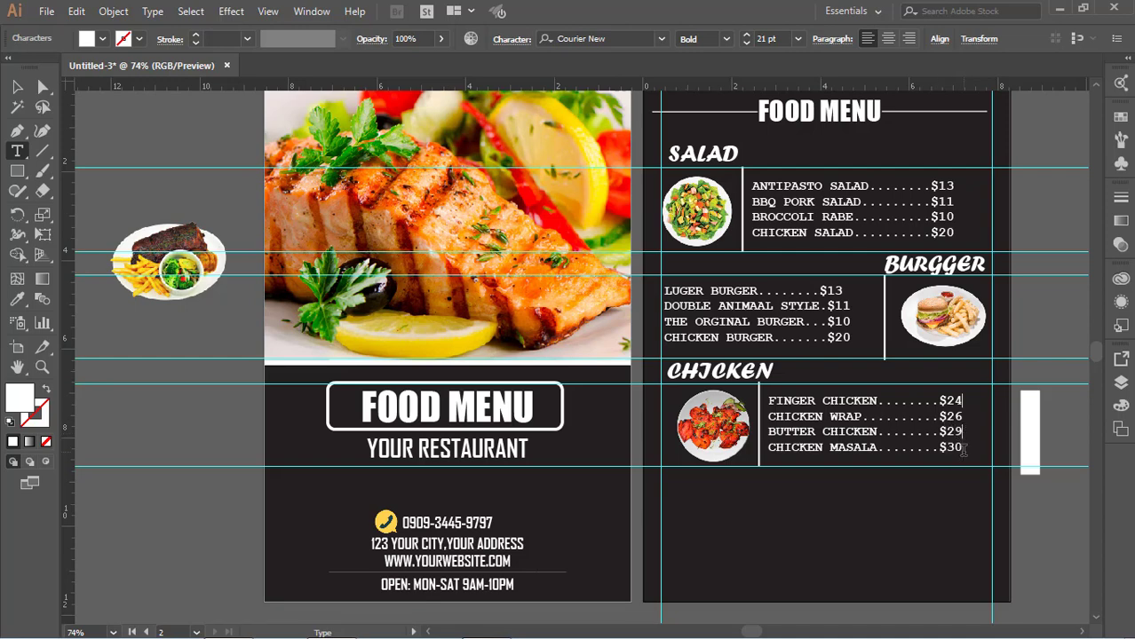
pyautogui.press('Escape')
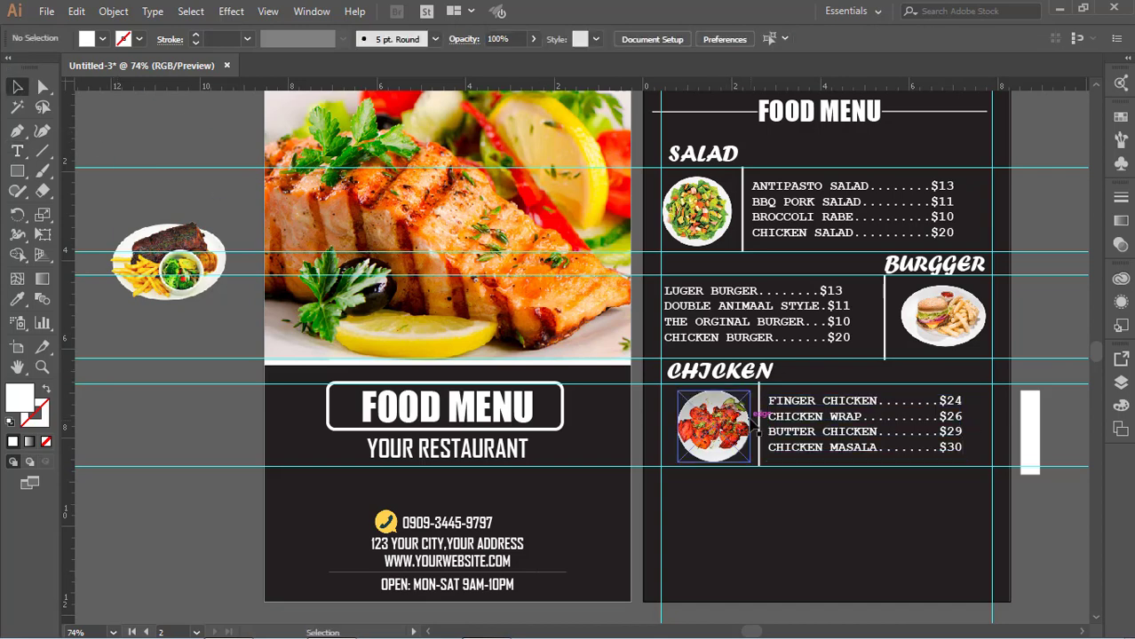
# - Copy the CHICKEN heading below the chicken list, add a guide, and move the white bar down
pyautogui.click(760, 425)
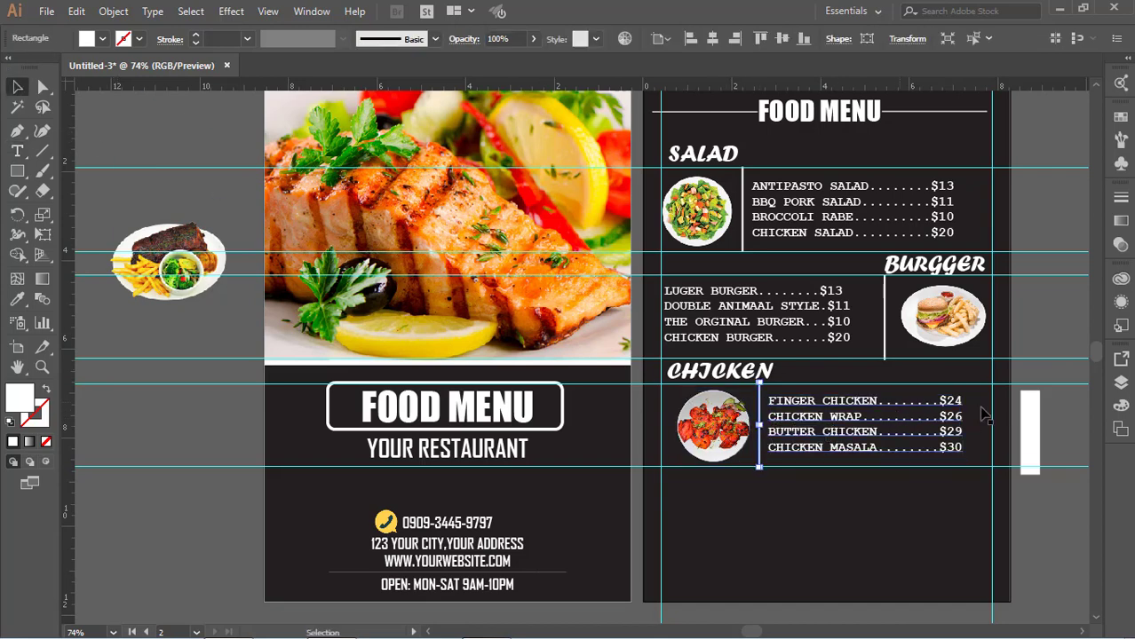
pyautogui.click(764, 391)
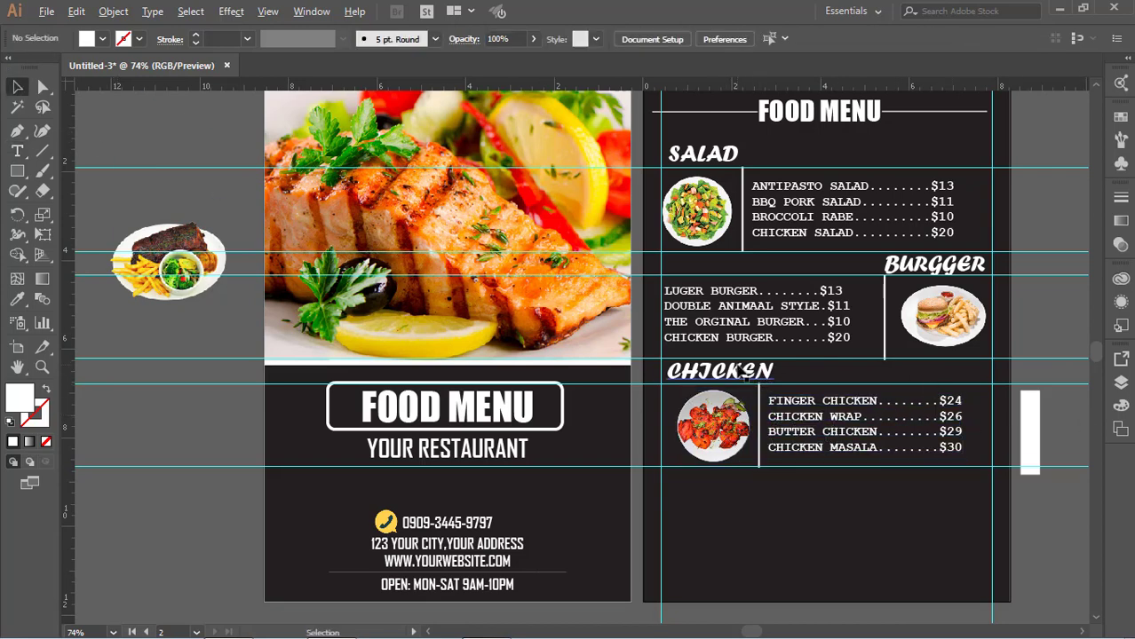
pyautogui.moveTo(746, 375); pyautogui.dragTo(948, 480)
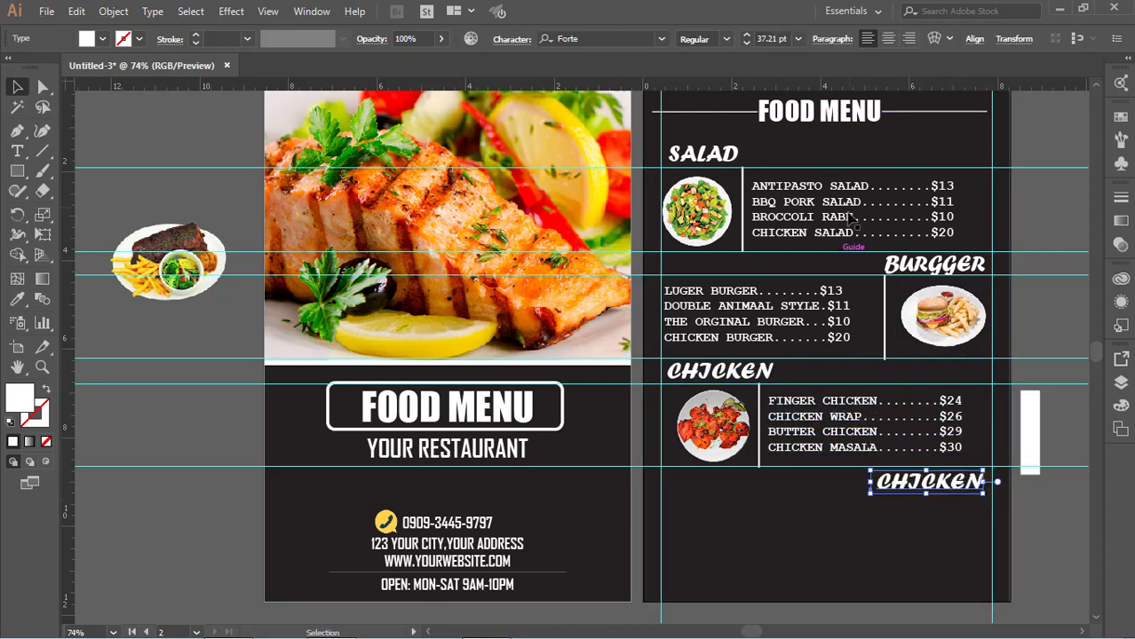
pyautogui.moveTo(879, 89); pyautogui.dragTo(903, 491)
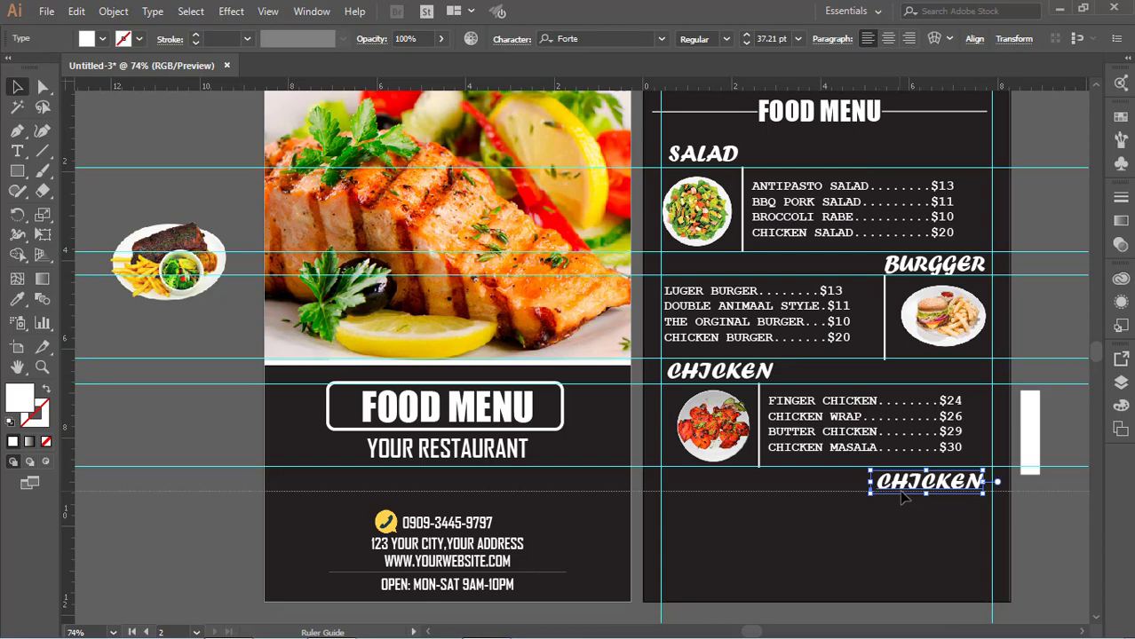
pyautogui.moveTo(1026, 444); pyautogui.dragTo(790, 533)
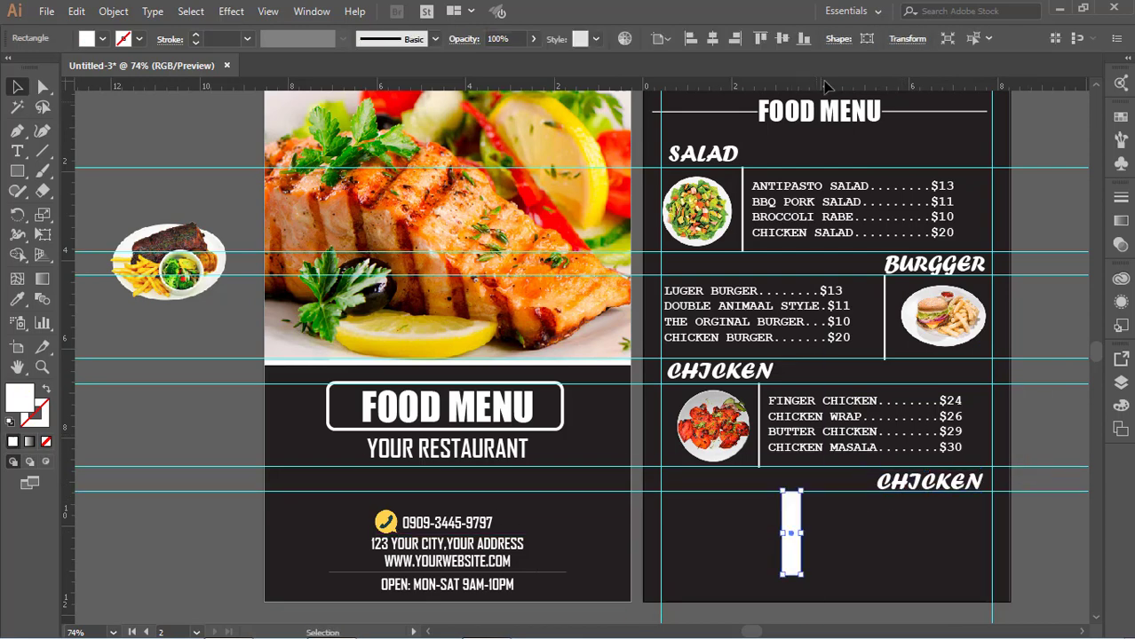
# - Undo the accidental dark-panel move, add another guide, and drag the steak plate image in
pyautogui.moveTo(854, 258); pyautogui.dragTo(851, 579)
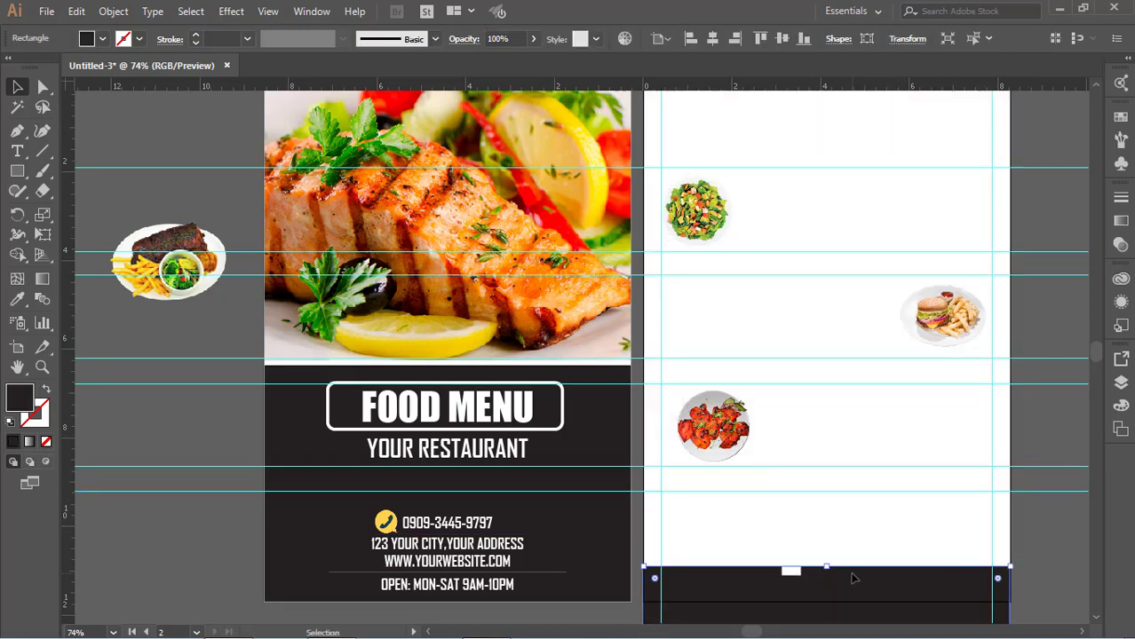
pyautogui.hotkey('ctrl', 'z')
pyautogui.click(1055, 155)
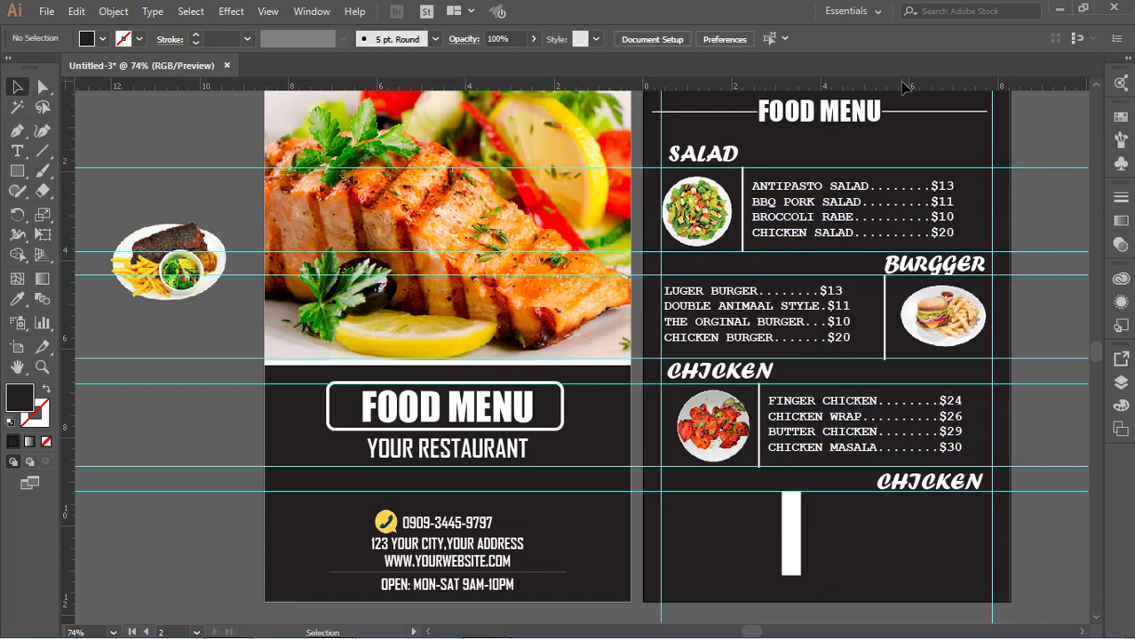
pyautogui.moveTo(904, 86); pyautogui.dragTo(933, 575)
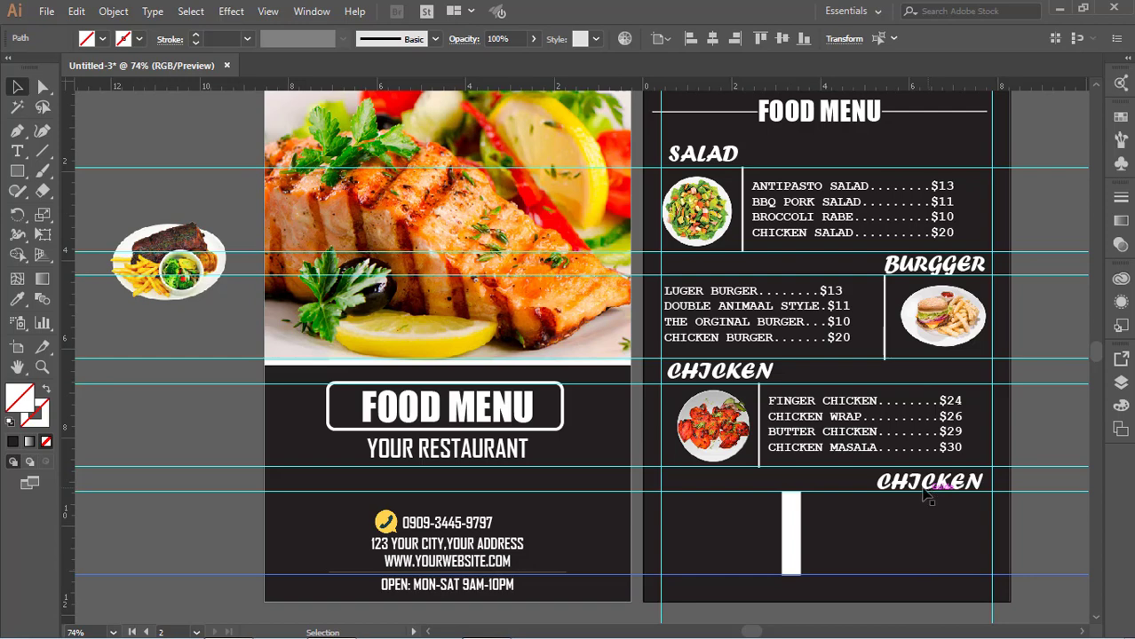
pyautogui.moveTo(186, 285)
pyautogui.mouseDown()
pyautogui.moveTo(949, 533)
pyautogui.moveTo(937, 539)
pyautogui.mouseUp()
# - Bring the steak plate image to the front, then scale and position it in the bottom section
pyautogui.rightClick(936, 538)
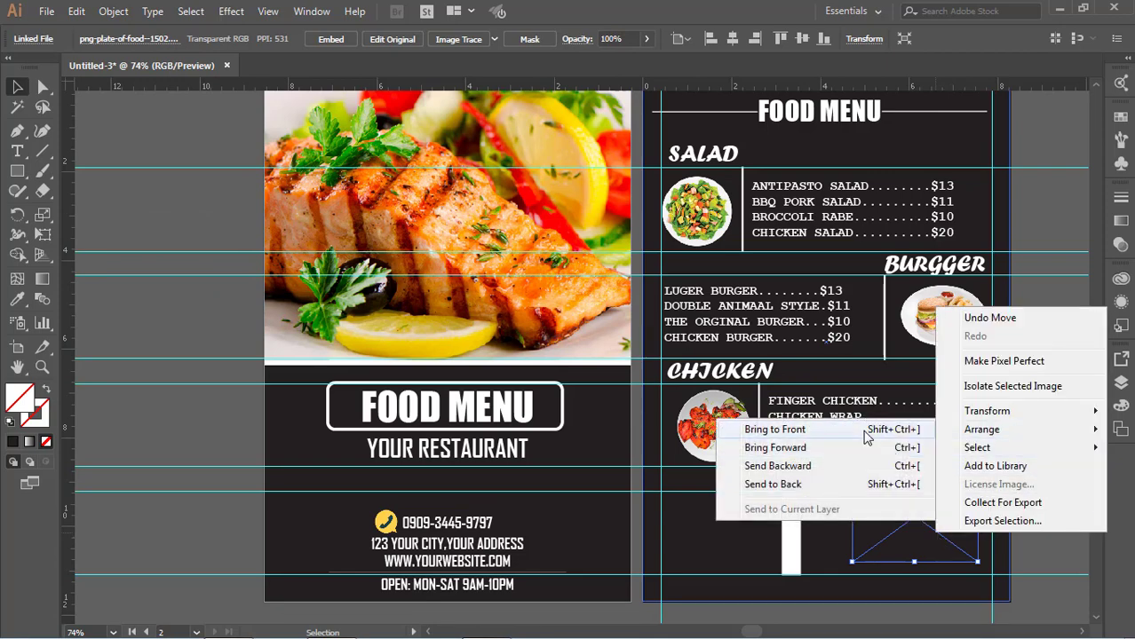
pyautogui.click(782, 431)
pyautogui.moveTo(954, 530); pyautogui.dragTo(955, 551)
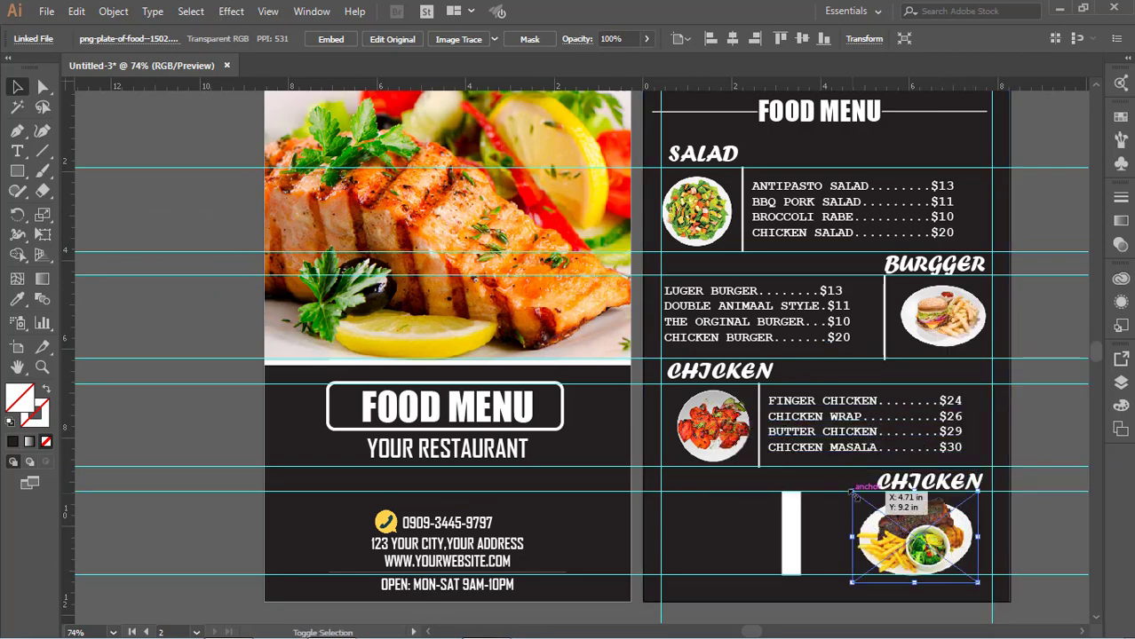
pyautogui.moveTo(853, 493); pyautogui.dragTo(885, 515)
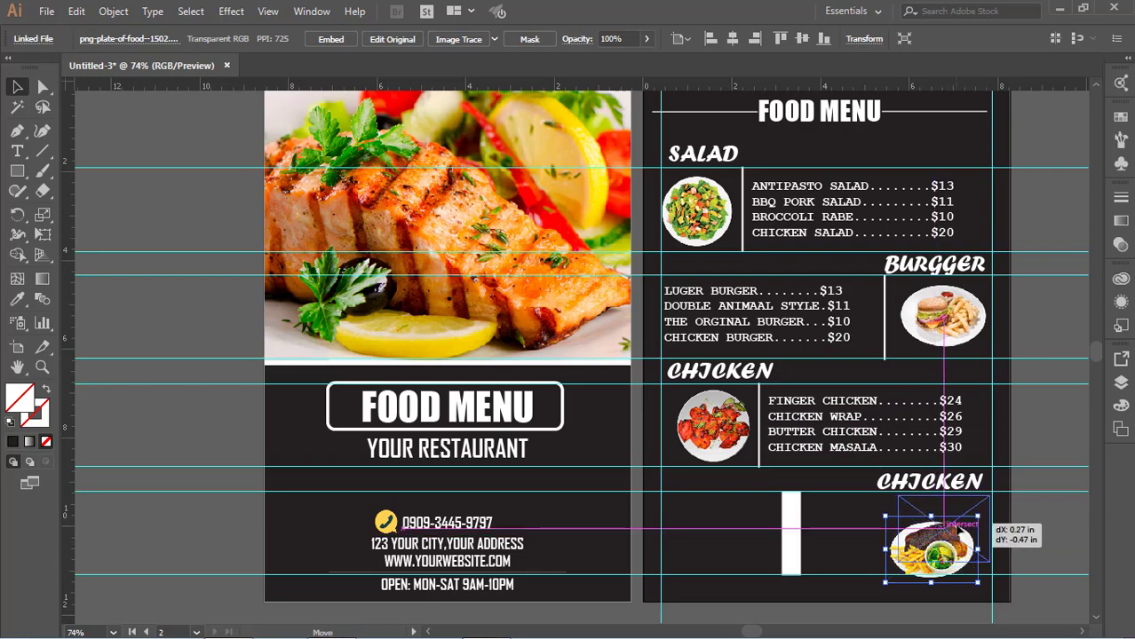
pyautogui.moveTo(949, 532); pyautogui.dragTo(962, 512)
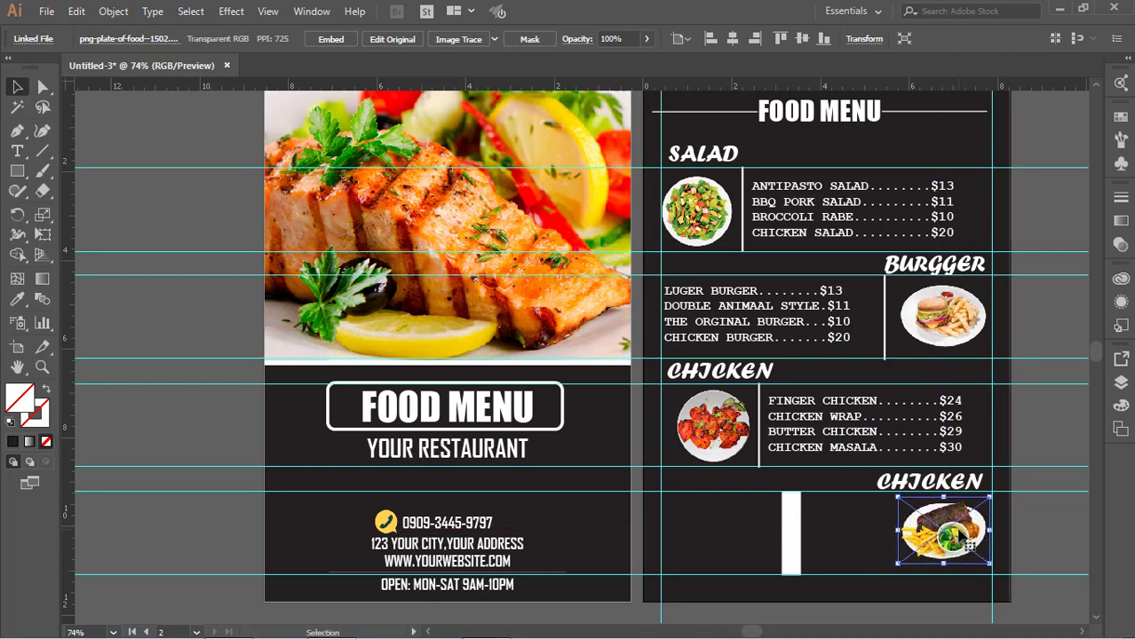
pyautogui.click(1035, 538)
# - Move the white bar to the left edge and copy the vertical divider beside the plate
pyautogui.moveTo(790, 533); pyautogui.dragTo(659, 531)
pyautogui.moveTo(762, 448); pyautogui.dragTo(891, 555)
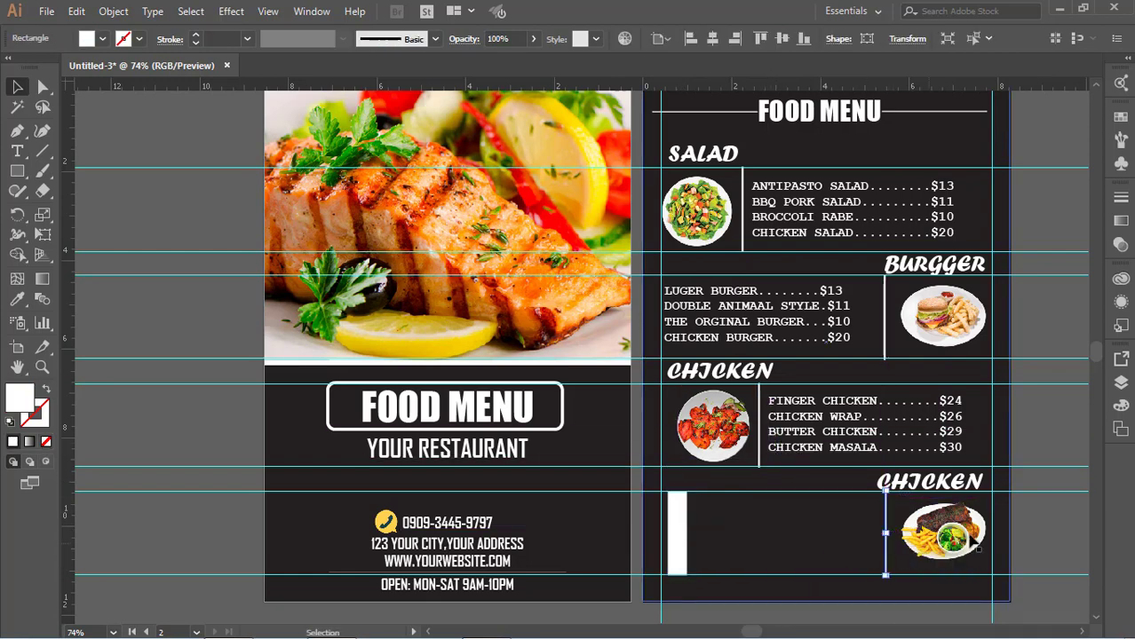
pyautogui.click(886, 327)
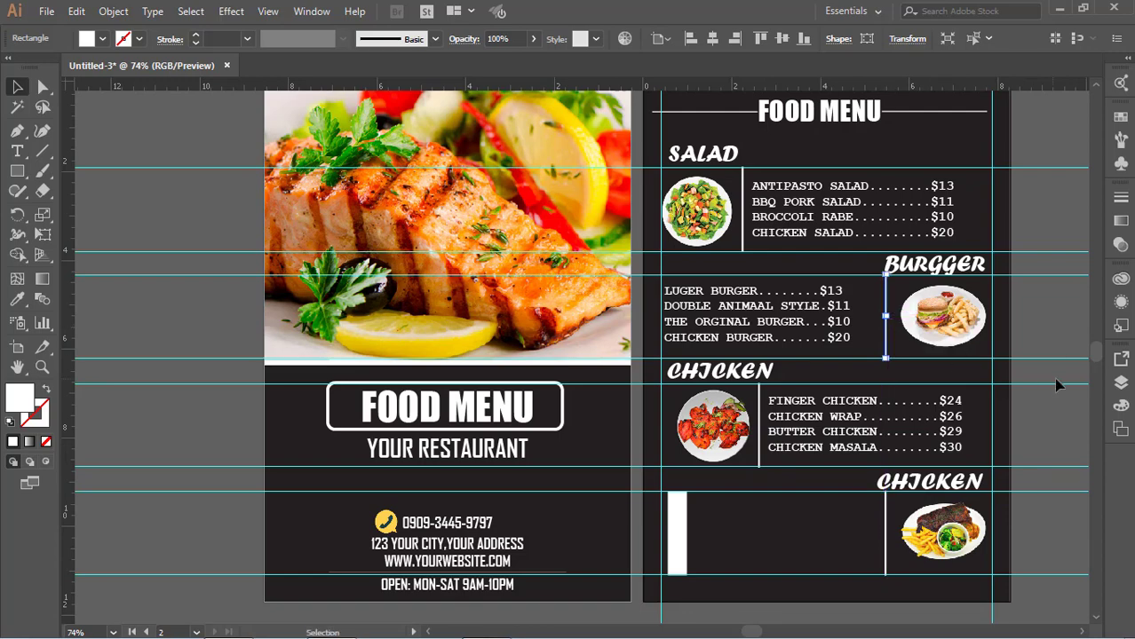
pyautogui.click(1059, 338)
pyautogui.moveTo(941, 533); pyautogui.dragTo(942, 531)
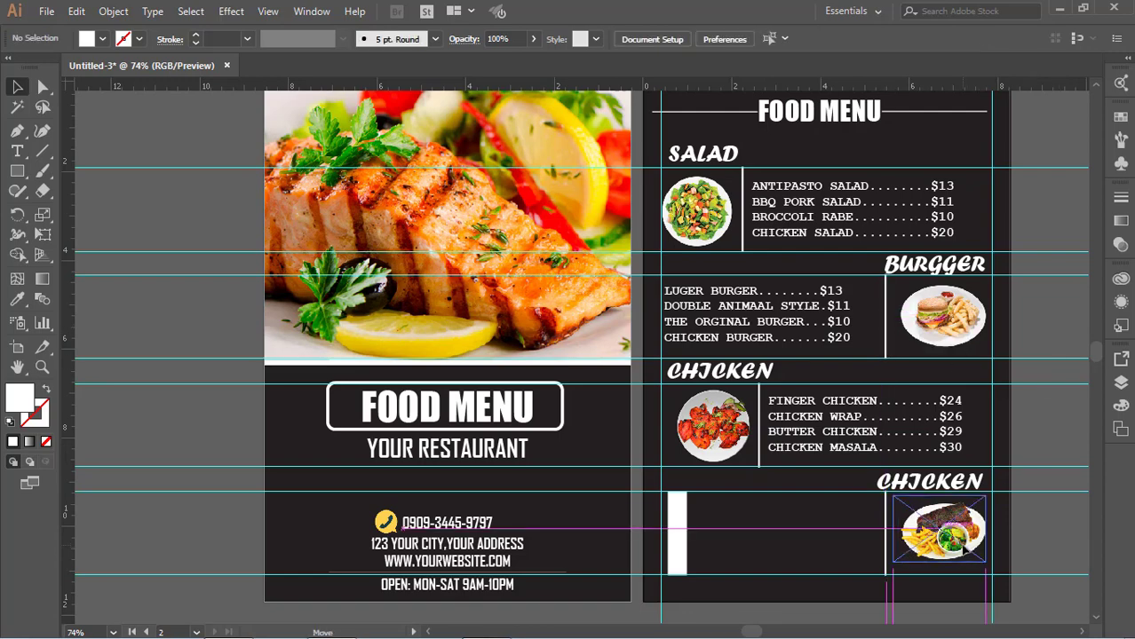
pyautogui.click(1013, 538)
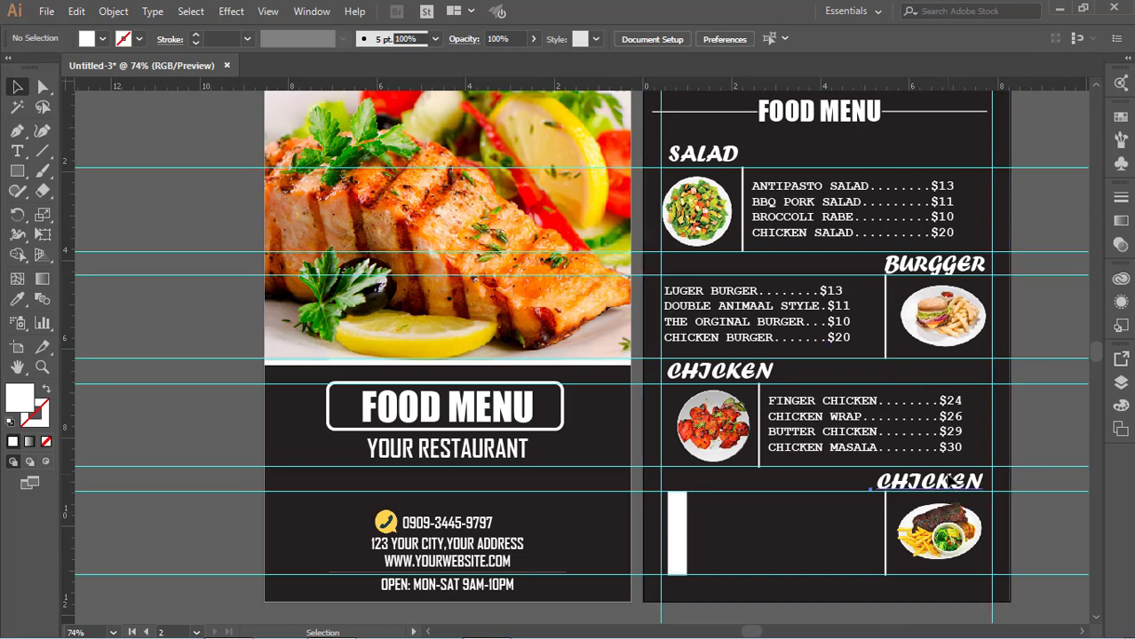
pyautogui.click(949, 480)
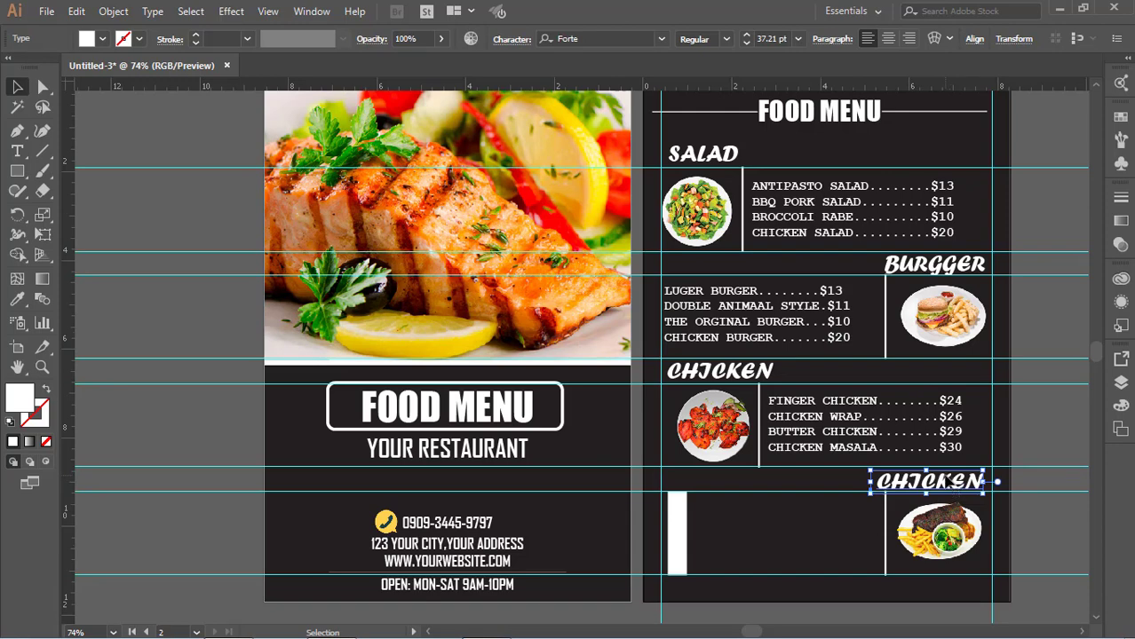
# - Retype the bottom CHICKEN heading as CREZY BEEF and shift it left to fit the page
pyautogui.click(17, 151)
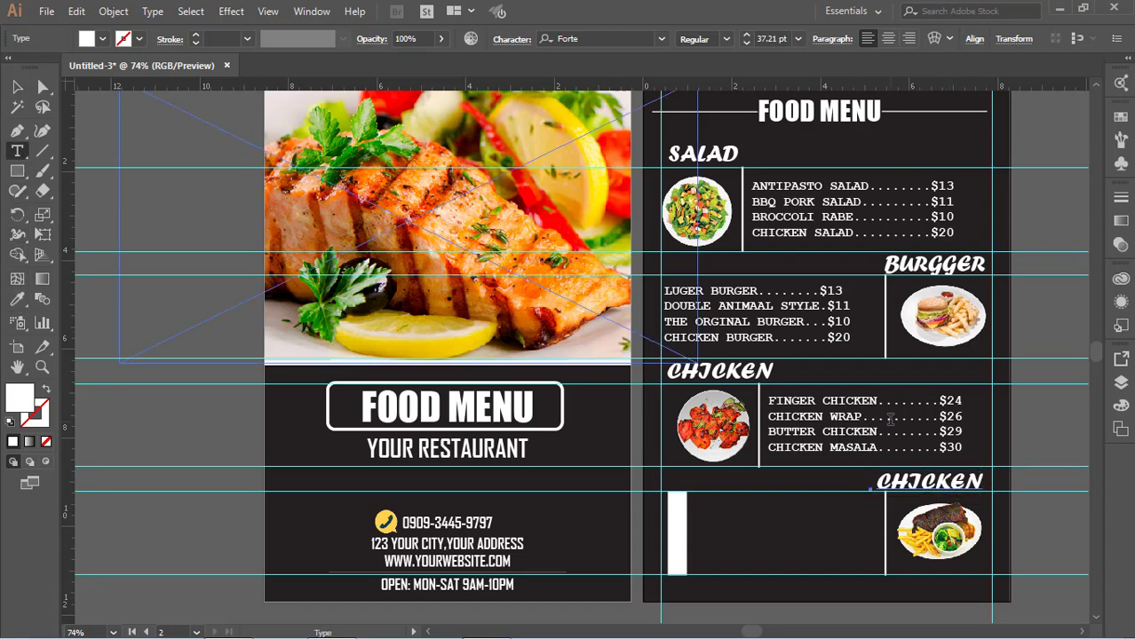
pyautogui.press('BackSpace')
pyautogui.press('BackSpace')
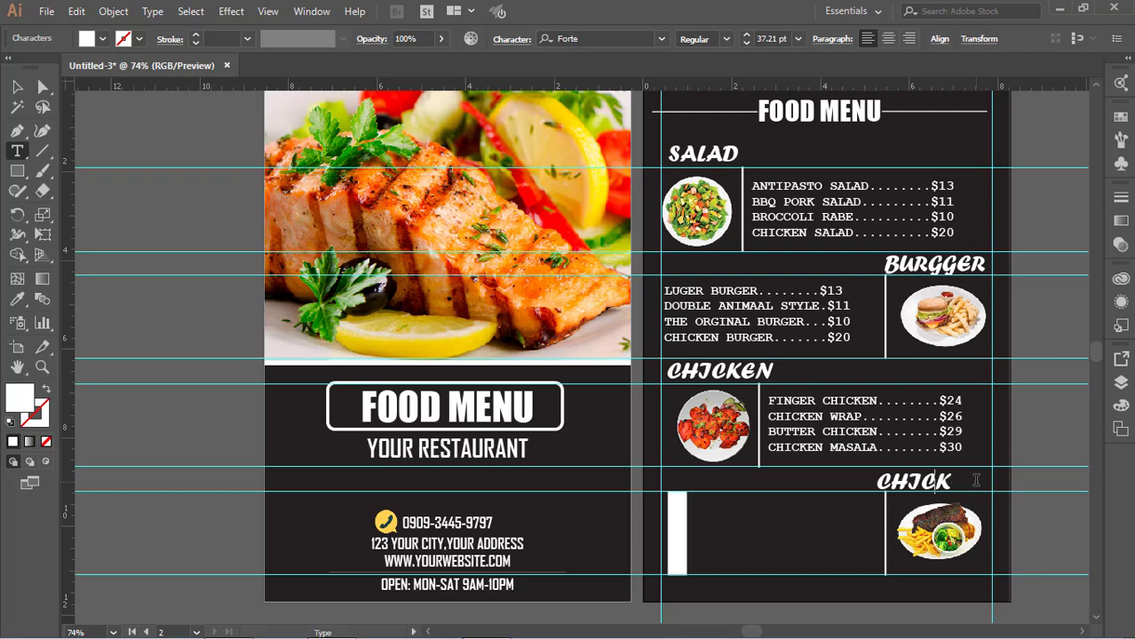
pyautogui.press('BackSpace')
pyautogui.press('BackSpace')
pyautogui.press('BackSpace')
pyautogui.write('CREA')
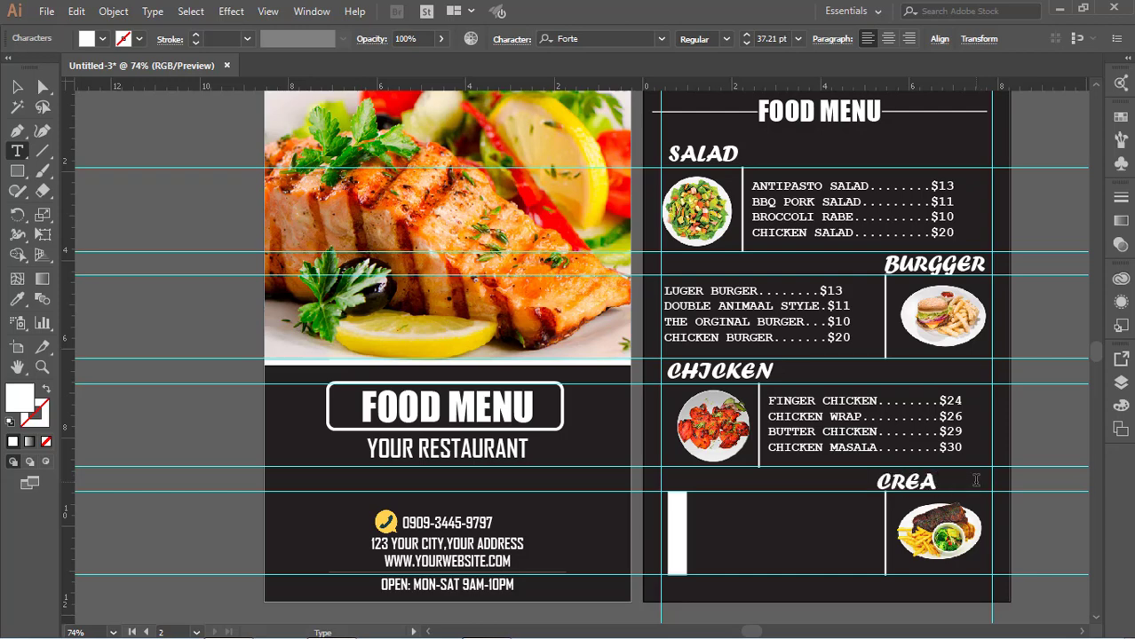
pyautogui.press('BackSpace')
pyautogui.write('ZY BEEF')
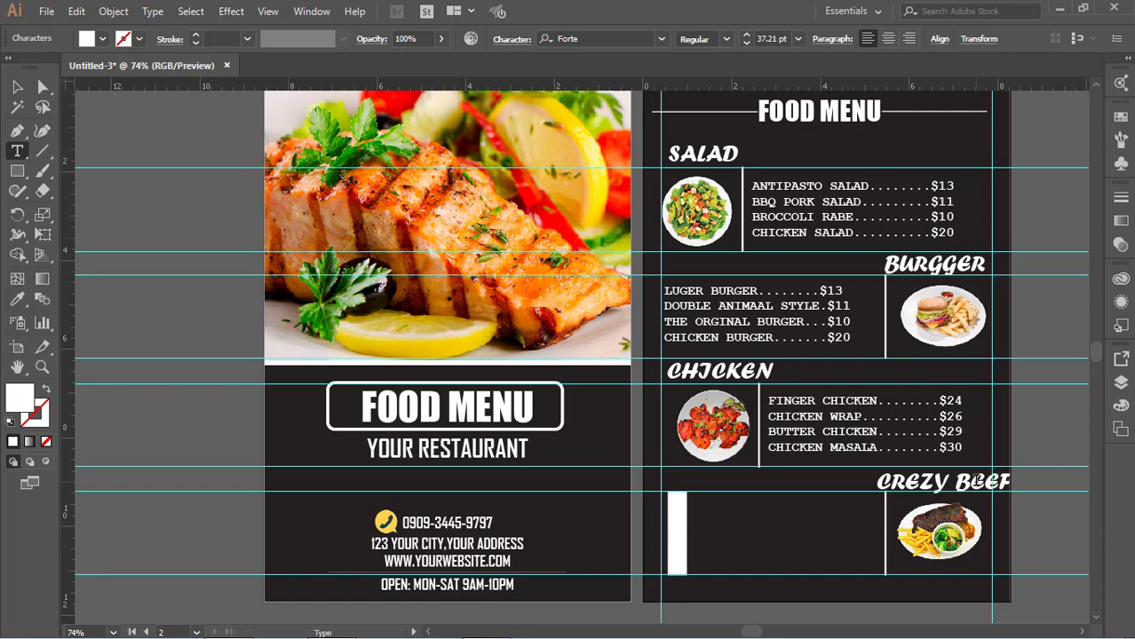
pyautogui.click(17, 86)
pyautogui.click(80, 132)
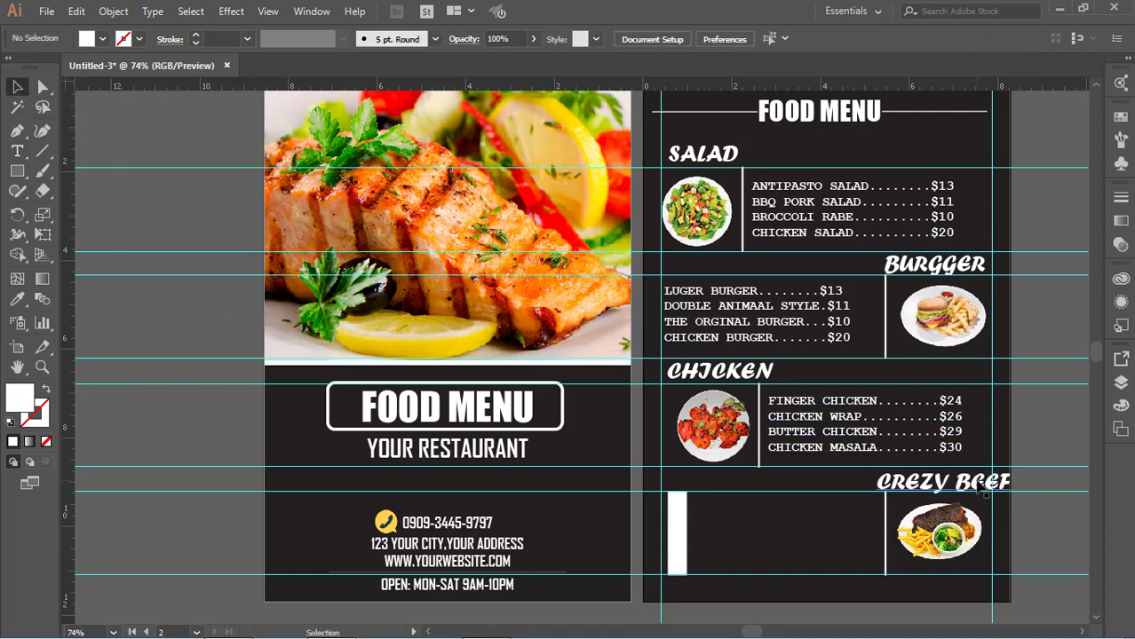
pyautogui.moveTo(971, 486)
pyautogui.mouseDown()
pyautogui.moveTo(935, 484)
pyautogui.moveTo(946, 486)
pyautogui.mouseUp()
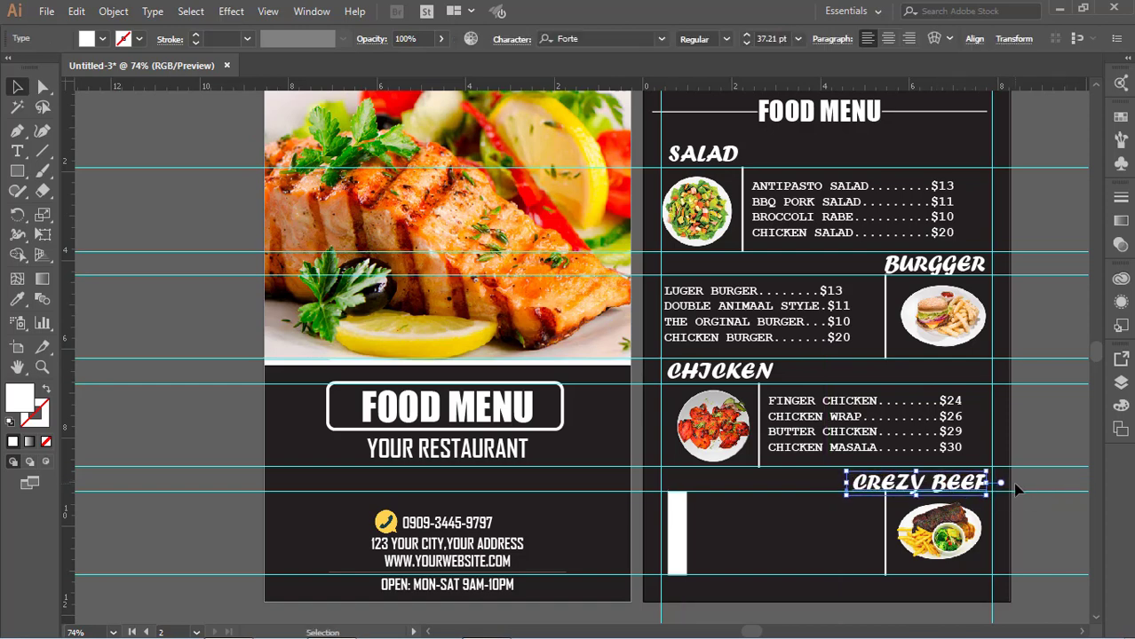
pyautogui.click(1061, 464)
pyautogui.click(940, 494)
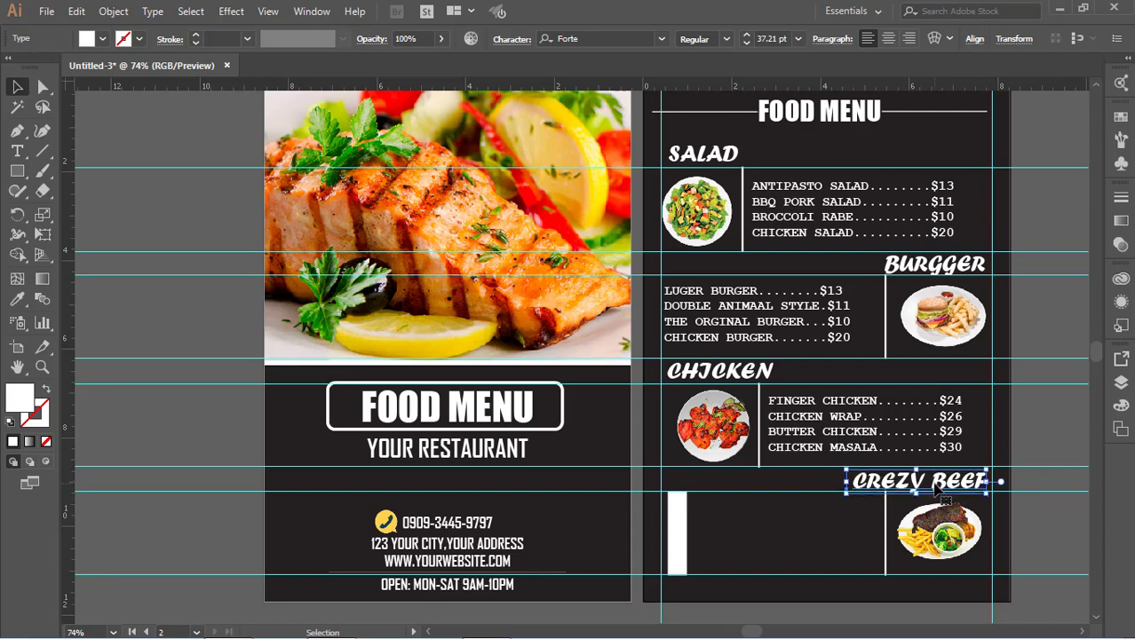
pyautogui.click(1065, 430)
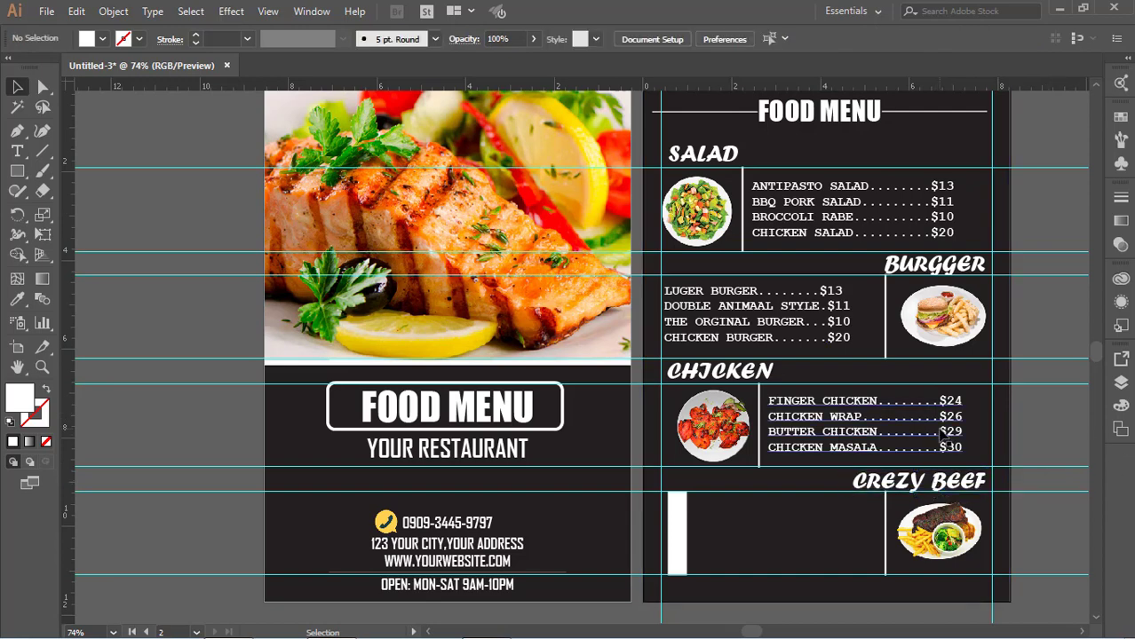
# - Copy the chicken price list downward and move the white bar left, then undo these changes
pyautogui.moveTo(872, 433); pyautogui.dragTo(758, 547)
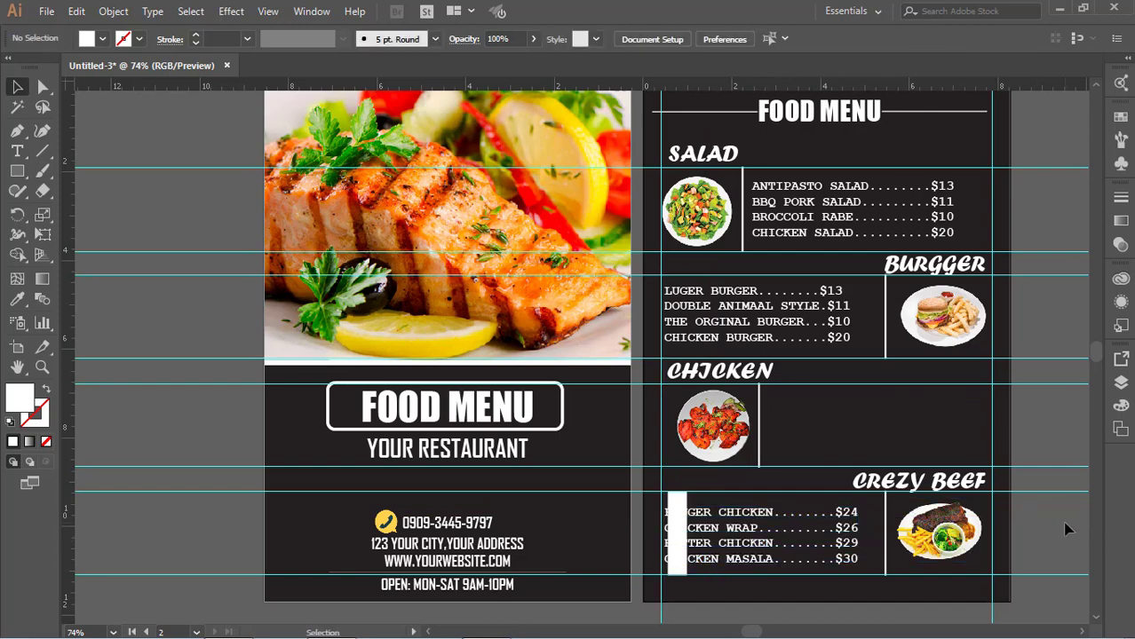
pyautogui.click(670, 499)
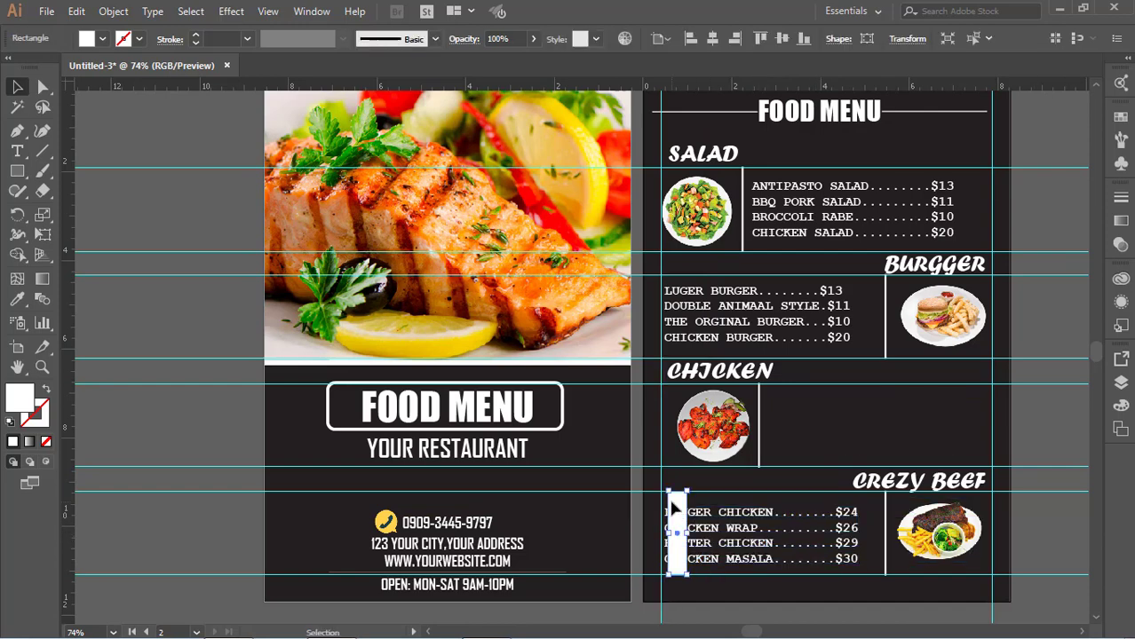
pyautogui.moveTo(671, 499); pyautogui.dragTo(571, 512)
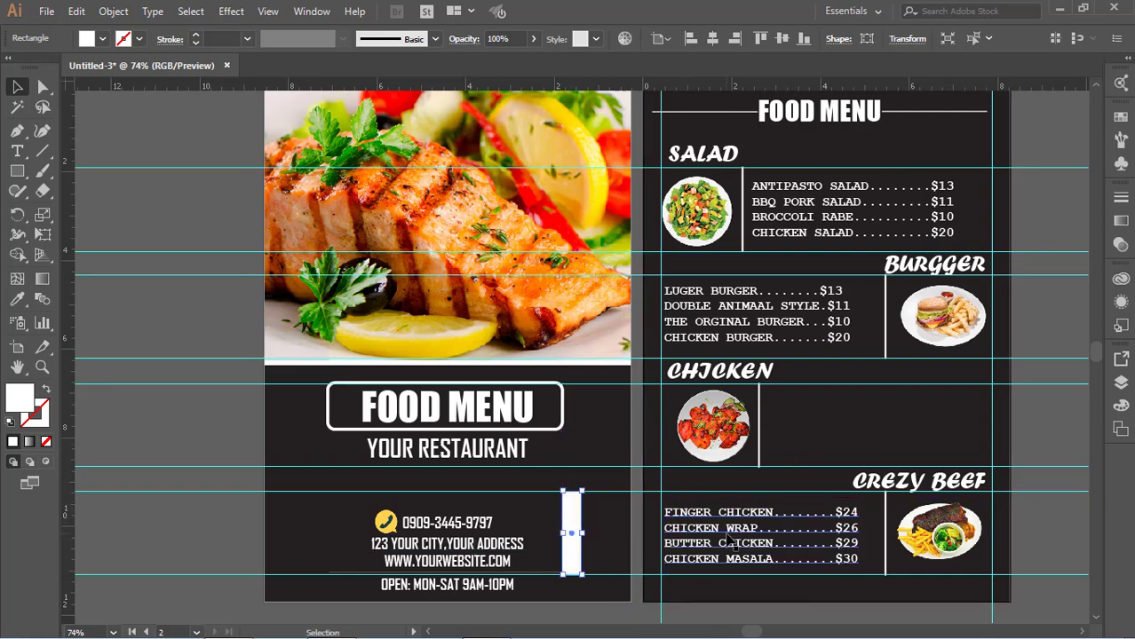
pyautogui.hotkey('ctrl', 'z')
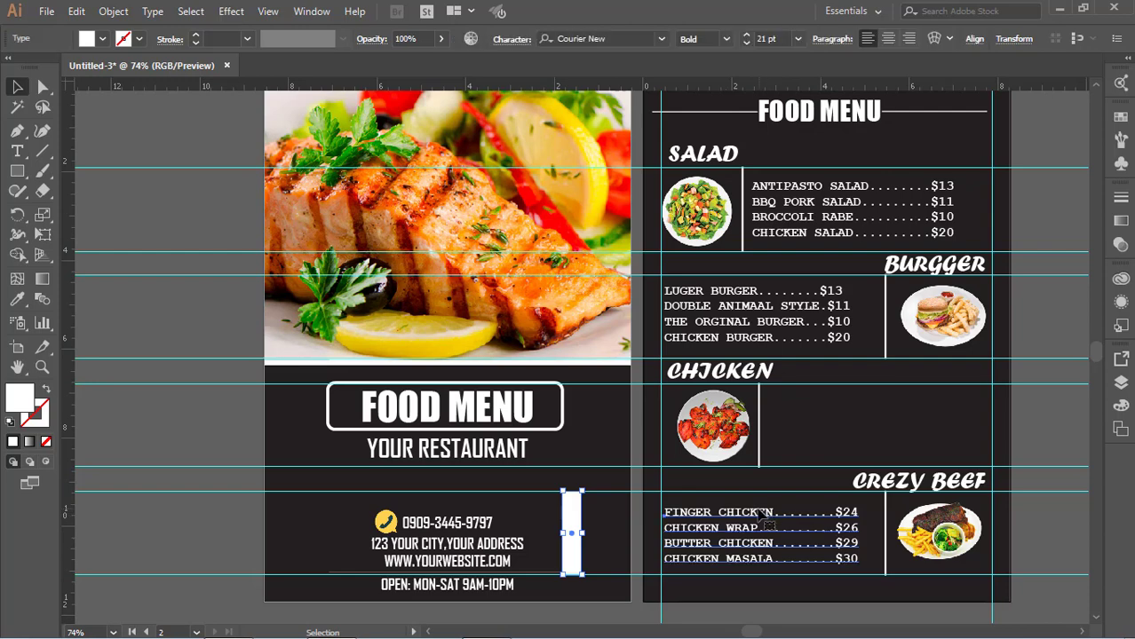
pyautogui.hotkey('ctrl', 'z')
pyautogui.hotkey('ctrl', 'z')
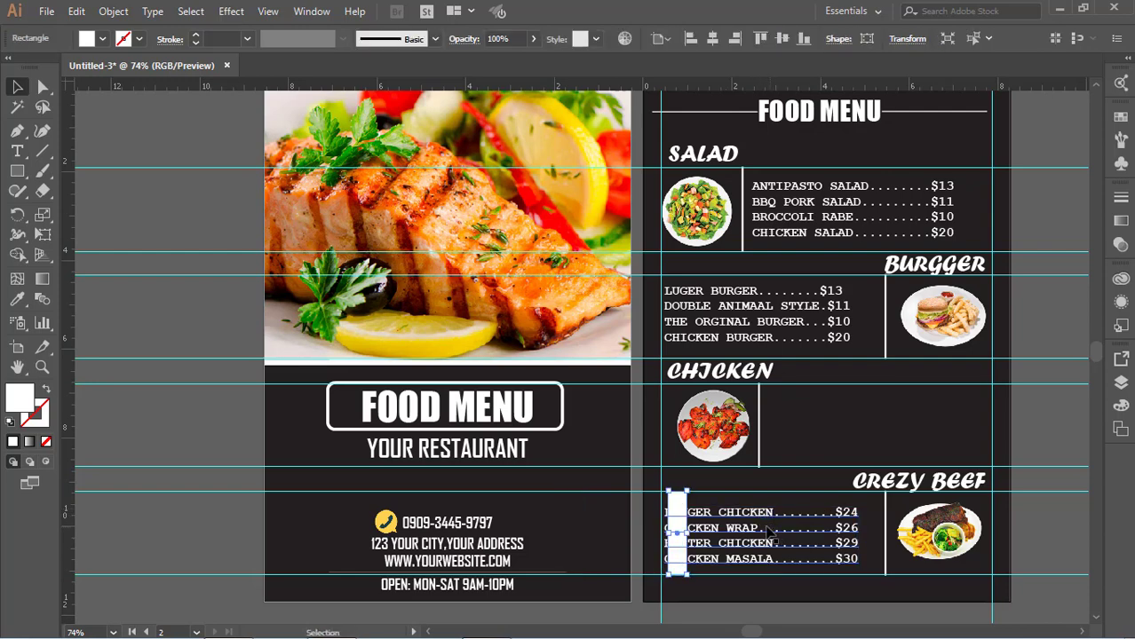
pyautogui.hotkey('ctrl', 'z')
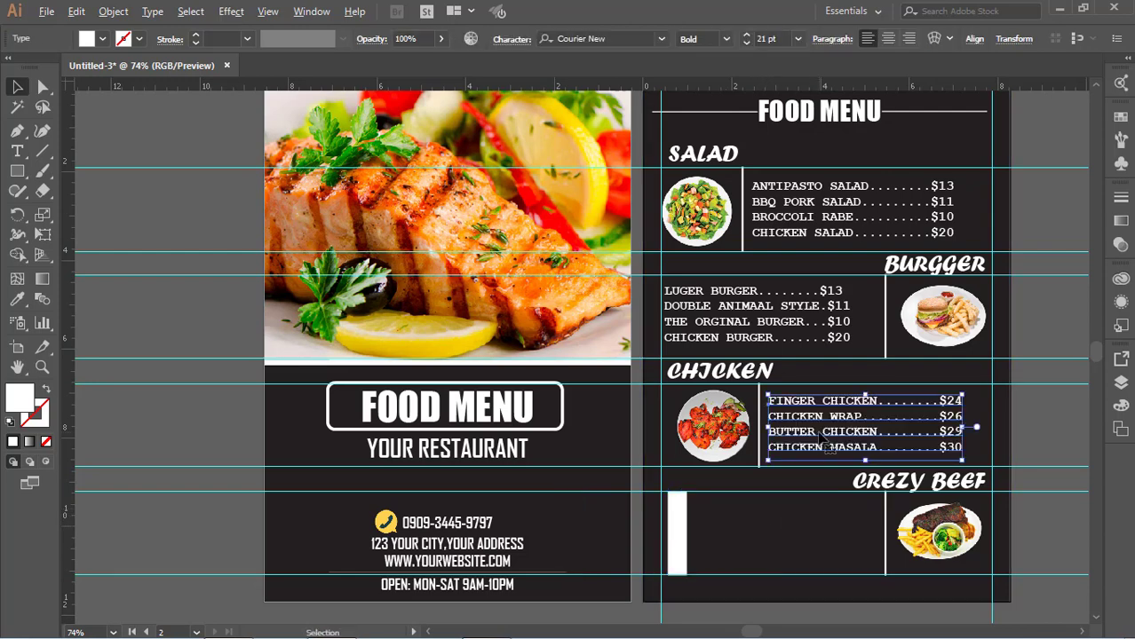
# - Place a copy of the chicken price list inside the Crezy Beef box
pyautogui.moveTo(819, 440); pyautogui.dragTo(723, 549)
pyautogui.click(736, 428)
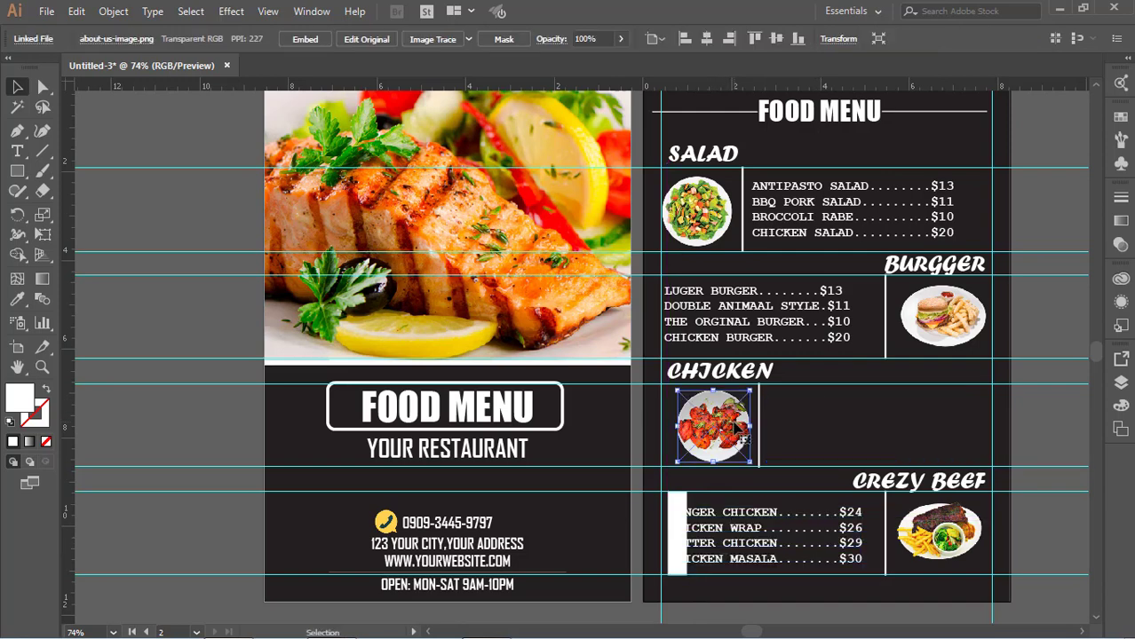
pyautogui.hotkey('ctrl', 'z')
pyautogui.hotkey('ctrl', 'z')
pyautogui.hotkey('ctrl', 'z')
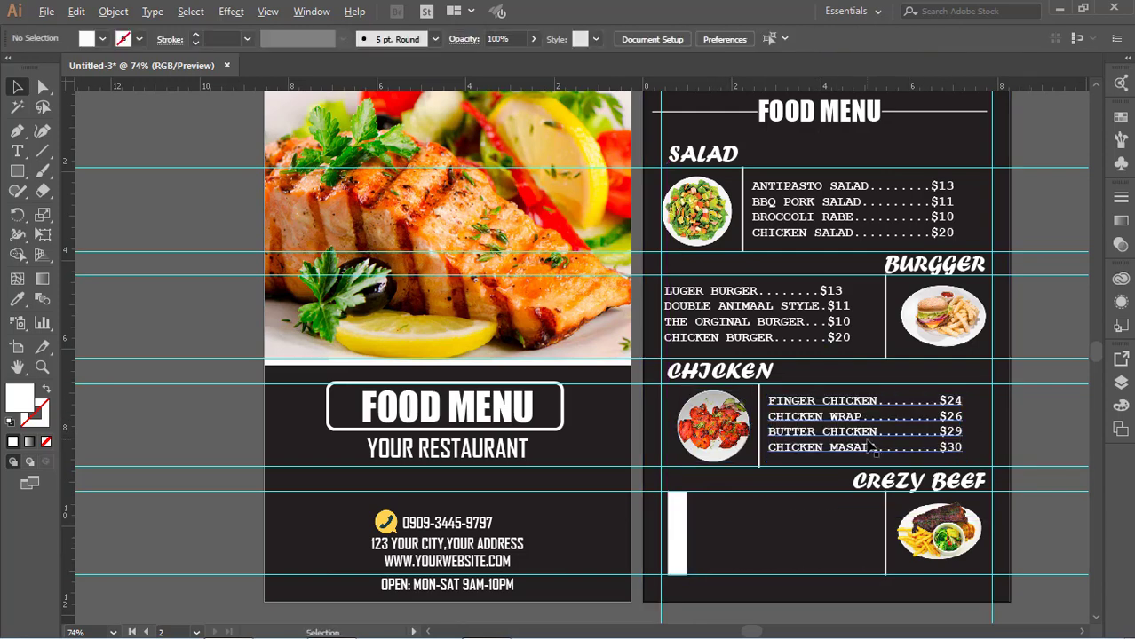
pyautogui.moveTo(860, 451)
pyautogui.mouseDown()
pyautogui.moveTo(821, 460)
pyautogui.moveTo(821, 428)
pyautogui.mouseUp()
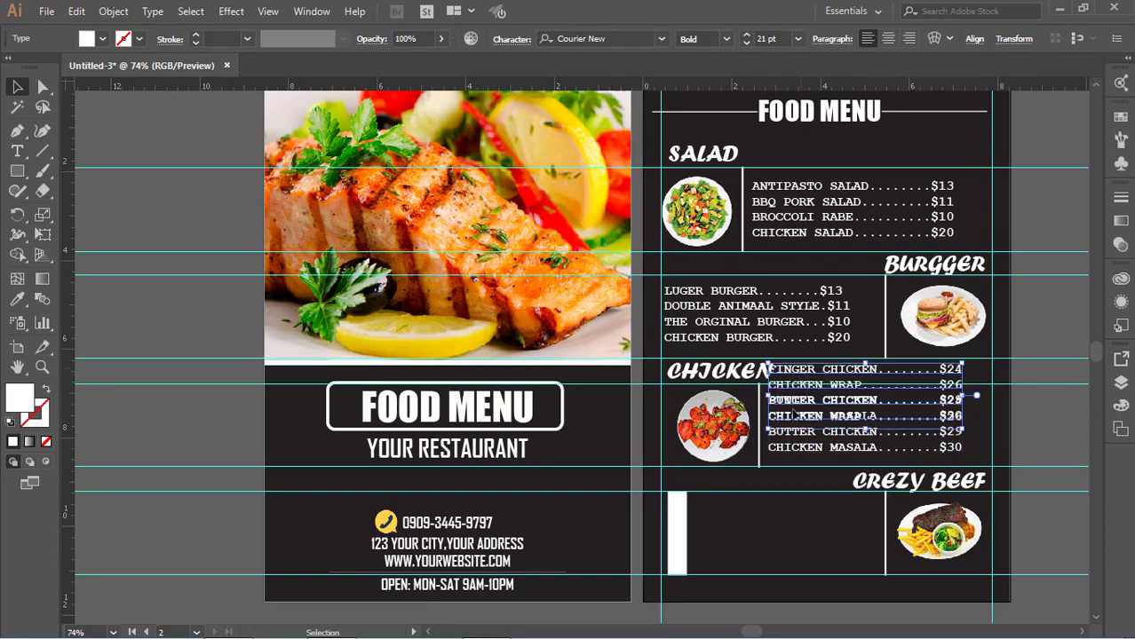
pyautogui.moveTo(799, 373)
pyautogui.mouseDown()
pyautogui.moveTo(730, 538)
pyautogui.moveTo(698, 511)
pyautogui.mouseUp()
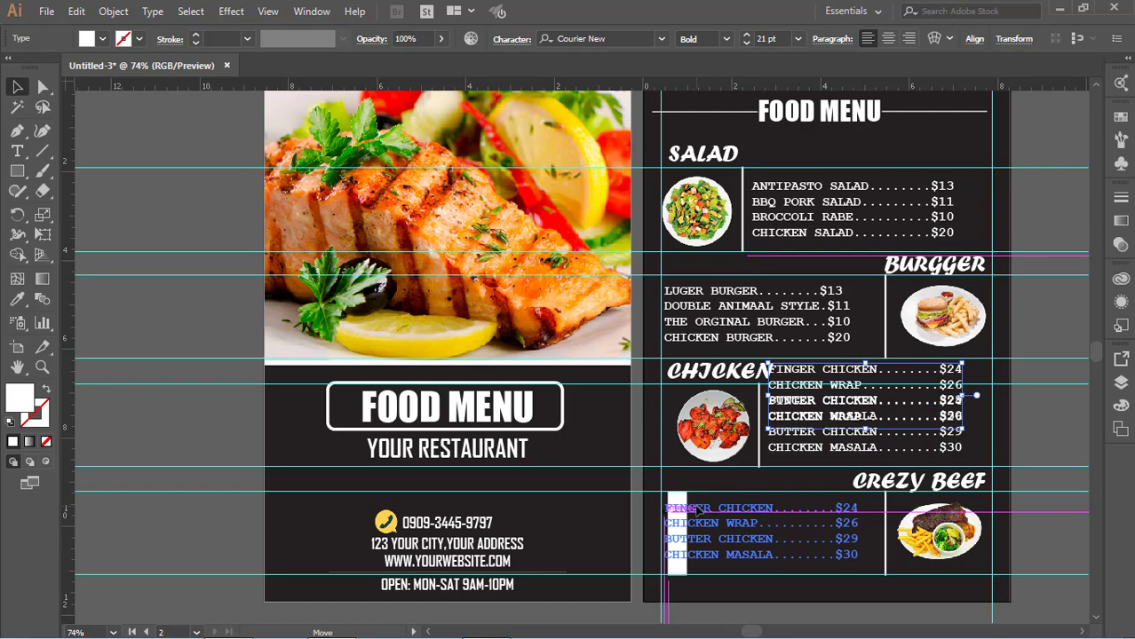
pyautogui.moveTo(697, 512); pyautogui.dragTo(700, 512)
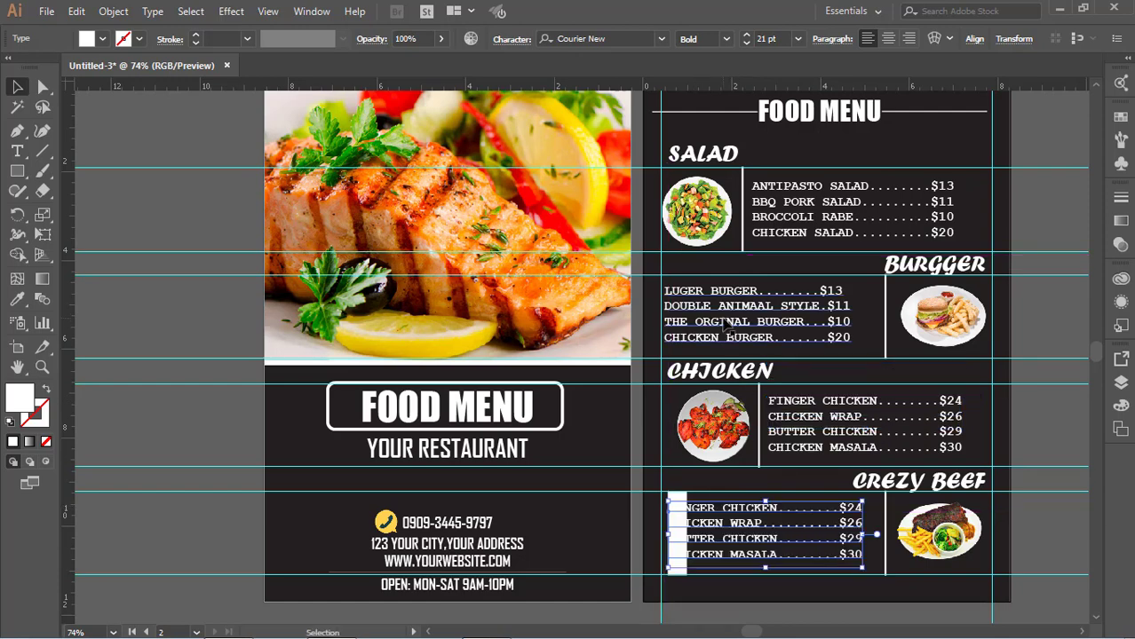
pyautogui.click(724, 317)
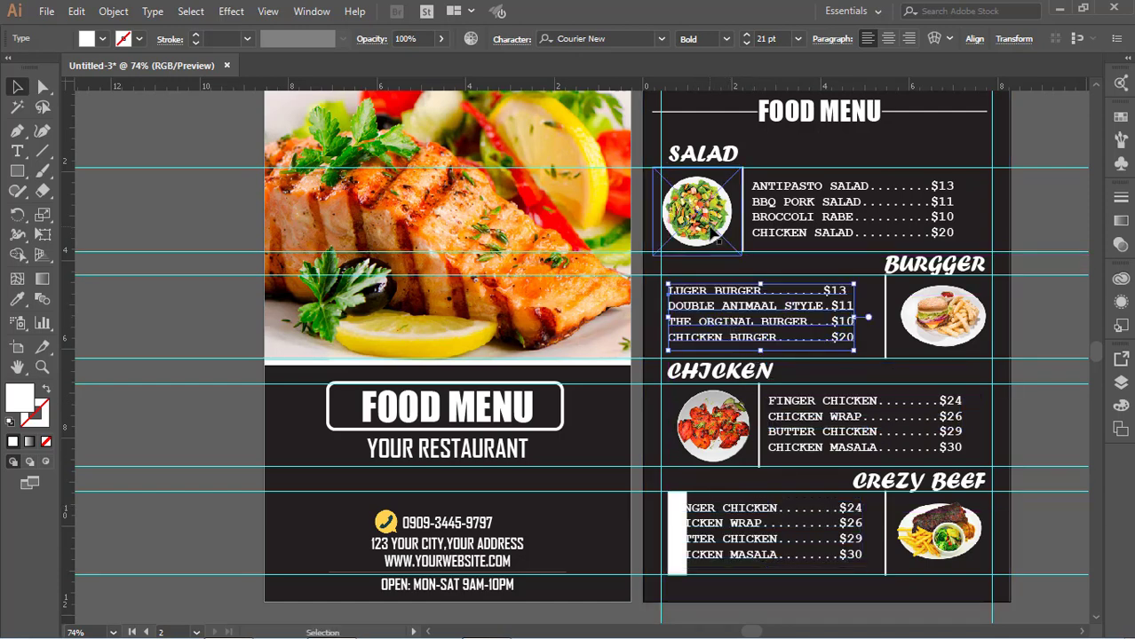
# - Realign the chicken image with the salad image and move the white bar off the Crezy Beef list
pyautogui.moveTo(713, 233); pyautogui.dragTo(705, 455)
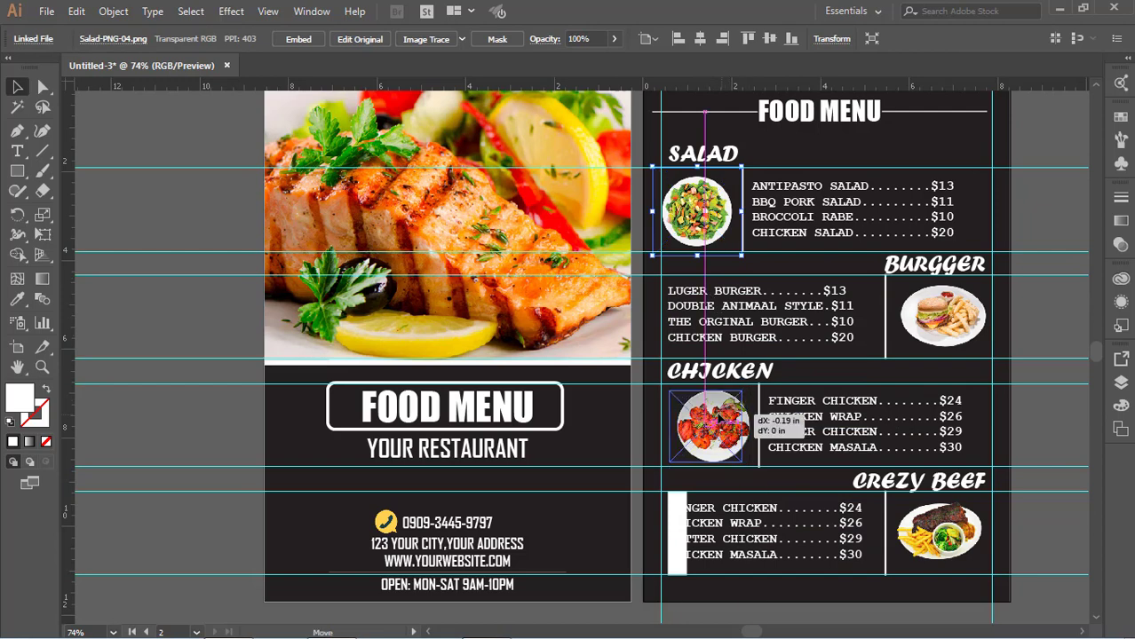
pyautogui.moveTo(713, 414); pyautogui.dragTo(721, 420)
pyautogui.moveTo(698, 214); pyautogui.dragTo(706, 211)
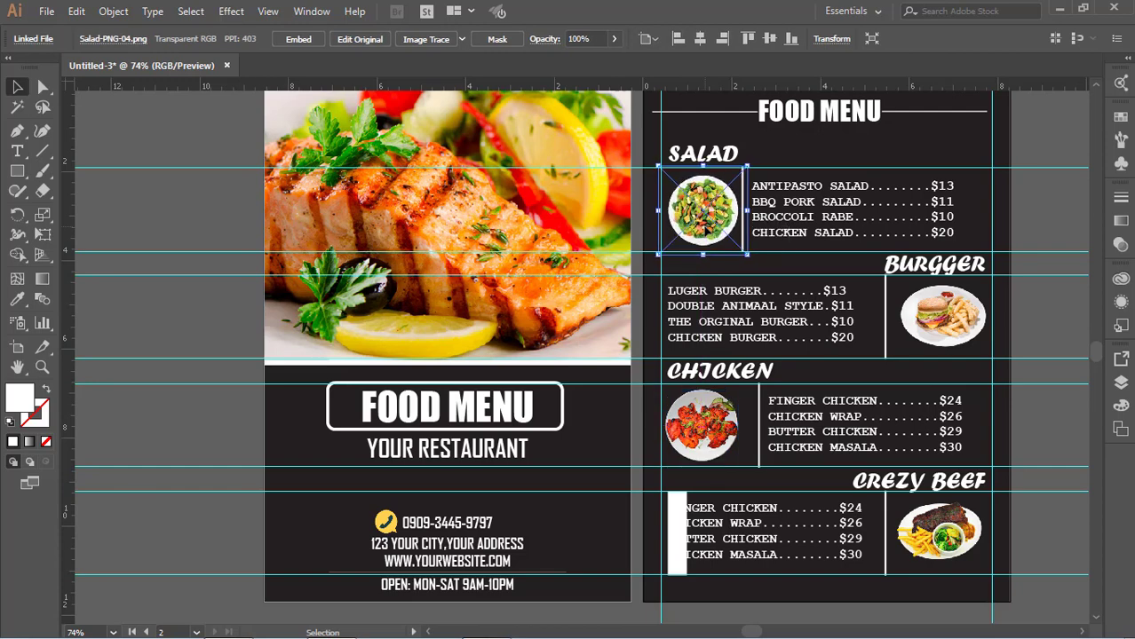
pyautogui.moveTo(679, 568); pyautogui.dragTo(564, 569)
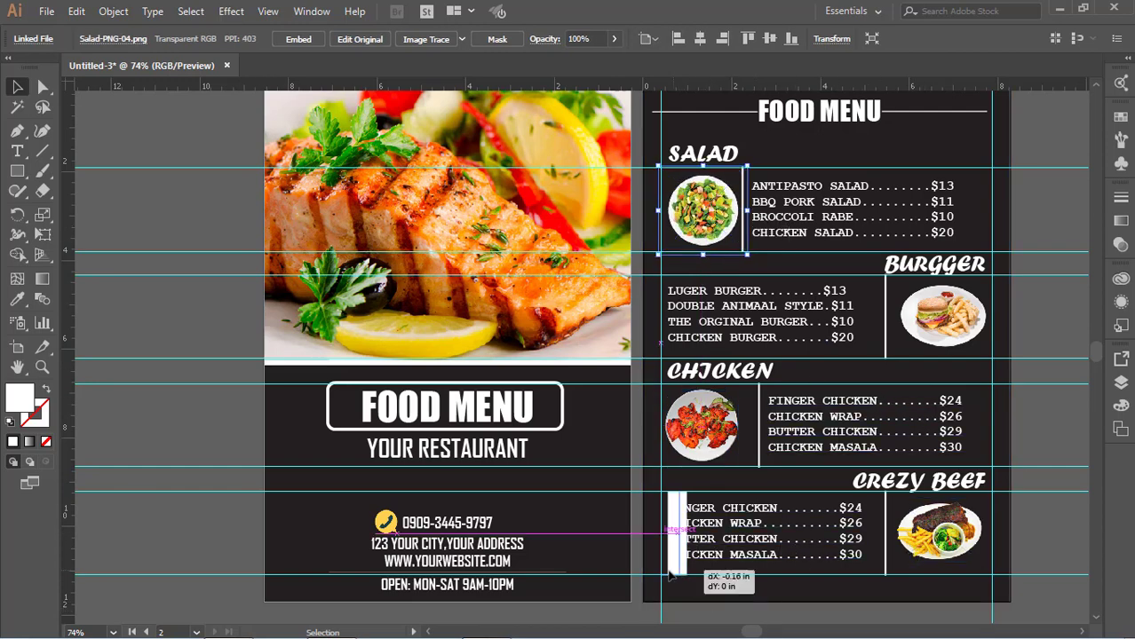
pyautogui.click(744, 552)
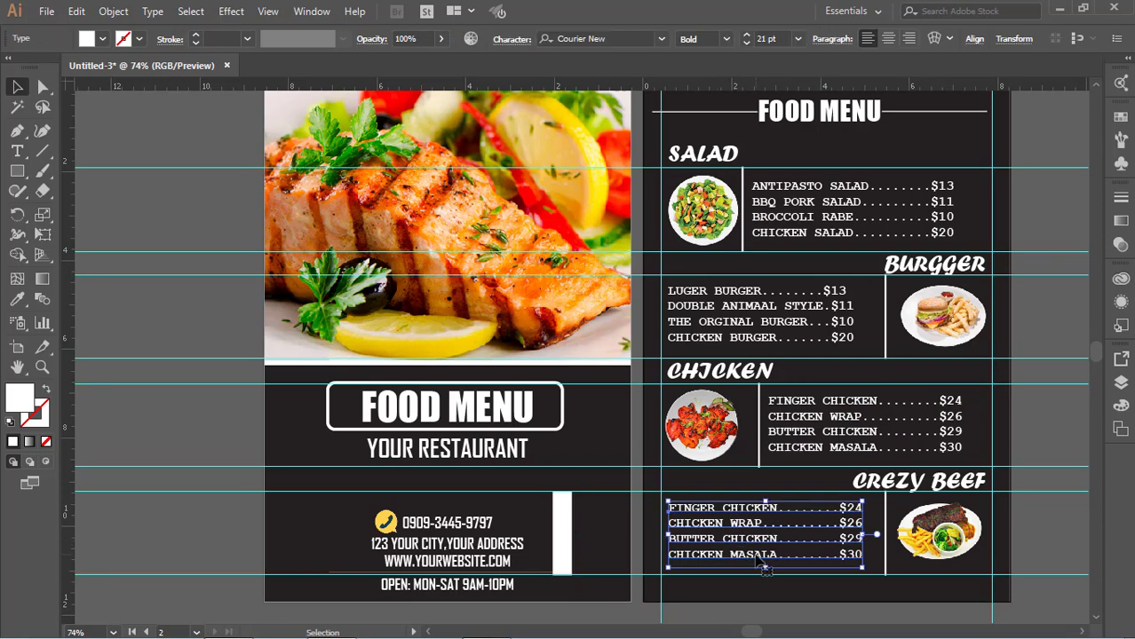
# - Rename the first two Crezy Beef items to BBQ BEEF and BEEF WRAP
pyautogui.doubleClick(769, 510)
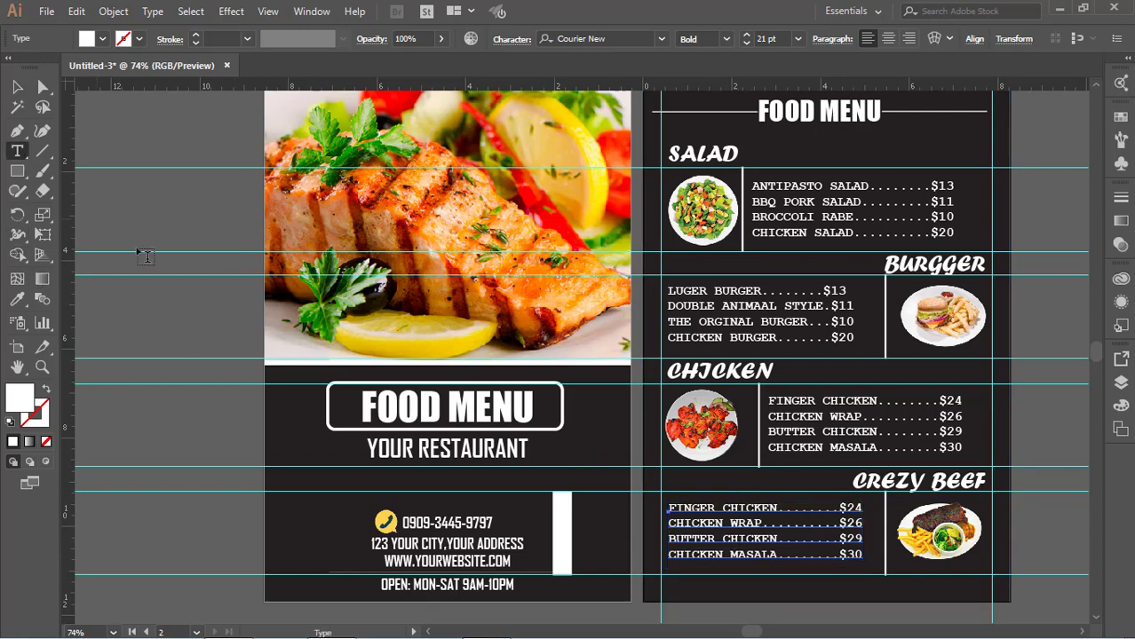
pyautogui.click(775, 509)
pyautogui.press('BackSpace')
pyautogui.press('BackSpace')
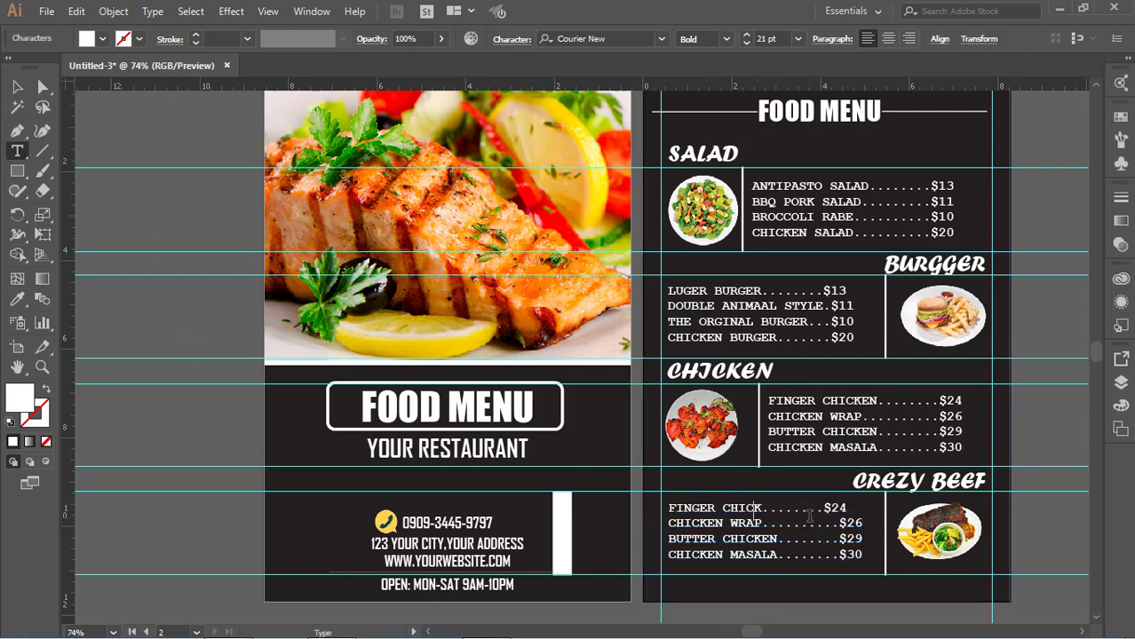
pyautogui.press('BackSpace')
pyautogui.press('BackSpace')
pyautogui.press('BackSpace')
pyautogui.press('BackSpace')
pyautogui.press('BackSpace')
pyautogui.press('BackSpace')
pyautogui.press('BackSpace')
pyautogui.press('BackSpace')
pyautogui.press('BackSpace')
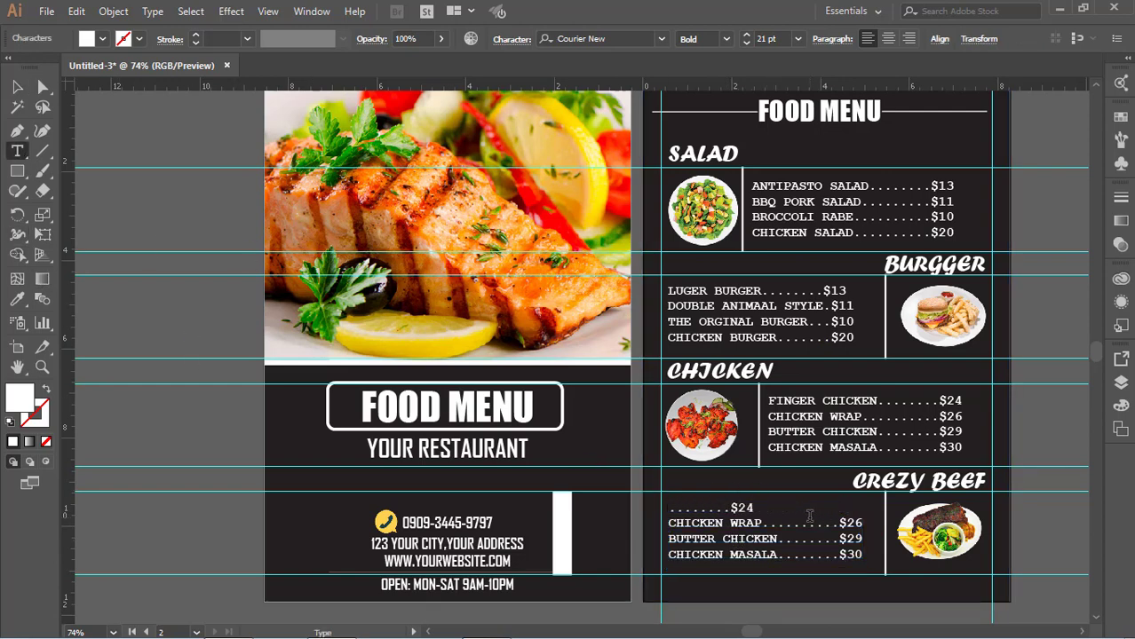
pyautogui.write('BB')
pyautogui.write('QQ ')
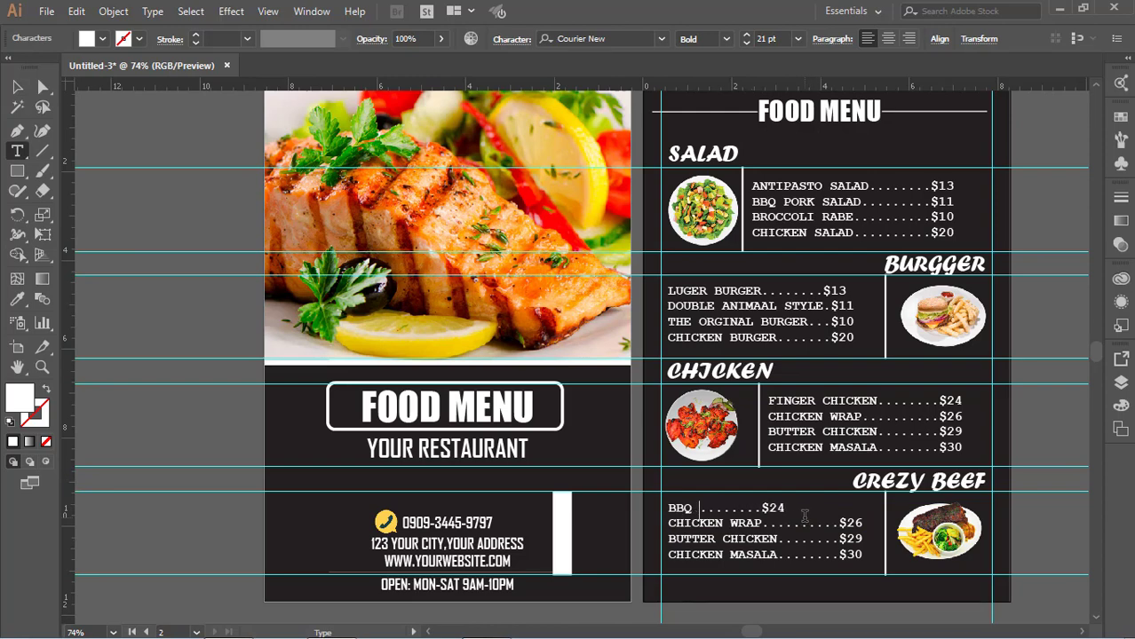
pyautogui.write('BEEF......')
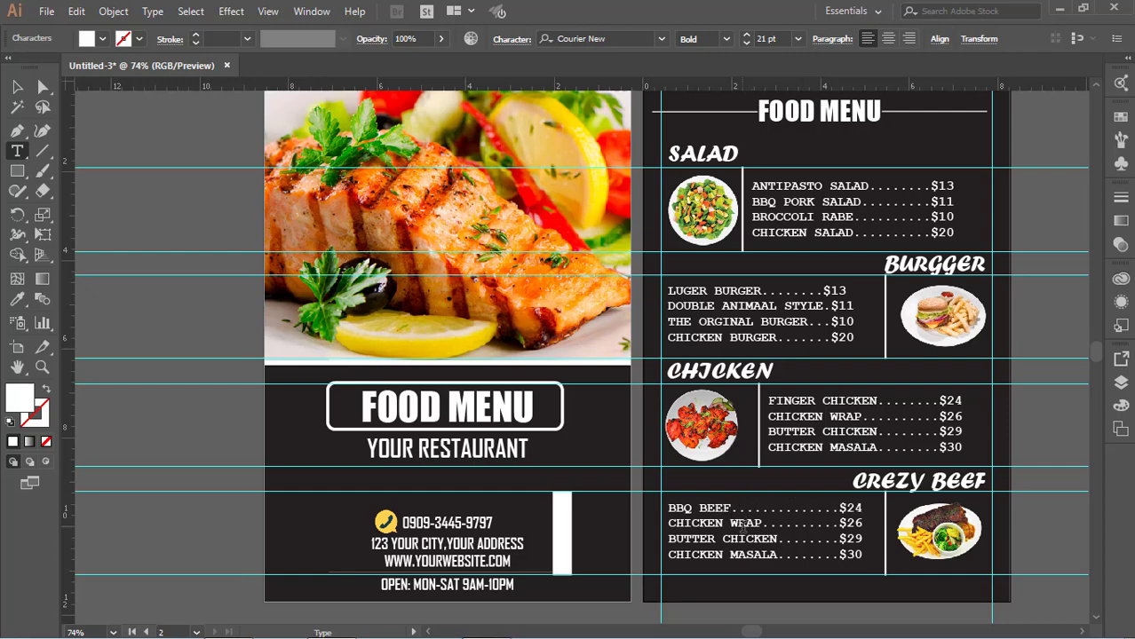
pyautogui.press('BackSpace')
pyautogui.press('BackSpace')
pyautogui.press('BackSpace')
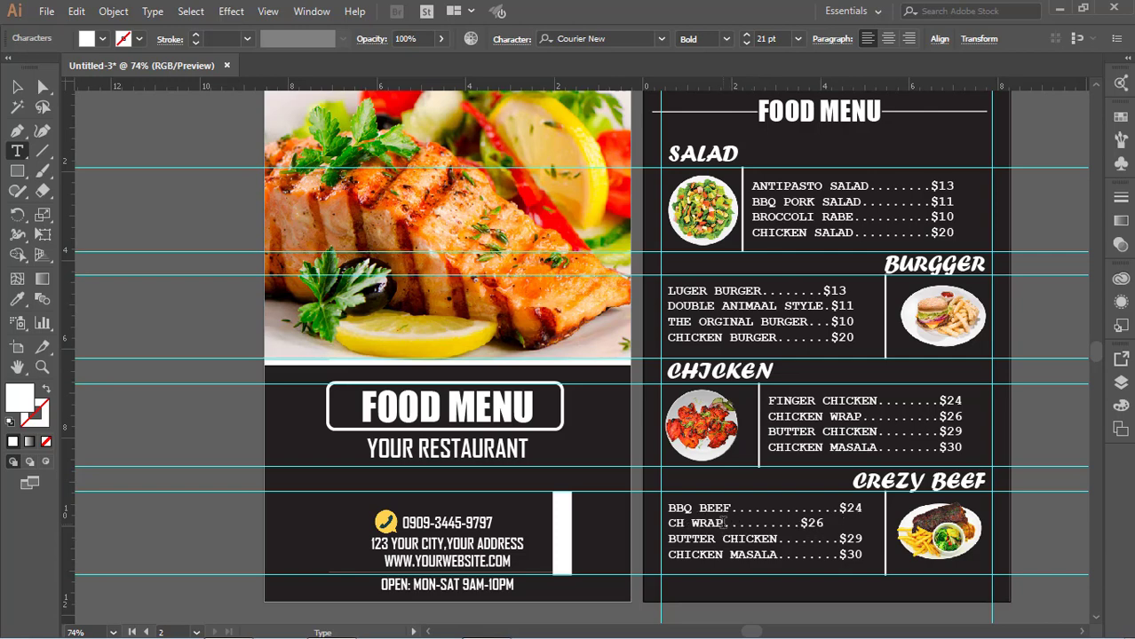
pyautogui.press('BackSpace')
pyautogui.press('BackSpace')
pyautogui.write('BEE')
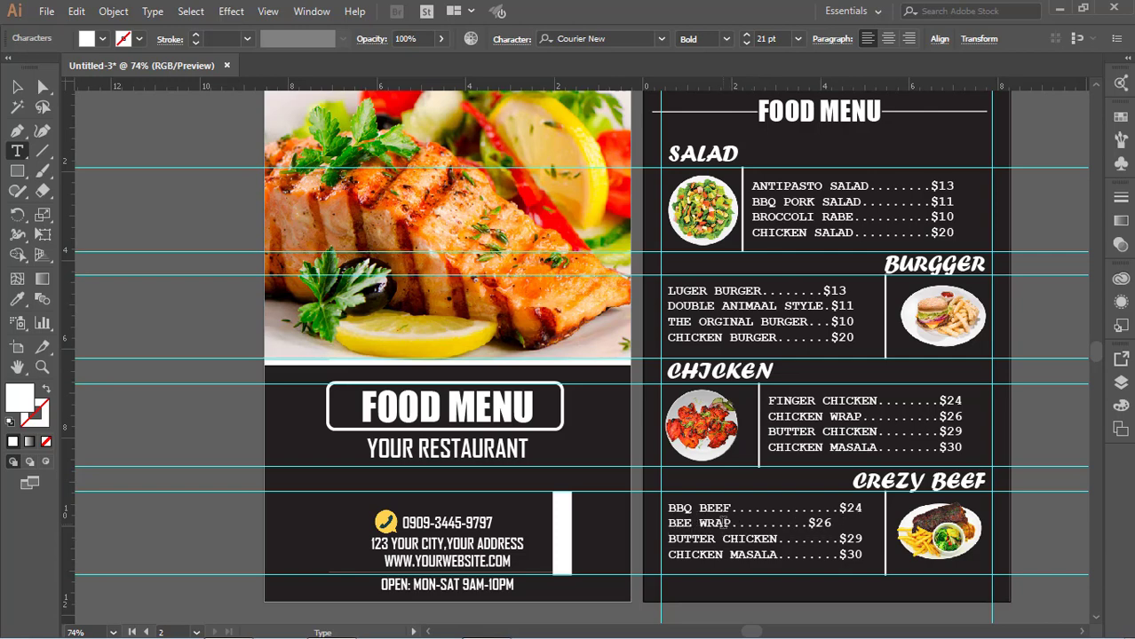
pyautogui.write('F')
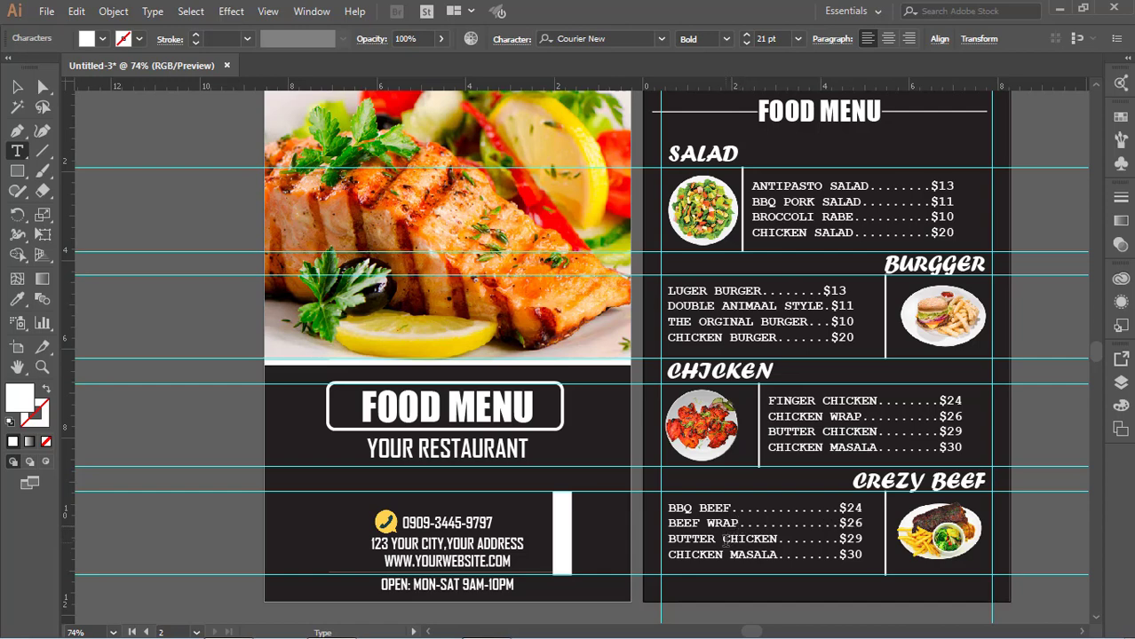
# - Replace CHICKEN with beef in the last two items: BUTTER BEEF and BEFF MASALA
pyautogui.moveTo(724, 539); pyautogui.dragTo(778, 539)
pyautogui.click(779, 539)
pyautogui.press('BackSpace')
pyautogui.press('BackSpace')
pyautogui.press('BackSpace')
pyautogui.press('BackSpace')
pyautogui.press('BackSpace')
pyautogui.press('BackSpace')
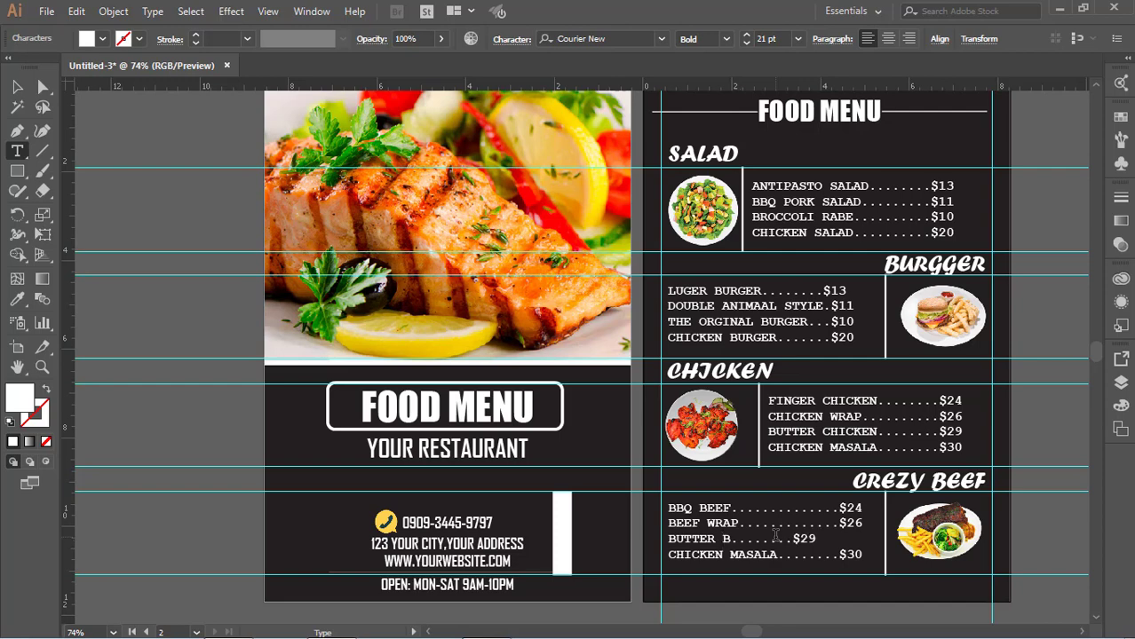
pyautogui.write('EEF')
pyautogui.press('BackSpace')
pyautogui.press('BackSpace')
pyautogui.press('BackSpace')
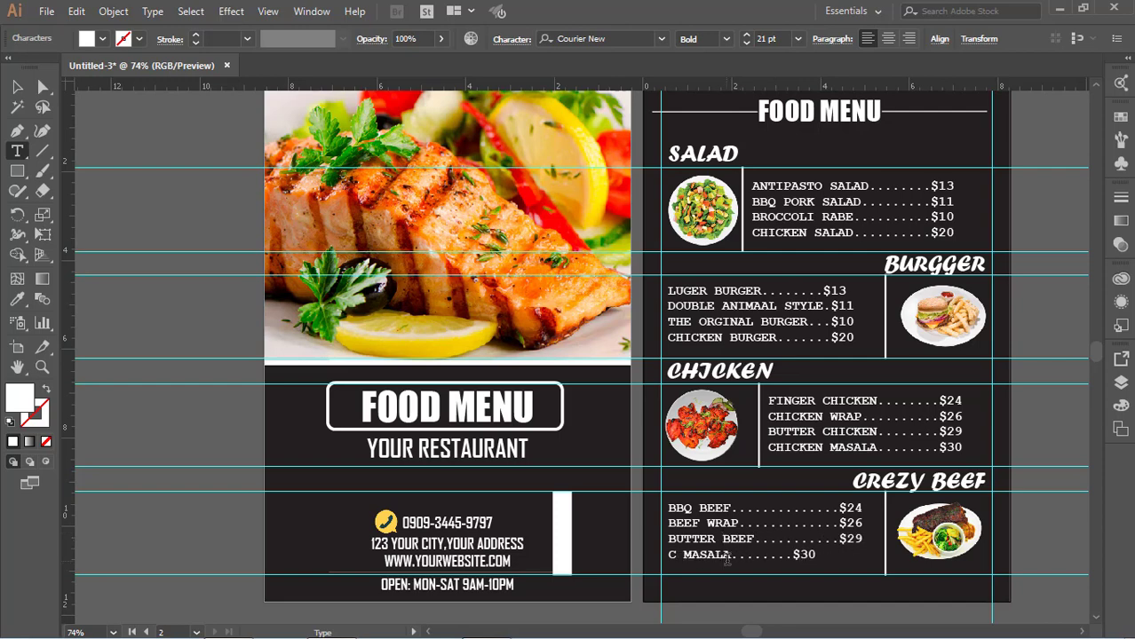
pyautogui.press('BackSpace')
pyautogui.write('BEFF')
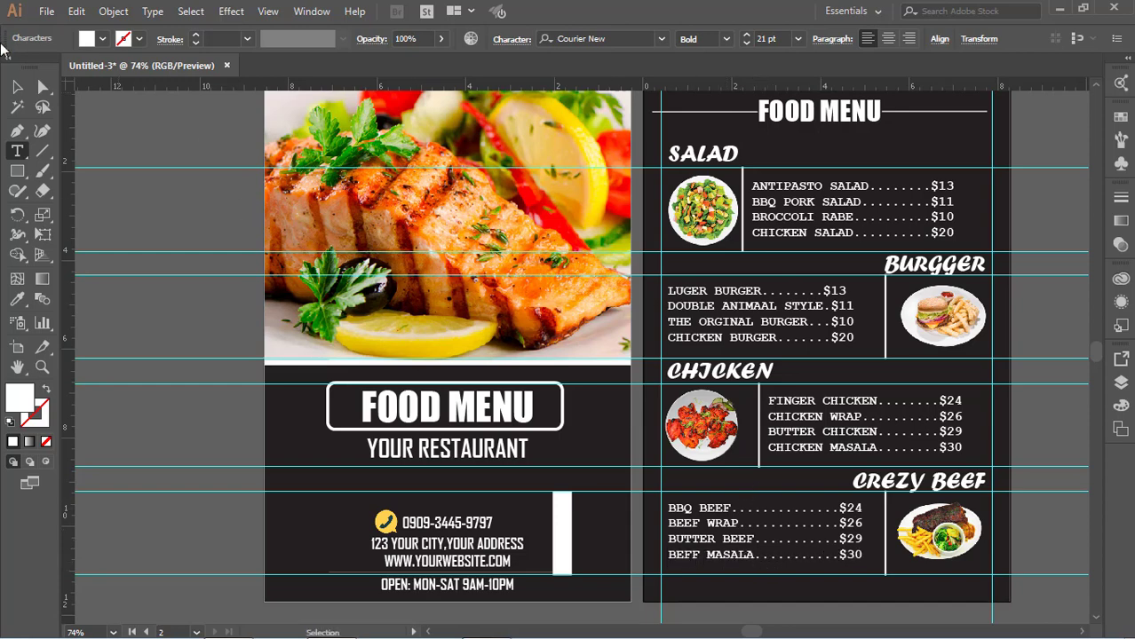
pyautogui.press('Escape')
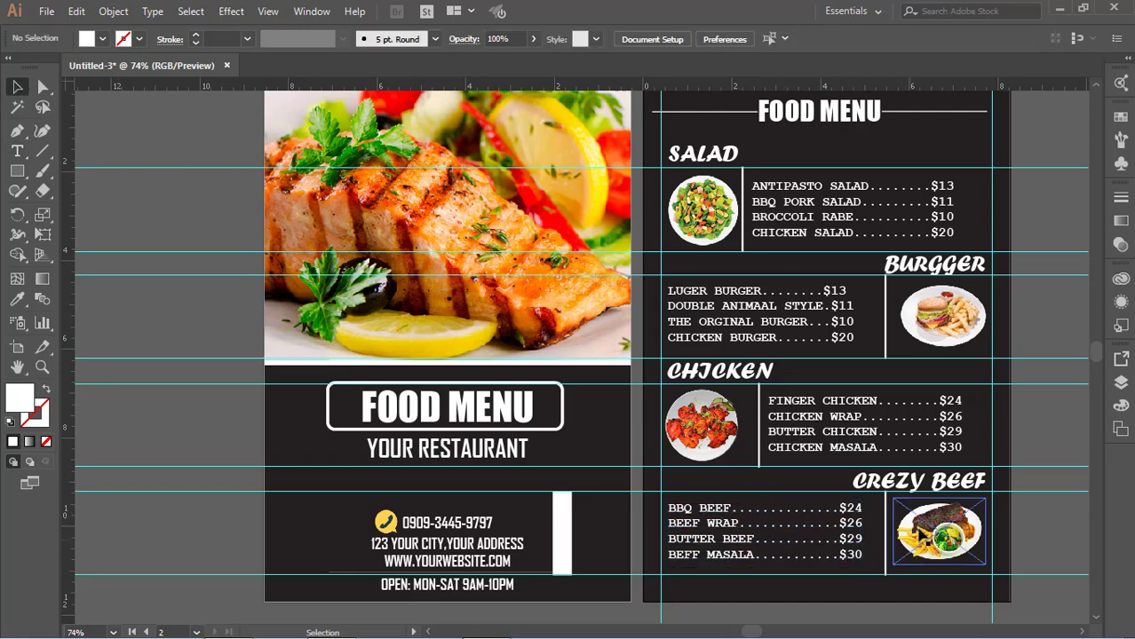
# - Nudge the FOOD MENU heading and its right-hand line slightly to the right
pyautogui.click(803, 331)
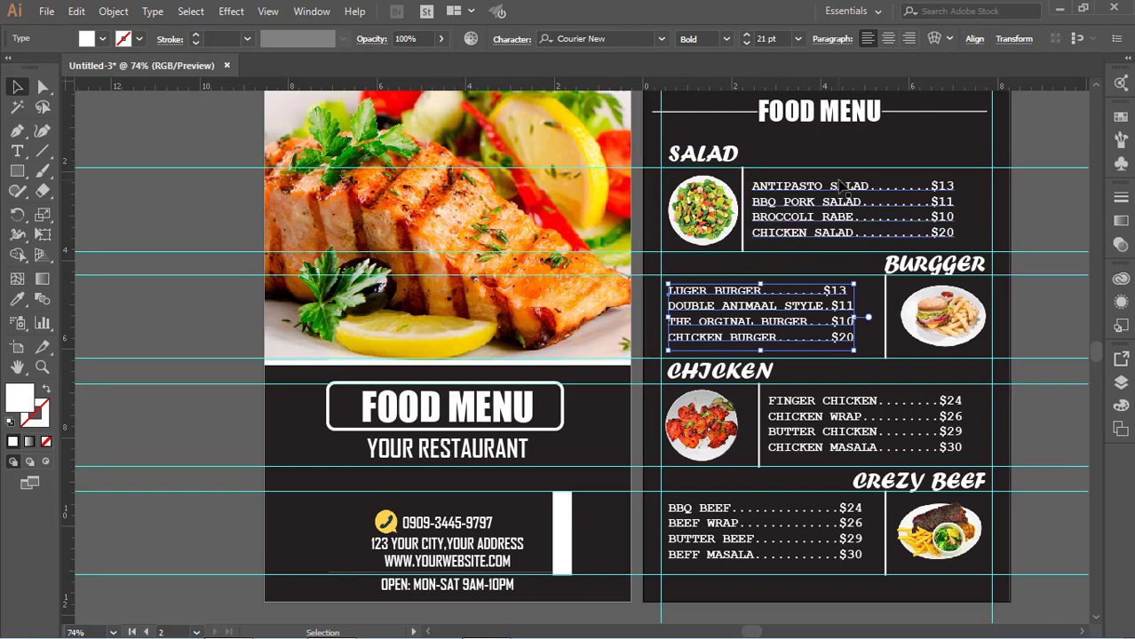
pyautogui.scroll(1, 848, 195)
pyautogui.click(915, 154)
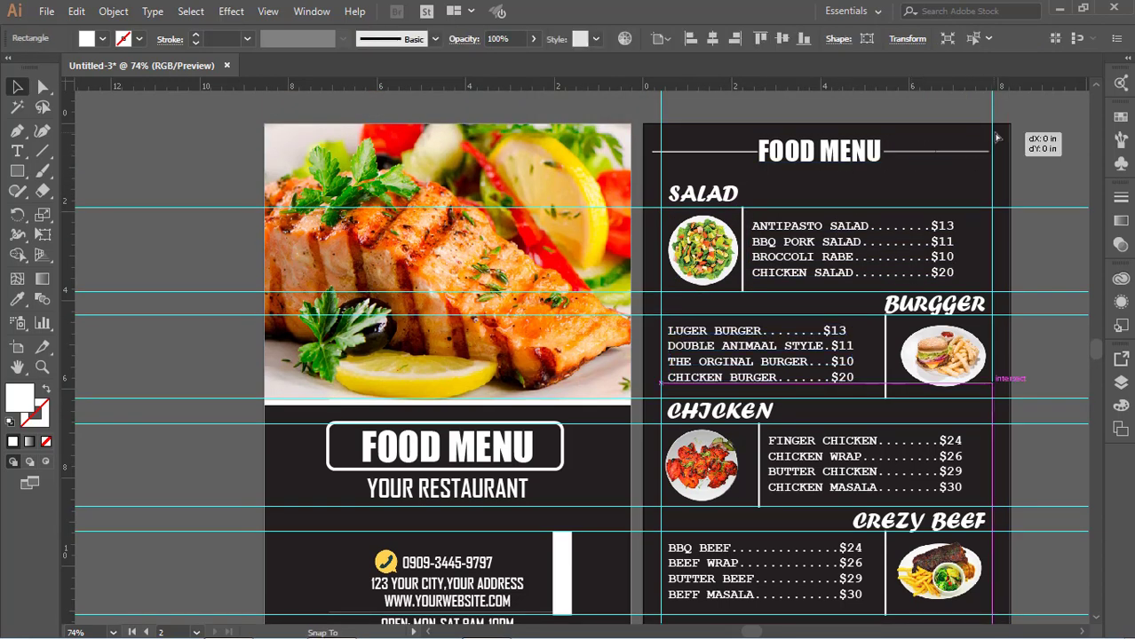
pyautogui.click(888, 171)
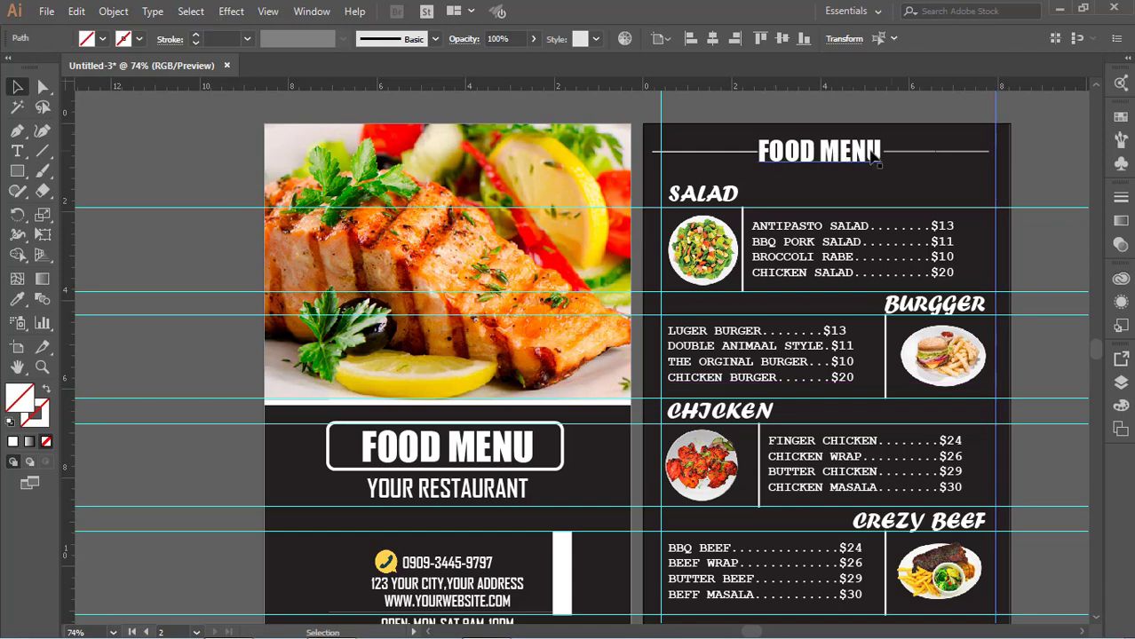
pyautogui.click(897, 152)
pyautogui.keyDown('shift'); pyautogui.click(829, 152); pyautogui.keyUp('shift')
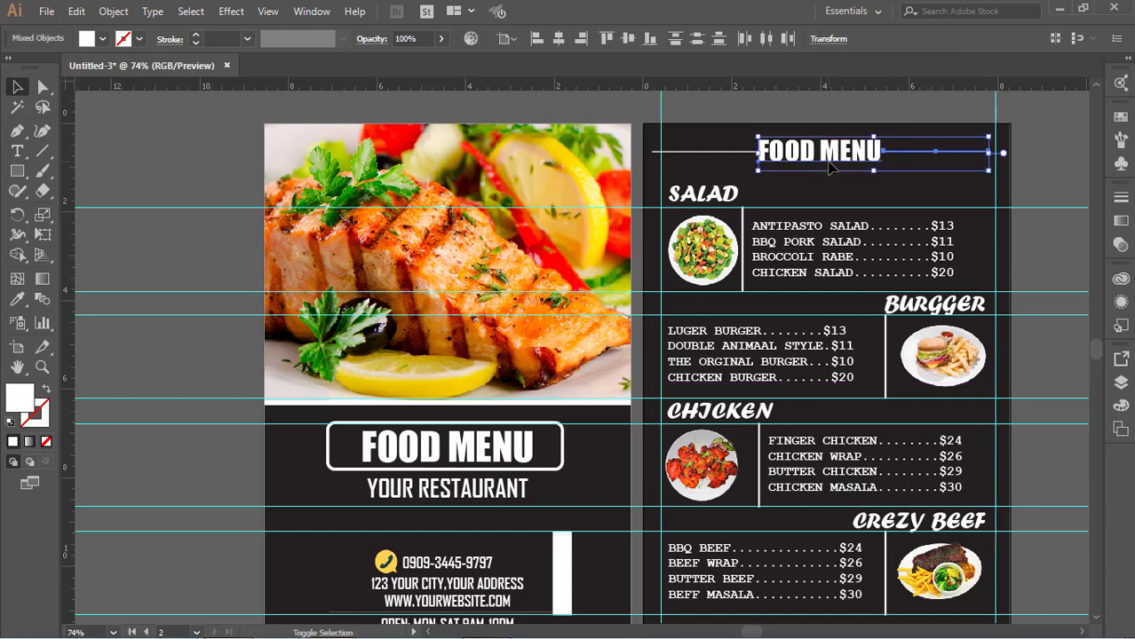
pyautogui.press('Right')
pyautogui.press('Right')
pyautogui.press('Right')
pyautogui.press('Right')
pyautogui.press('Right')
pyautogui.press('Right')
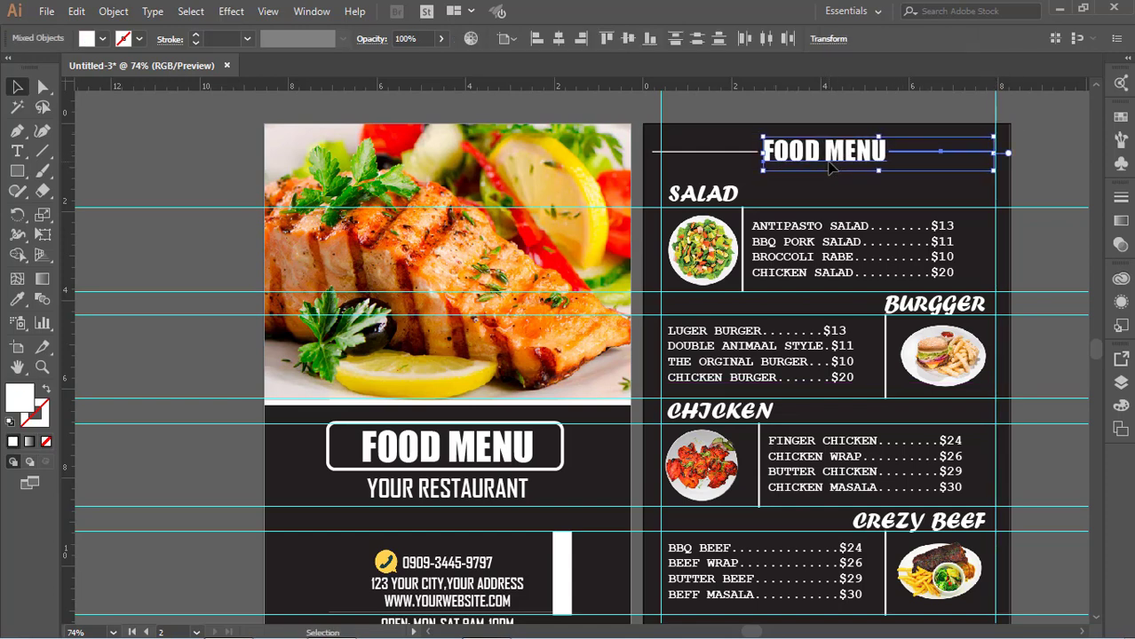
# - Check the left-hand line's position beside the FOOD MENU heading
pyautogui.click(832, 173)
pyautogui.click(750, 153)
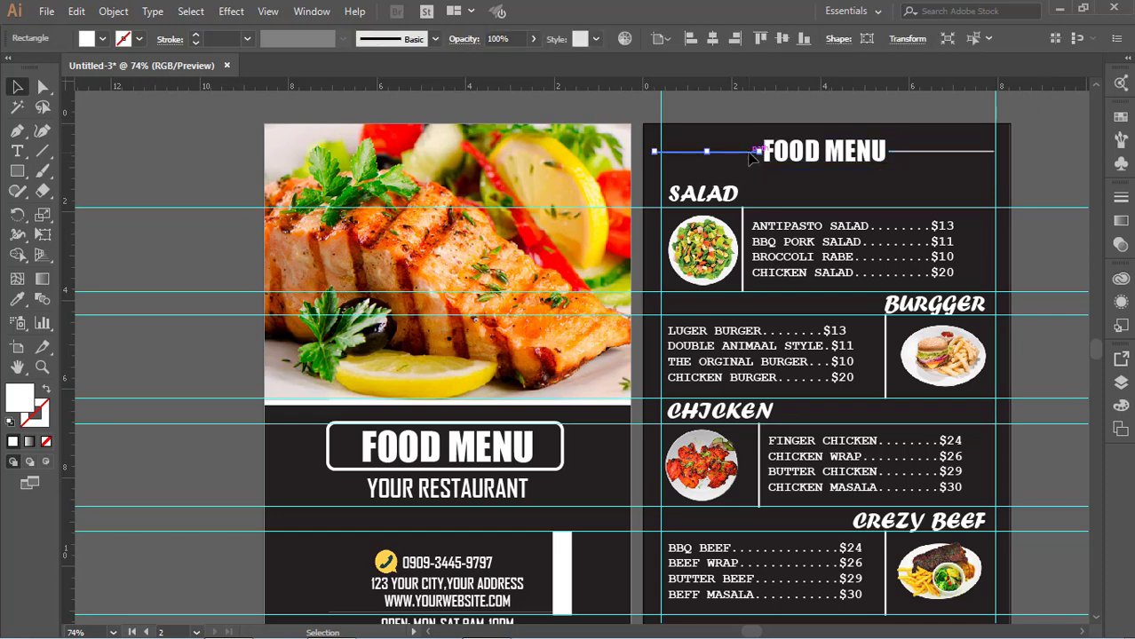
pyautogui.click(851, 154)
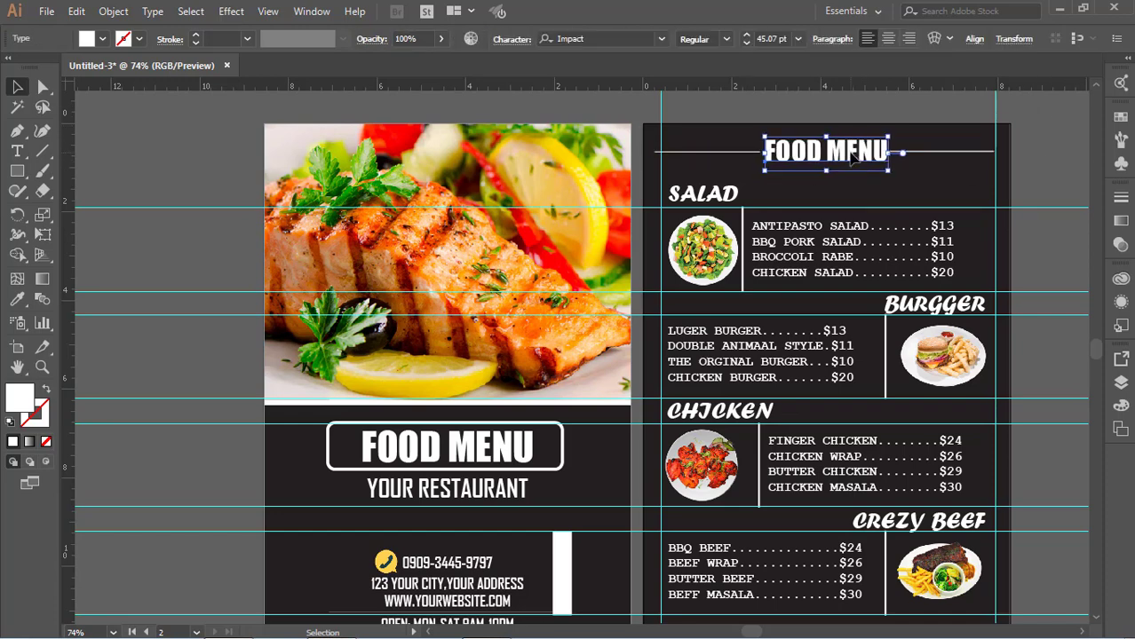
pyautogui.click(835, 173)
pyautogui.click(750, 153)
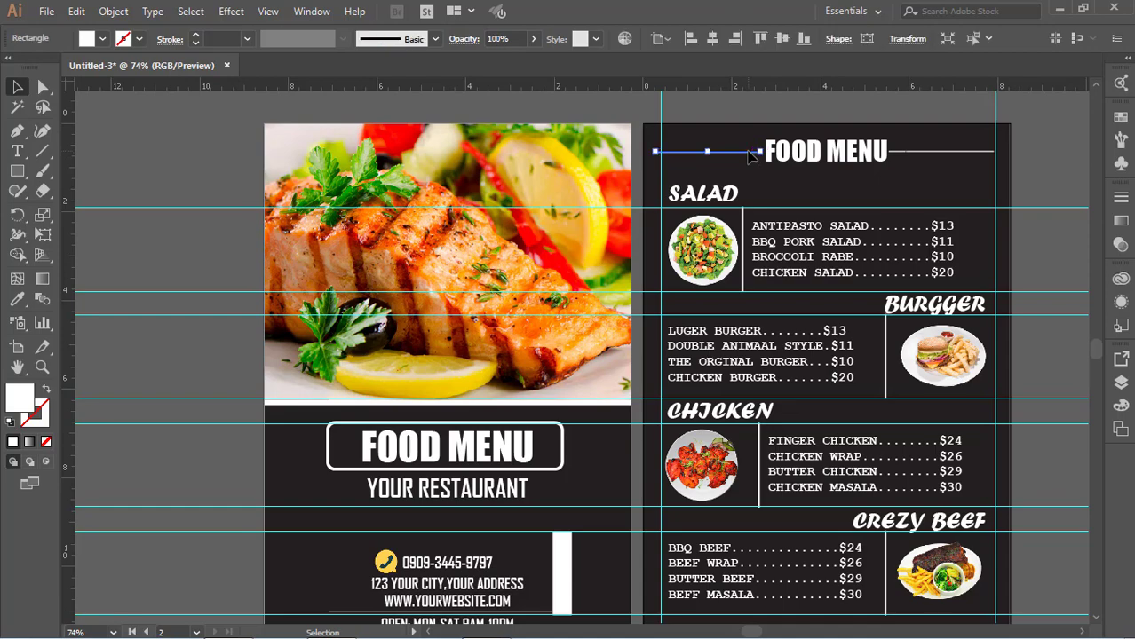
pyautogui.scroll(5, 995, 222)
pyautogui.scroll(-3, 972, 231)
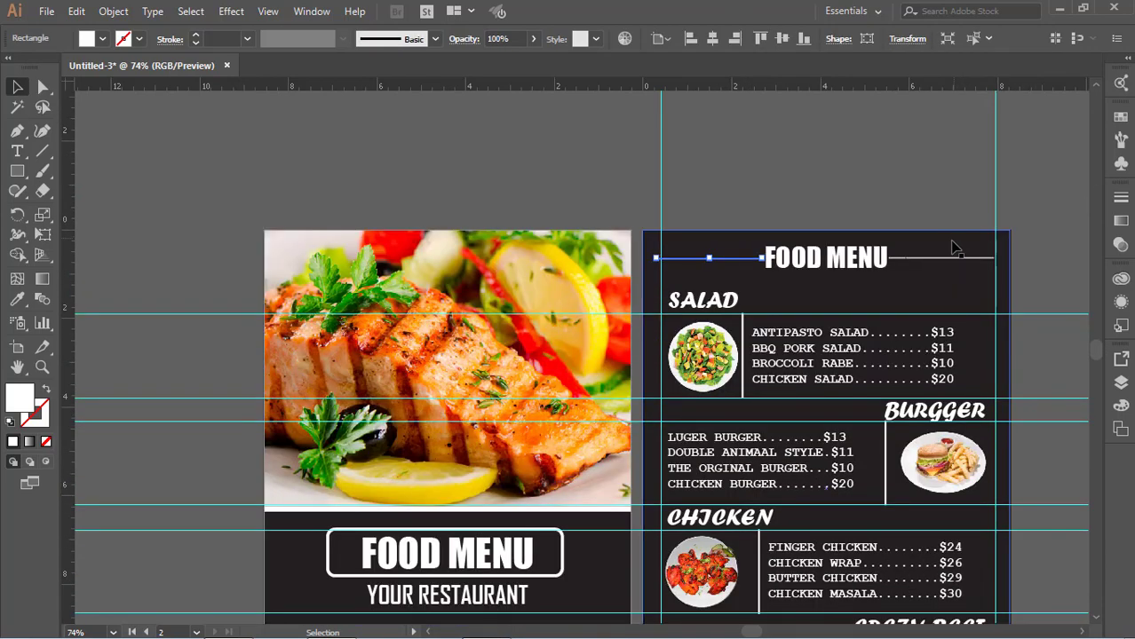
pyautogui.scroll(-4, 955, 249)
# - Move the cover's contact text and opening-hours line up together
pyautogui.click(450, 472)
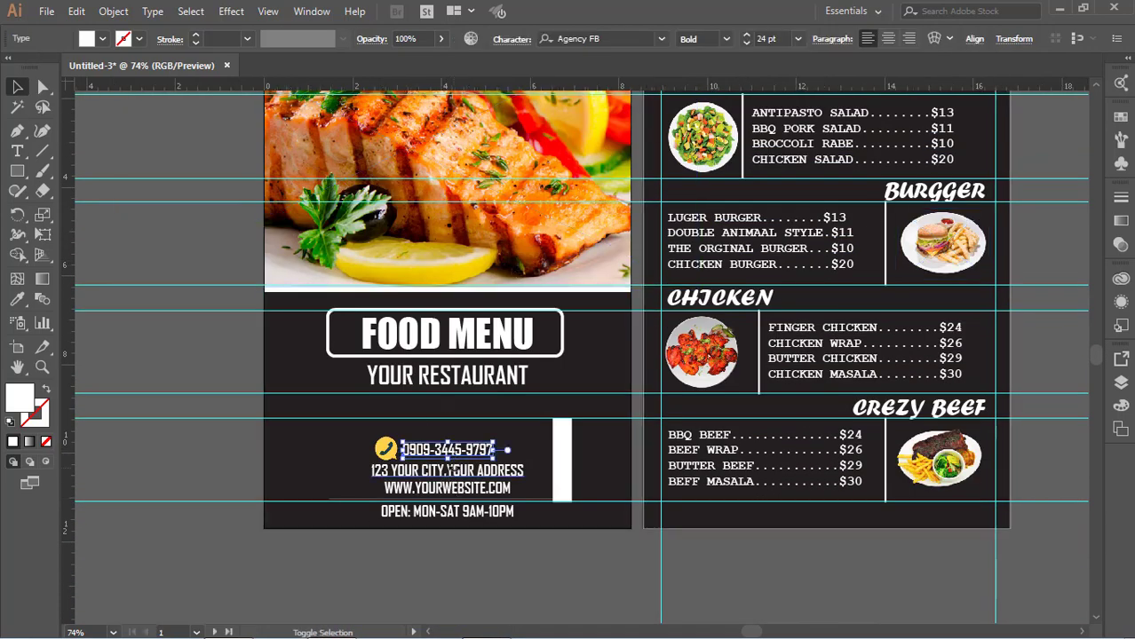
pyautogui.keyDown('shift'); pyautogui.click(453, 511); pyautogui.keyUp('shift')
pyautogui.moveTo(446, 473); pyautogui.dragTo(443, 448)
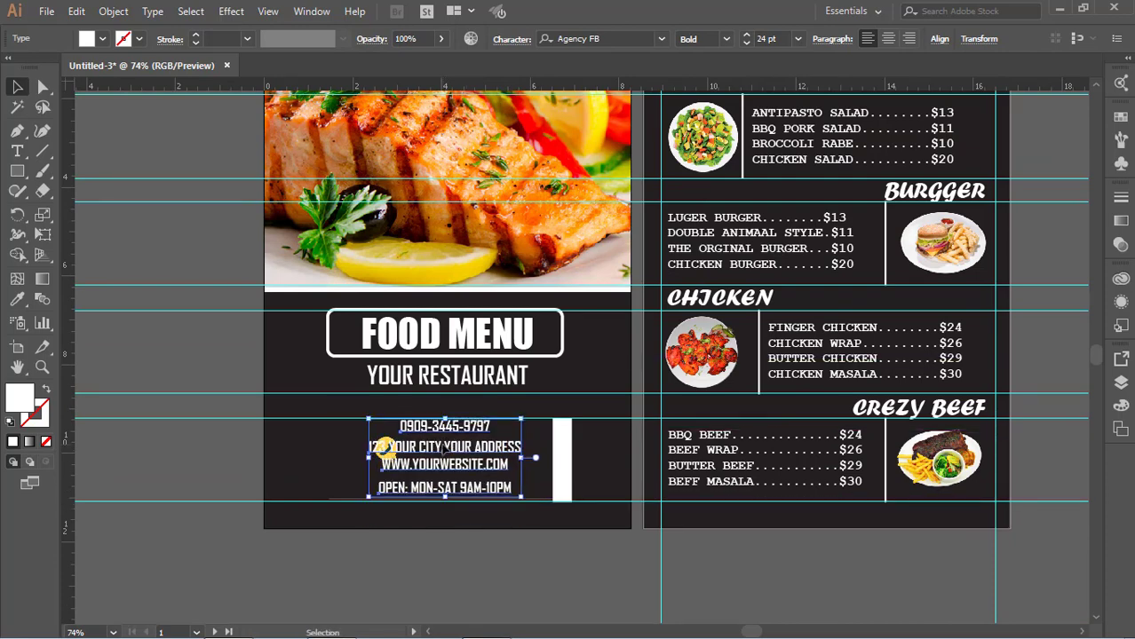
pyautogui.moveTo(444, 450); pyautogui.dragTo(445, 448)
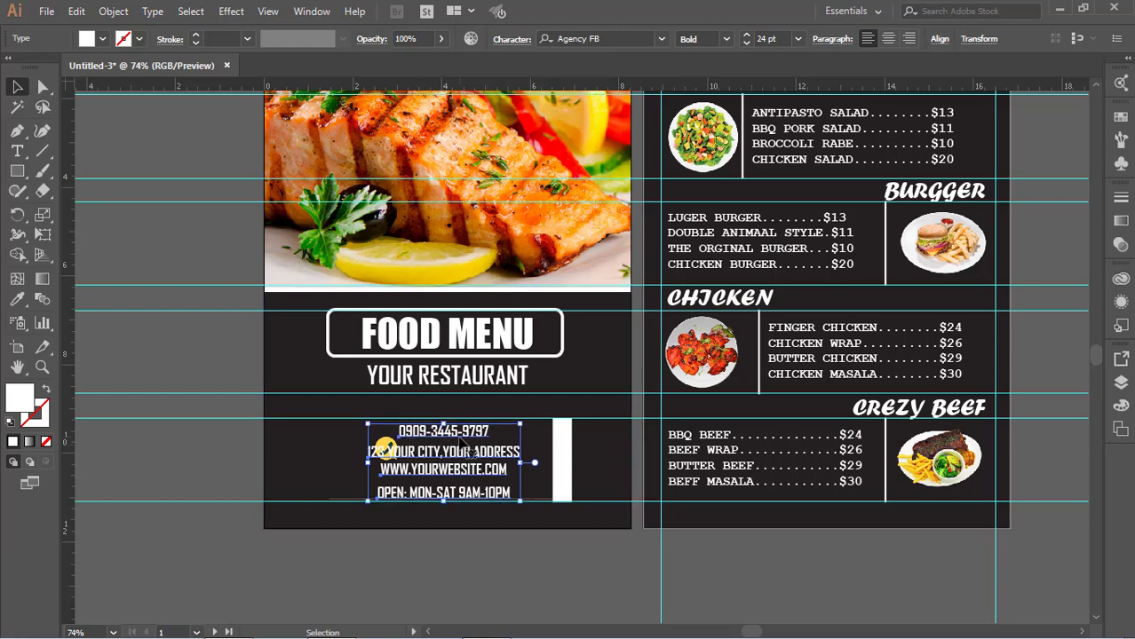
# - Move the phone icon up beside the phone number line
pyautogui.moveTo(387, 443); pyautogui.dragTo(381, 430)
pyautogui.click(783, 580)
pyautogui.click(743, 302)
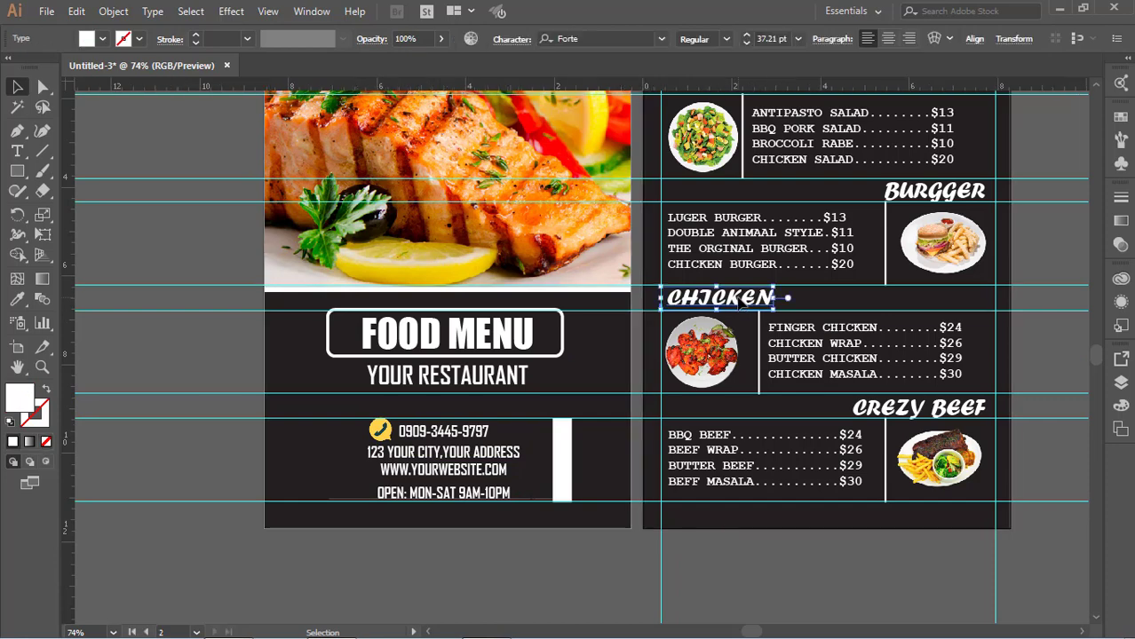
pyautogui.scroll(3, 742, 302)
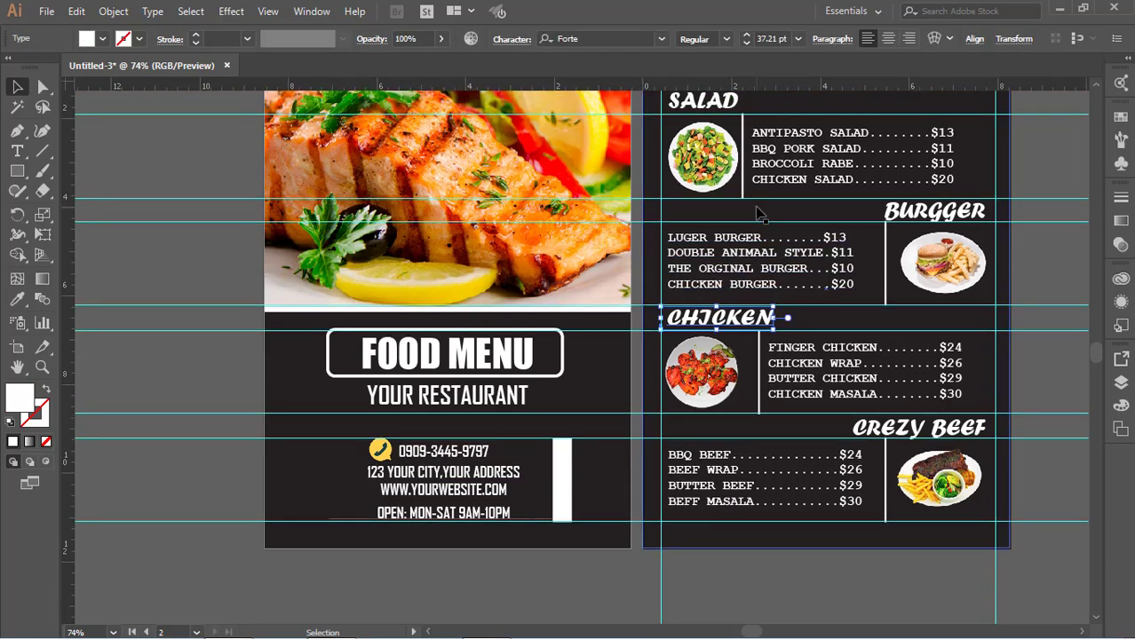
pyautogui.click(701, 200)
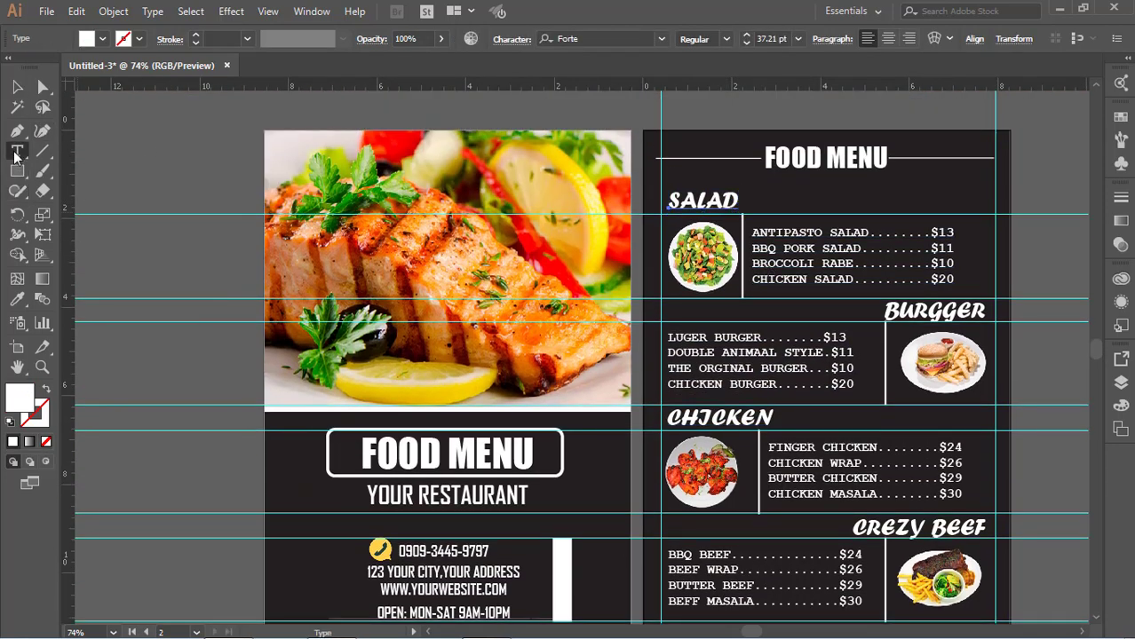
# - Colour the SALAD and BURGGER headings red
pyautogui.click(103, 40)
pyautogui.click(57, 68)
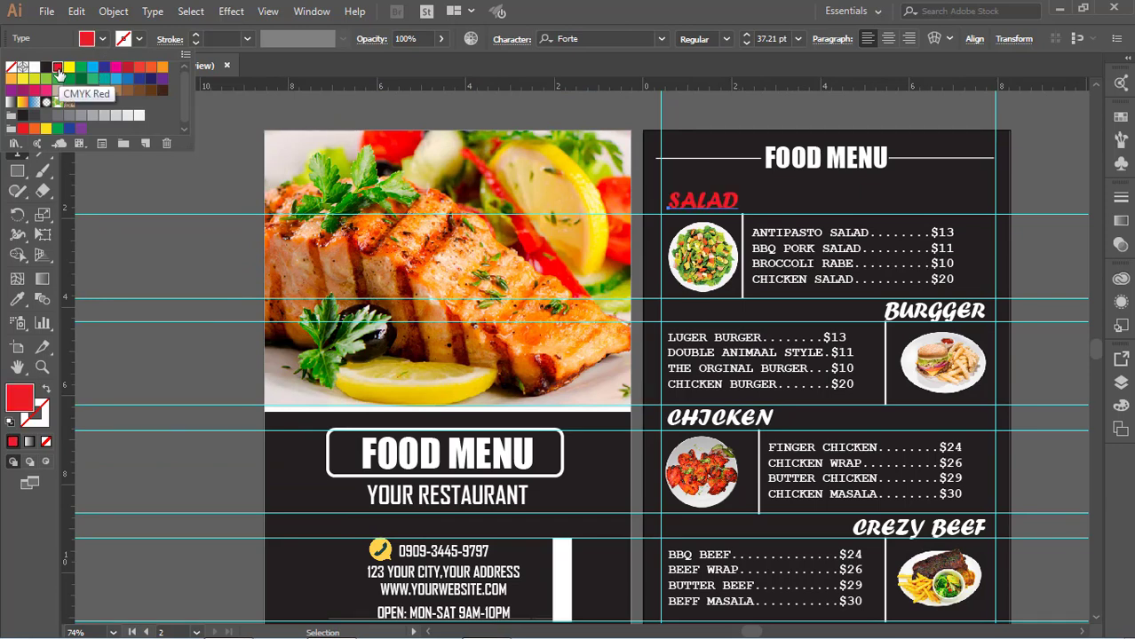
pyautogui.click(11, 78)
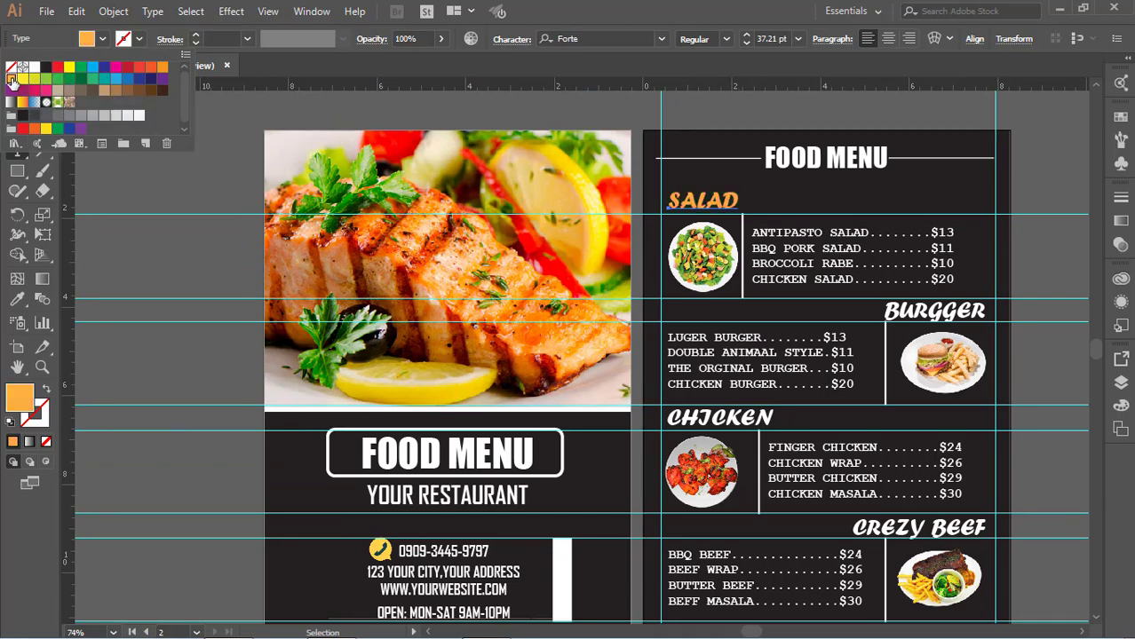
pyautogui.hotkey('ctrl', 'shift', 'a')
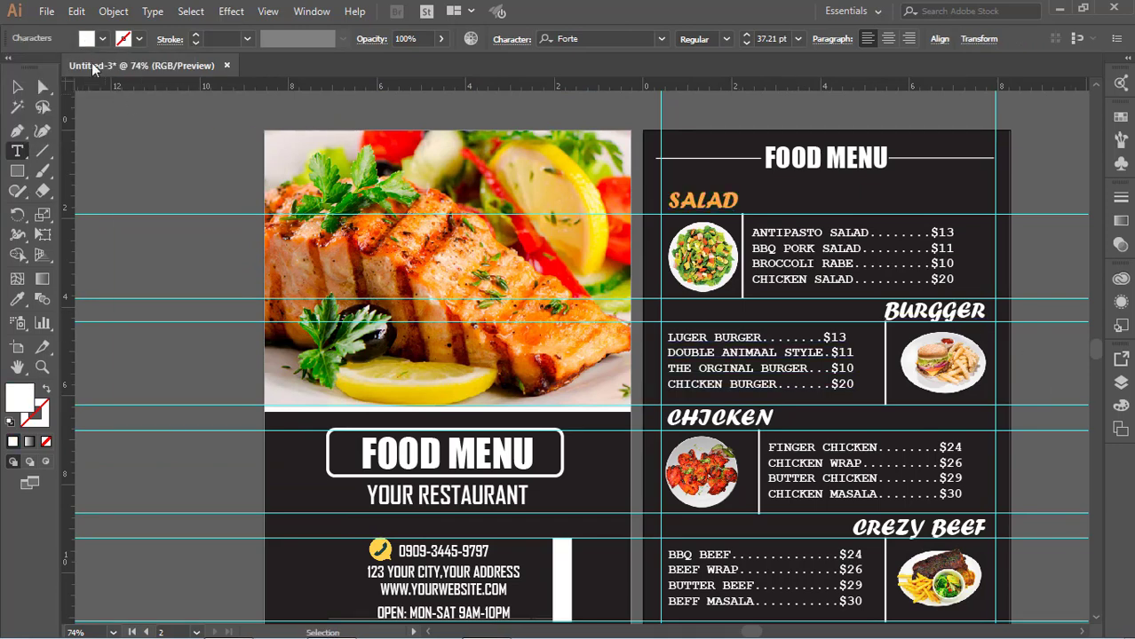
pyautogui.click(102, 39)
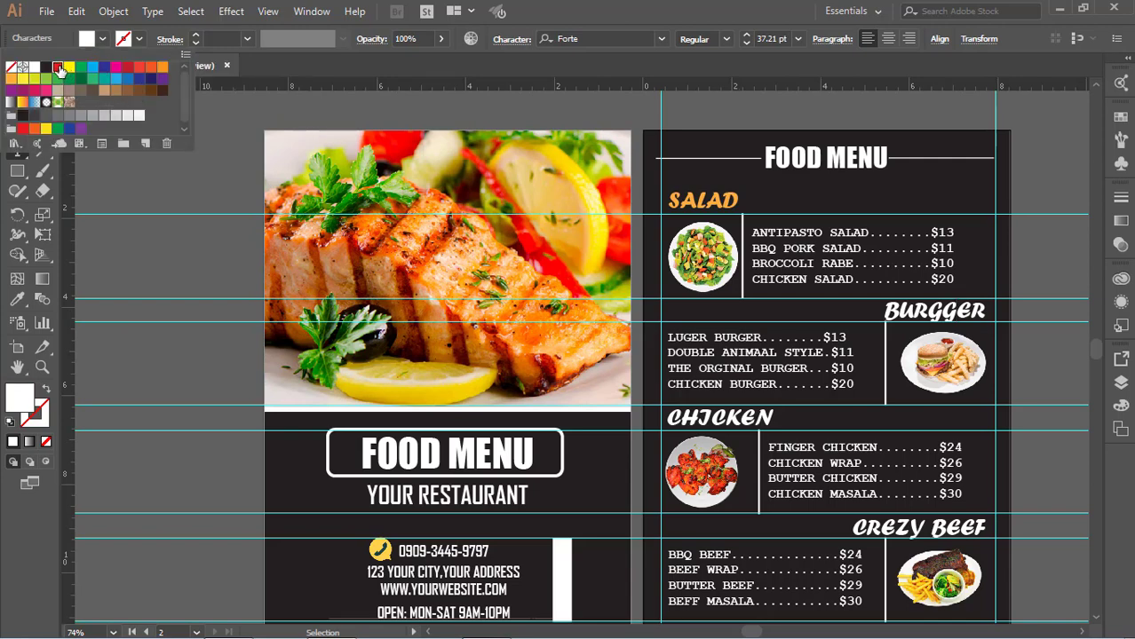
pyautogui.click(57, 66)
pyautogui.press('Escape')
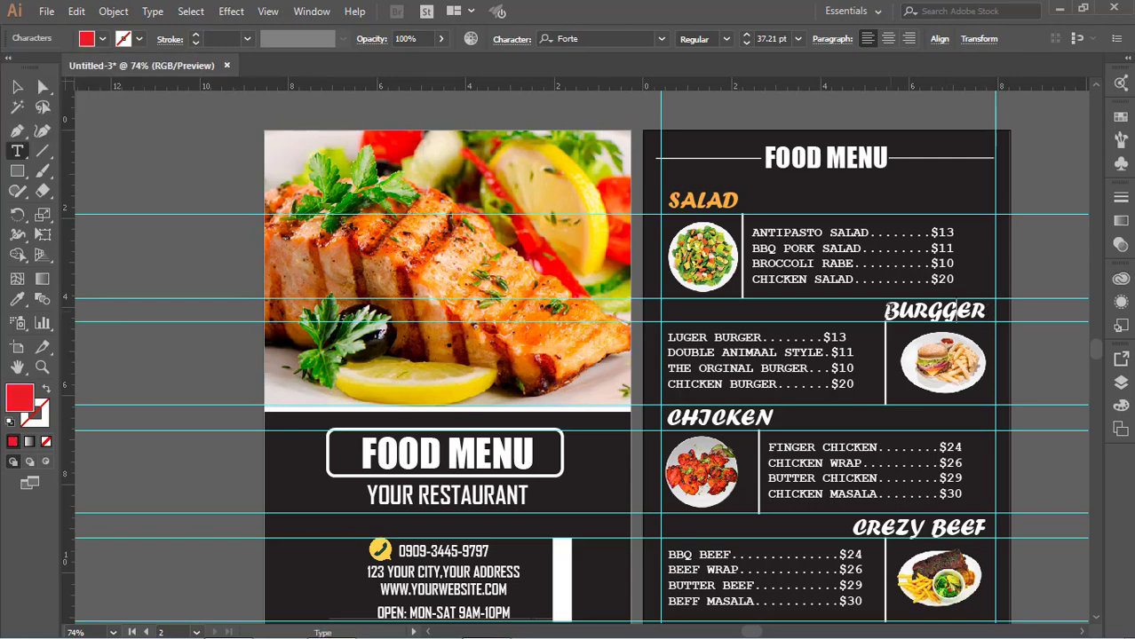
pyautogui.doubleClick(934, 310)
pyautogui.click(102, 38)
pyautogui.click(56, 66)
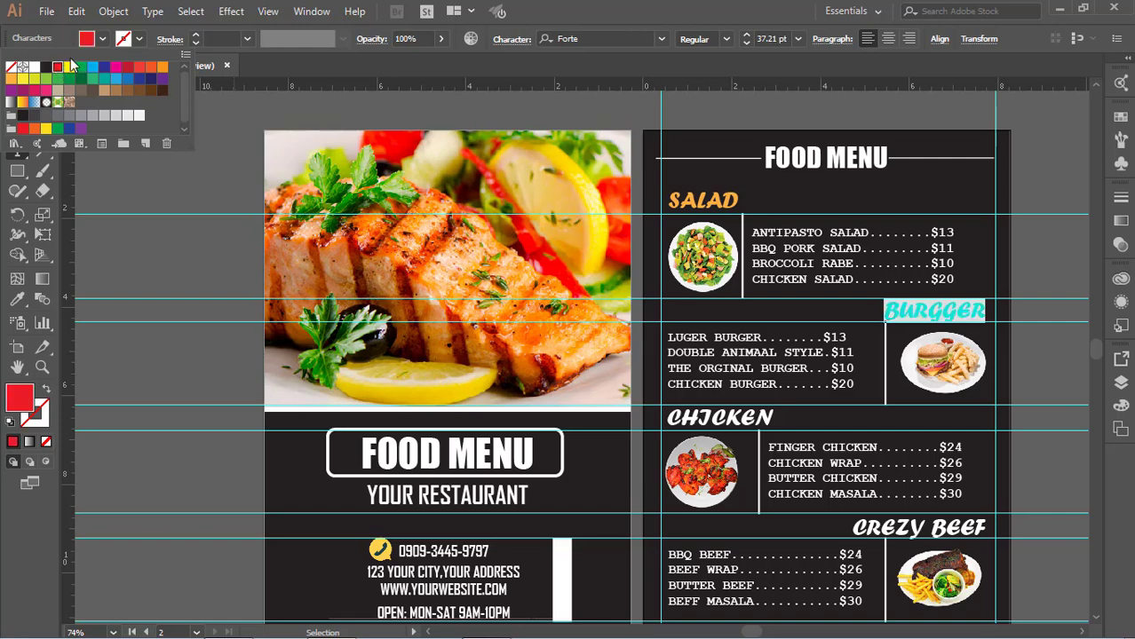
pyautogui.press('Escape')
pyautogui.click(857, 336)
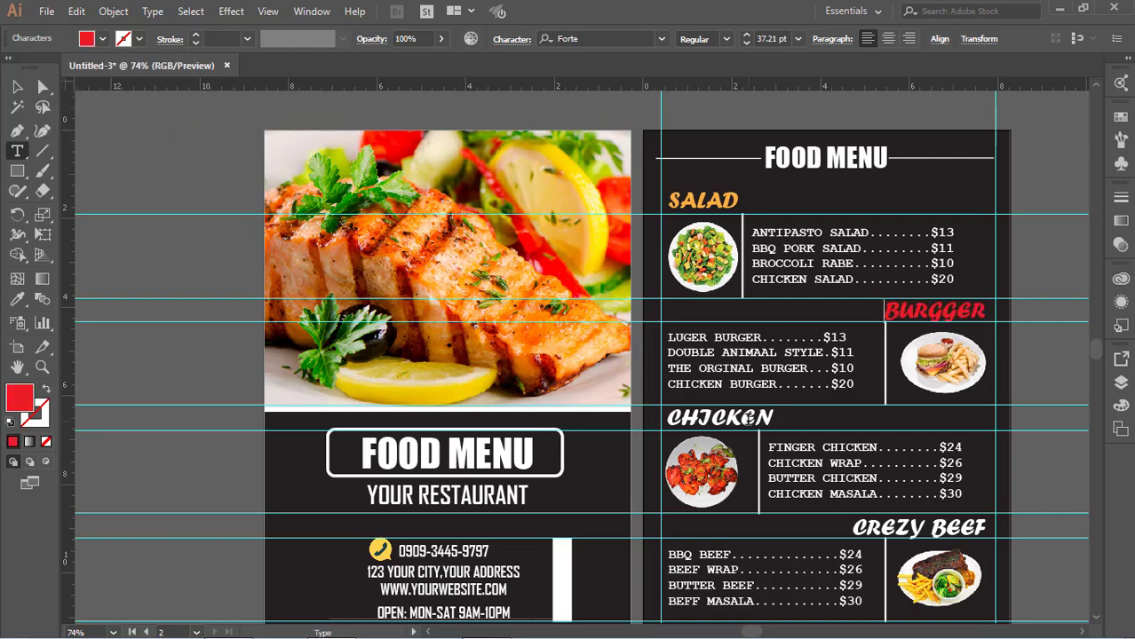
# - Colour the CHICKEN heading green and the CREZY BEEF heading yellow
pyautogui.click(772, 419)
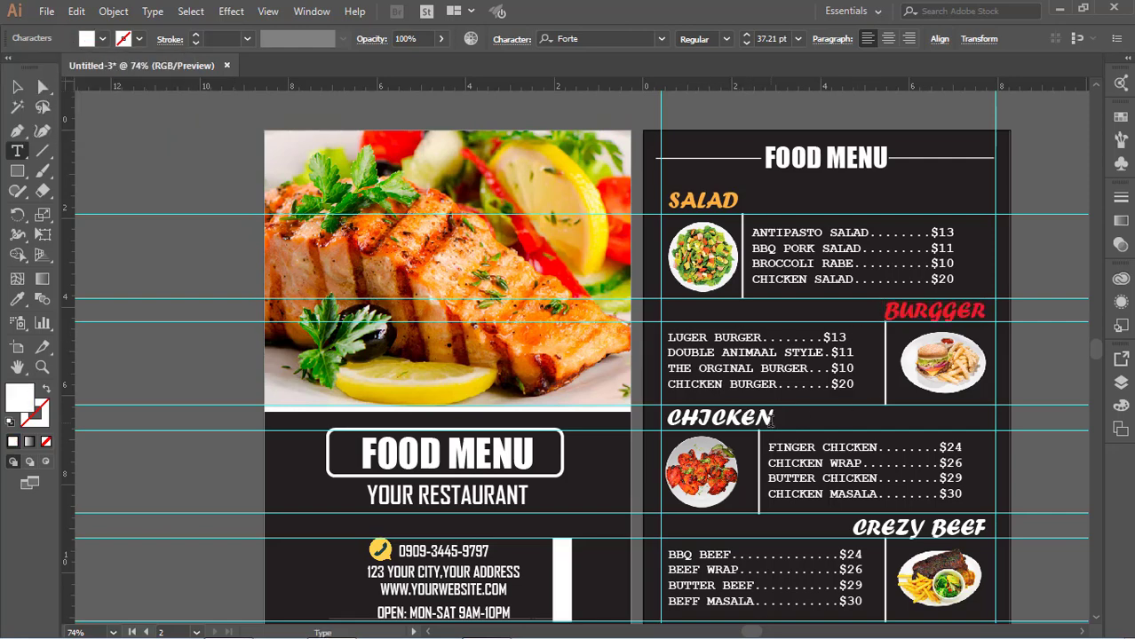
pyautogui.moveTo(772, 419); pyautogui.dragTo(666, 419)
pyautogui.click(102, 38)
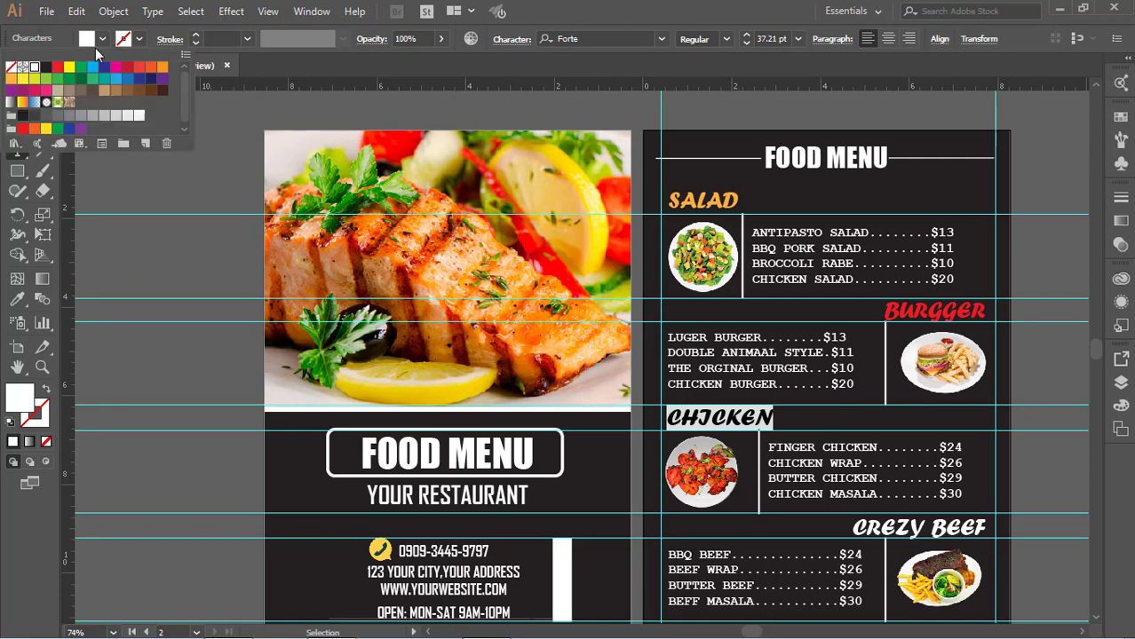
pyautogui.click(57, 79)
pyautogui.click(723, 400)
pyautogui.click(768, 424)
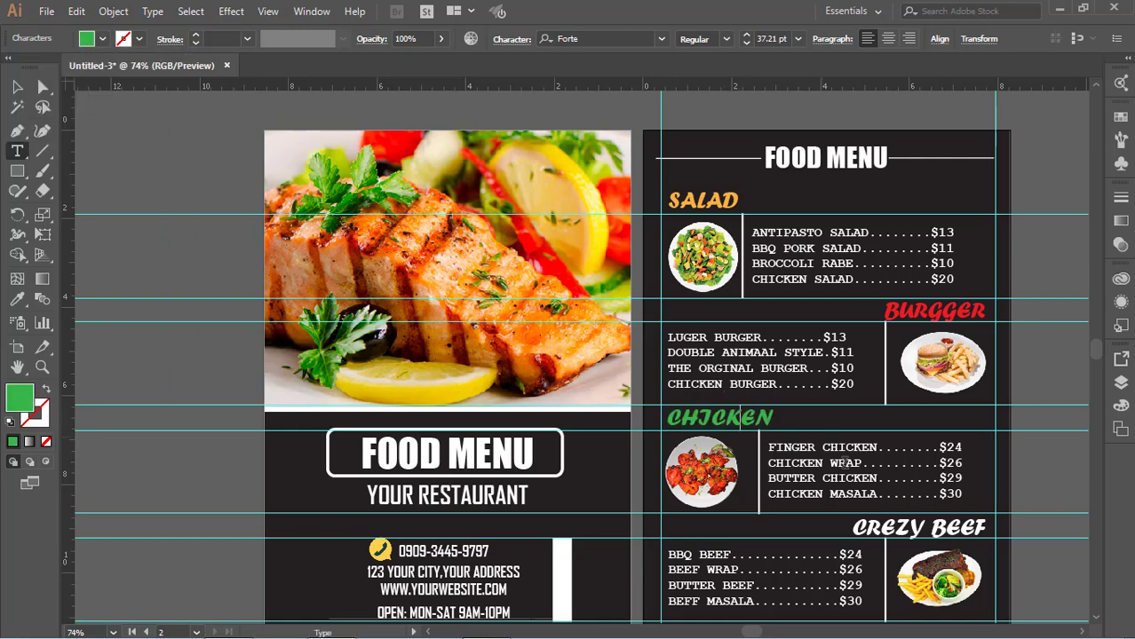
pyautogui.moveTo(856, 527); pyautogui.dragTo(986, 527)
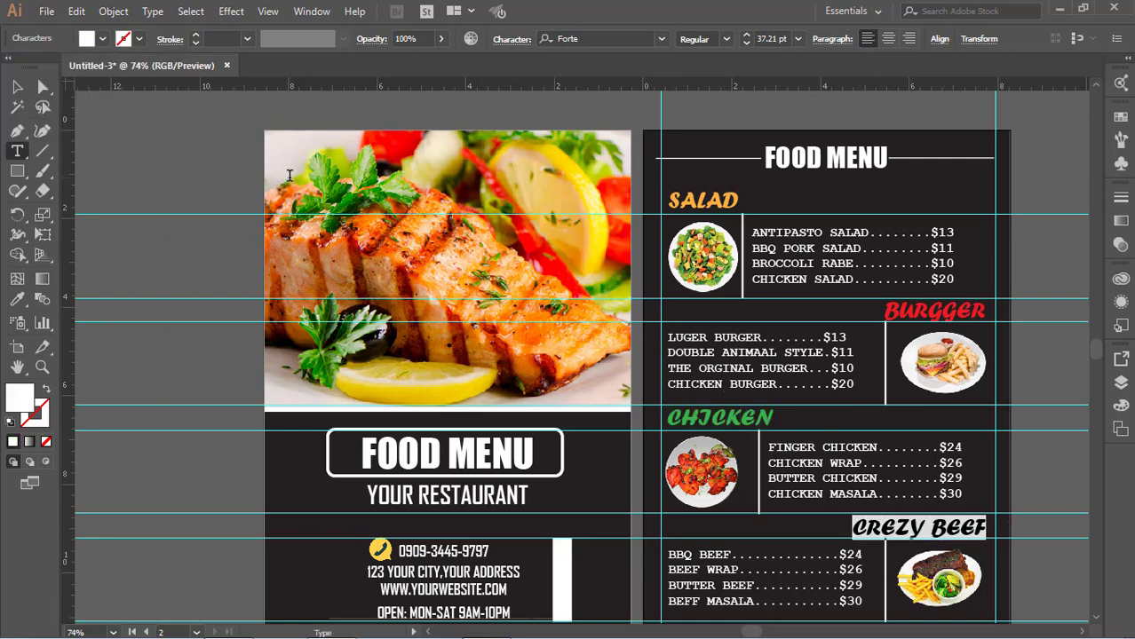
pyautogui.click(101, 41)
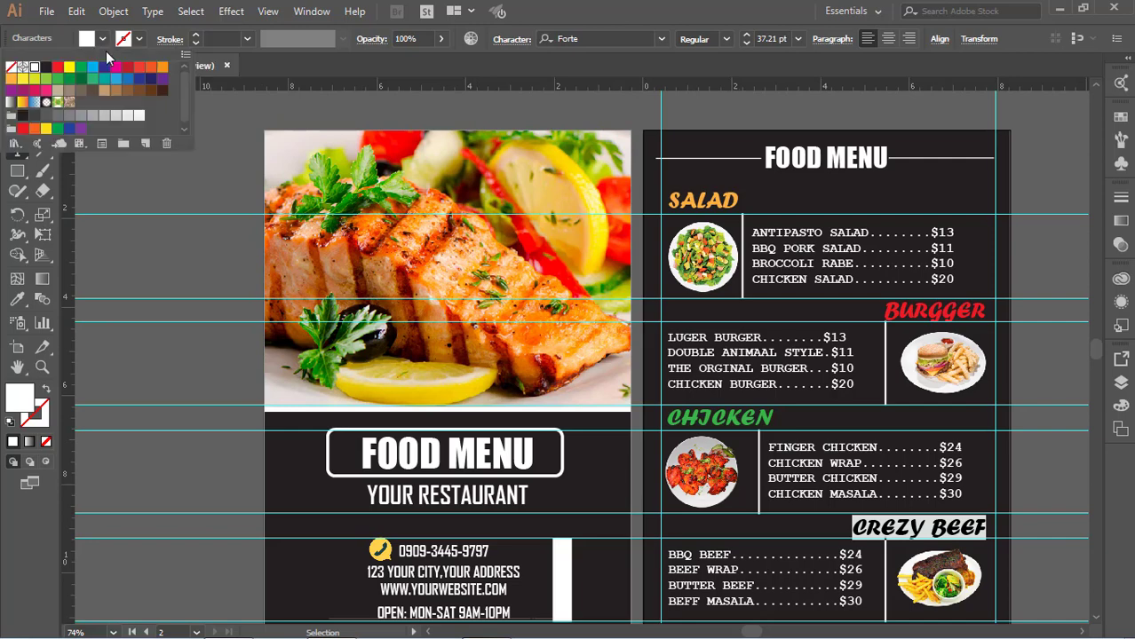
pyautogui.click(69, 67)
pyautogui.press('Escape')
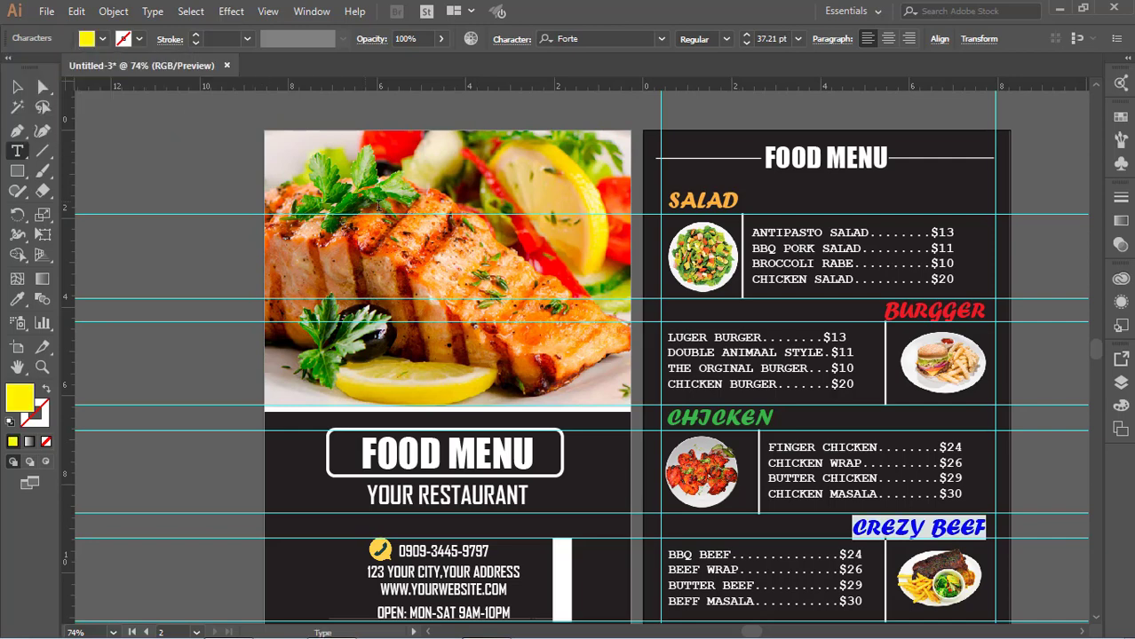
pyautogui.press('Escape')
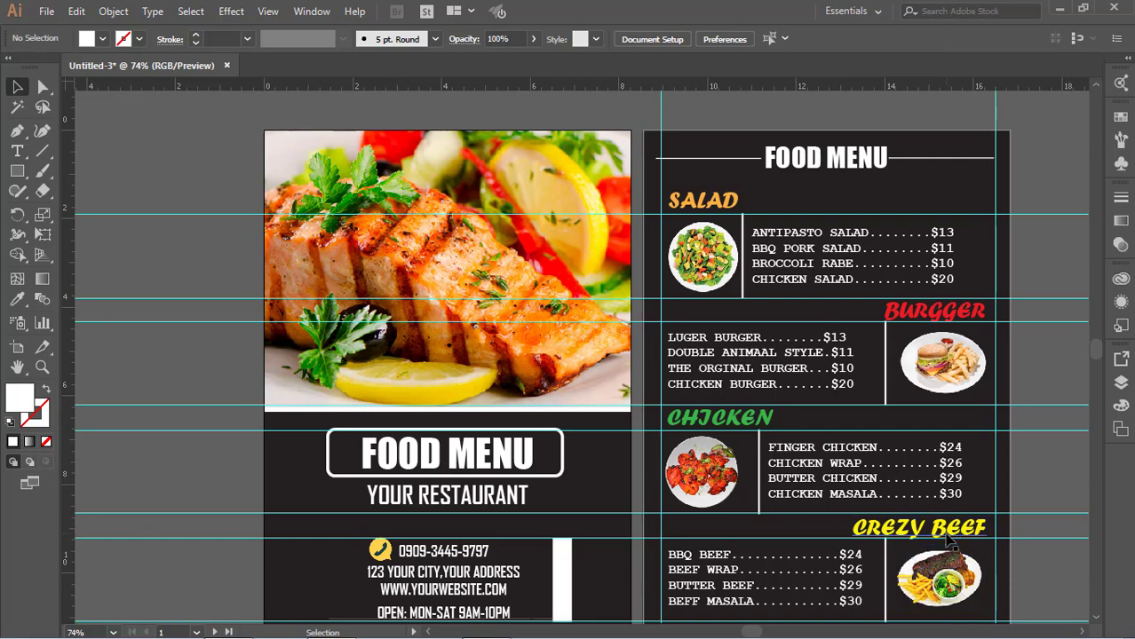
pyautogui.click(924, 528)
# - Recolour MENU in the cover title with the lemon yellow sampled from the photo
pyautogui.click(1096, 507)
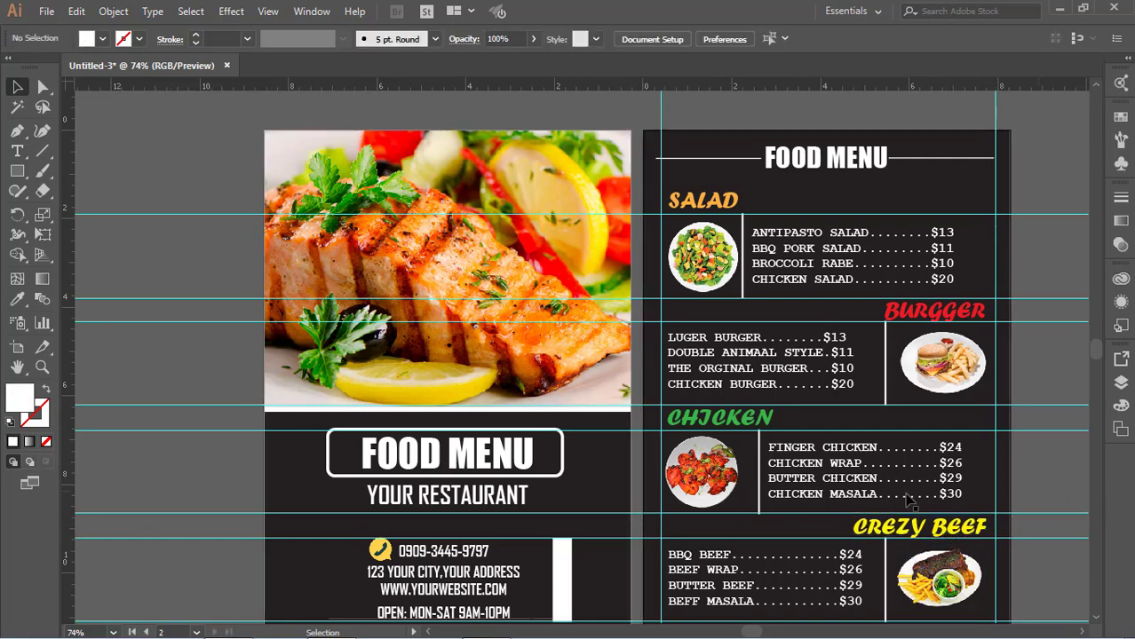
pyautogui.click(447, 453)
pyautogui.click(18, 153)
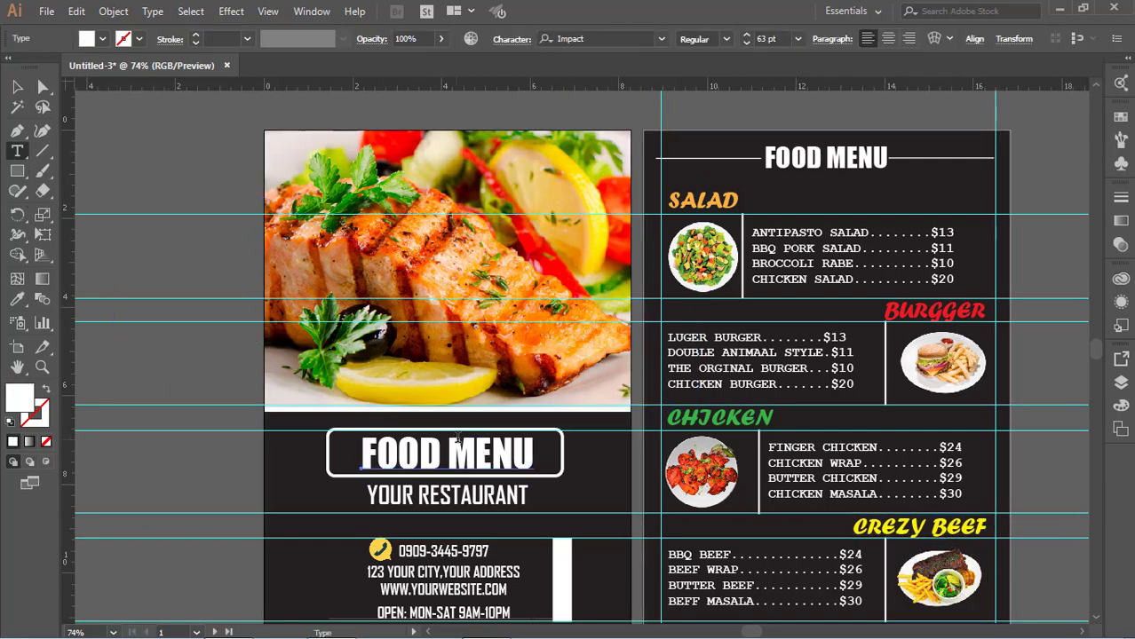
pyautogui.moveTo(446, 453); pyautogui.dragTo(540, 450)
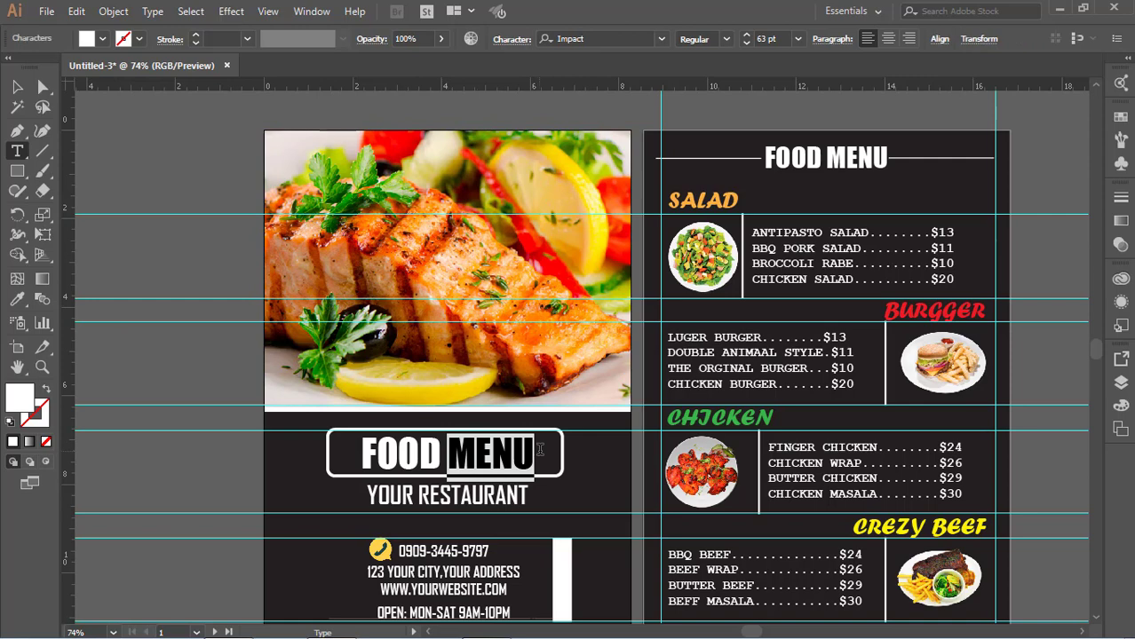
pyautogui.click(102, 39)
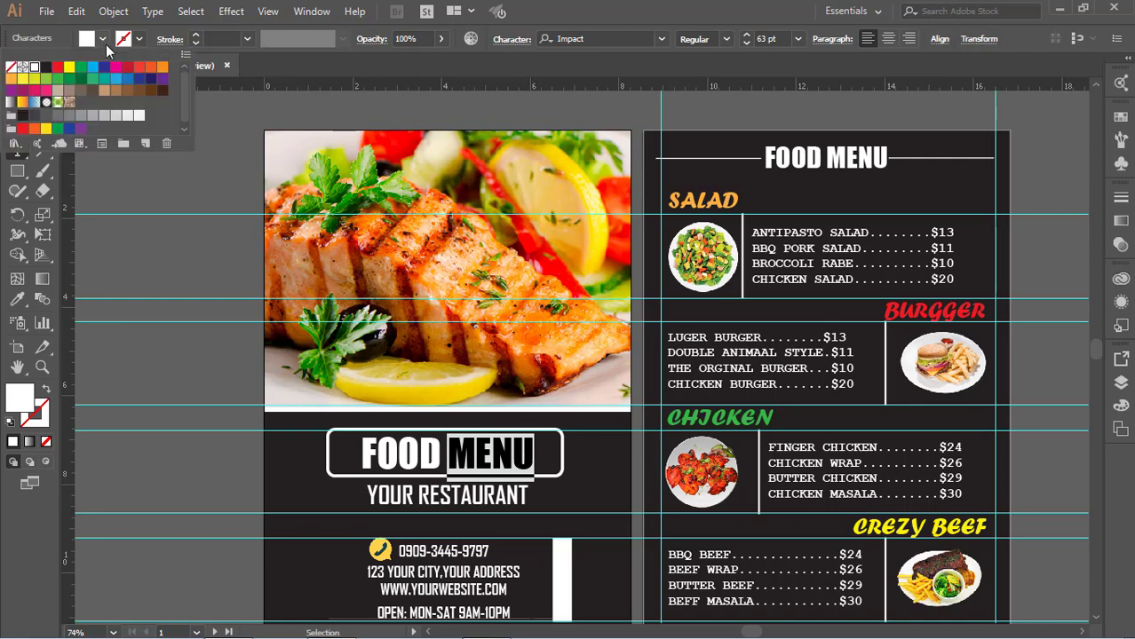
pyautogui.press('Escape')
pyautogui.click(18, 299)
pyautogui.click(423, 388)
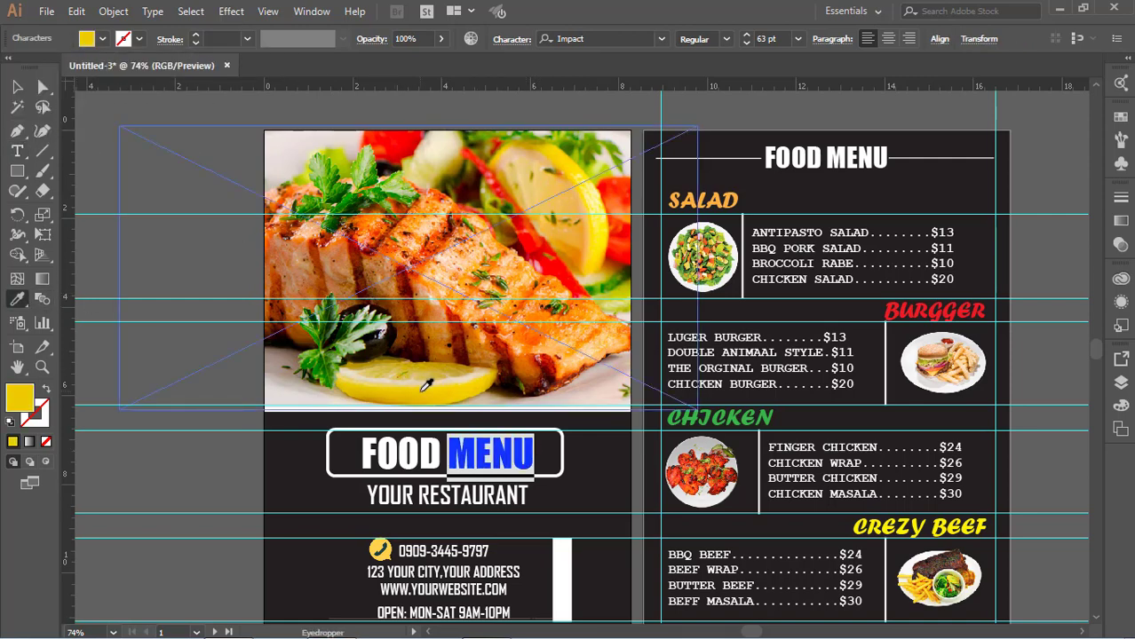
pyautogui.press('v')
pyautogui.click(180, 227)
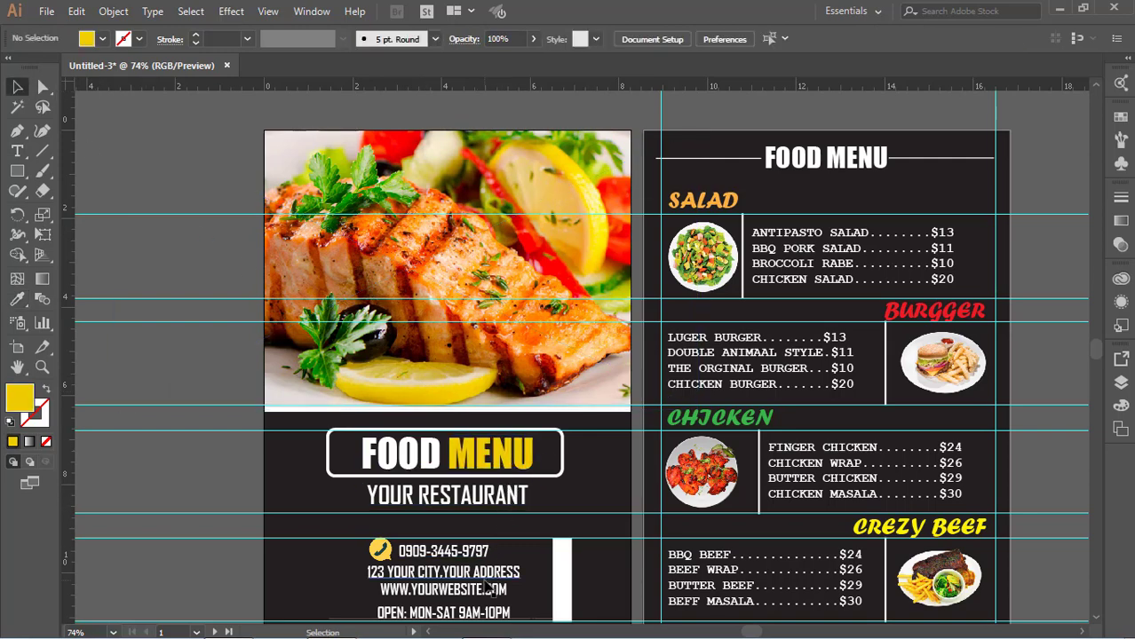
# - Inspect the cover's opening-hours and website text and the menu title's side line
pyautogui.scroll(-2, 489, 582)
pyautogui.click(487, 576)
pyautogui.click(484, 553)
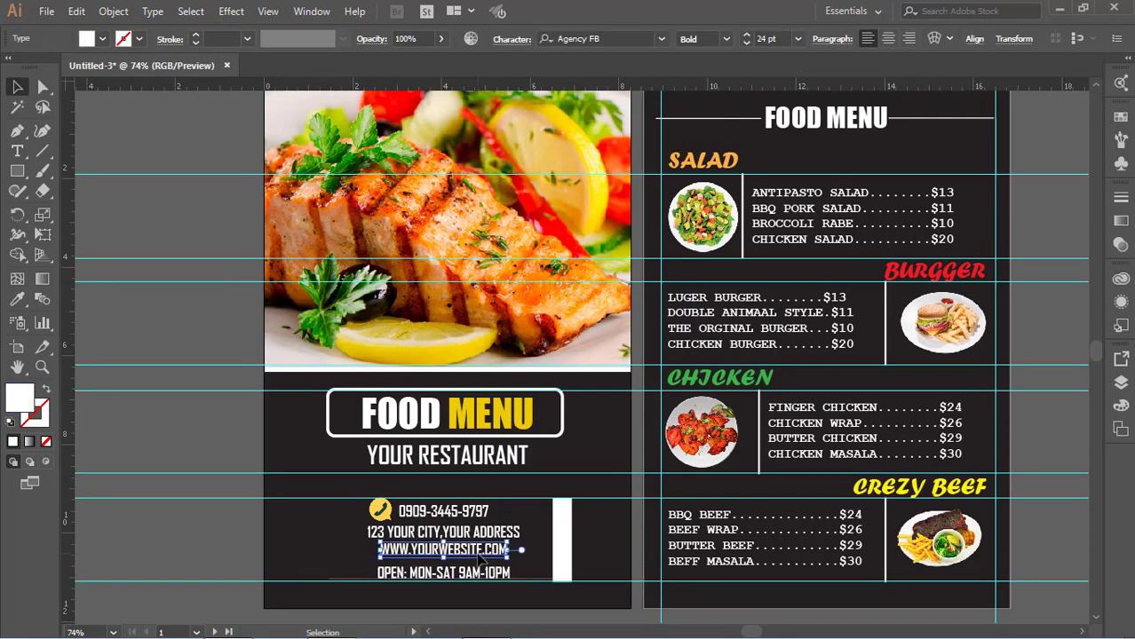
pyautogui.click(1008, 563)
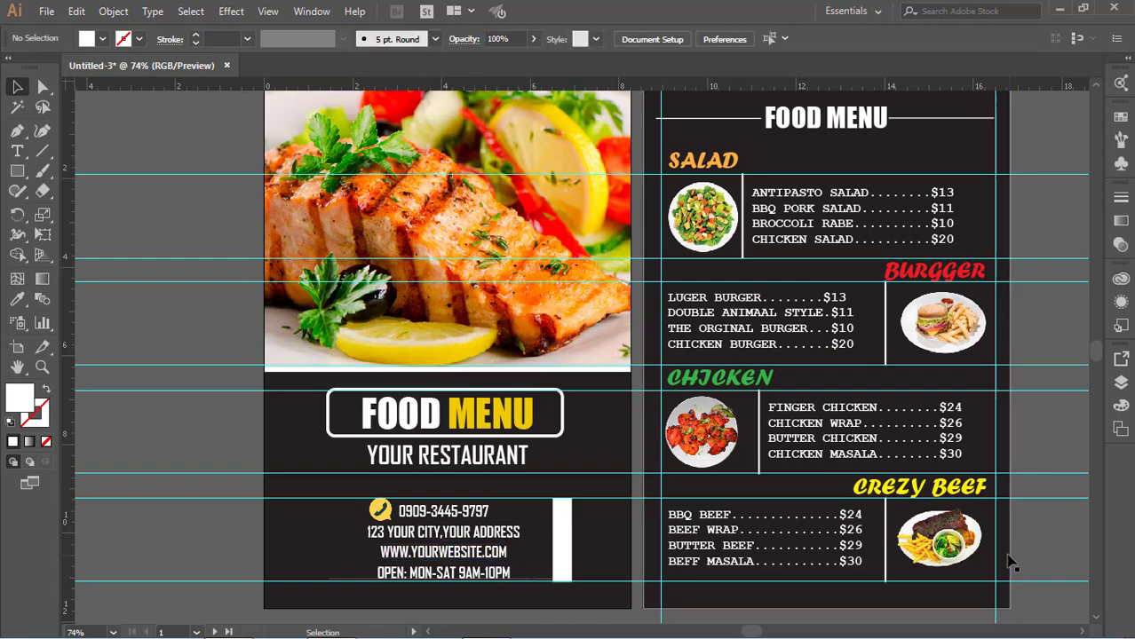
pyautogui.scroll(3, 1014, 497)
pyautogui.scroll(2, 799, 337)
pyautogui.click(733, 218)
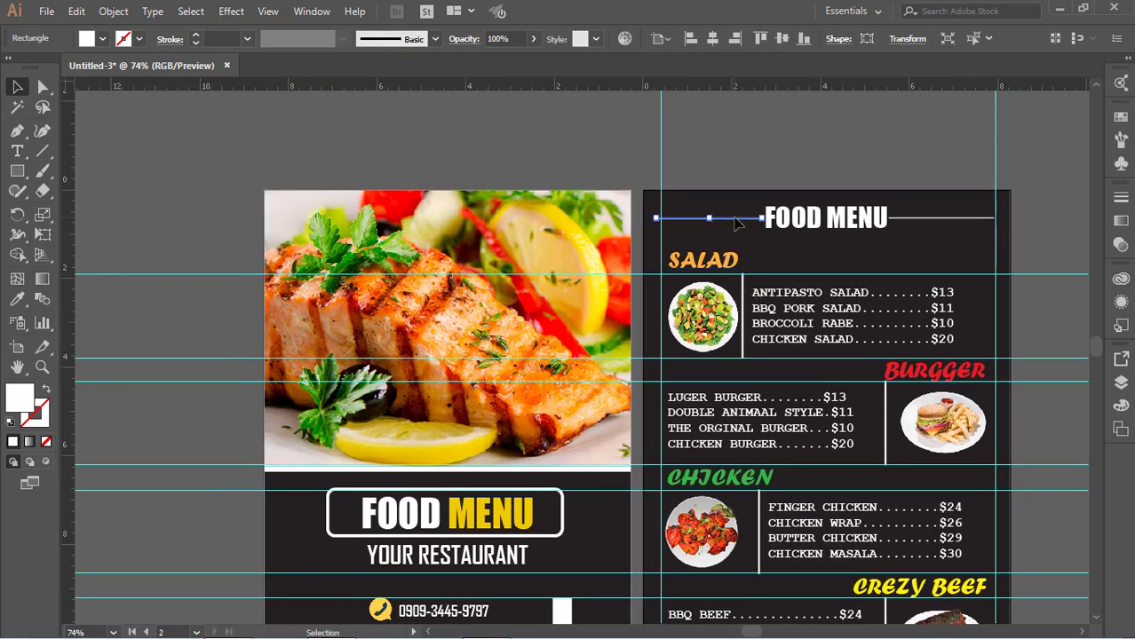
pyautogui.click(763, 178)
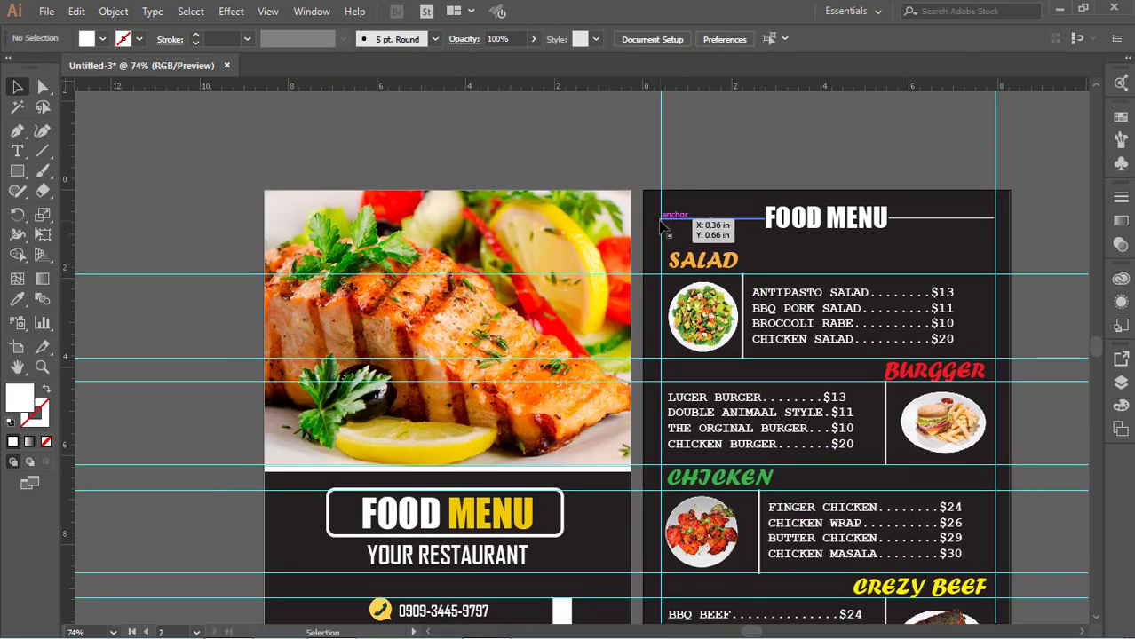
pyautogui.scroll(-2, 897, 182)
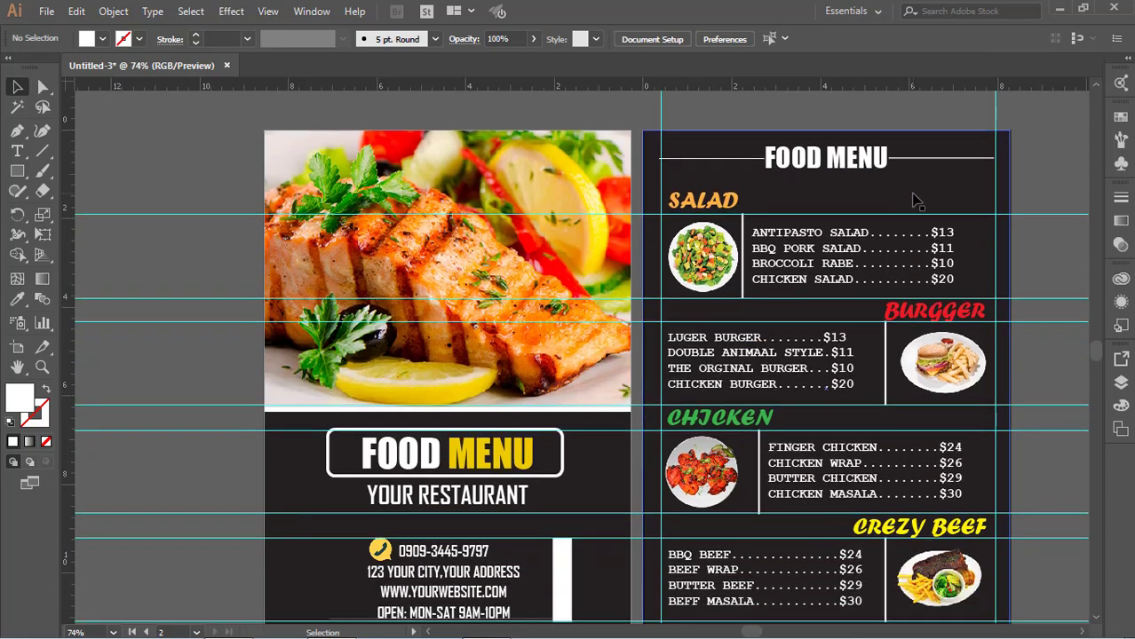
pyautogui.scroll(-3, 906, 190)
pyautogui.scroll(2, 916, 203)
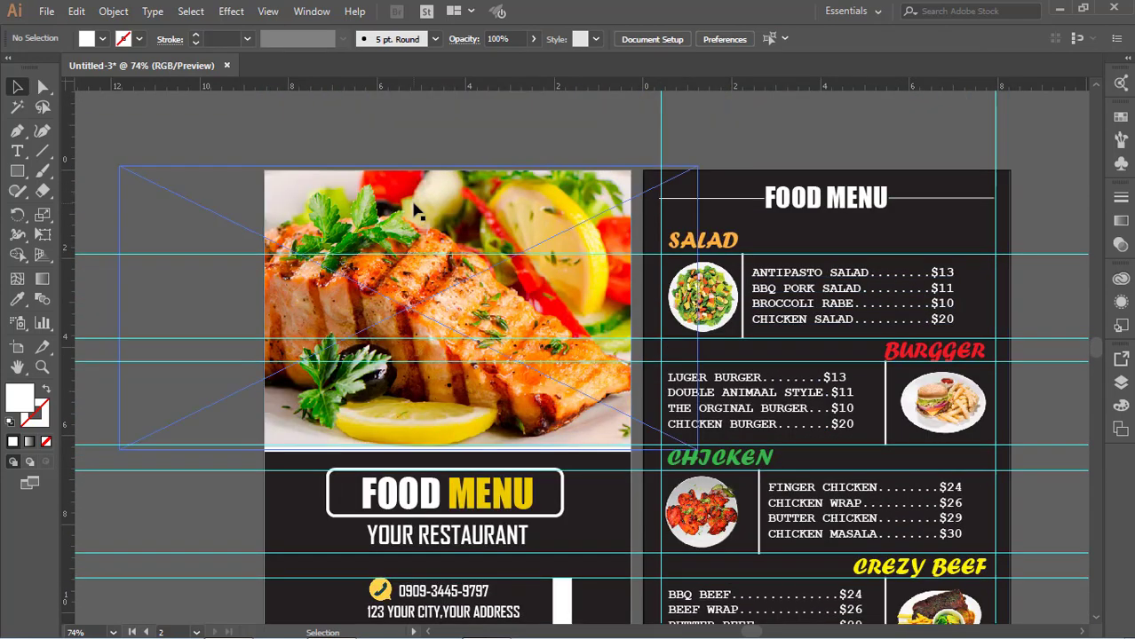
# - Draw a border rectangle around the menu sections with no fill and a 2 pt white stroke
pyautogui.click(17, 171)
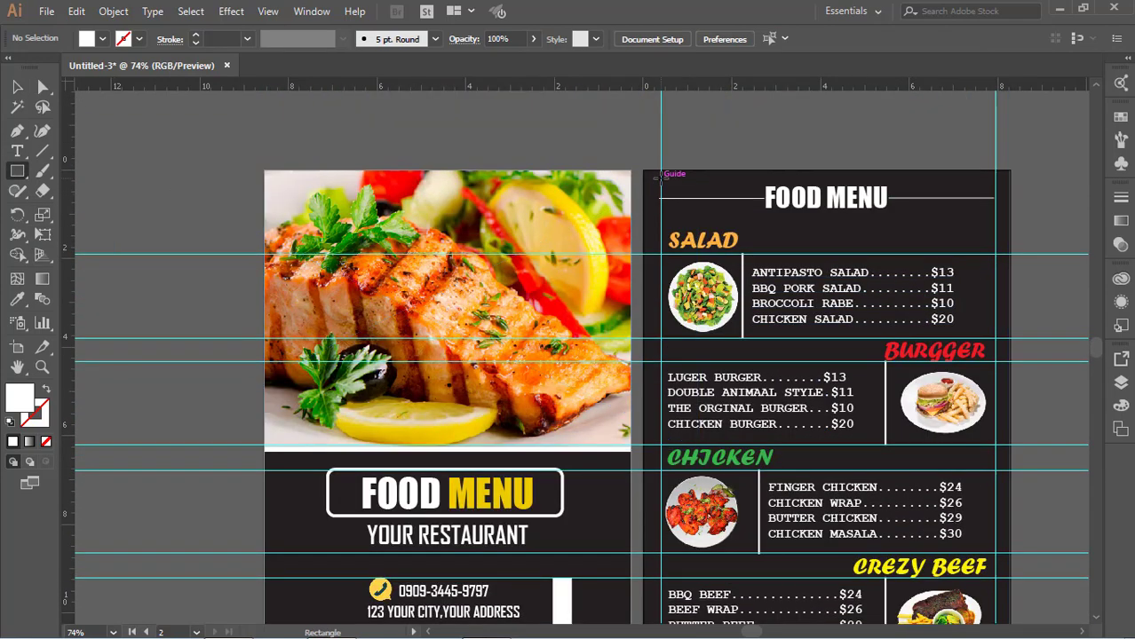
pyautogui.moveTo(658, 177)
pyautogui.mouseDown()
pyautogui.moveTo(1008, 613)
pyautogui.moveTo(996, 557)
pyautogui.mouseUp()
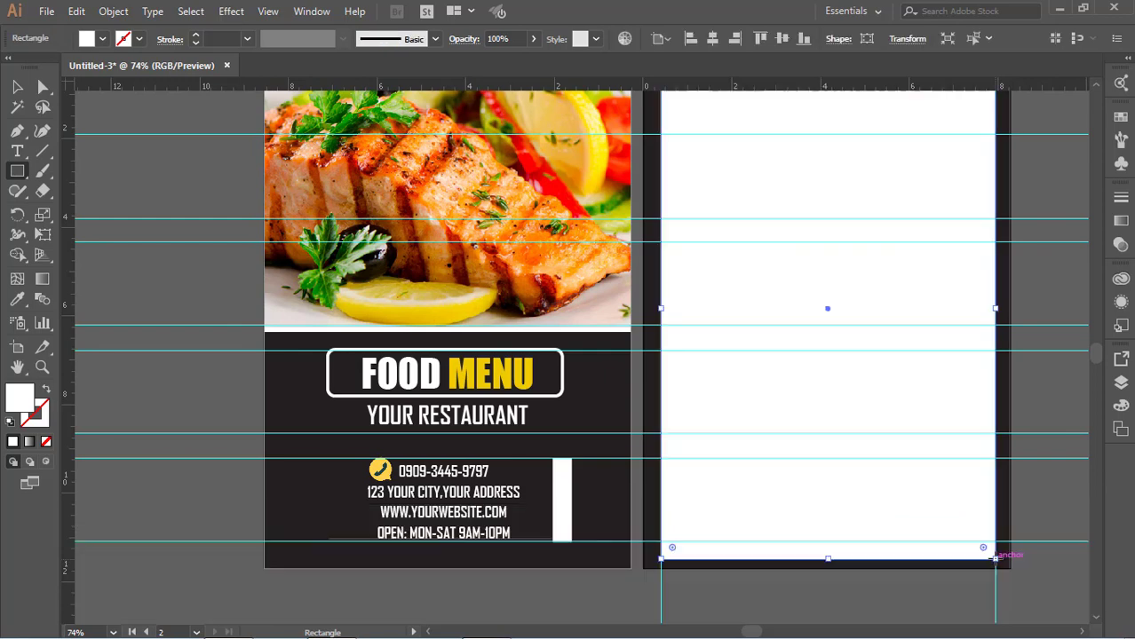
pyautogui.click(103, 39)
pyautogui.click(12, 67)
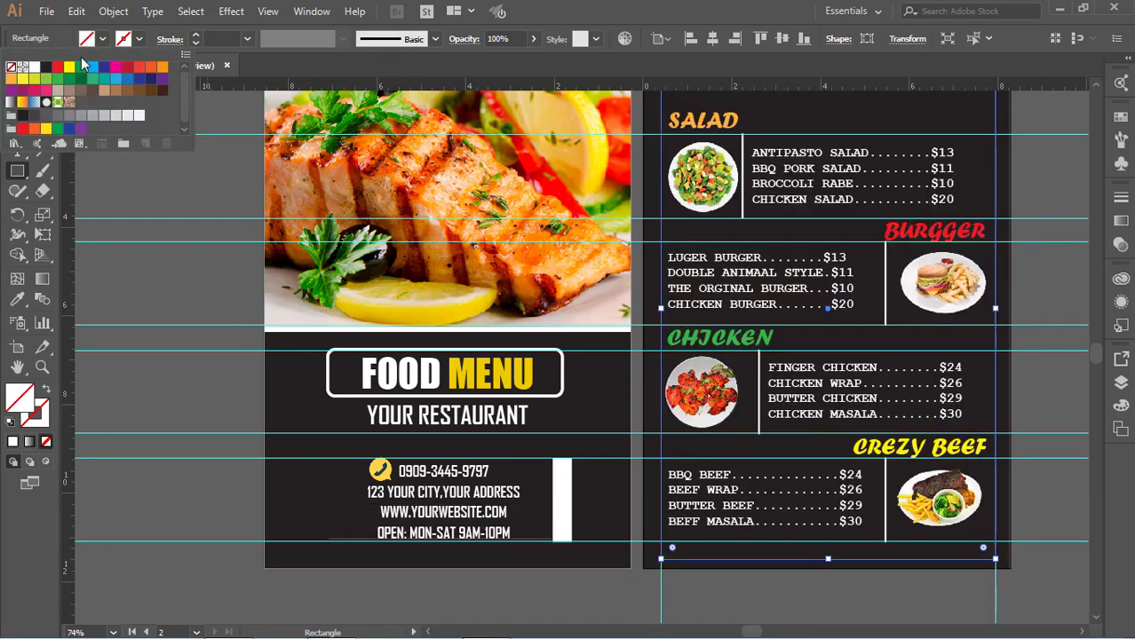
pyautogui.click(139, 39)
pyautogui.click(37, 68)
pyautogui.click(248, 39)
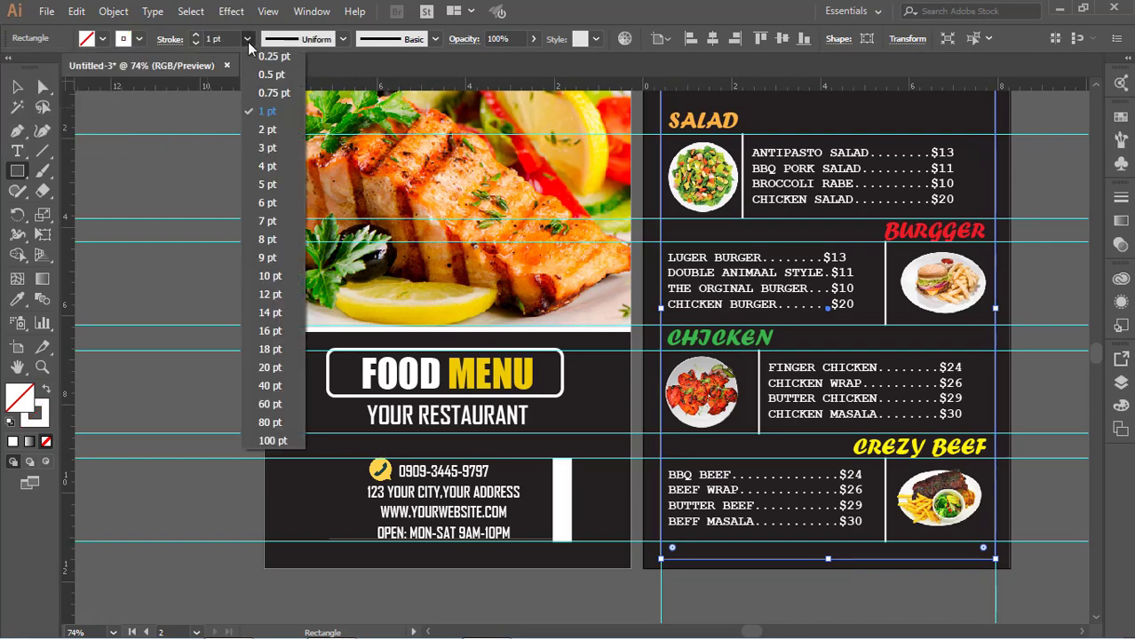
pyautogui.click(267, 130)
pyautogui.click(17, 86)
pyautogui.click(177, 132)
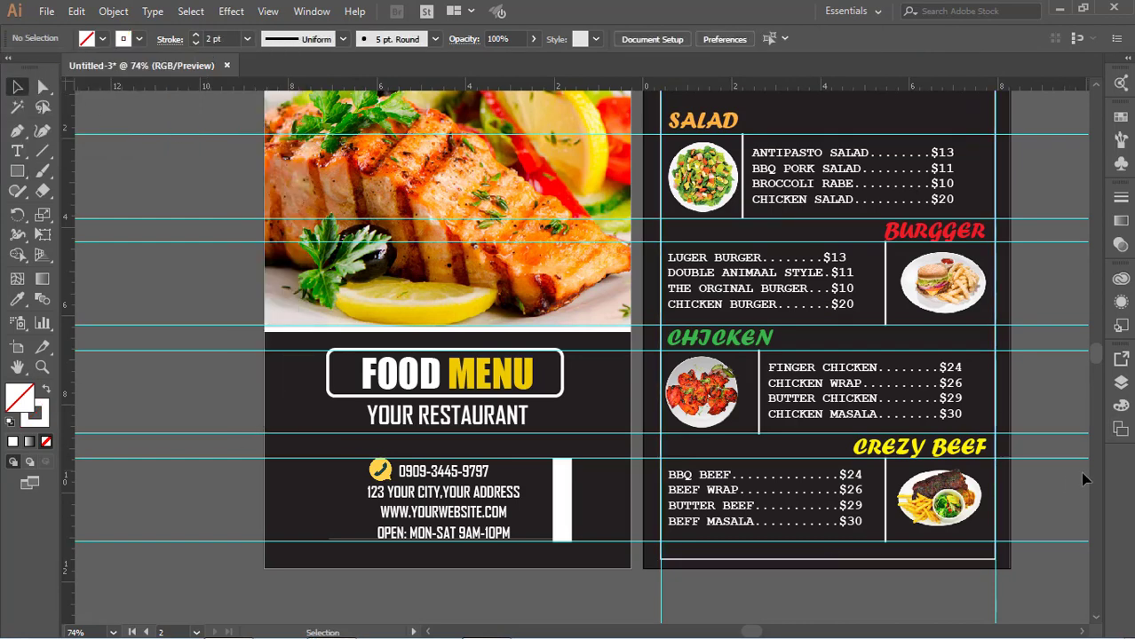
# - Clear all guides from the canvas and move the cover's divider line up
pyautogui.scroll(4, 1066, 477)
pyautogui.scroll(-2, 1066, 477)
pyautogui.scroll(-1, 1048, 458)
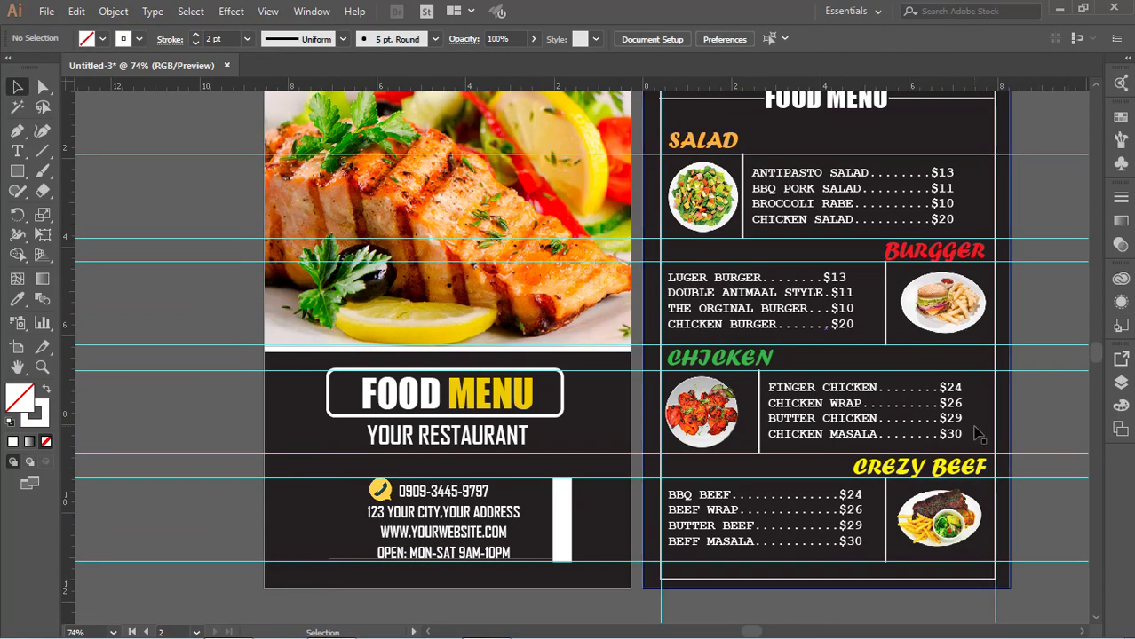
pyautogui.click(267, 10)
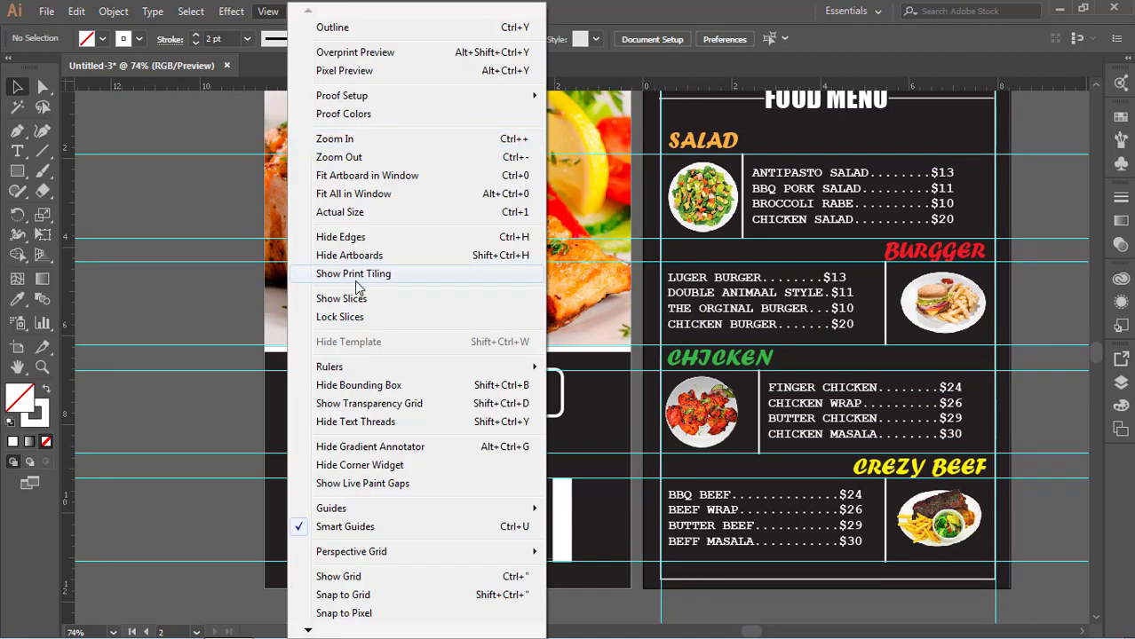
pyautogui.moveTo(332, 508)
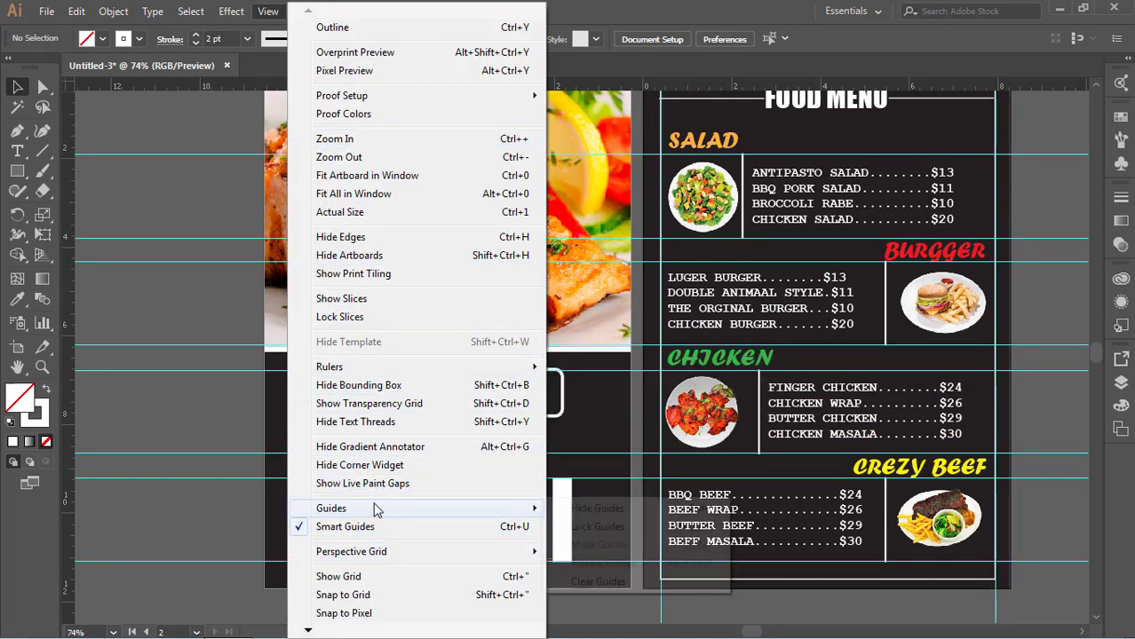
pyautogui.click(611, 580)
pyautogui.scroll(2, 1024, 449)
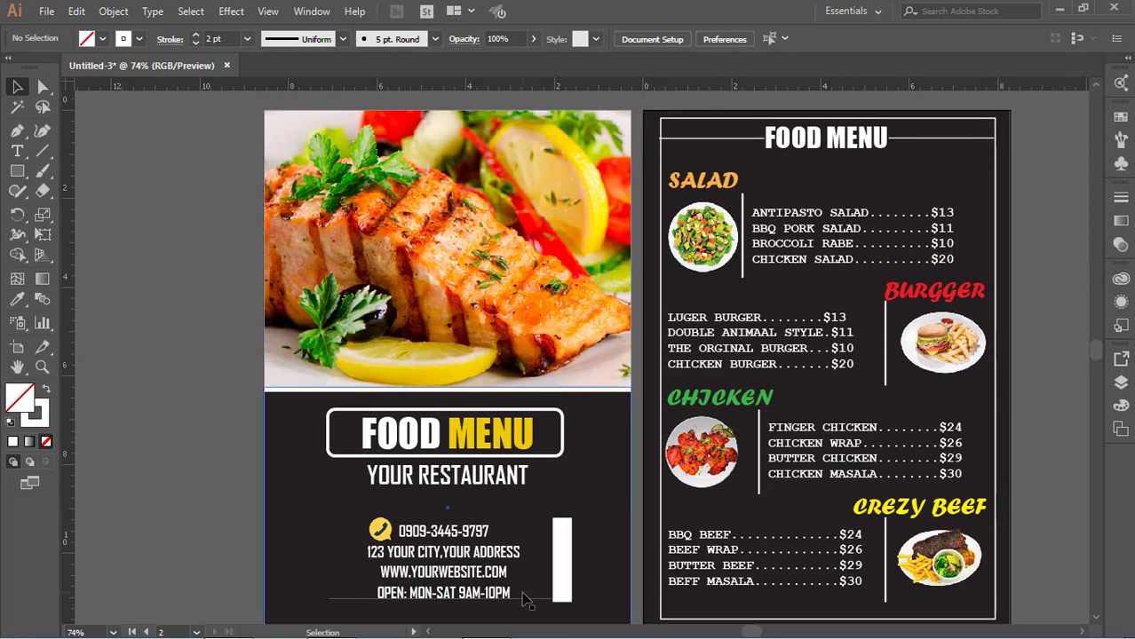
pyautogui.moveTo(517, 599); pyautogui.dragTo(515, 582)
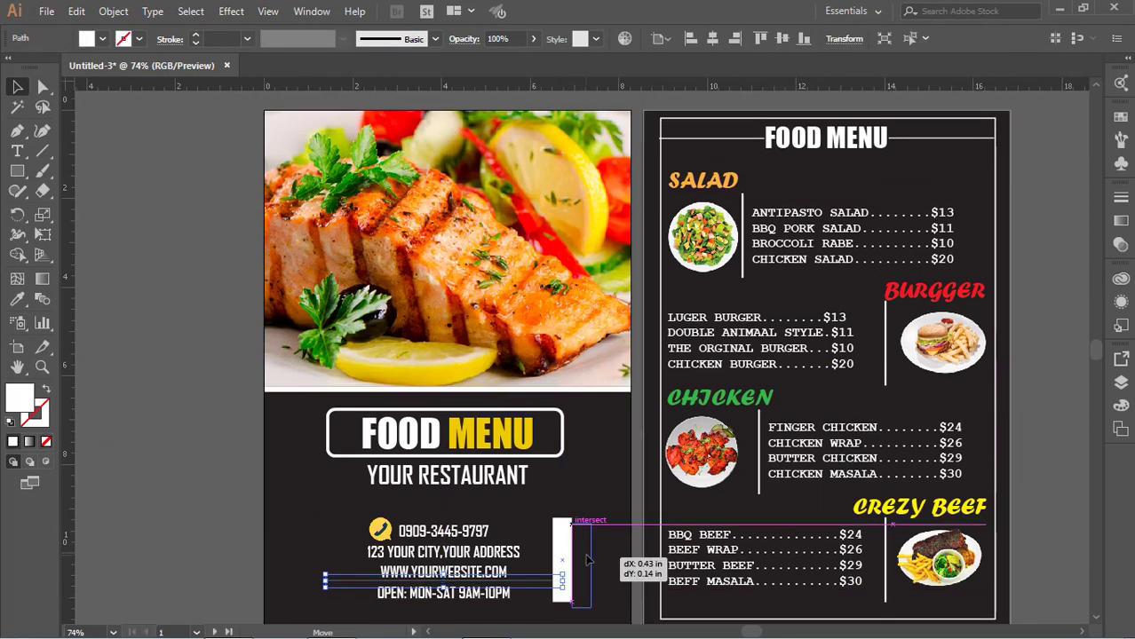
# - Place the cover's divider line just under the website address
pyautogui.click(582, 555)
pyautogui.scroll(-3, 540, 534)
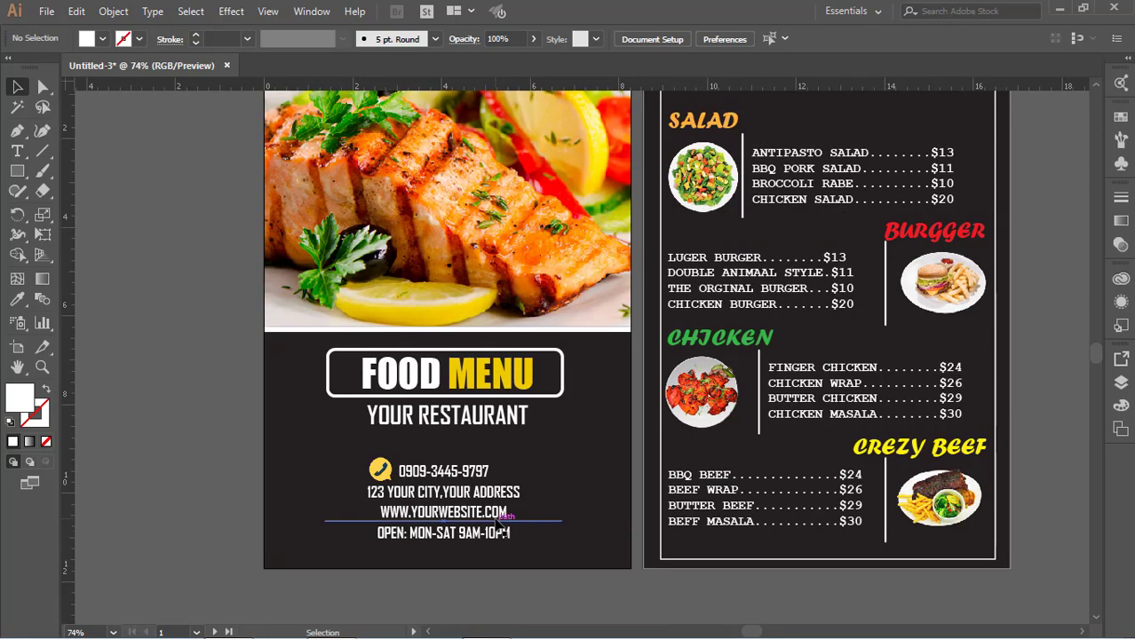
pyautogui.scroll(3, 770, 524)
pyautogui.scroll(1, 799, 498)
# - Delete the two thin lines flanking the menu page's FOOD MENU title
pyautogui.click(905, 174)
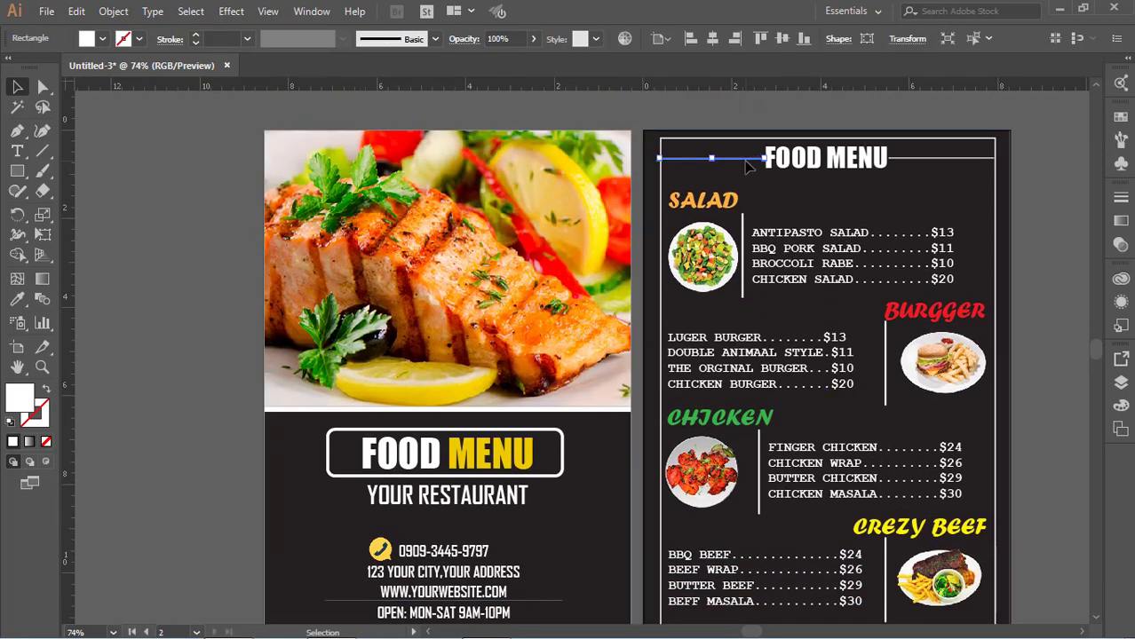
pyautogui.click(934, 160)
pyautogui.press('Delete')
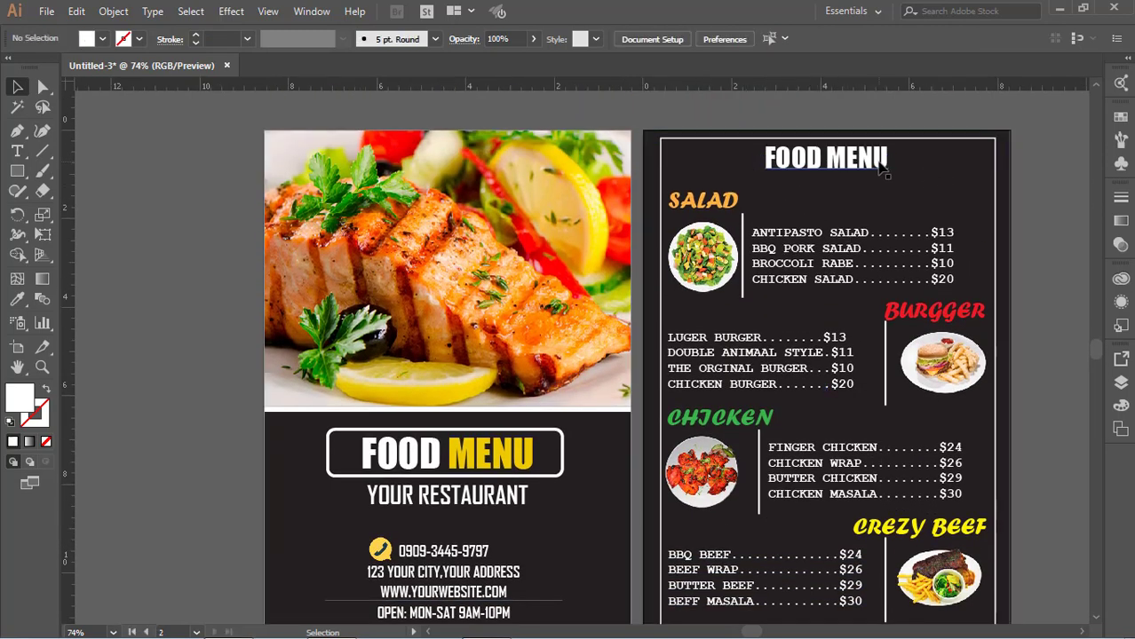
pyautogui.click(825, 157)
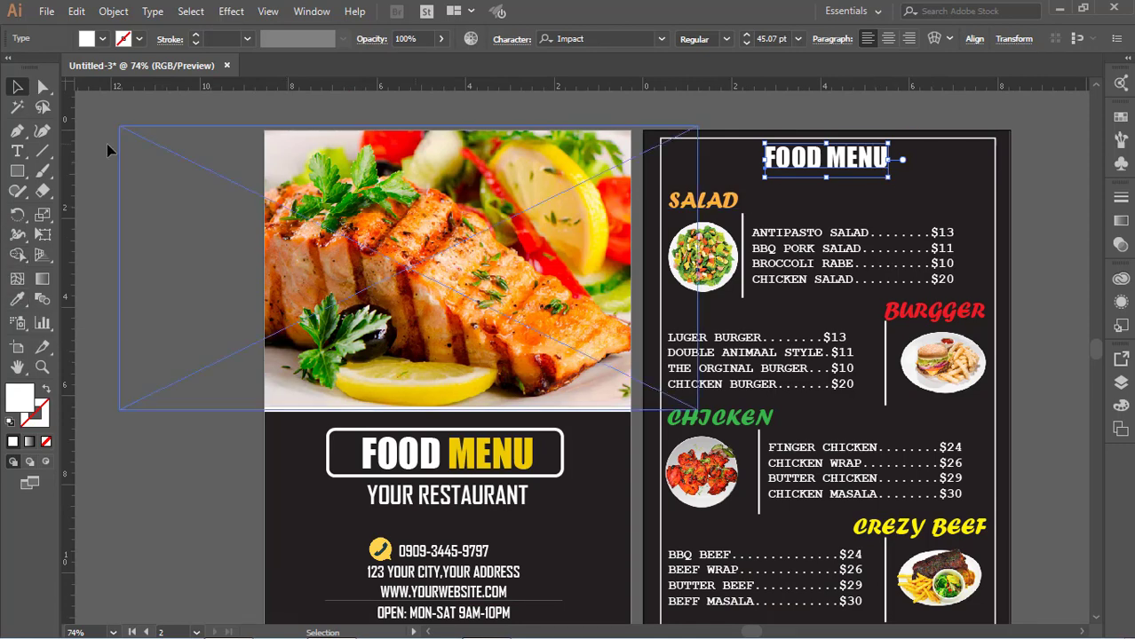
# - Eyedropper the cover MENU's yellow onto MENU in the menu-page title
pyautogui.click(17, 151)
pyautogui.moveTo(826, 157); pyautogui.dragTo(888, 158)
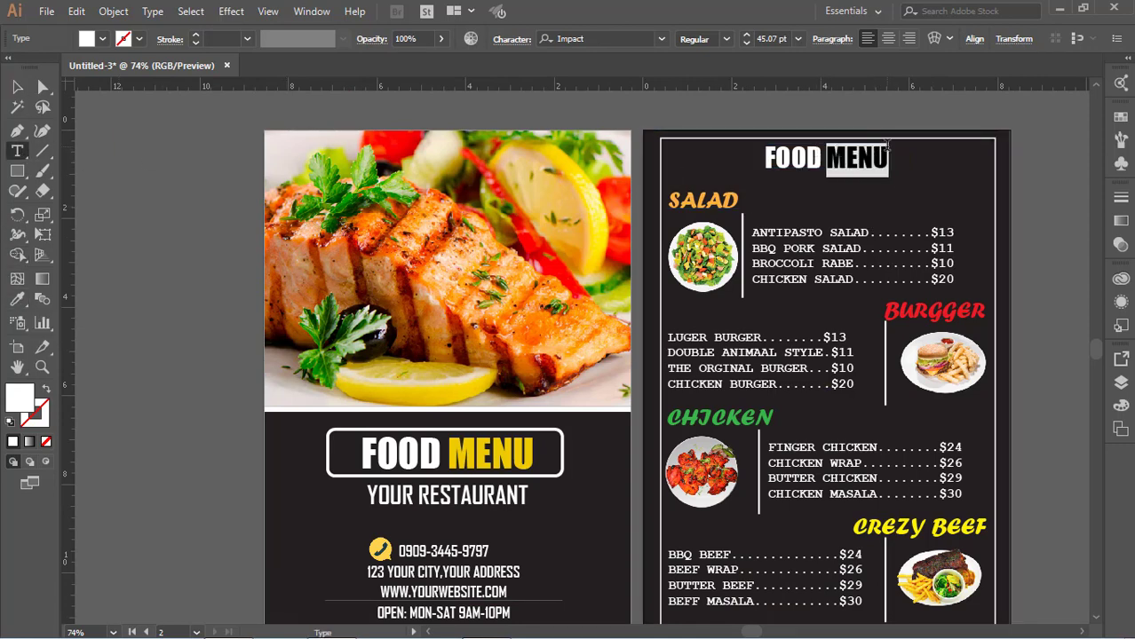
pyautogui.press('i')
pyautogui.click(468, 436)
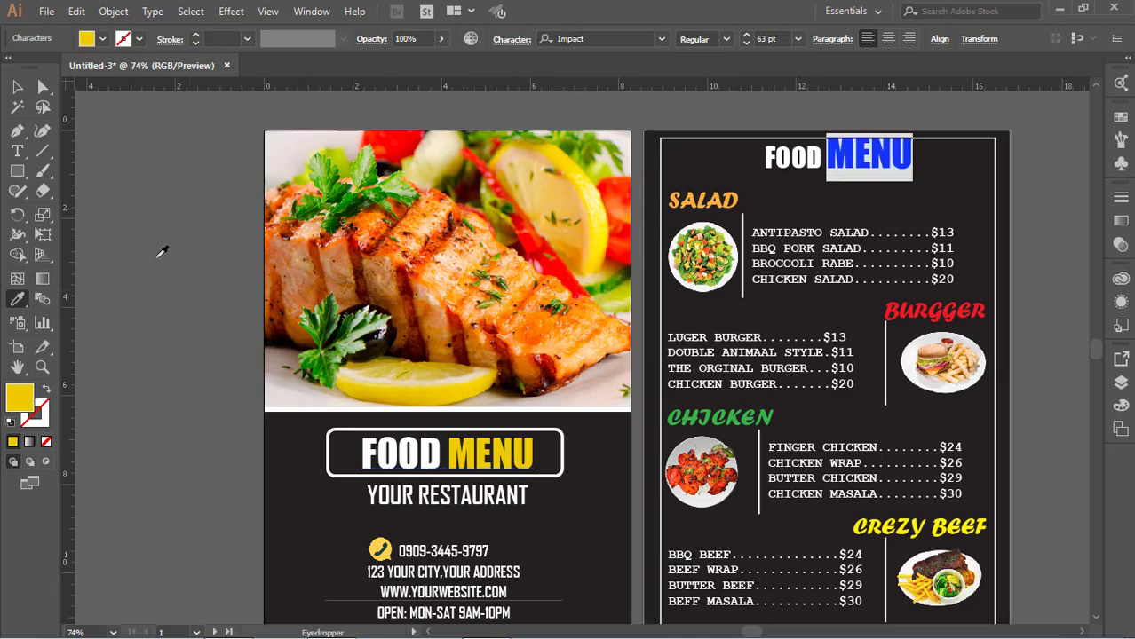
pyautogui.click(17, 86)
pyautogui.click(177, 222)
# - Check the BURGGER and CREZY BEEF headings and undo the last two styling changes
pyautogui.scroll(-1, 943, 328)
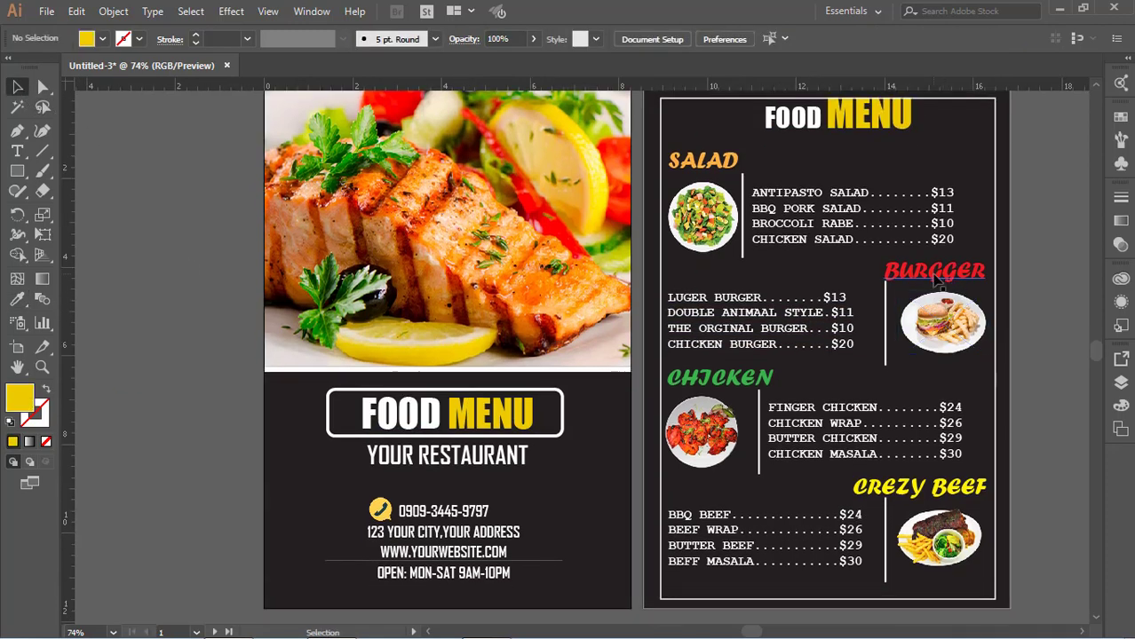
pyautogui.click(934, 276)
pyautogui.click(928, 494)
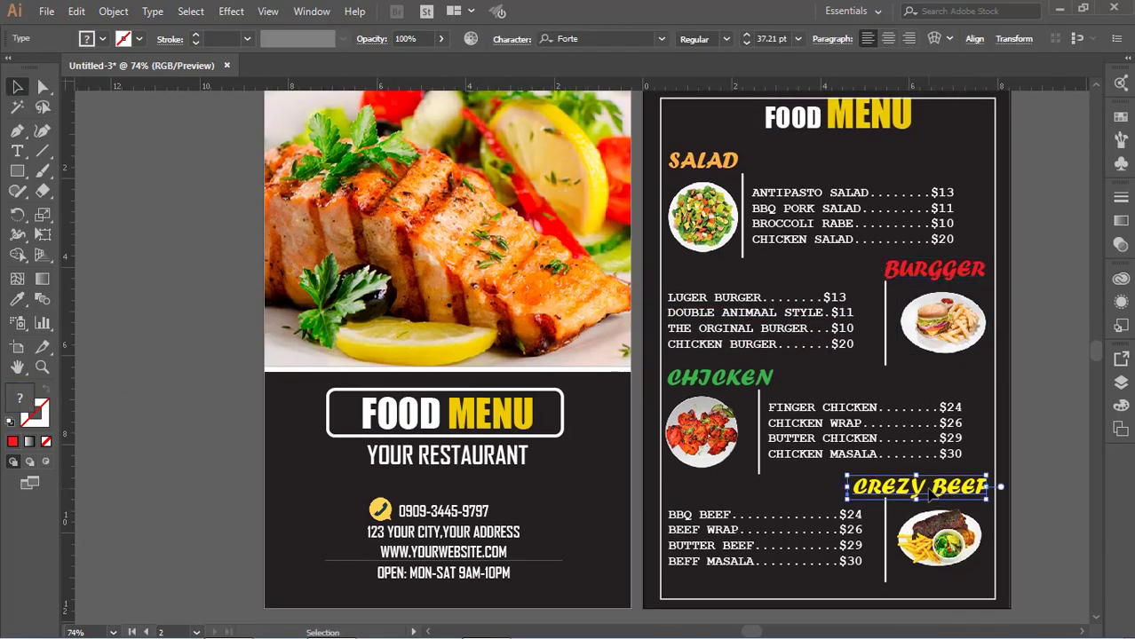
pyautogui.click(1040, 436)
pyautogui.scroll(1, 760, 542)
pyautogui.scroll(1, 761, 541)
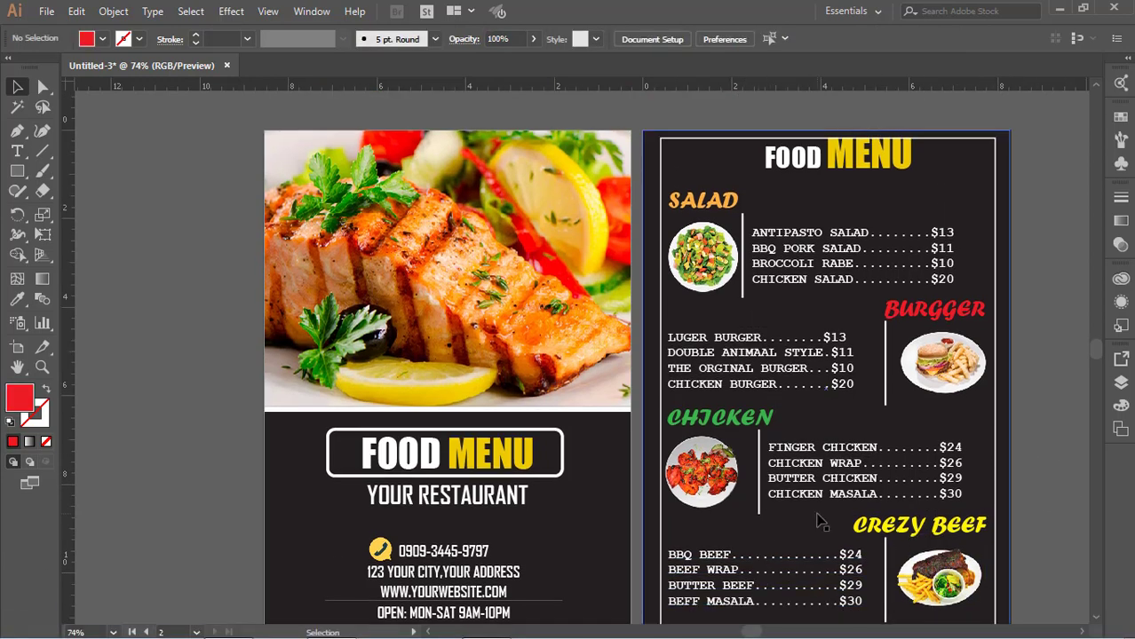
pyautogui.scroll(2, 893, 433)
pyautogui.click(932, 353)
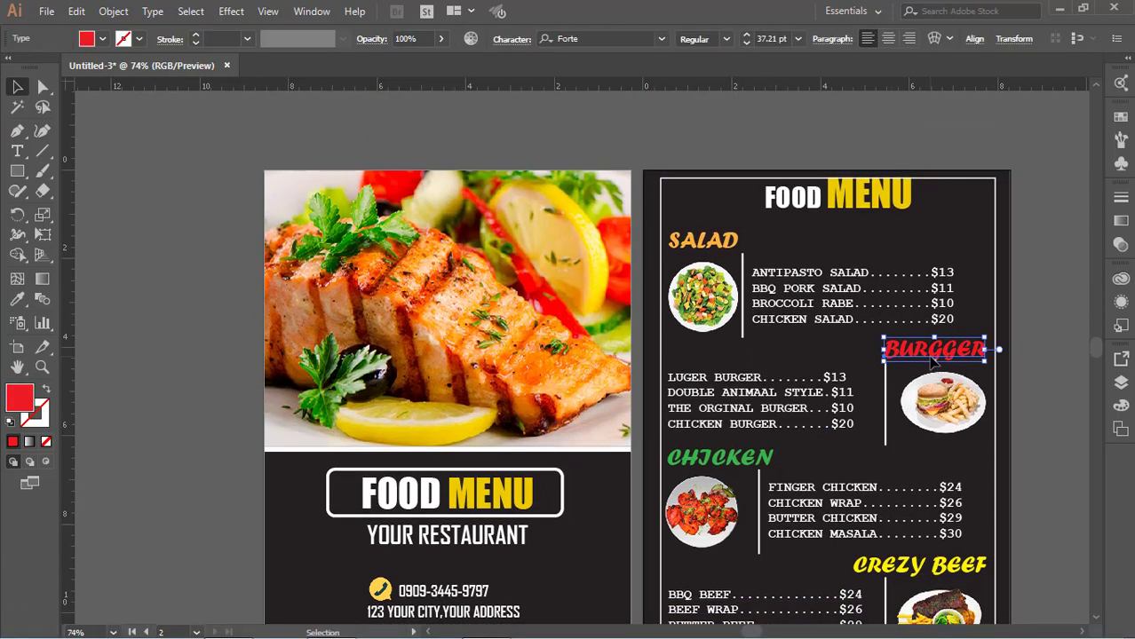
pyautogui.press('a')
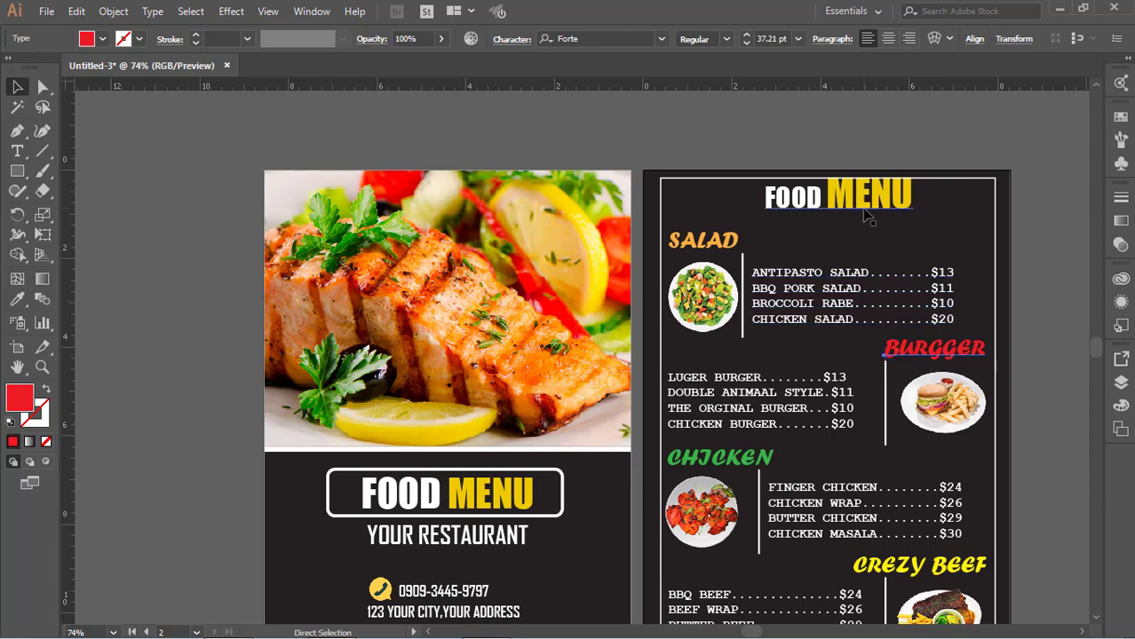
pyautogui.hotkey('ctrl', 'z')
pyautogui.hotkey('ctrl', 'z')
pyautogui.hotkey('ctrl', 'z')
pyautogui.hotkey('ctrl', 'z')
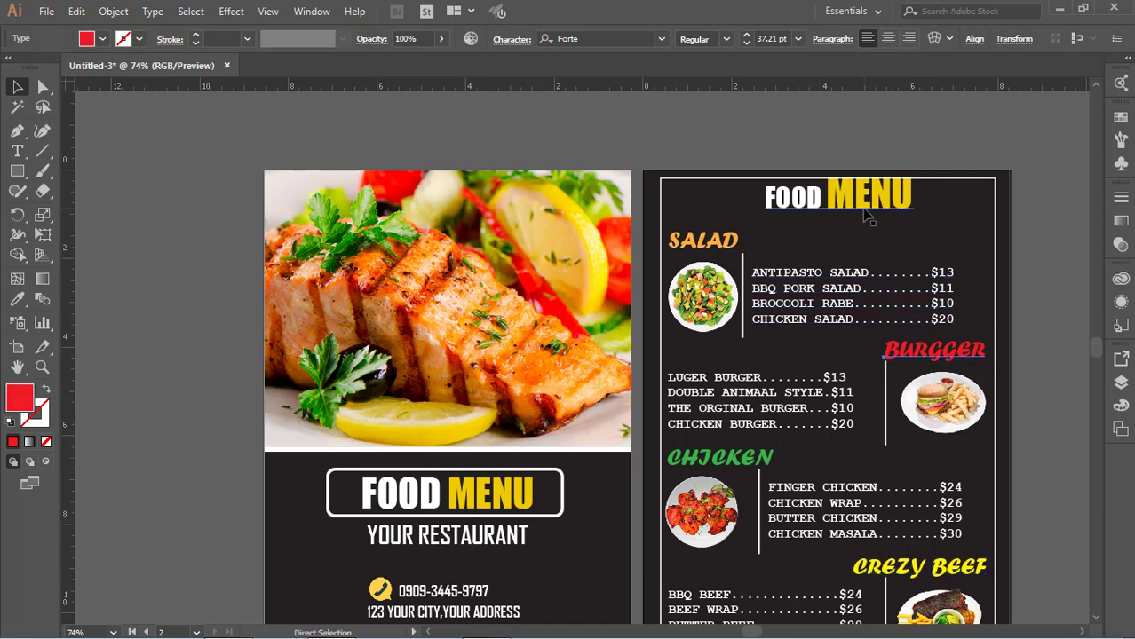
pyautogui.hotkey('ctrl', 'z')
pyautogui.hotkey('ctrl', 'z')
# - Reapply the cover's yellow to MENU in the menu-page FOOD MENU title
pyautogui.press('v')
pyautogui.click(848, 206)
pyautogui.press('t')
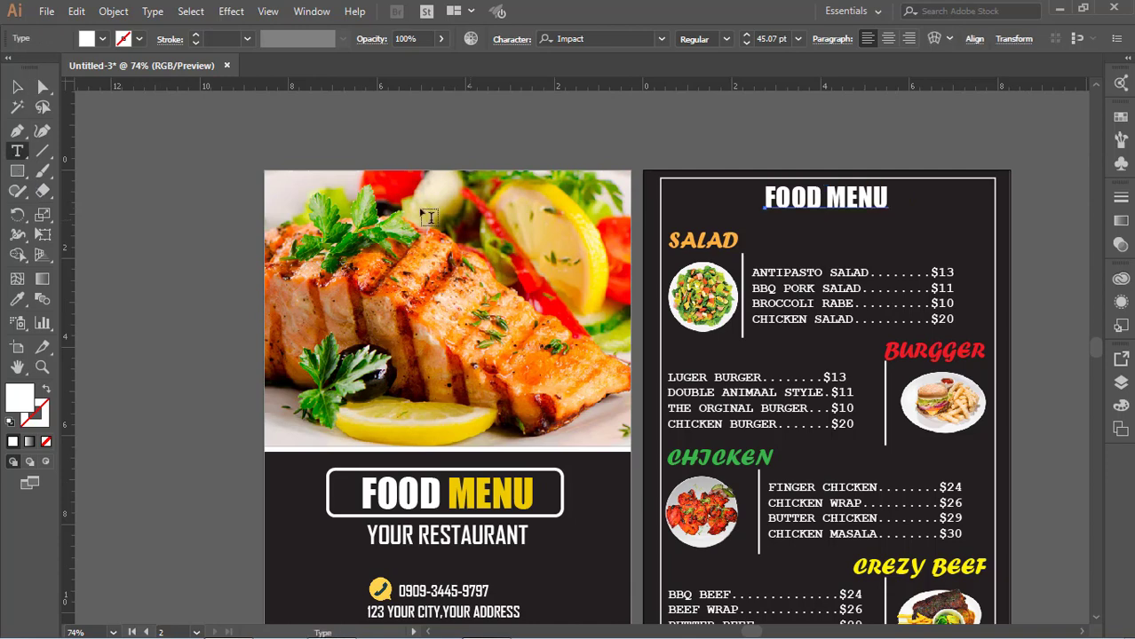
pyautogui.moveTo(825, 199); pyautogui.dragTo(889, 199)
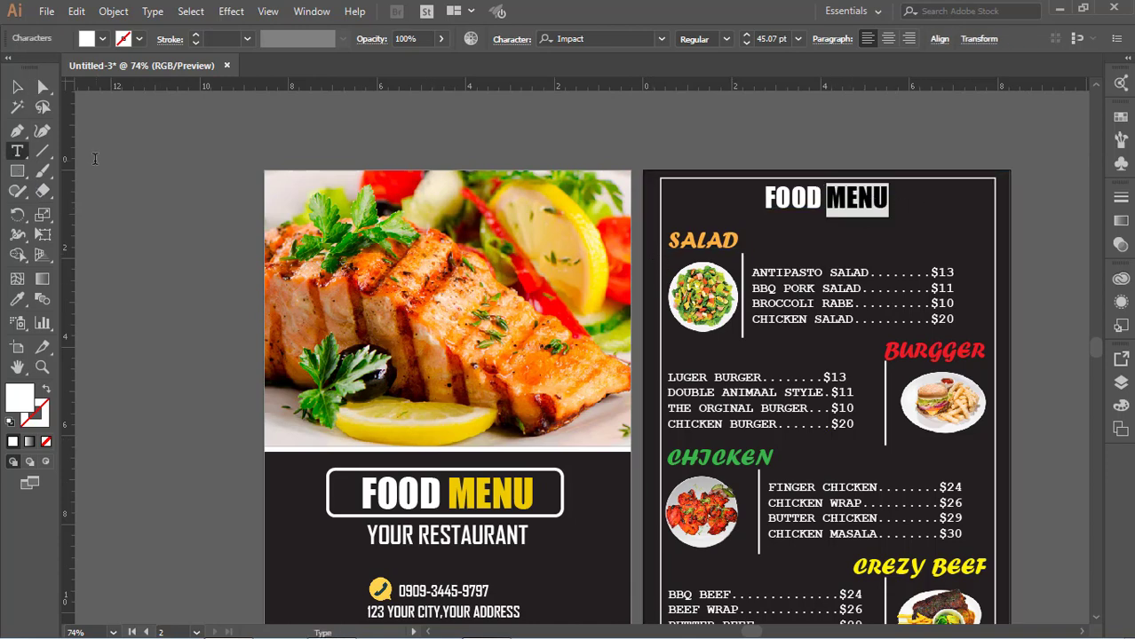
pyautogui.click(16, 301)
pyautogui.click(462, 493)
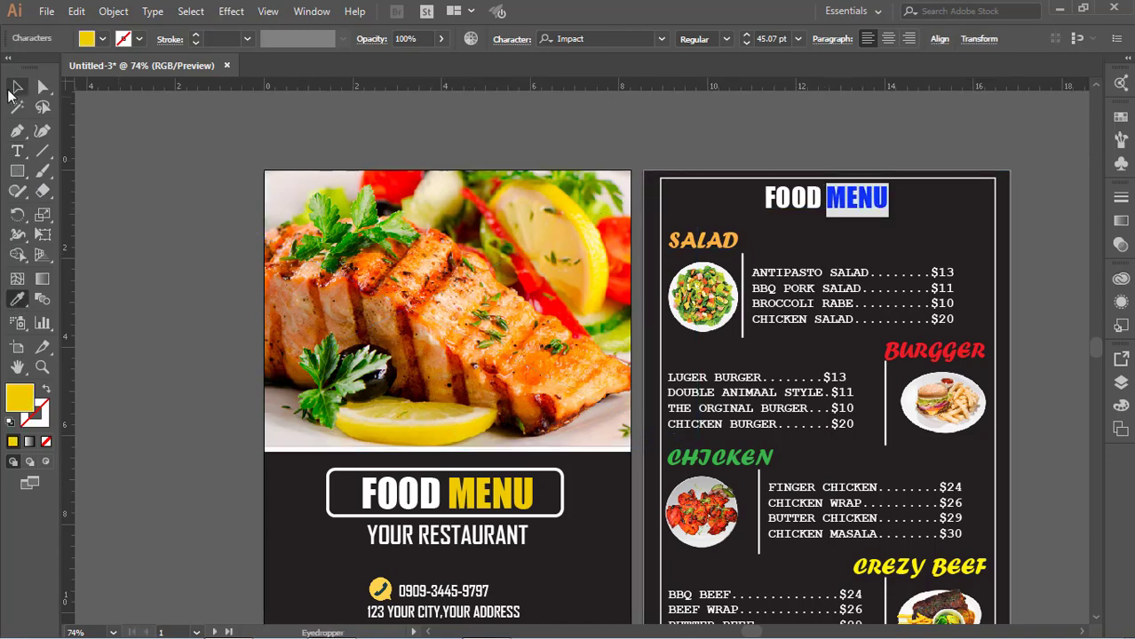
pyautogui.press('v')
pyautogui.click(172, 187)
# - Fill the SALAD price list with the orange swatch to match its heading
pyautogui.click(888, 295)
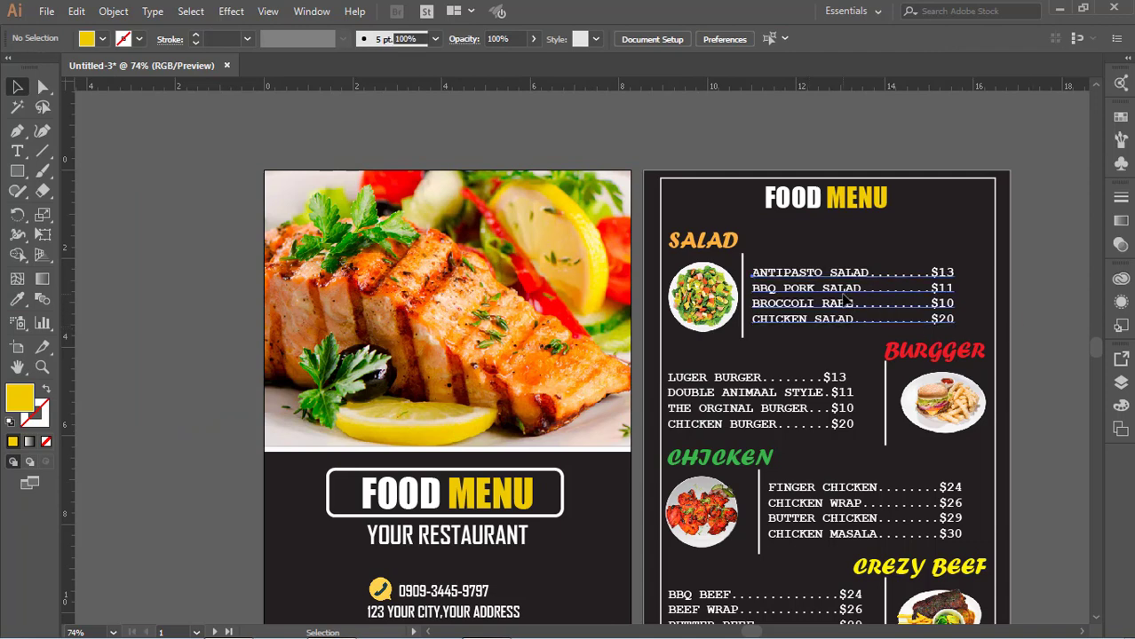
pyautogui.click(16, 300)
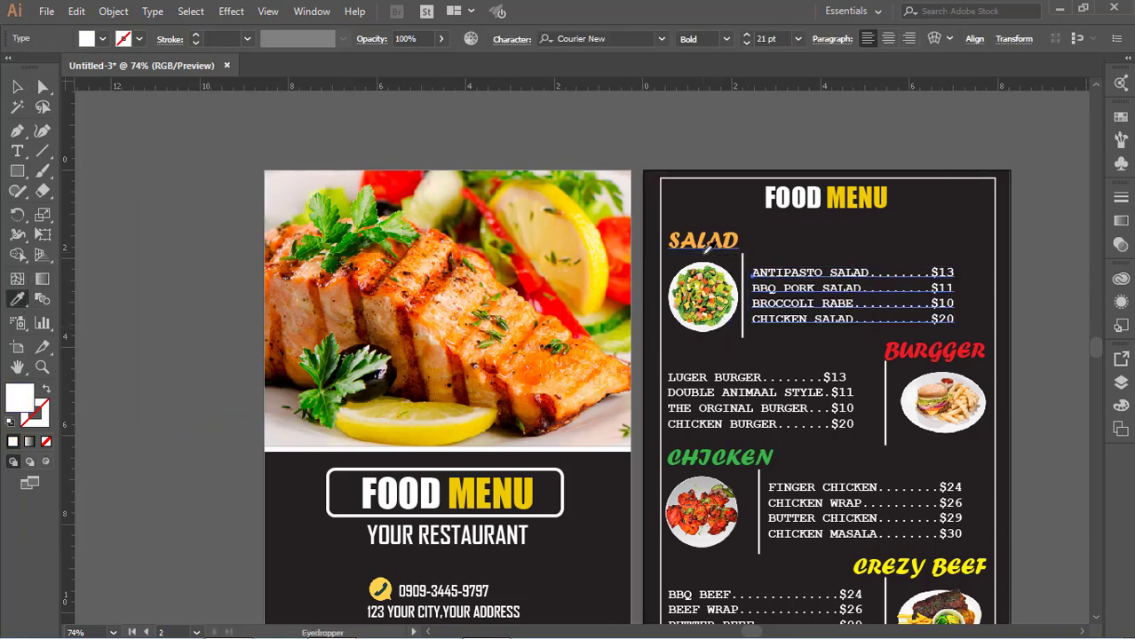
pyautogui.click(694, 237)
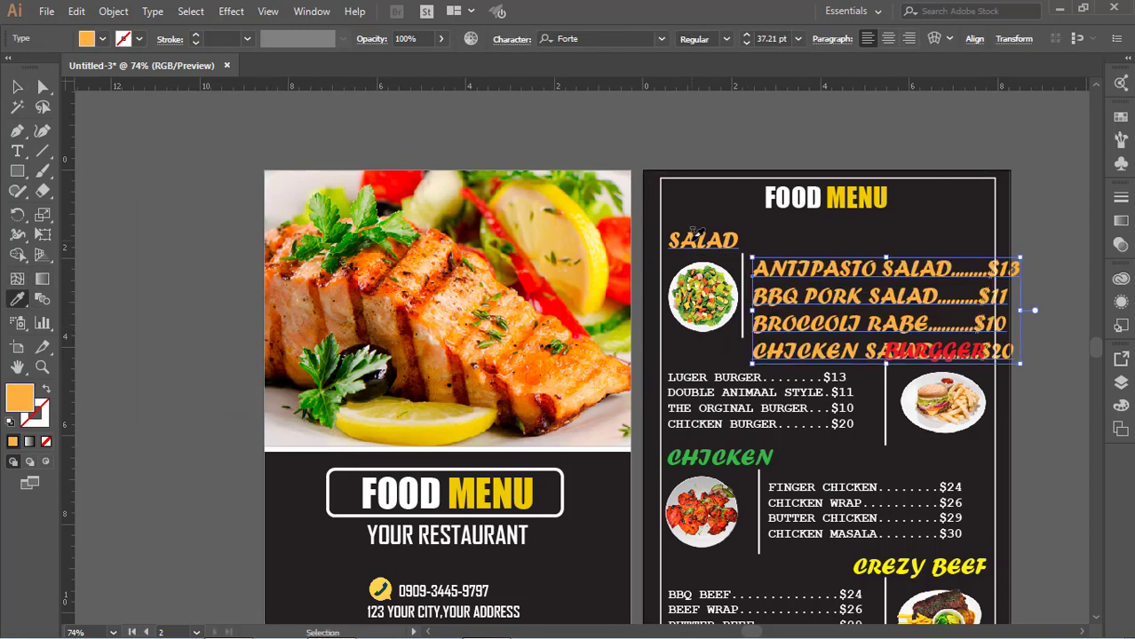
pyautogui.hotkey('ctrl', 'z')
pyautogui.press('v')
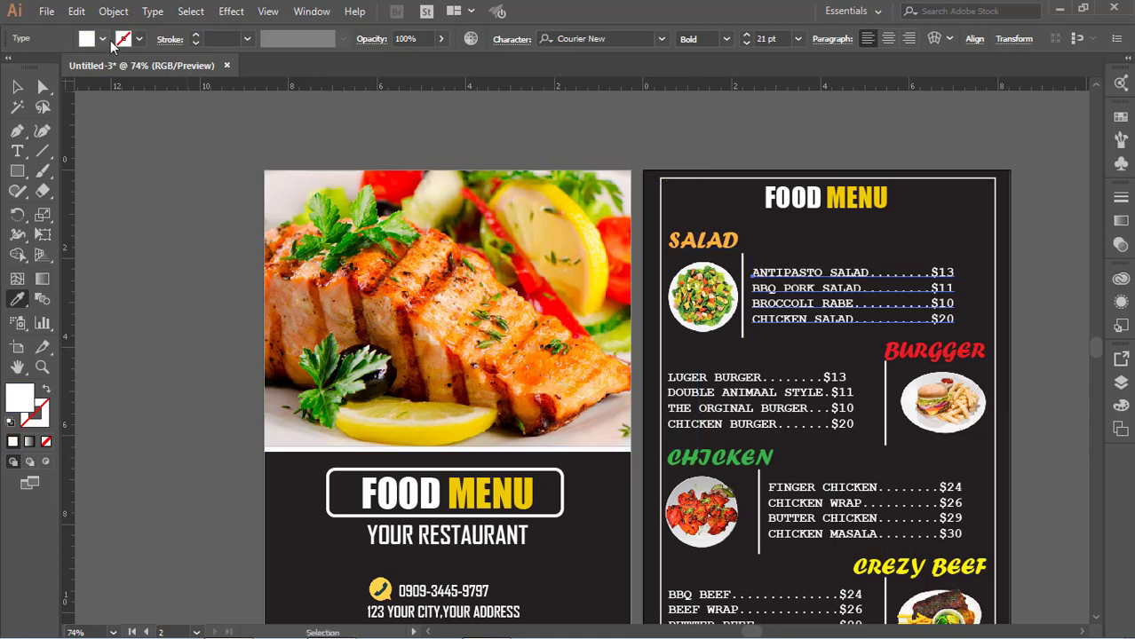
pyautogui.click(105, 40)
pyautogui.click(12, 78)
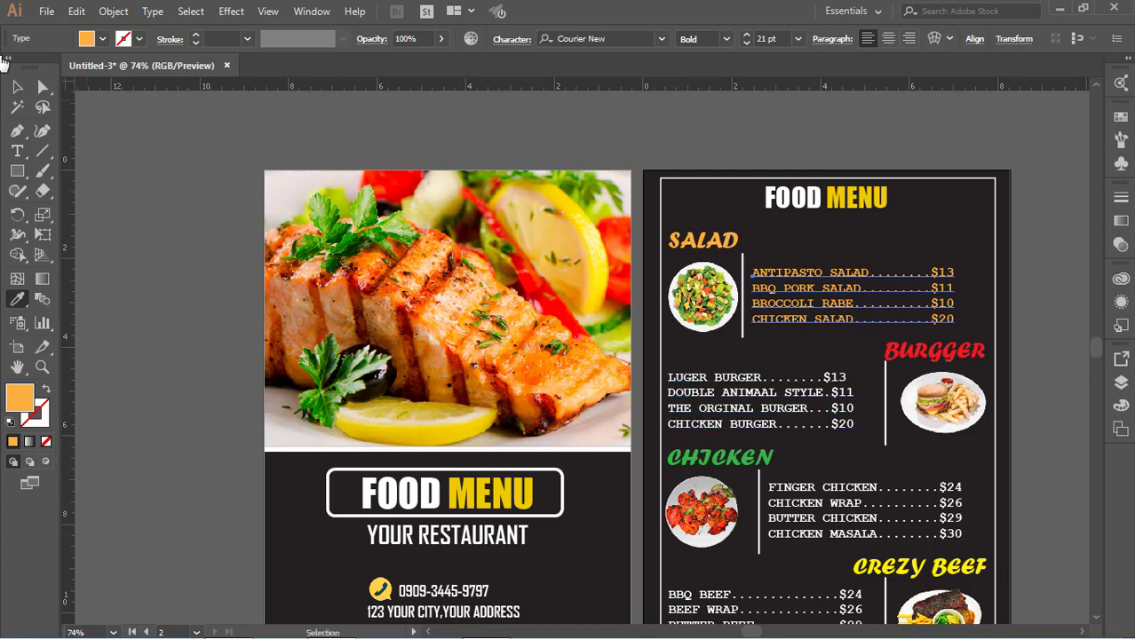
# - Check the burger price list and cover photo, then deselect everything
pyautogui.click(784, 418)
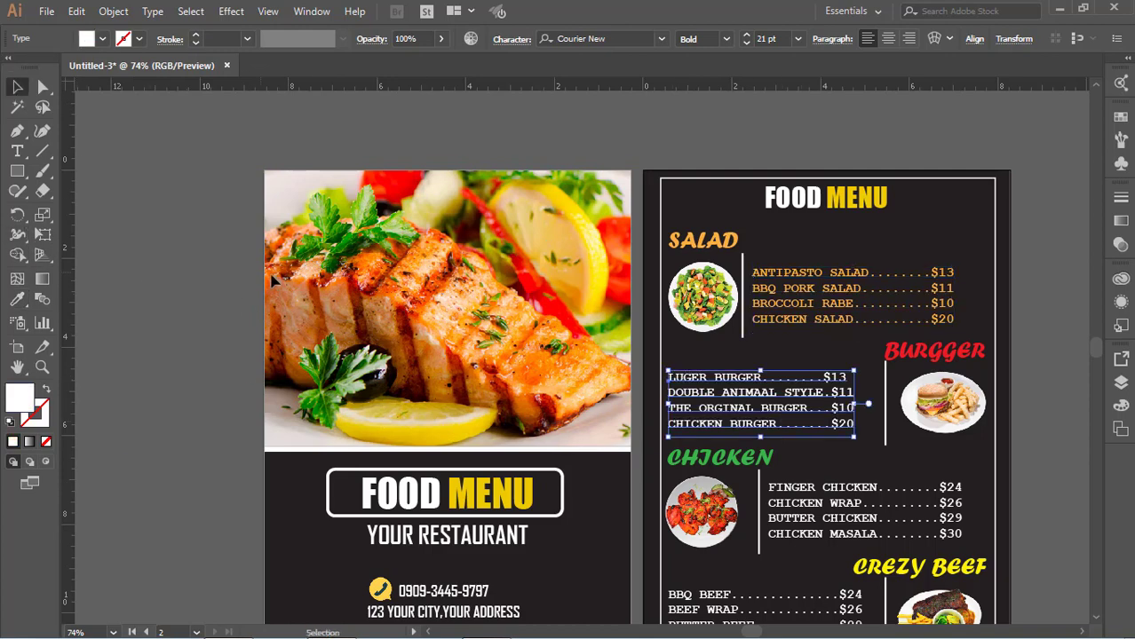
pyautogui.click(272, 279)
pyautogui.click(464, 119)
pyautogui.scroll(-2, 885, 380)
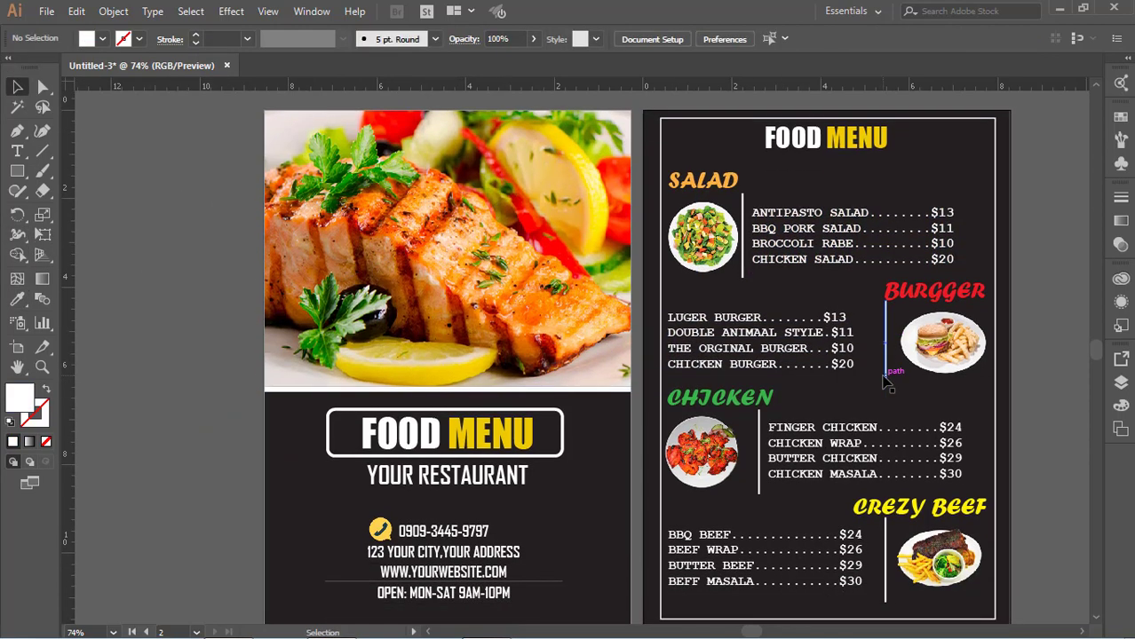
pyautogui.scroll(-1, 886, 380)
pyautogui.scroll(2, 933, 267)
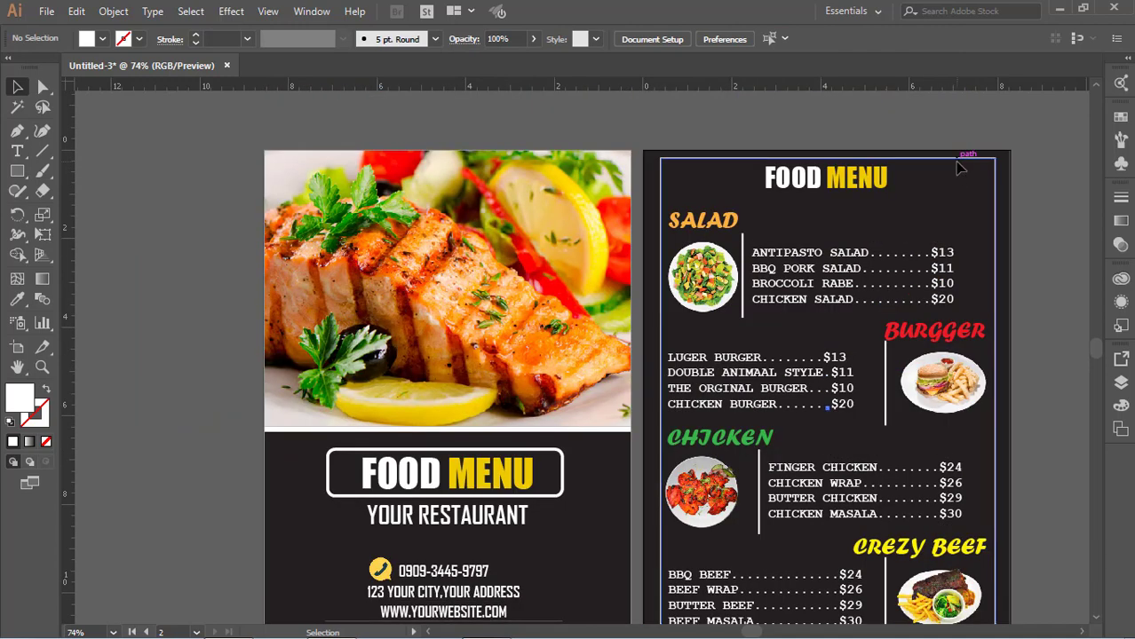
pyautogui.click(952, 186)
pyautogui.click(888, 182)
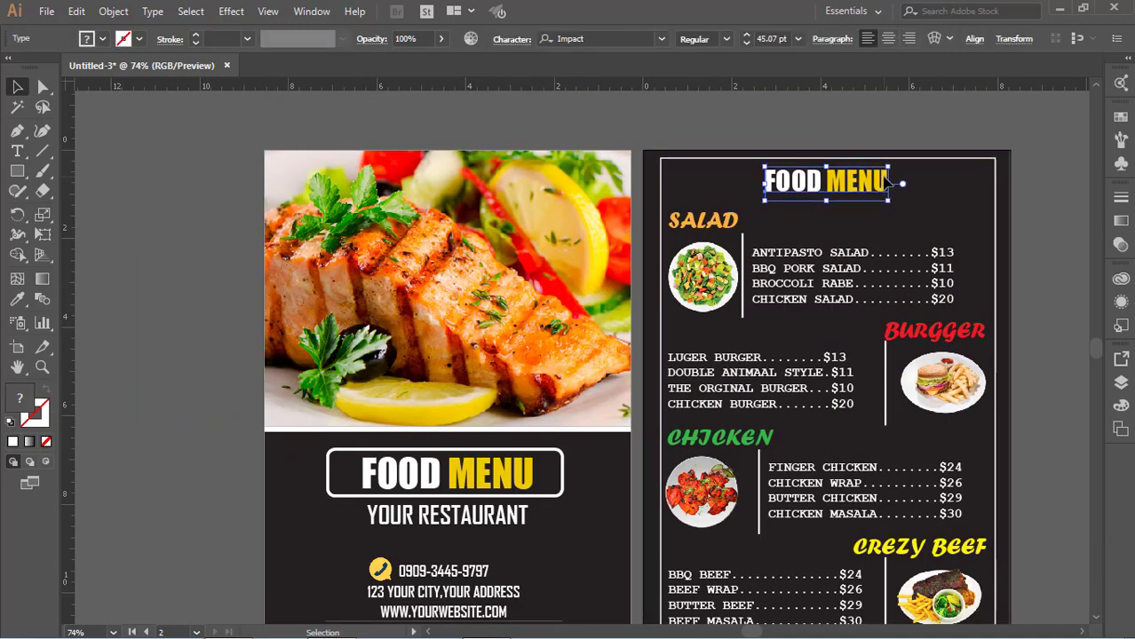
pyautogui.click(970, 177)
pyautogui.click(1049, 222)
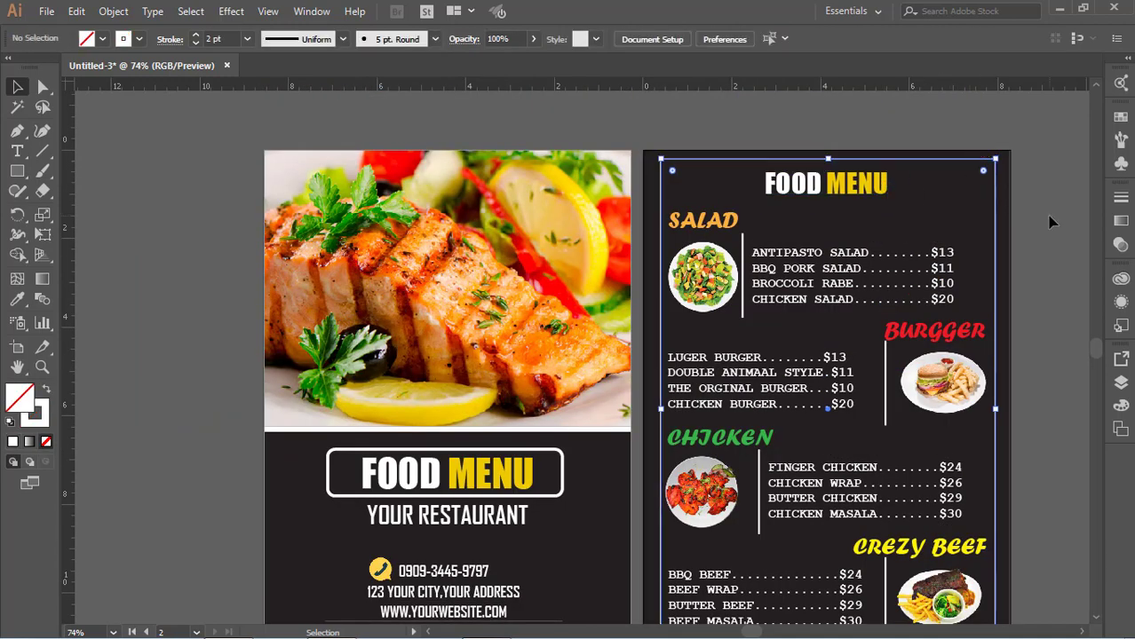
pyautogui.scroll(-2, 1049, 222)
pyautogui.scroll(-2, 1050, 222)
pyautogui.scroll(4, 1049, 222)
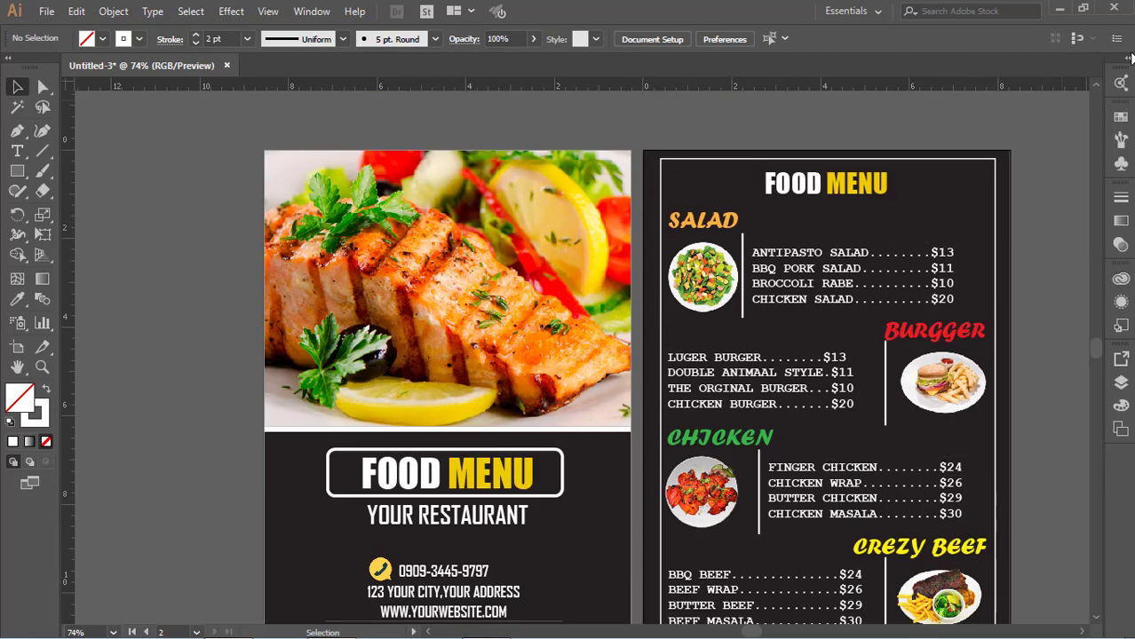
pyautogui.press('f')
pyautogui.press('f')
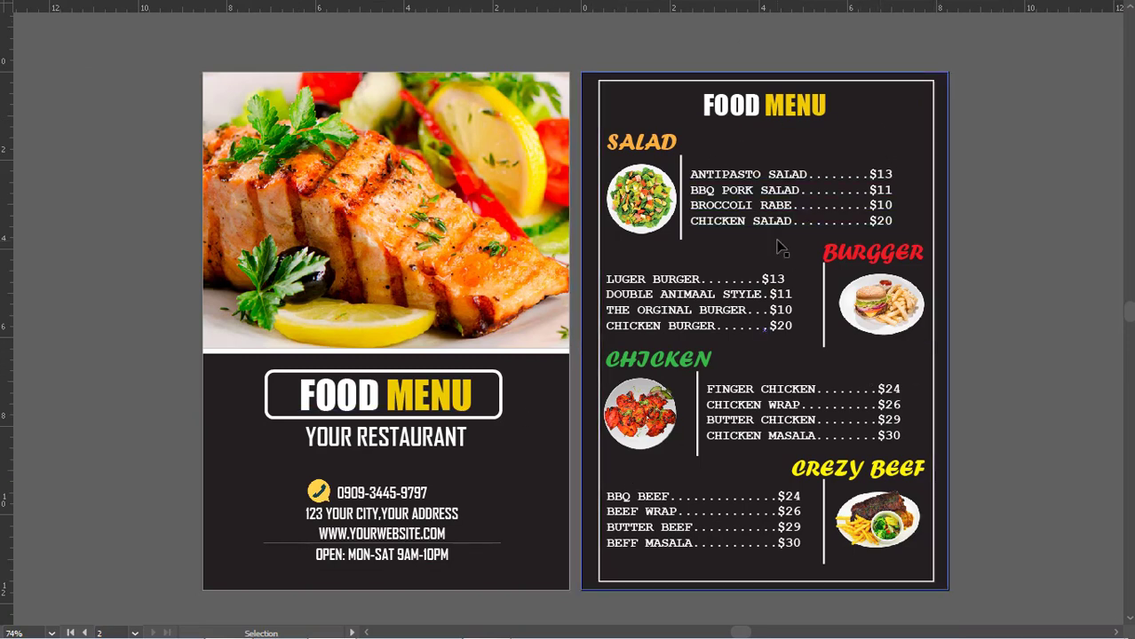
pyautogui.click(852, 254)
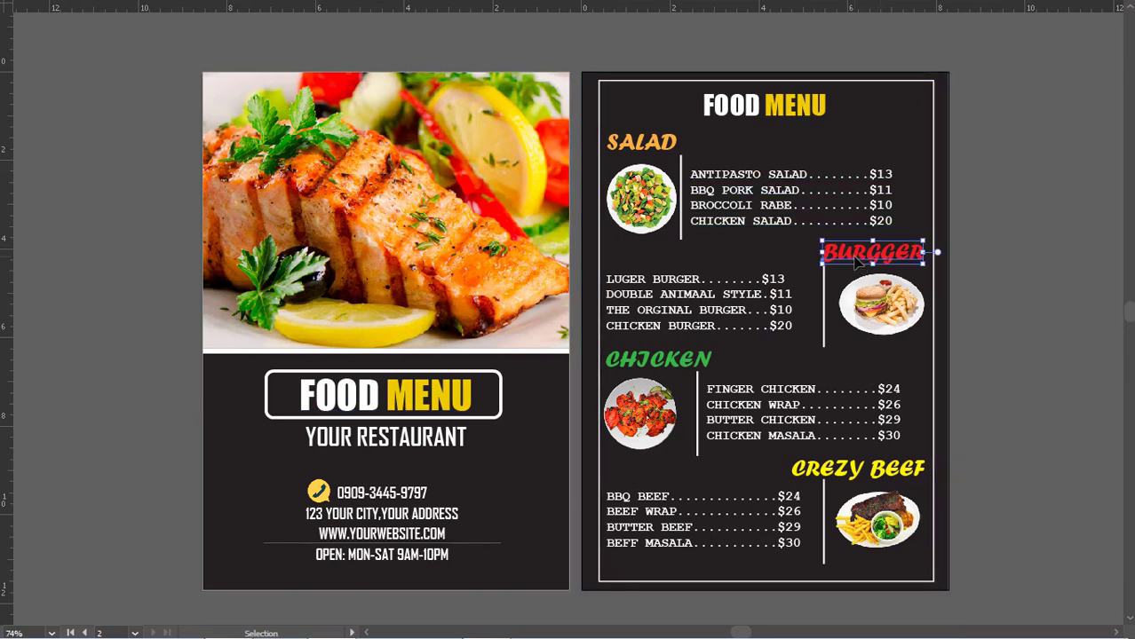
pyautogui.click(974, 280)
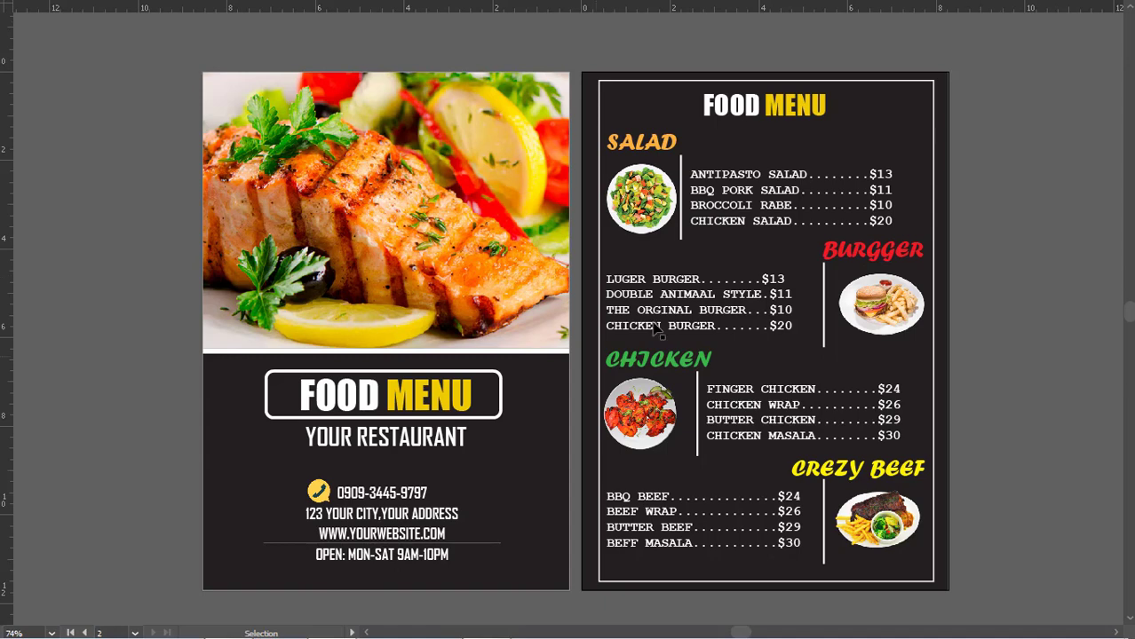
pyautogui.press('f')
pyautogui.scroll(-3, 1092, 338)
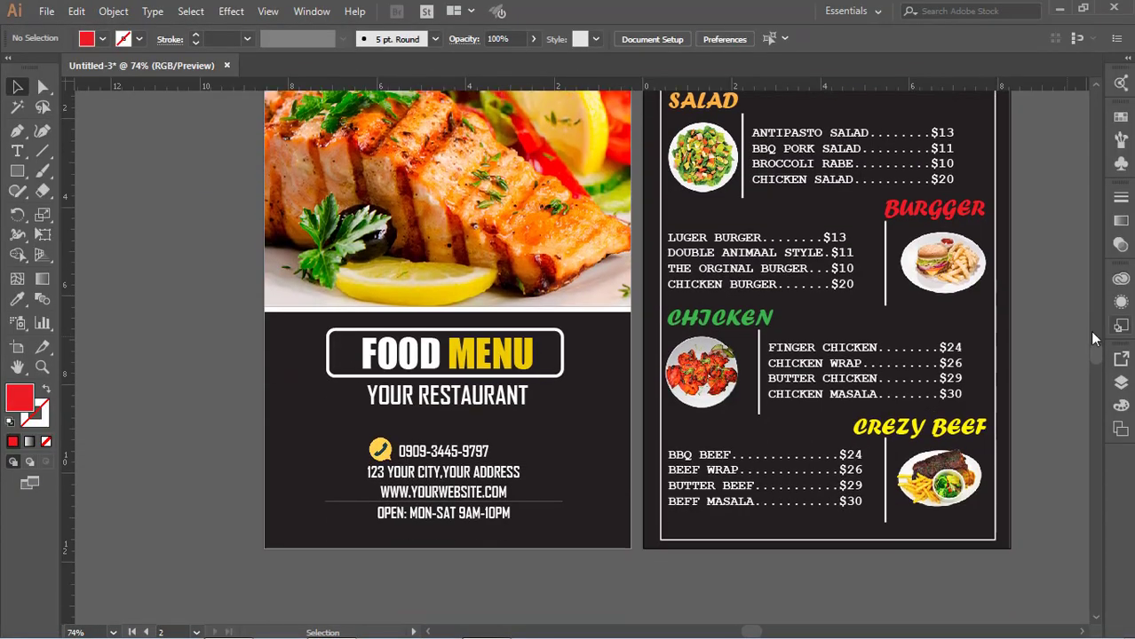
# - Give the FOOD MENU rounded frame a tapered variable width stroke profile
pyautogui.click(563, 352)
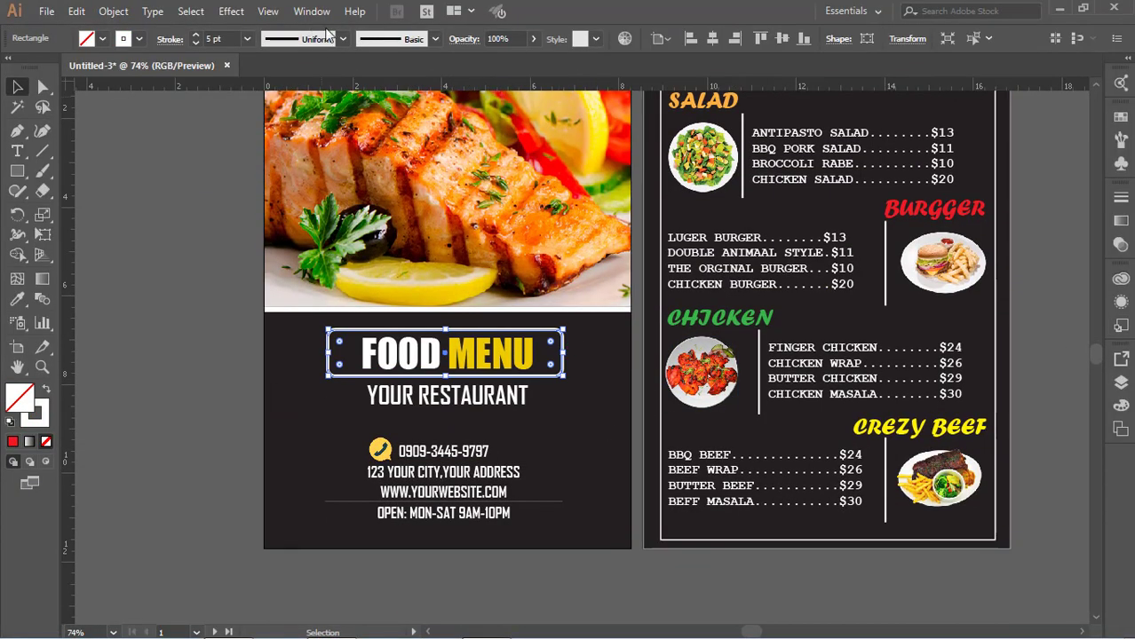
pyautogui.click(343, 39)
pyautogui.click(311, 95)
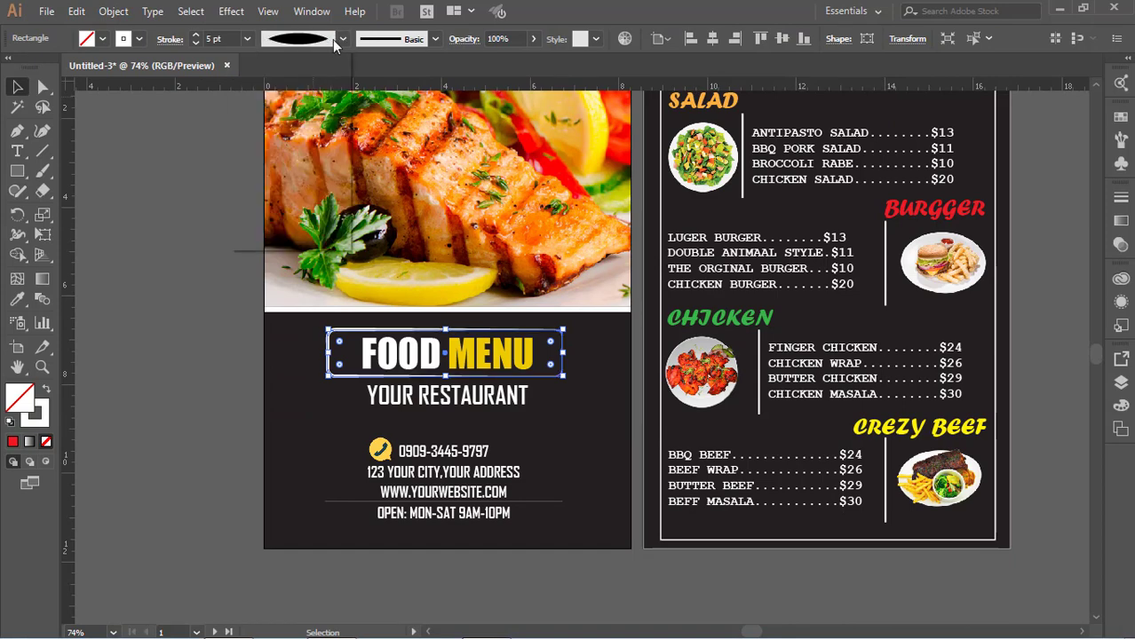
pyautogui.click(343, 39)
pyautogui.click(311, 204)
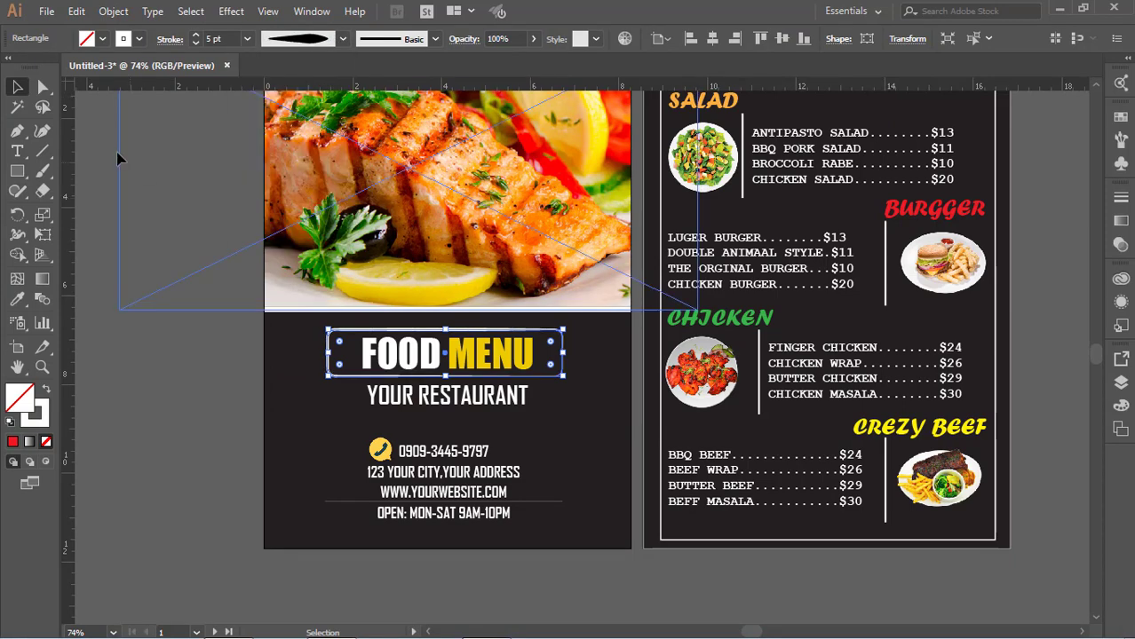
# - Inspect the frame's path points, then select the YOUR RESTAURANT text and background rectangle
pyautogui.press('a')
pyautogui.click(502, 337)
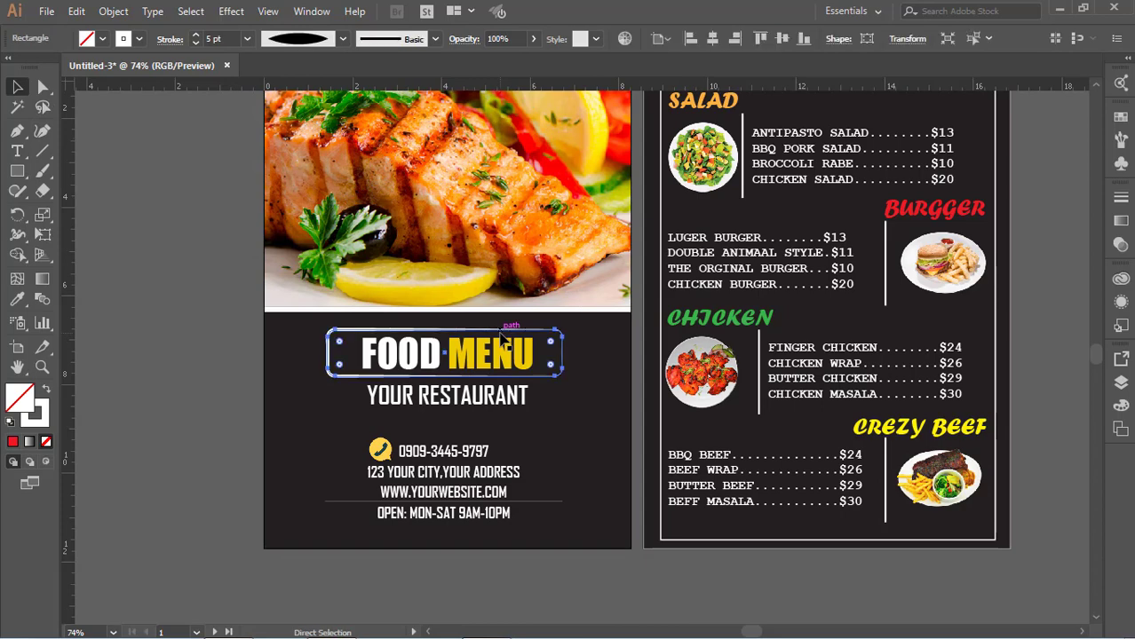
pyautogui.press('v')
pyautogui.click(579, 469)
pyautogui.click(498, 404)
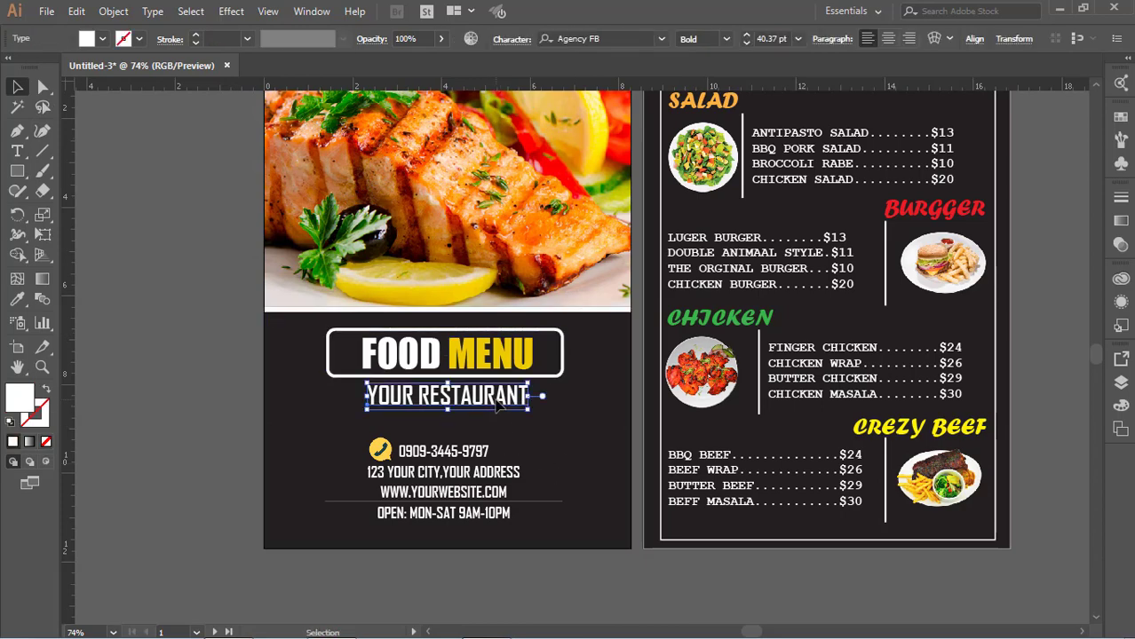
pyautogui.click(552, 460)
# - Select the cover food photo, deselect everything, and review the finished two-page design
pyautogui.scroll(2, 552, 460)
pyautogui.scroll(3, 553, 460)
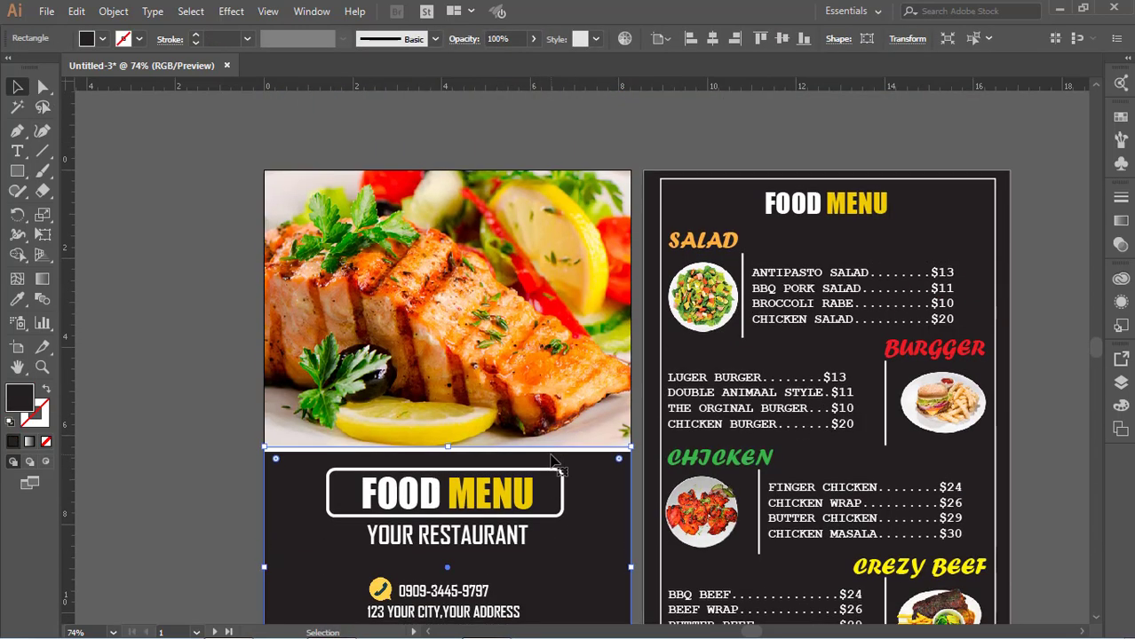
pyautogui.click(571, 322)
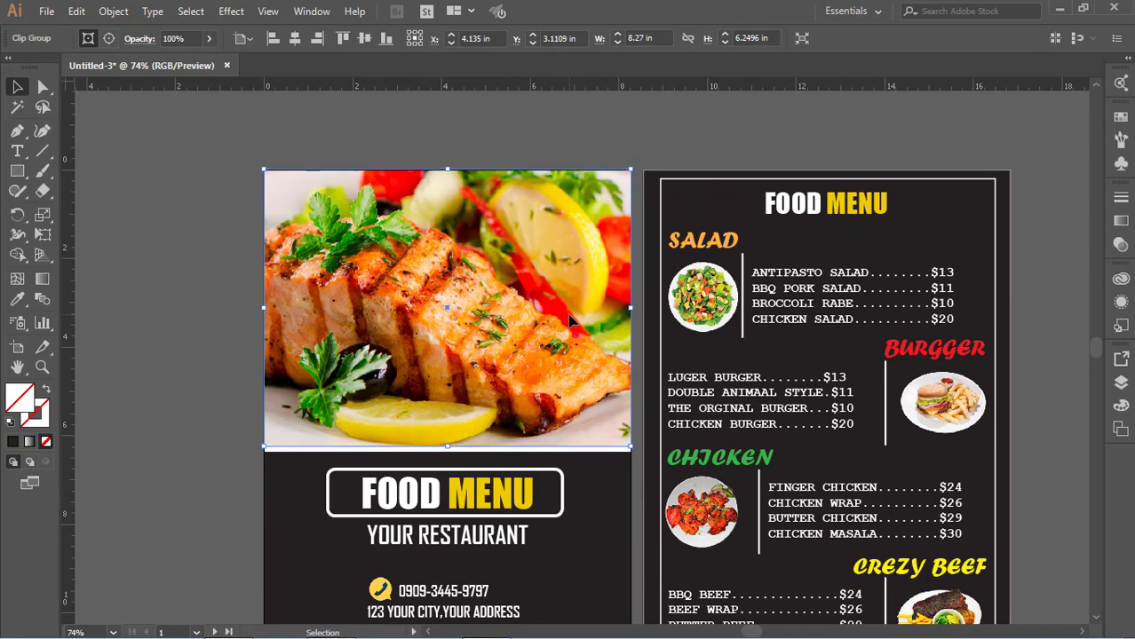
pyautogui.click(626, 139)
pyautogui.scroll(-1, 630, 266)
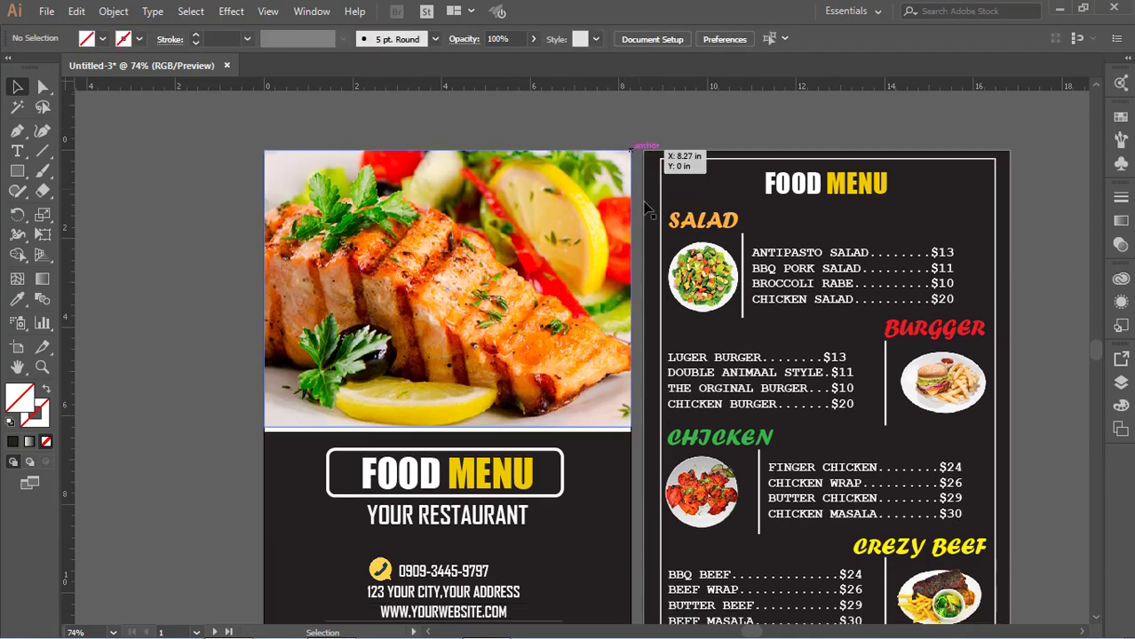
pyautogui.scroll(-4, 639, 417)
pyautogui.click(487, 622)
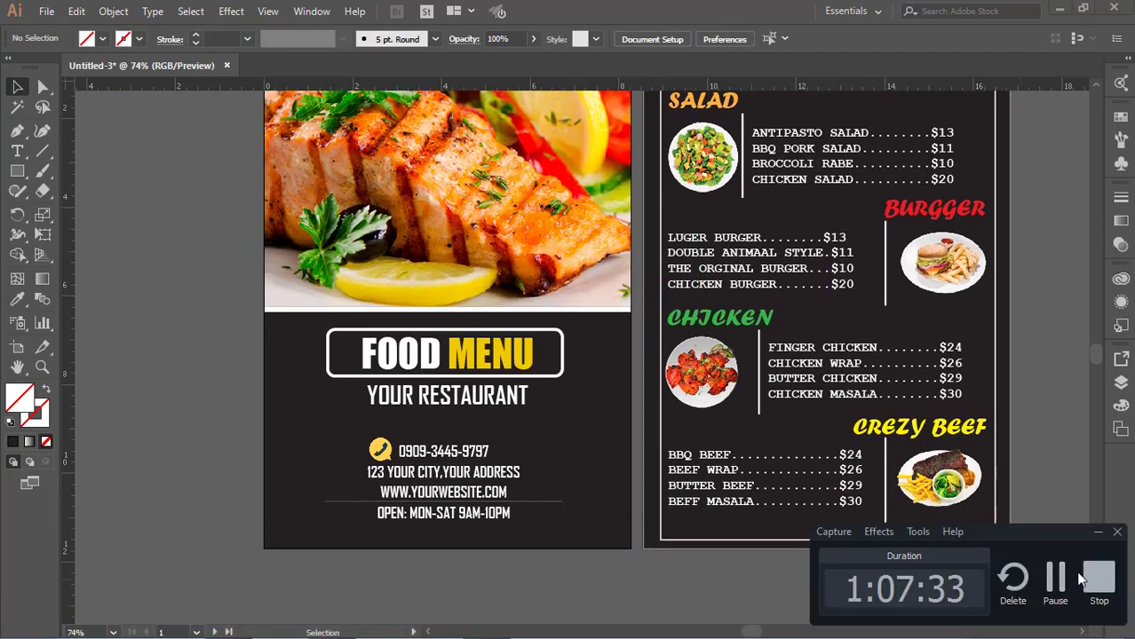